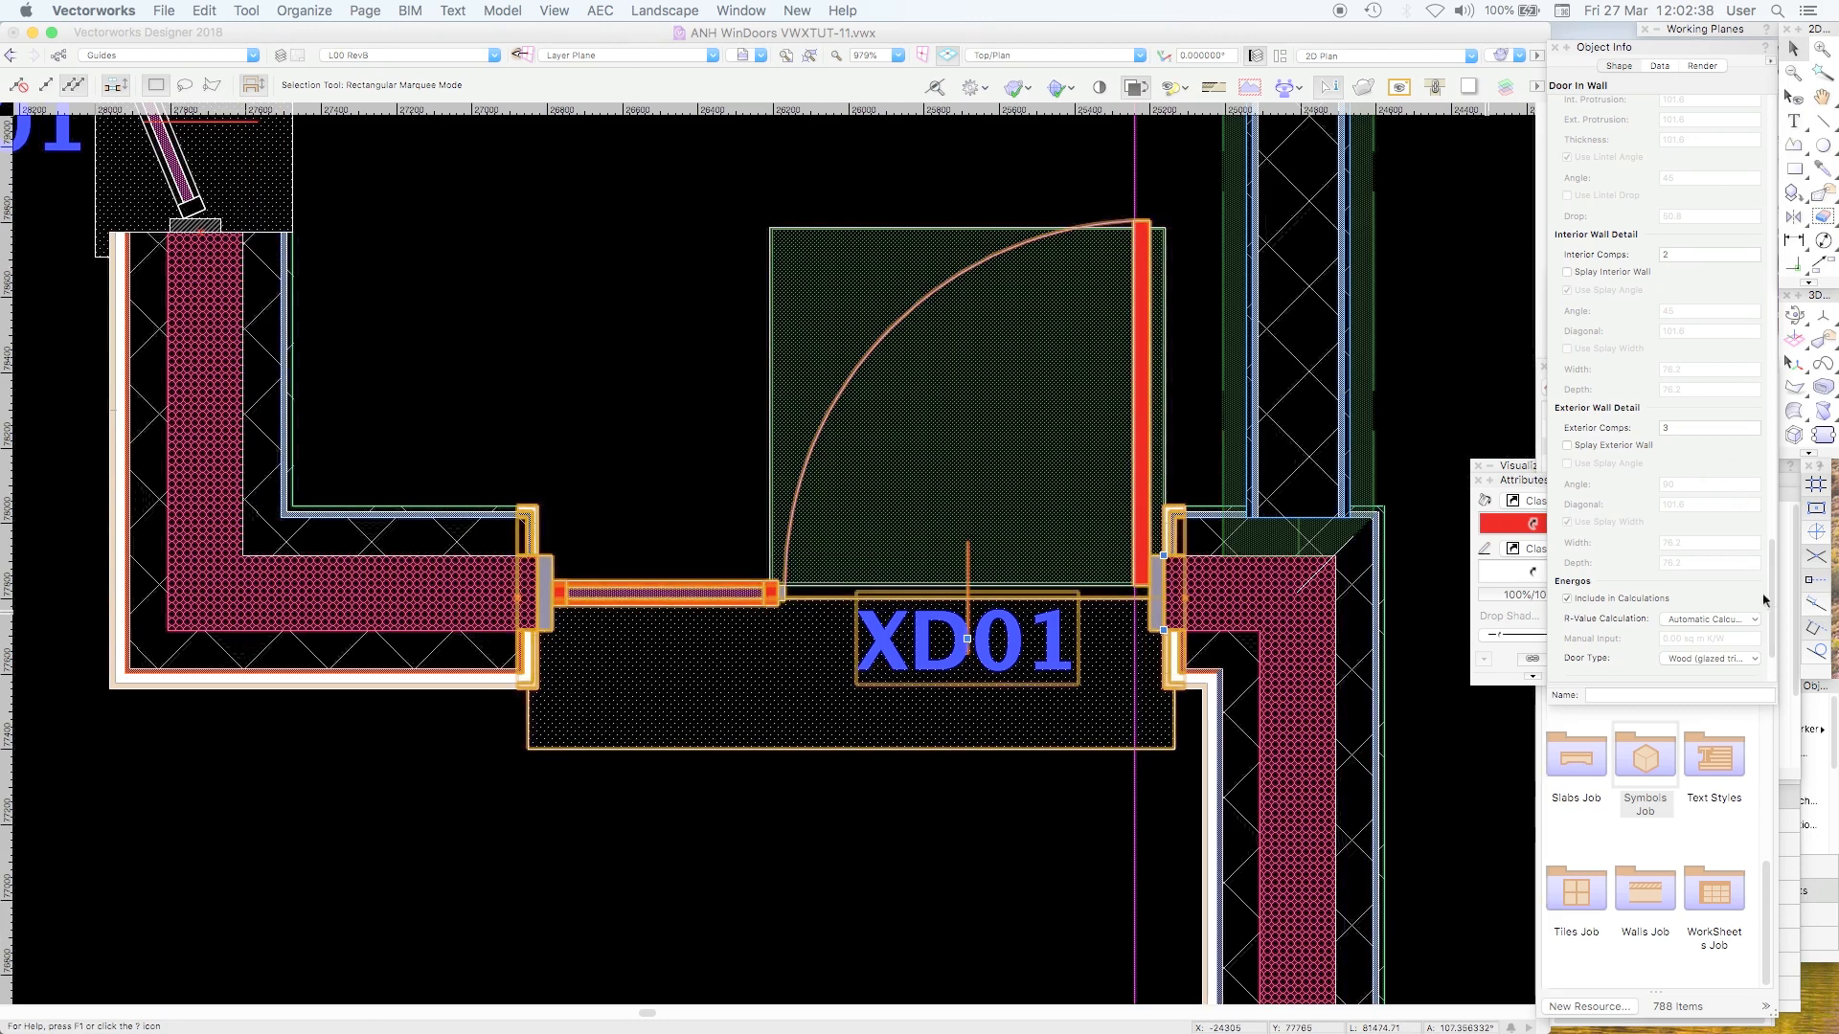
# Step: Review the side light, threshold and general parameters of exterior door XD01 in the plan
pyautogui.moveTo(1772, 575); pyautogui.dragTo(1783, 383)
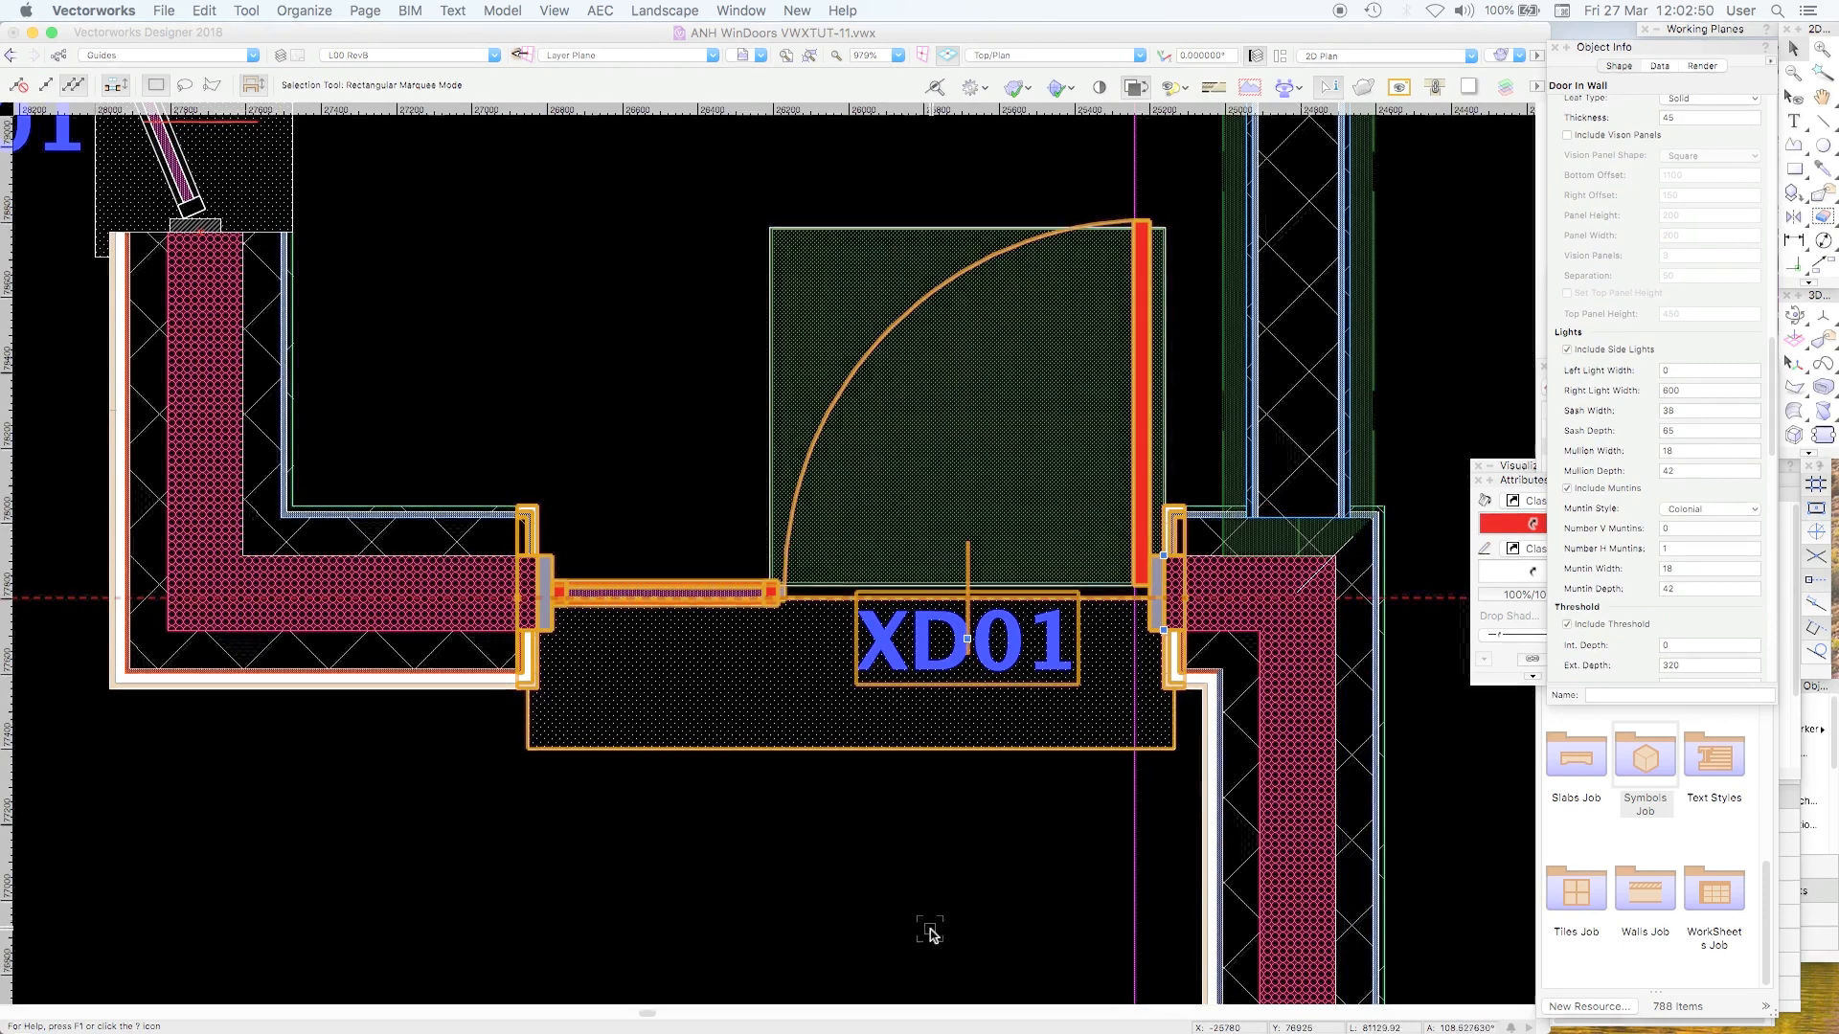
pyautogui.click(929, 933)
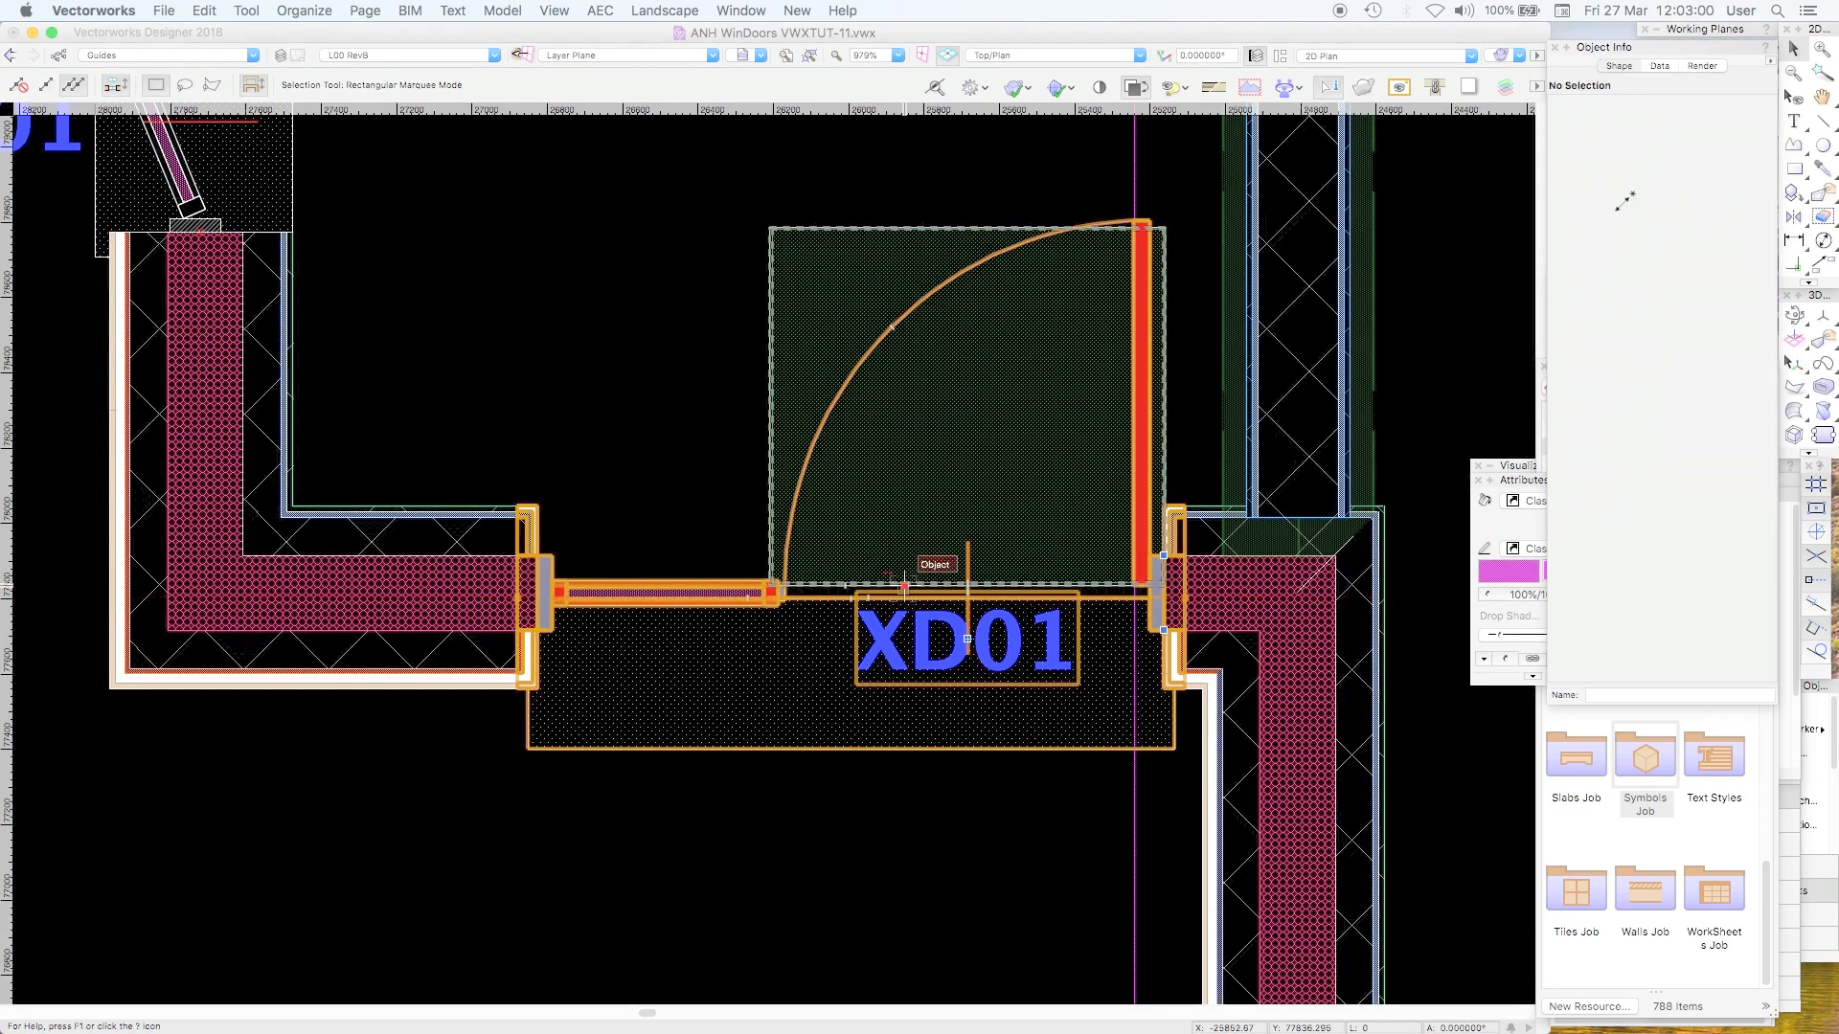
pyautogui.click(905, 585)
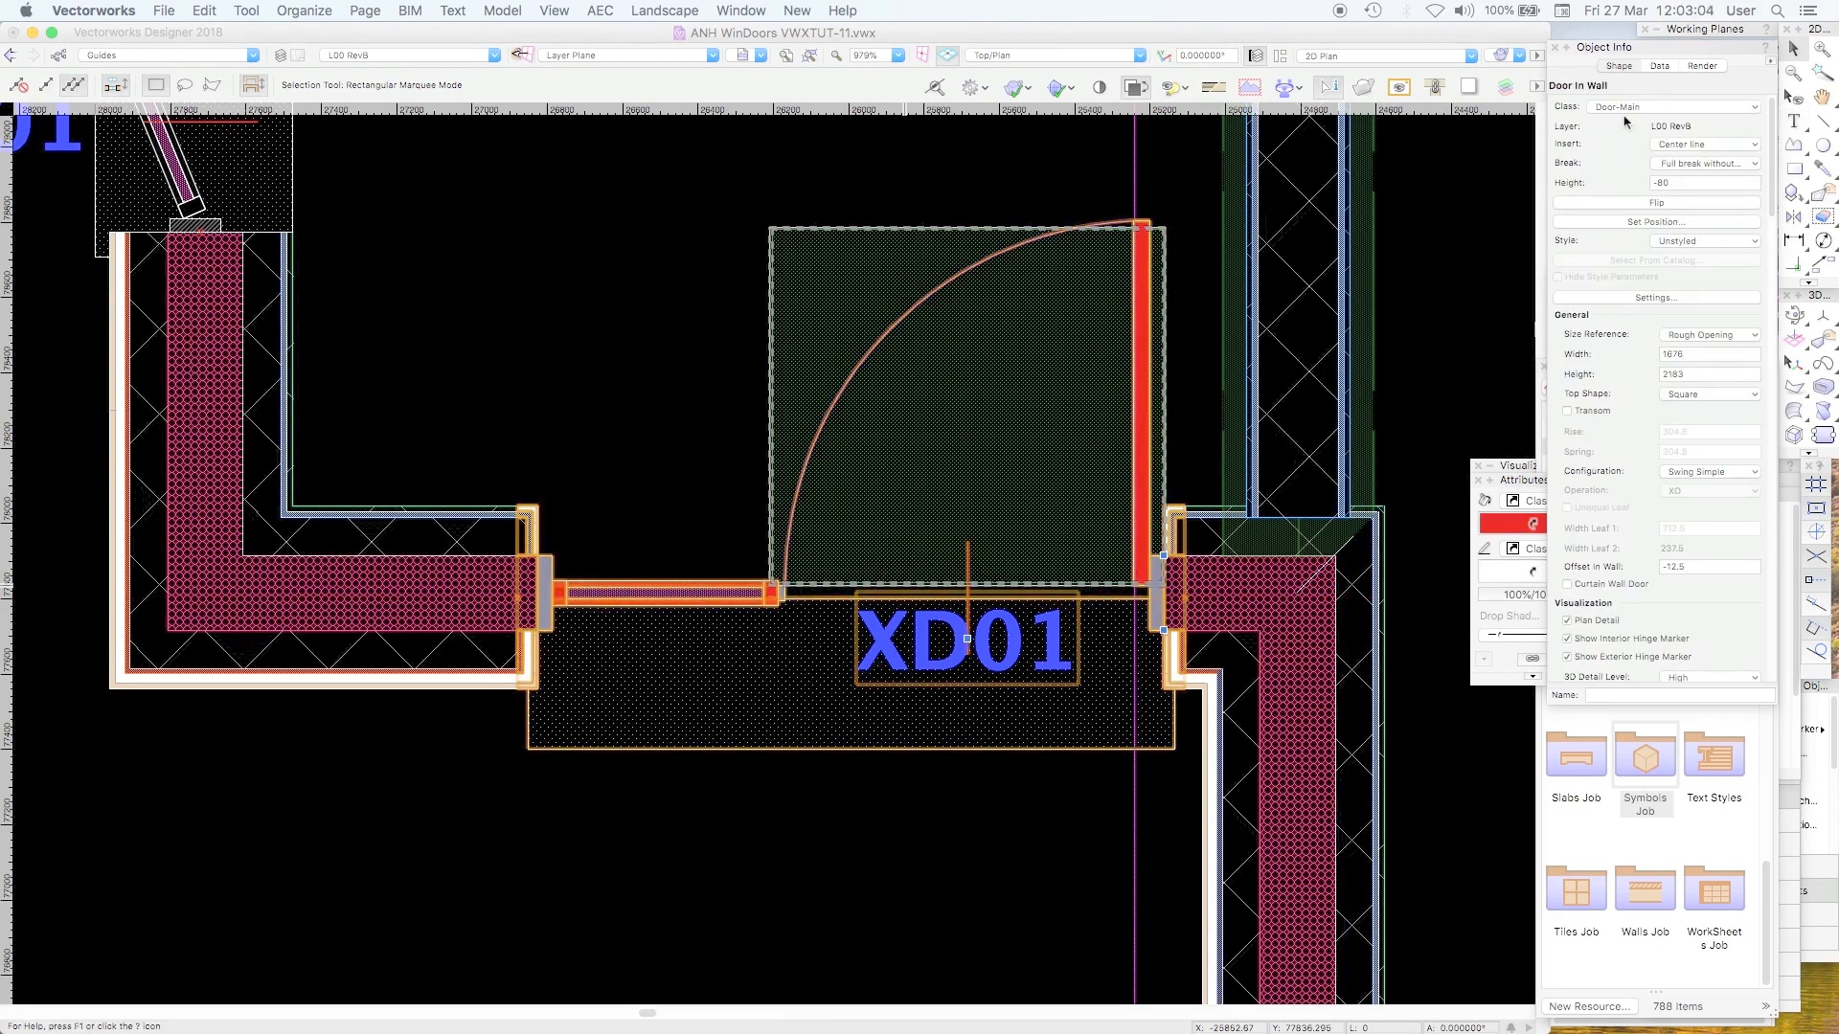
pyautogui.click(806, 897)
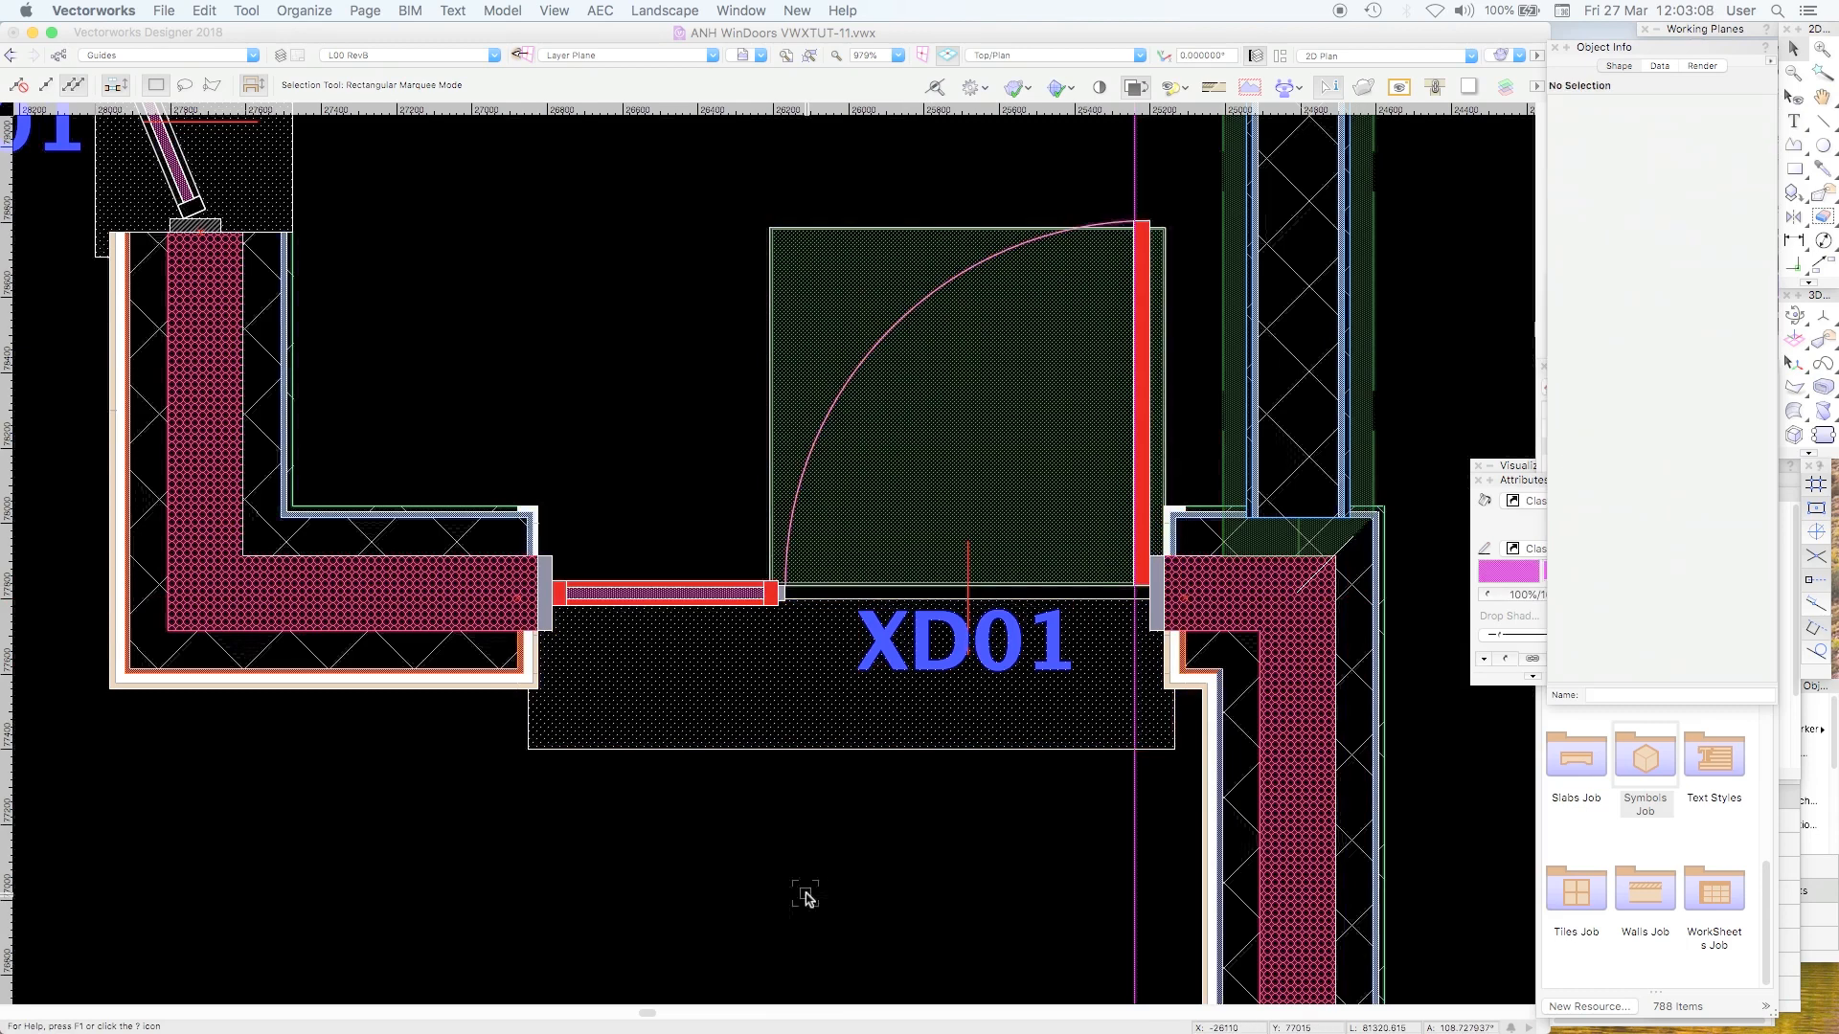
# Step: Inspect the class and general parameters of internal door D01 in the plan
pyautogui.press('space')
pyautogui.moveTo(830, 856); pyautogui.dragTo(789, 986)
pyautogui.moveTo(992, 595); pyautogui.dragTo(903, 798)
pyautogui.moveTo(1100, 484); pyautogui.dragTo(1043, 743)
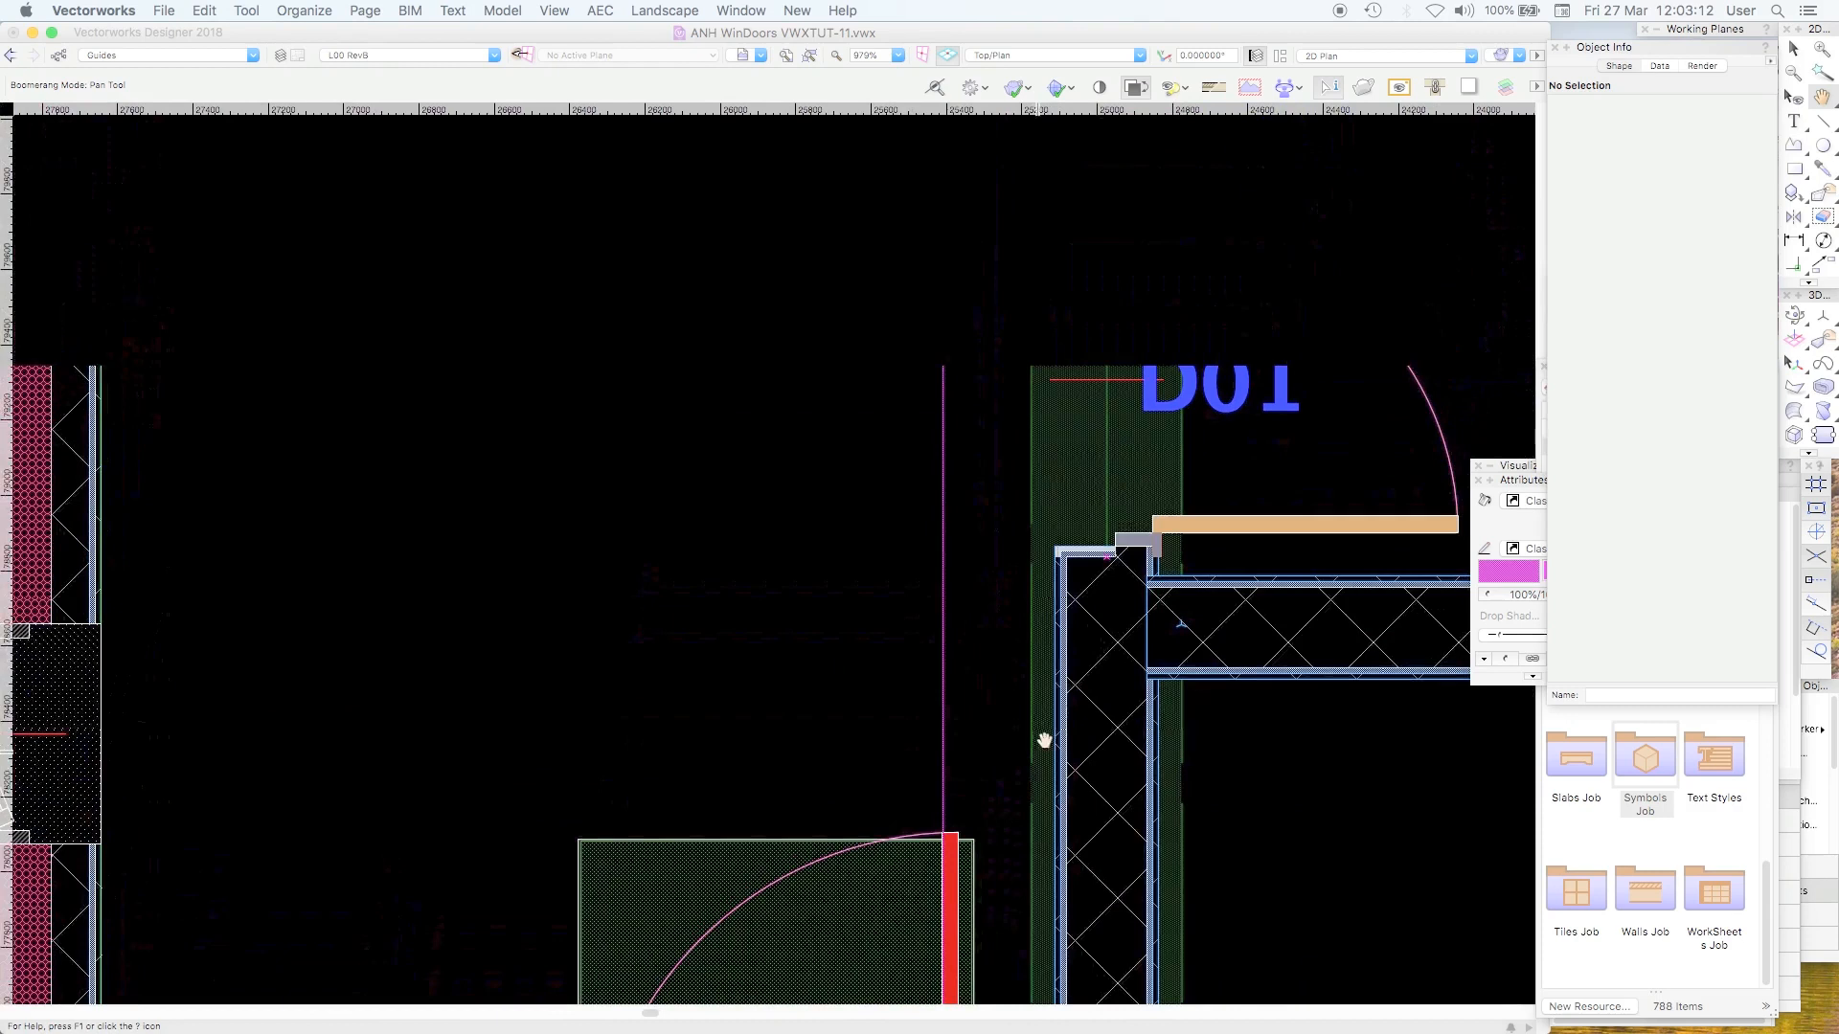
pyautogui.click(1271, 533)
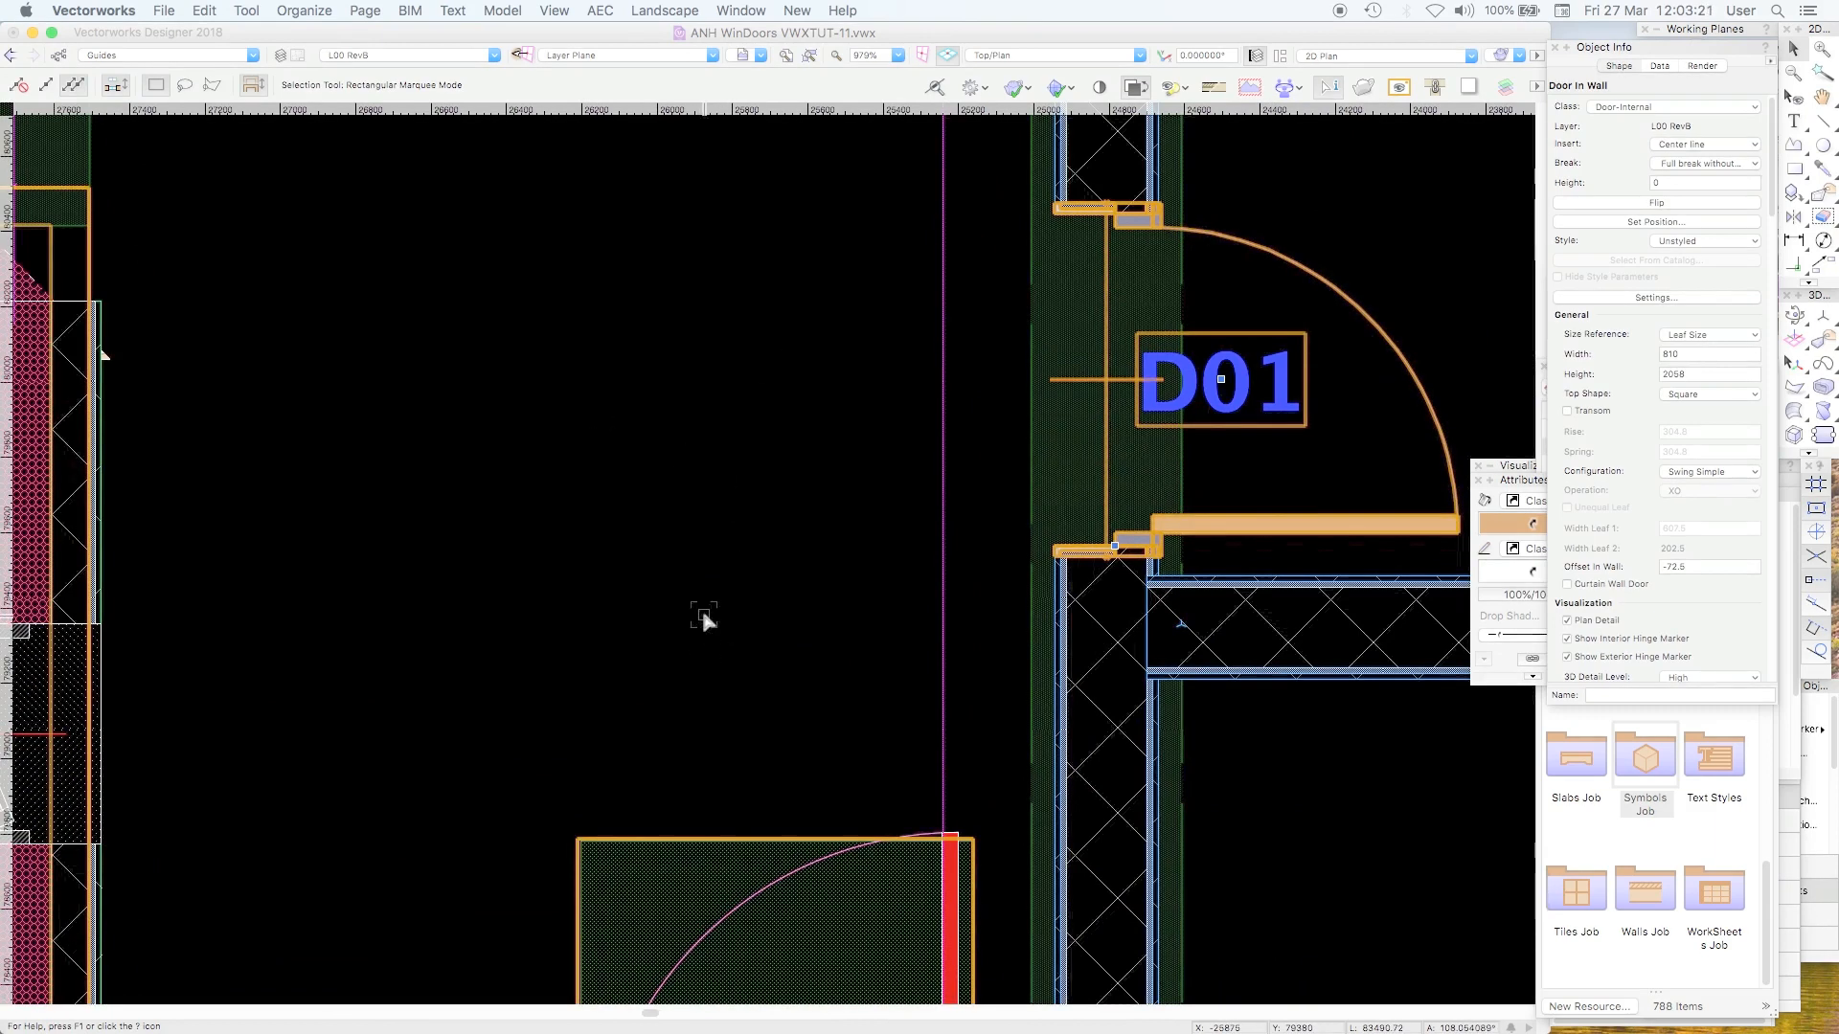
# Step: Go back to exterior door XD01, inspect its general parameters and clear the selection
pyautogui.press('super+2')
pyautogui.click(601, 982)
pyautogui.press('super+6')
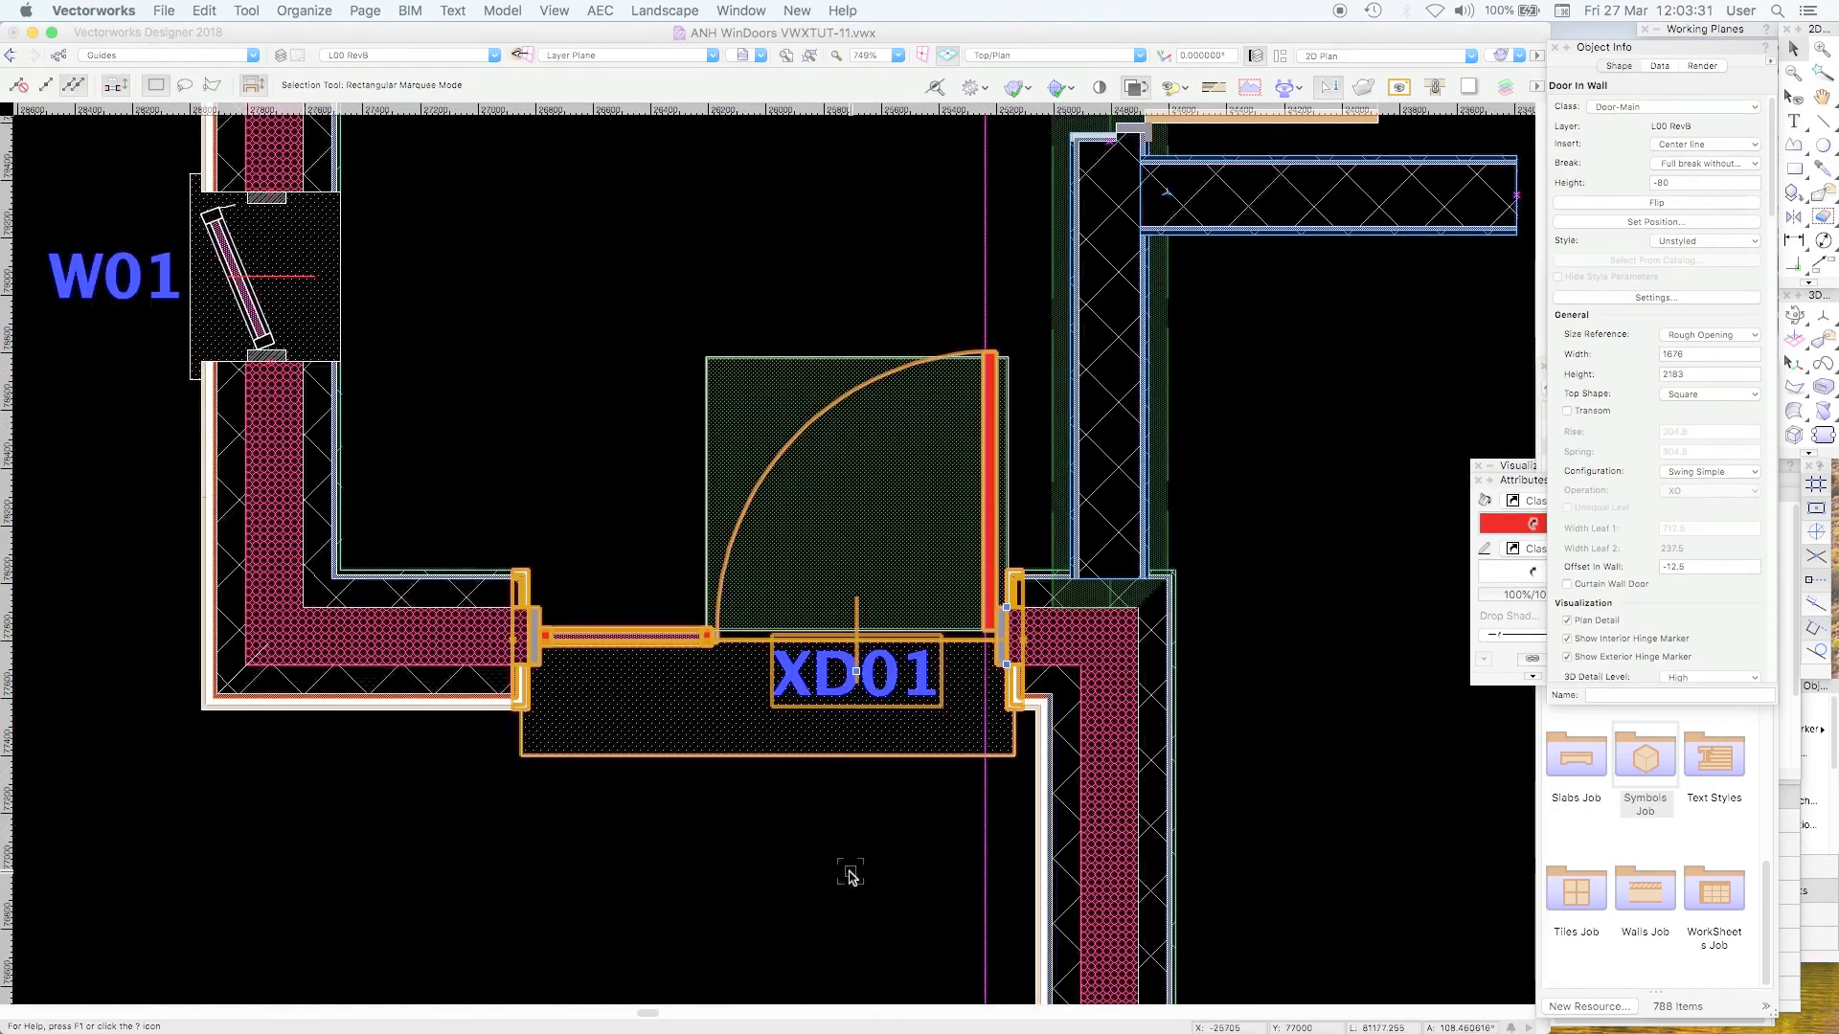
pyautogui.click(843, 872)
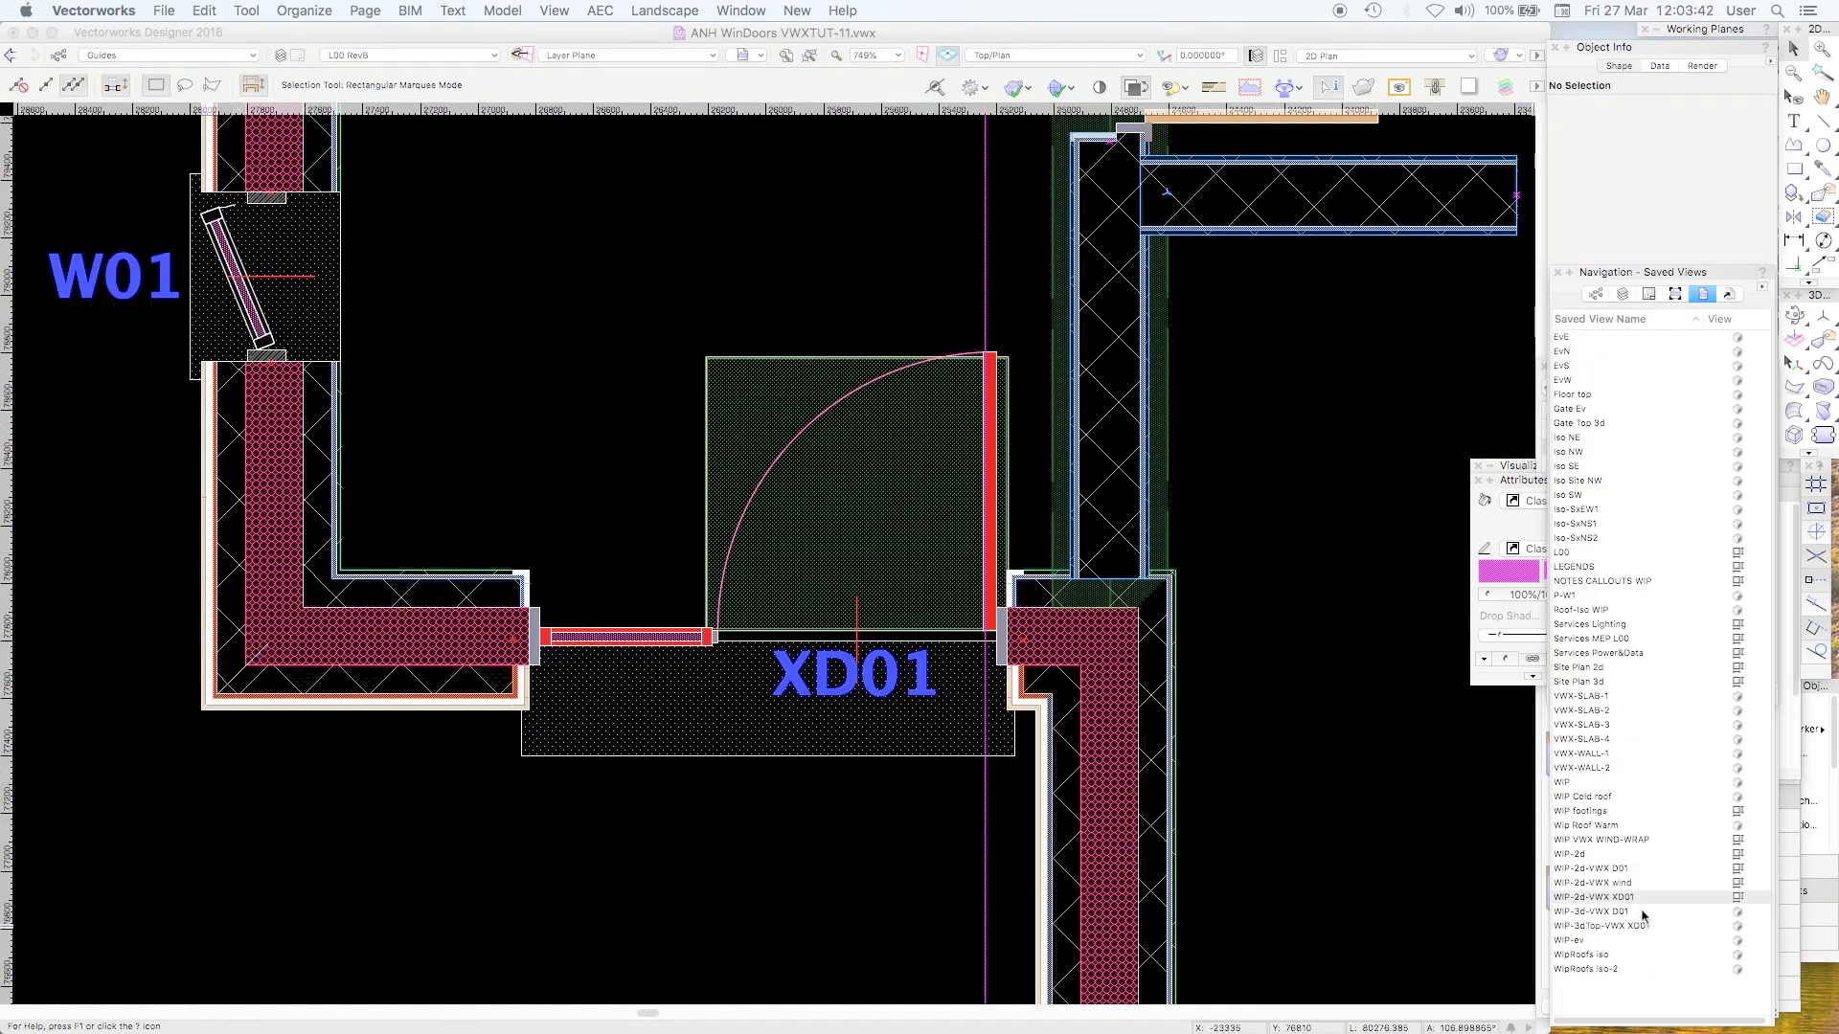
# Step: Activate the saved view WIP-3dTop-VWX XD01 and check the door's interior and exterior wall component settings
pyautogui.doubleClick(1661, 926)
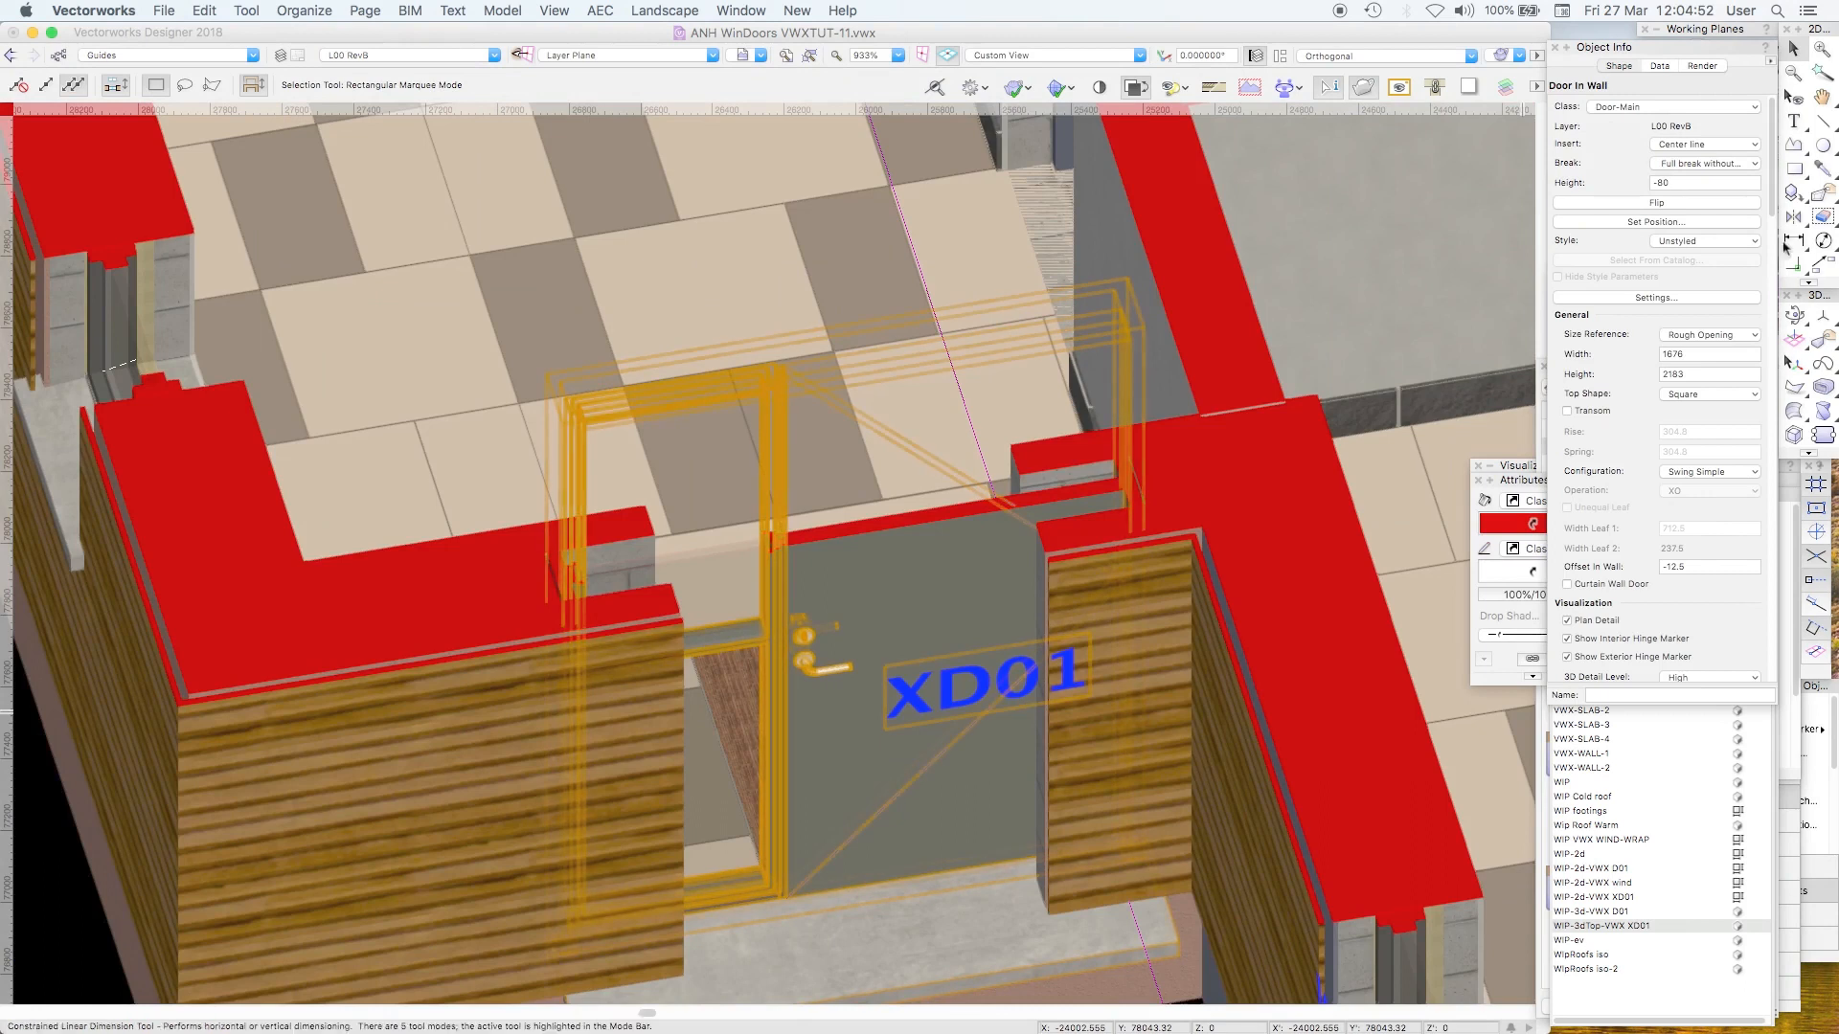
pyautogui.moveTo(1773, 194); pyautogui.dragTo(1773, 645)
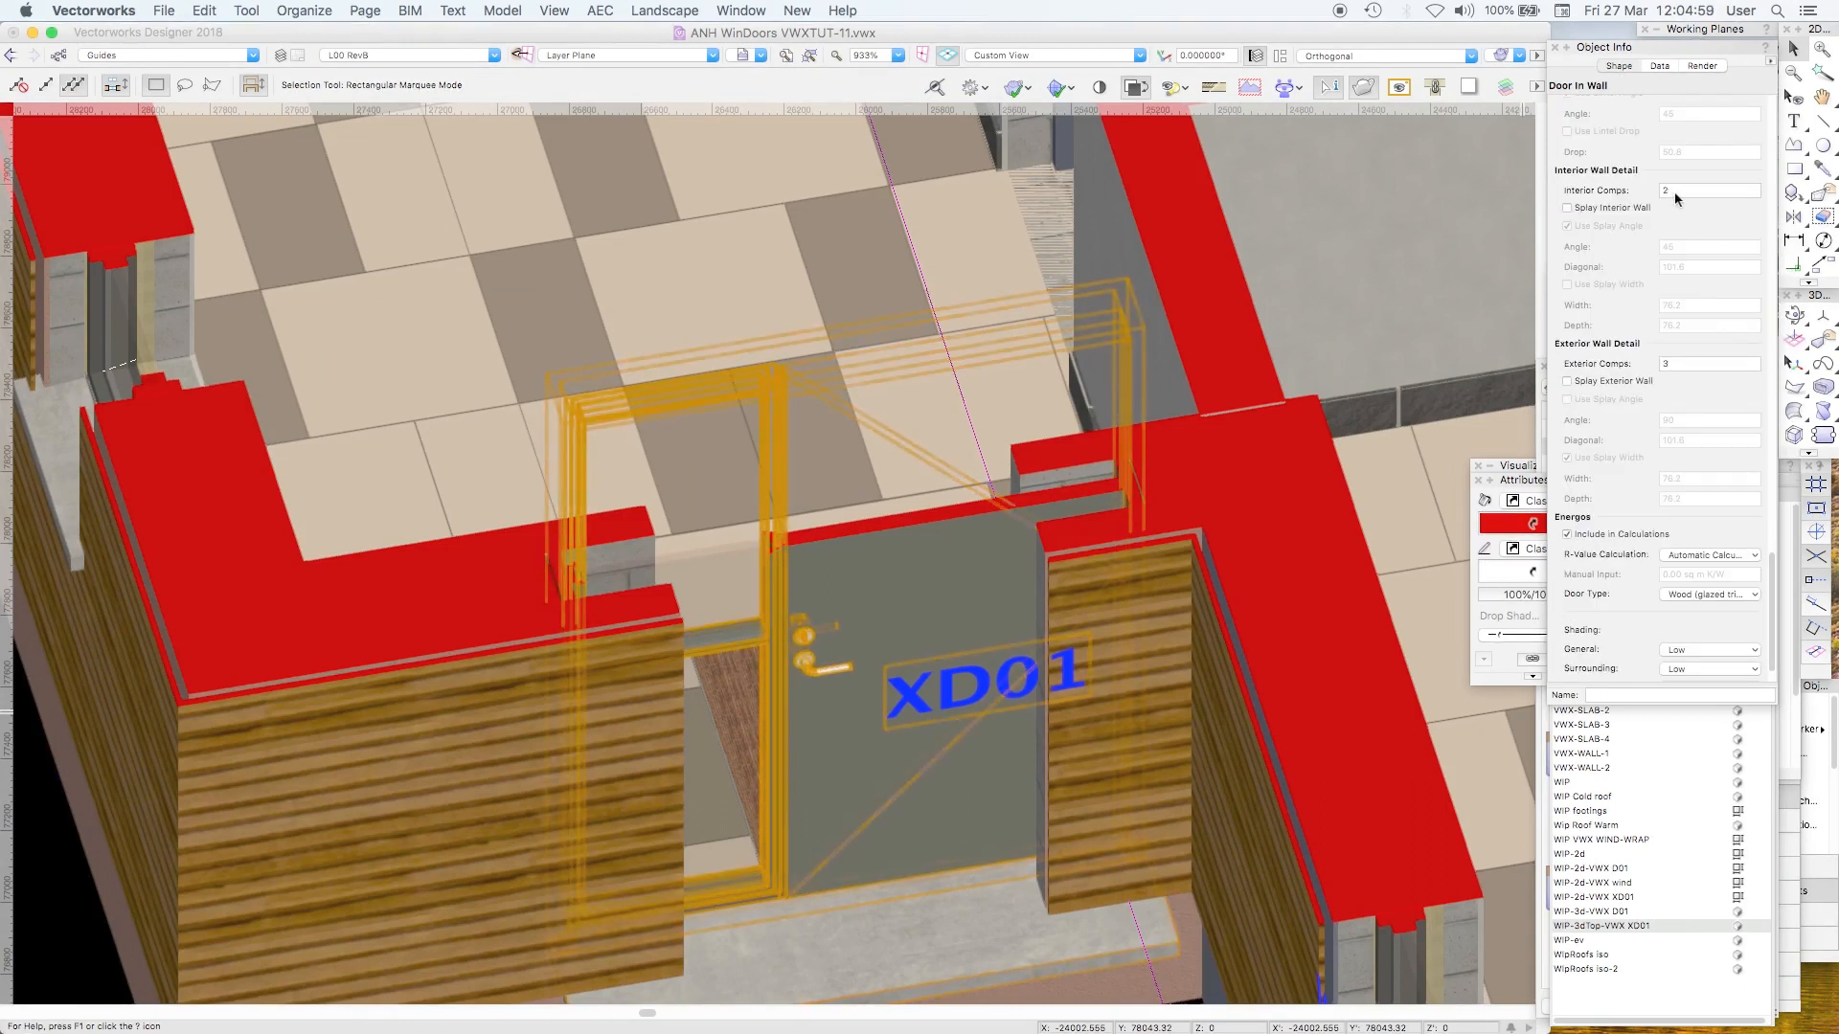
pyautogui.click(1674, 192)
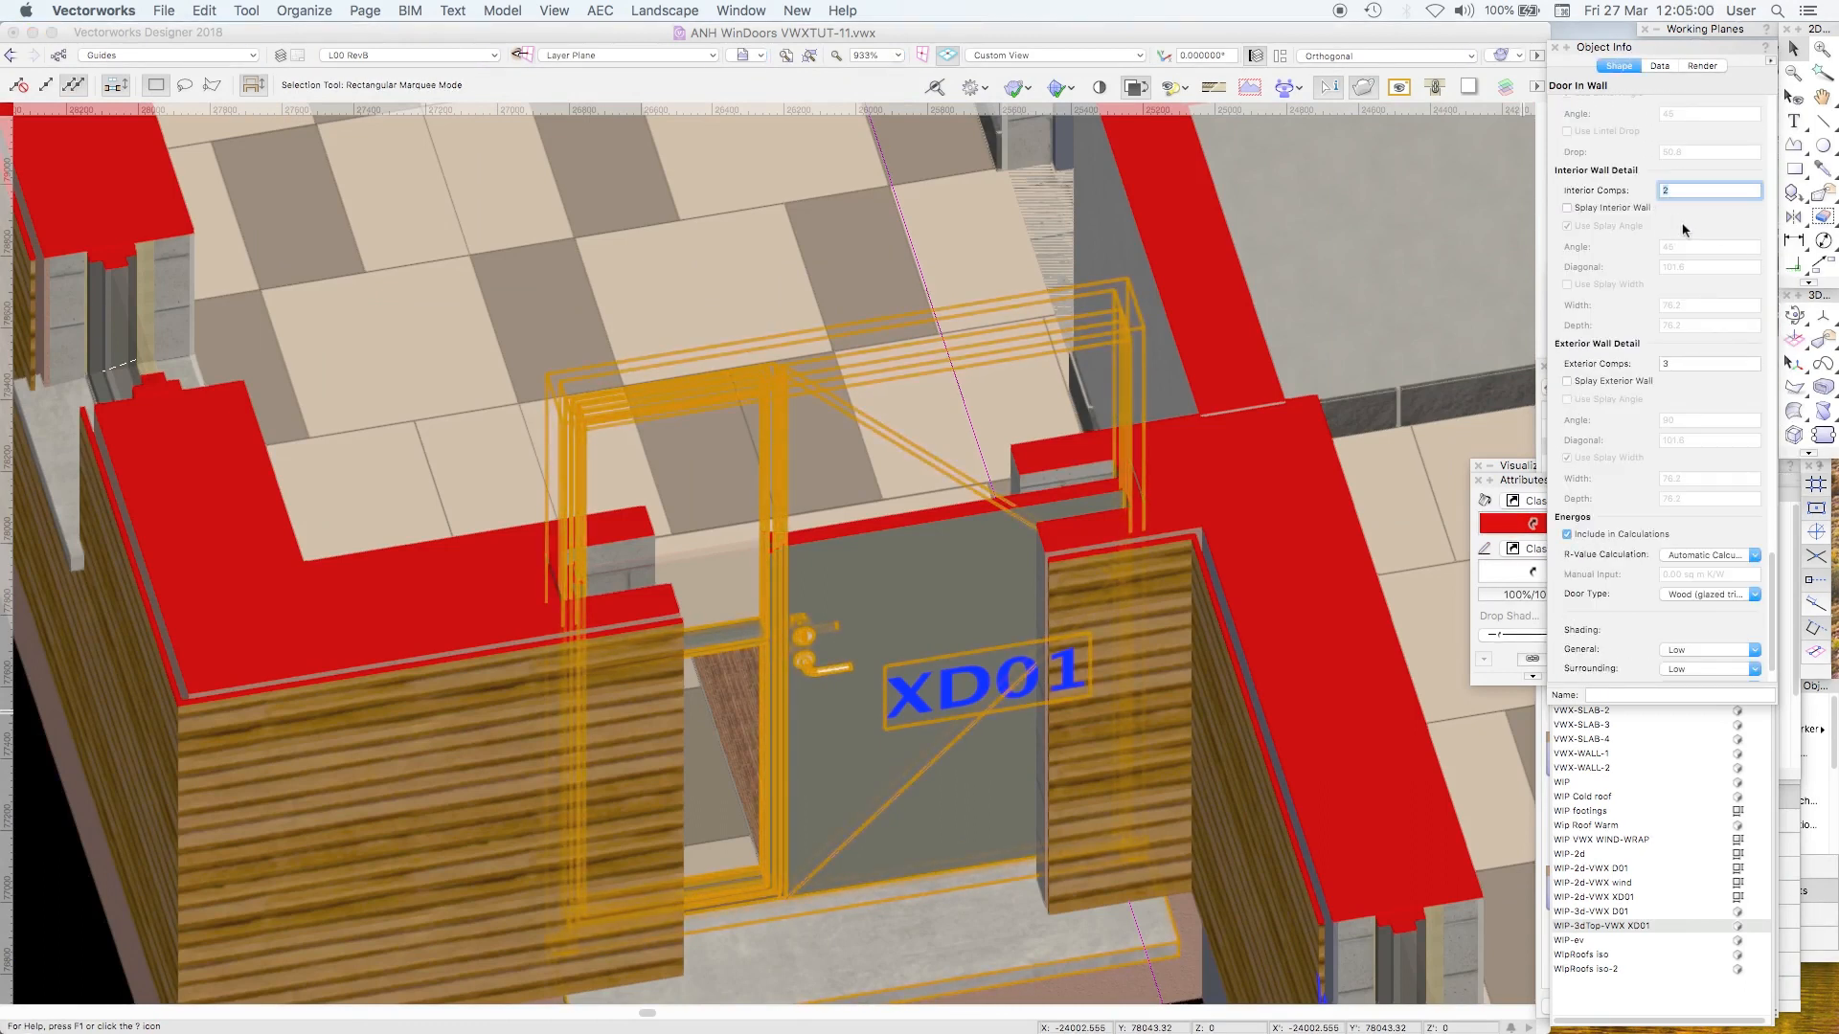
pyautogui.click(1678, 364)
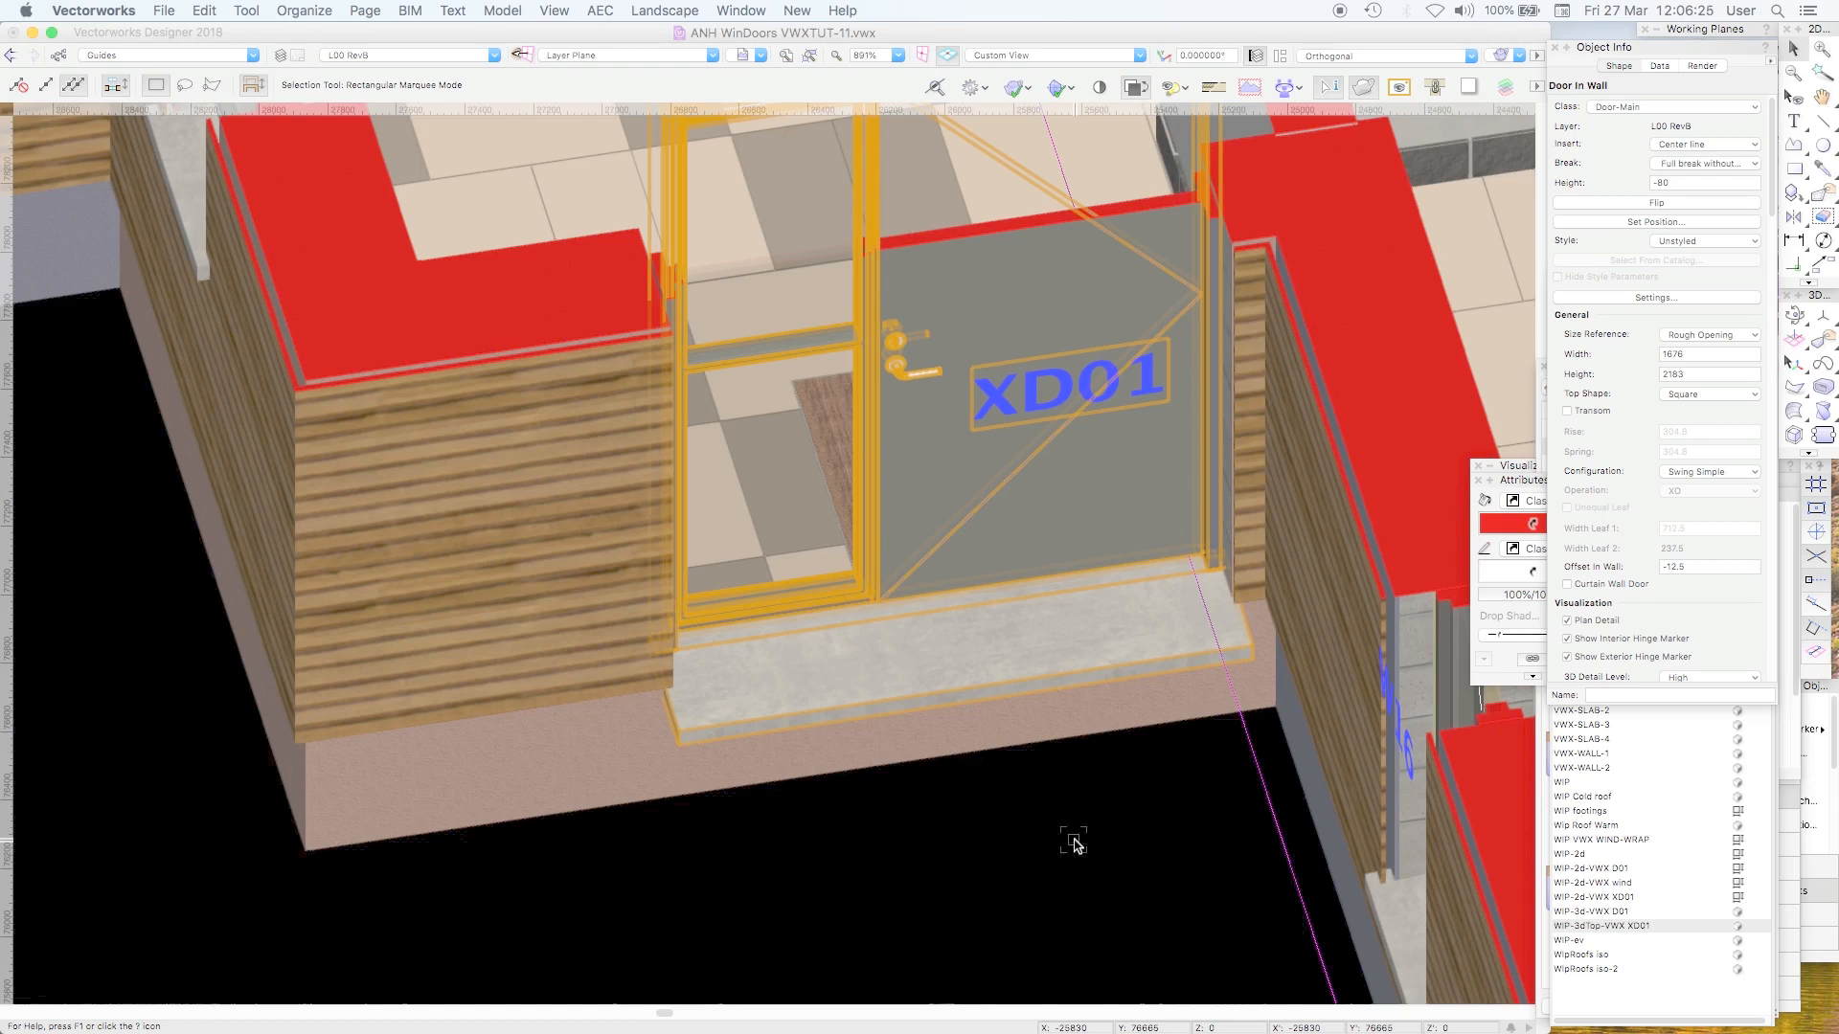
# Step: Open the settings of door XD01 and review its 2D Visualization class assignments and threshold dimensions
pyautogui.click(1671, 297)
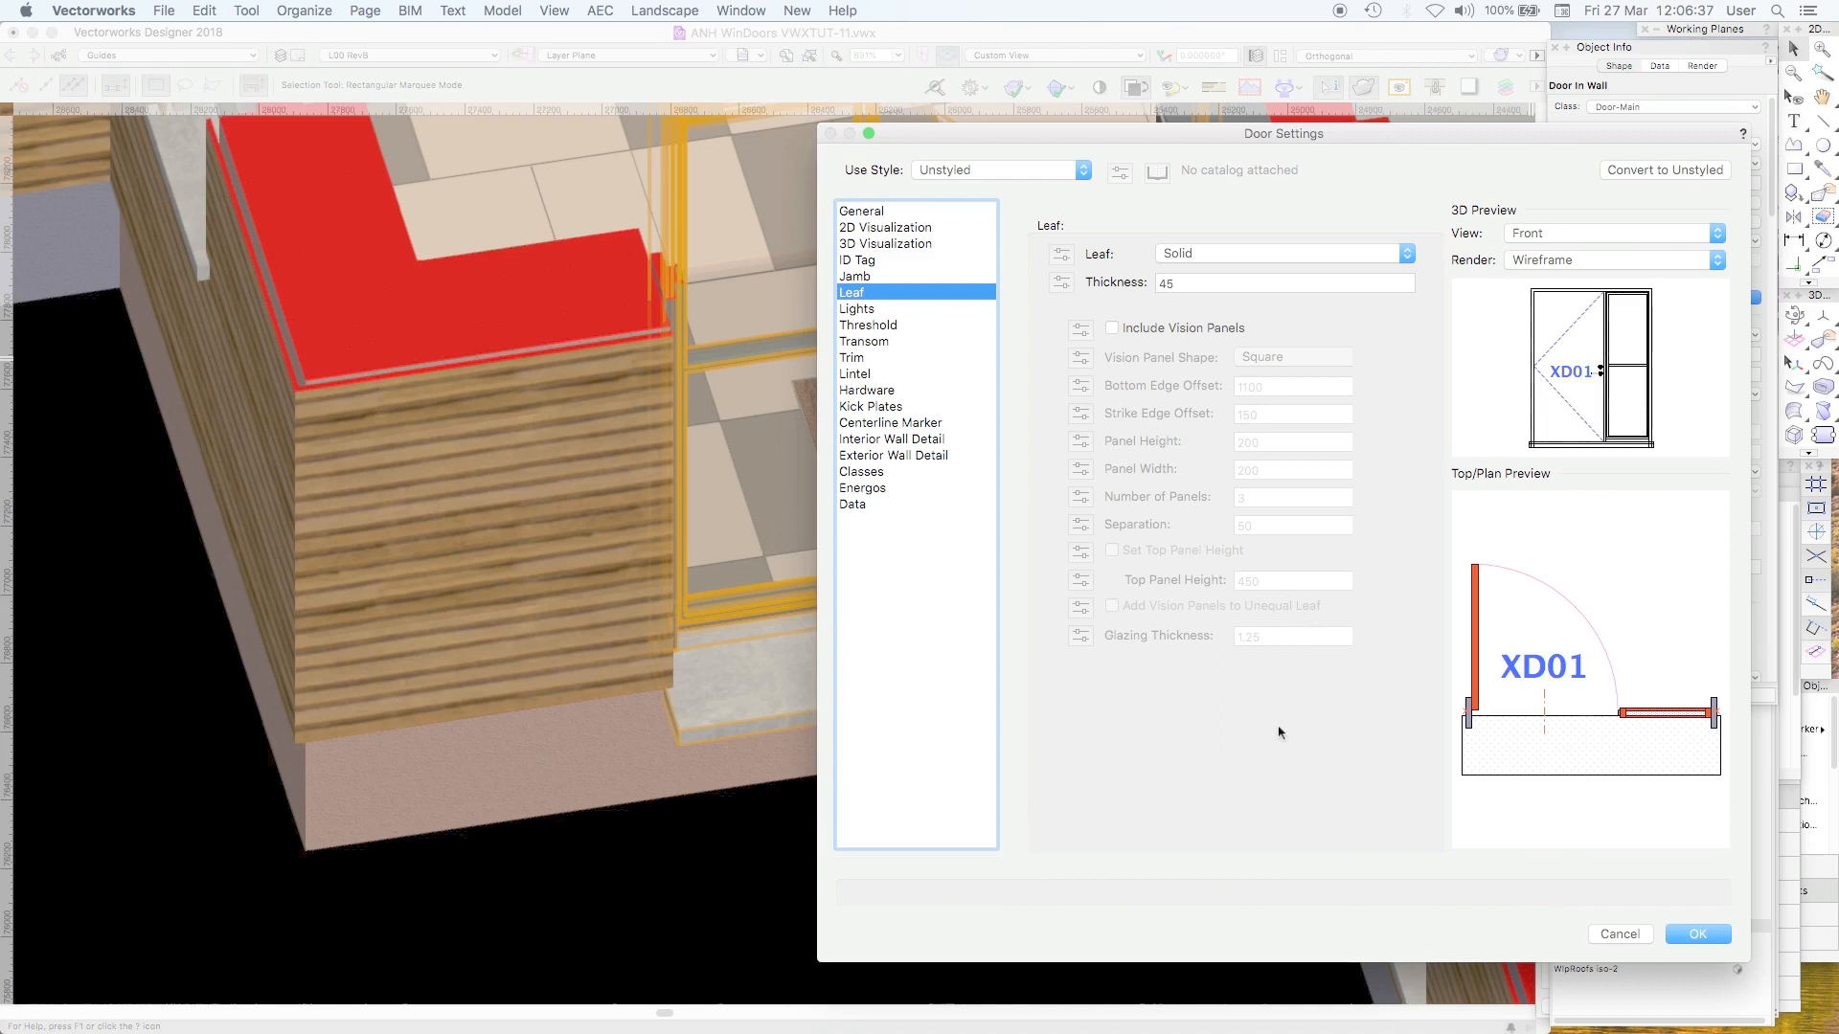
pyautogui.moveTo(1334, 135); pyautogui.dragTo(989, 137)
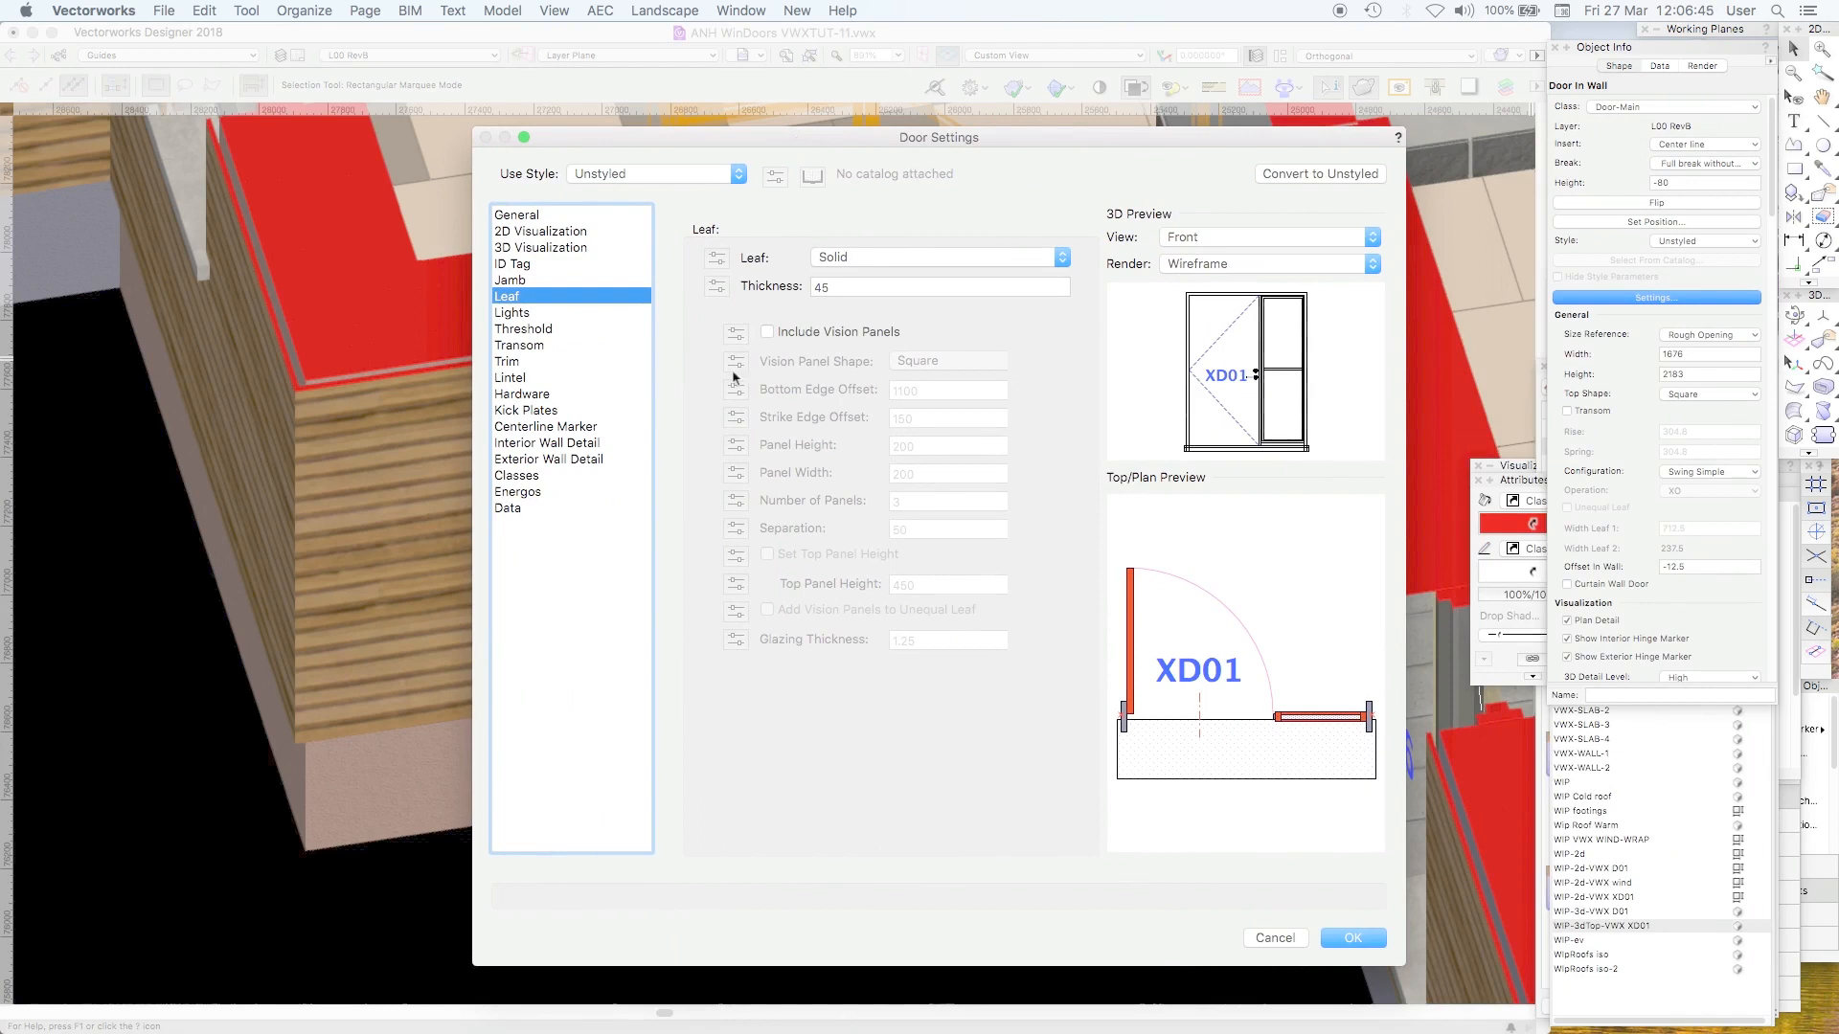
pyautogui.click(575, 232)
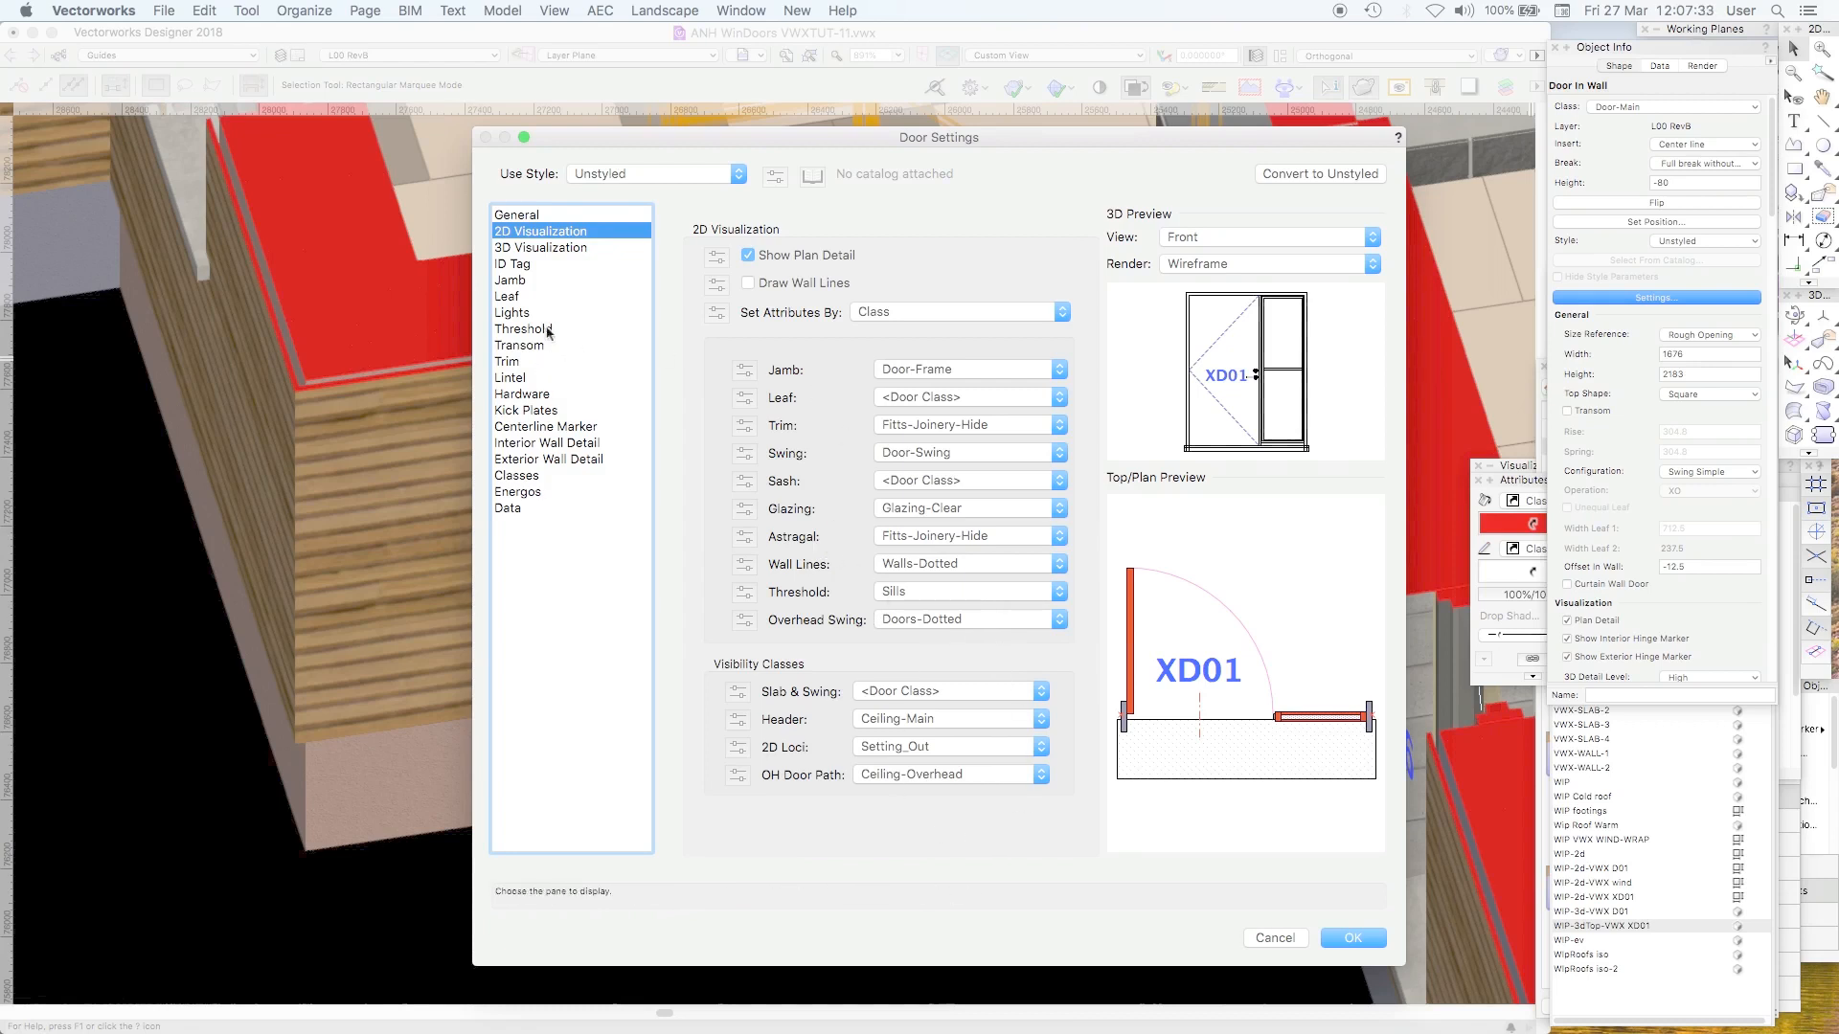
pyautogui.click(524, 330)
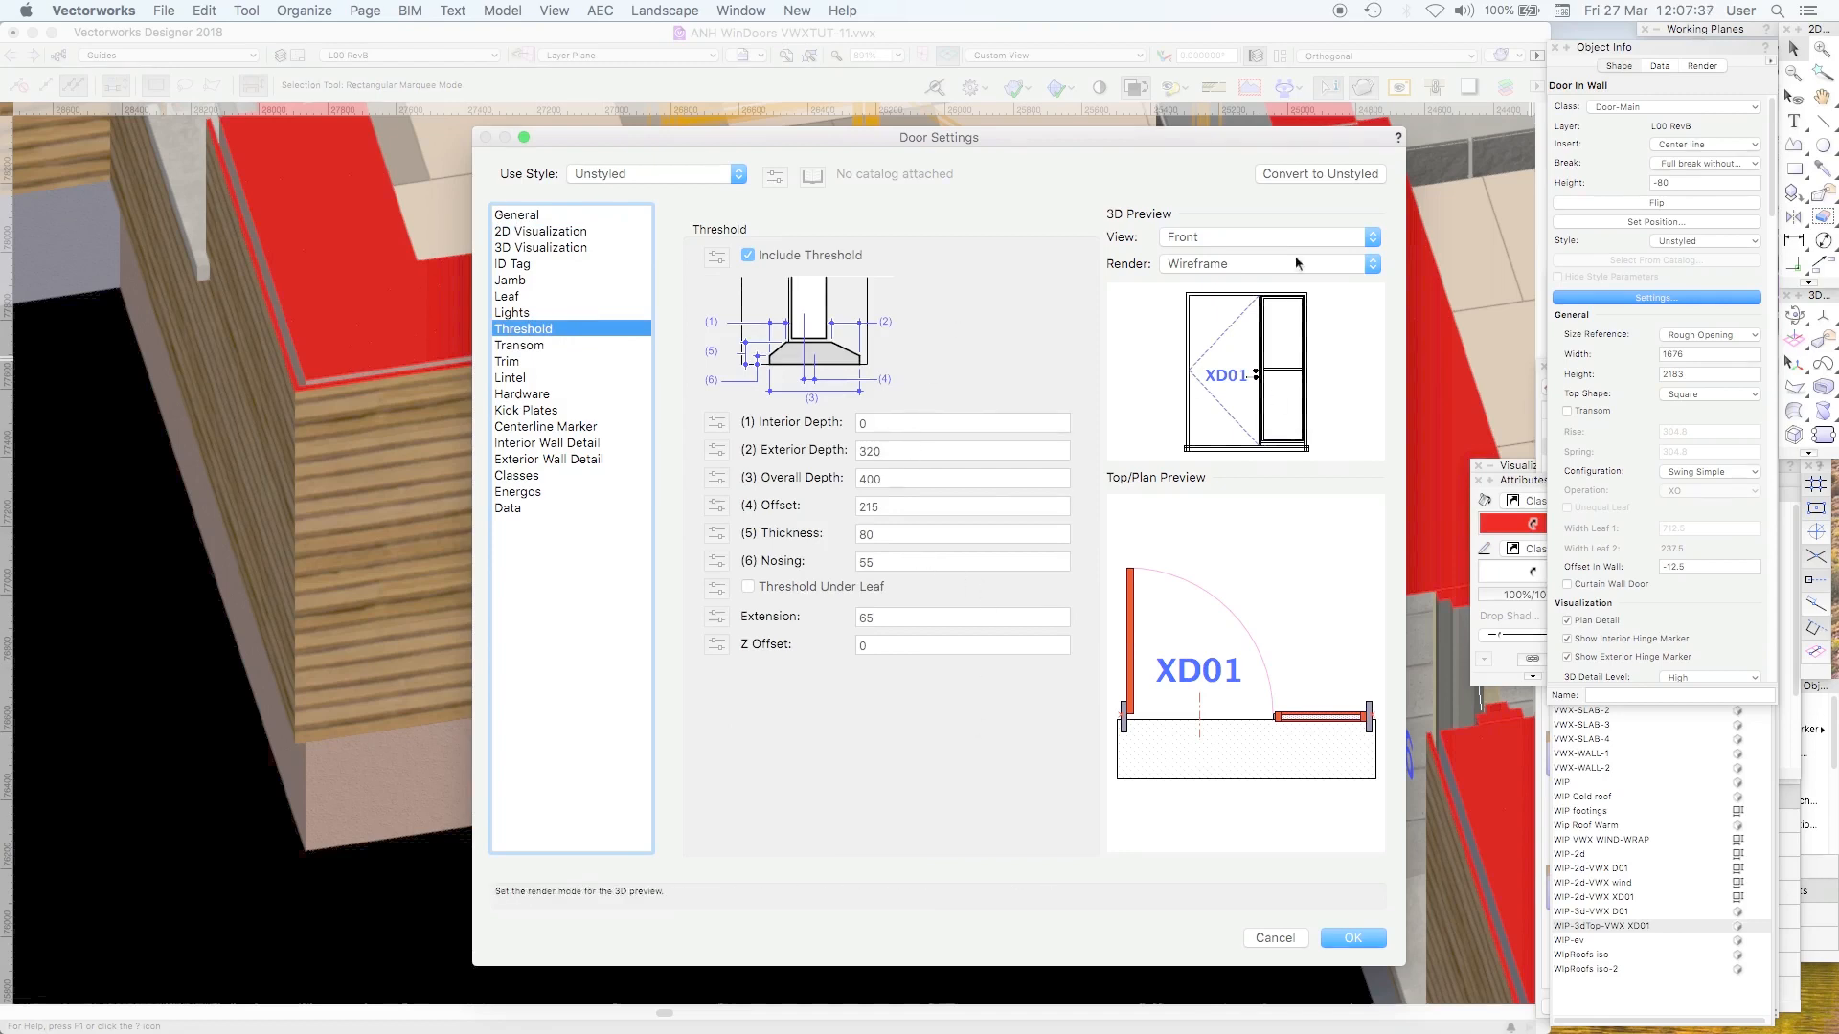
# Step: Show the door's 3D preview from the Left view and review its Energos and Classes settings
pyautogui.click(1250, 245)
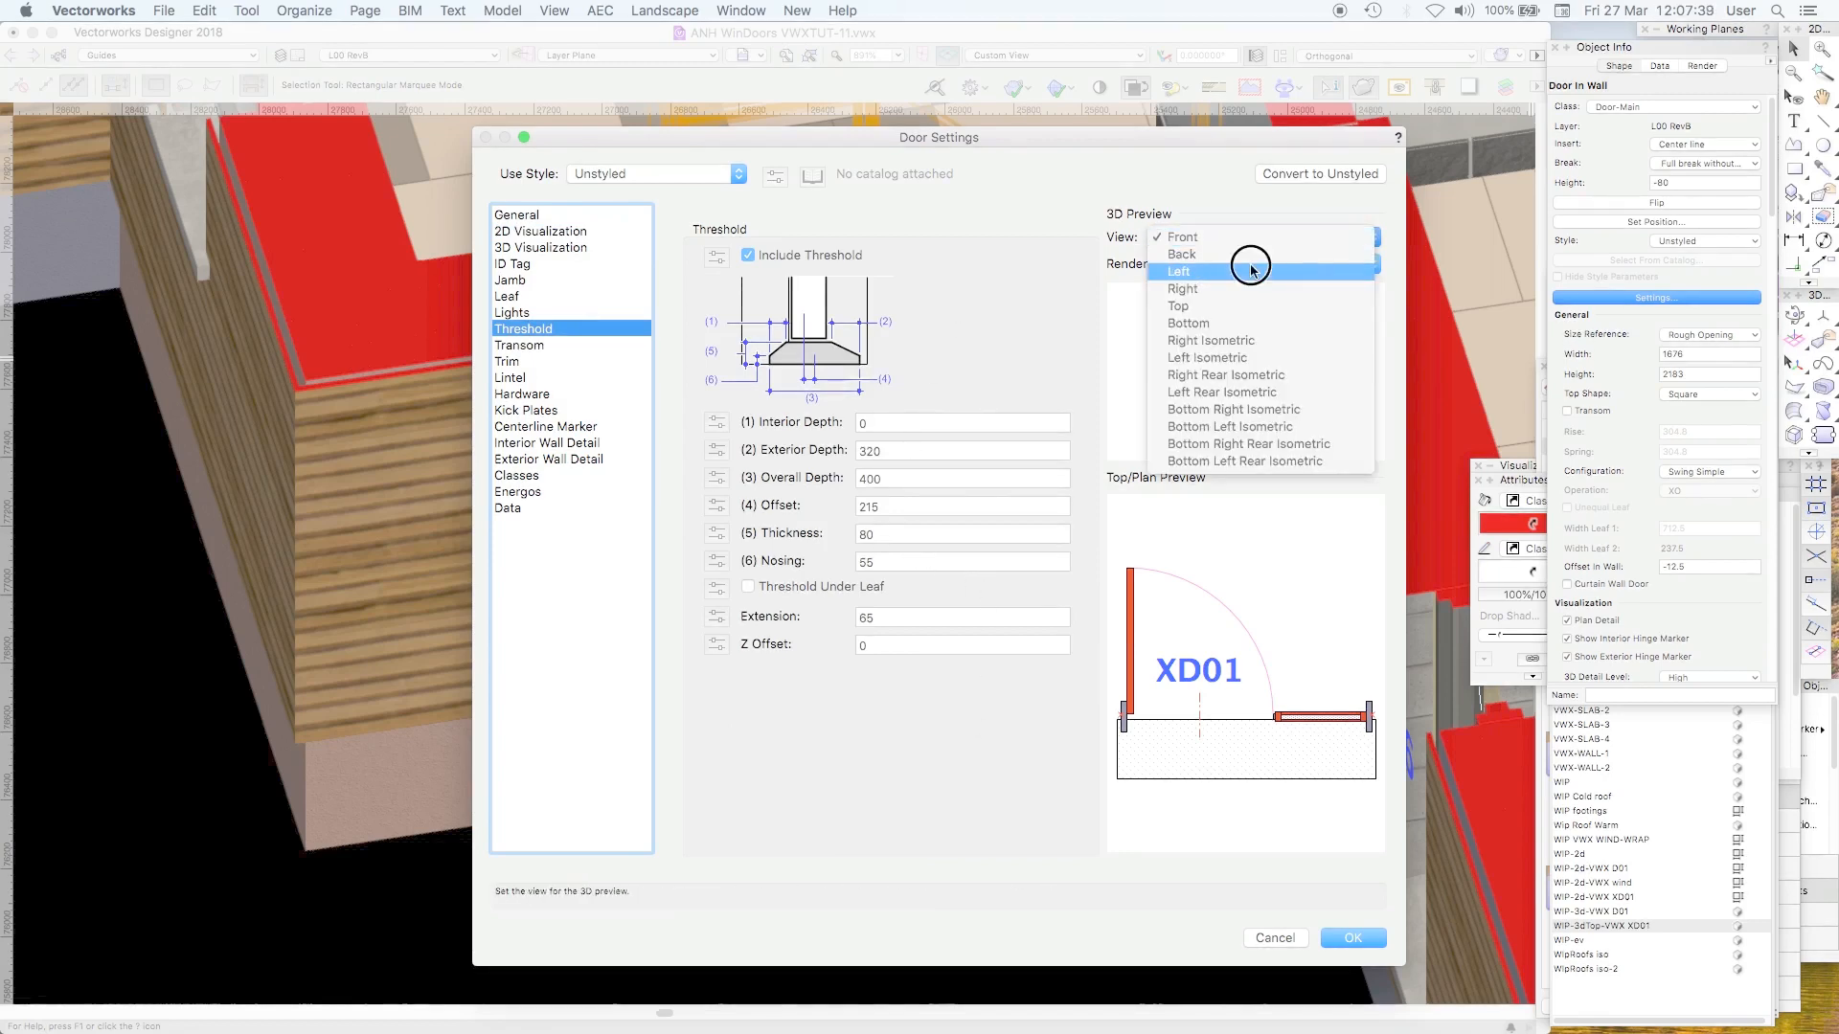
pyautogui.click(1252, 271)
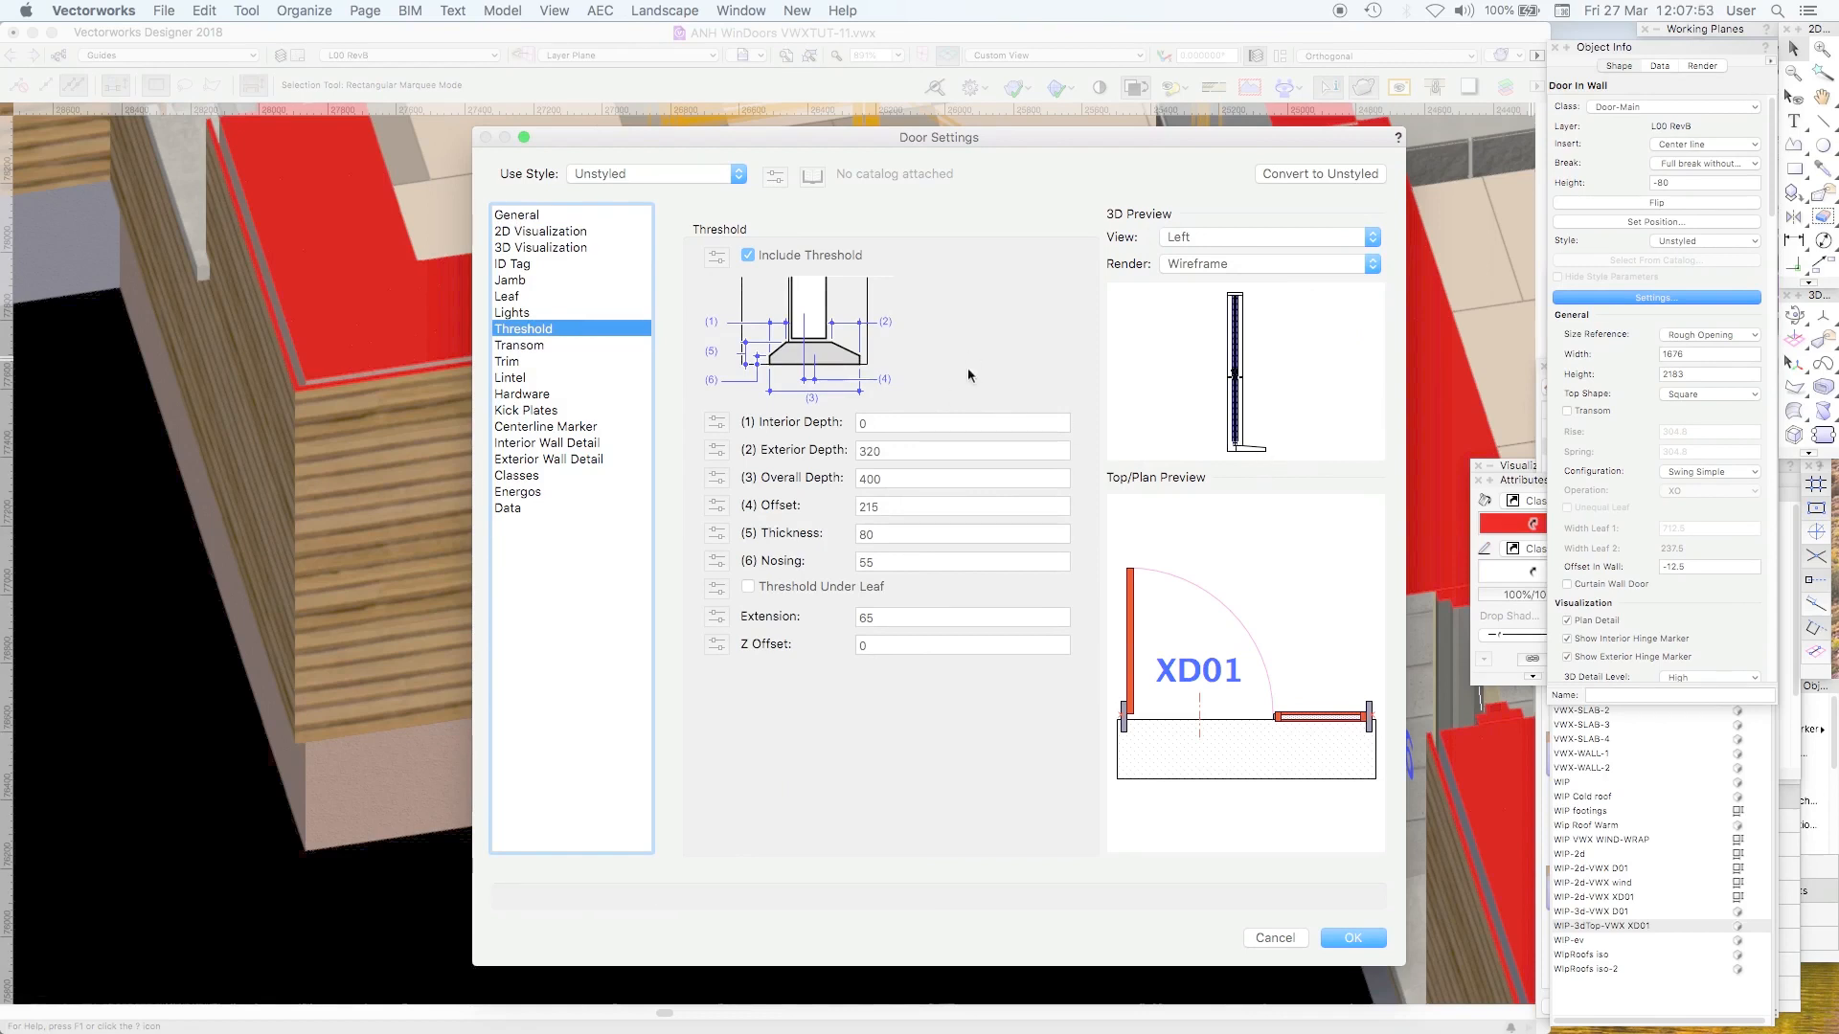
pyautogui.click(554, 491)
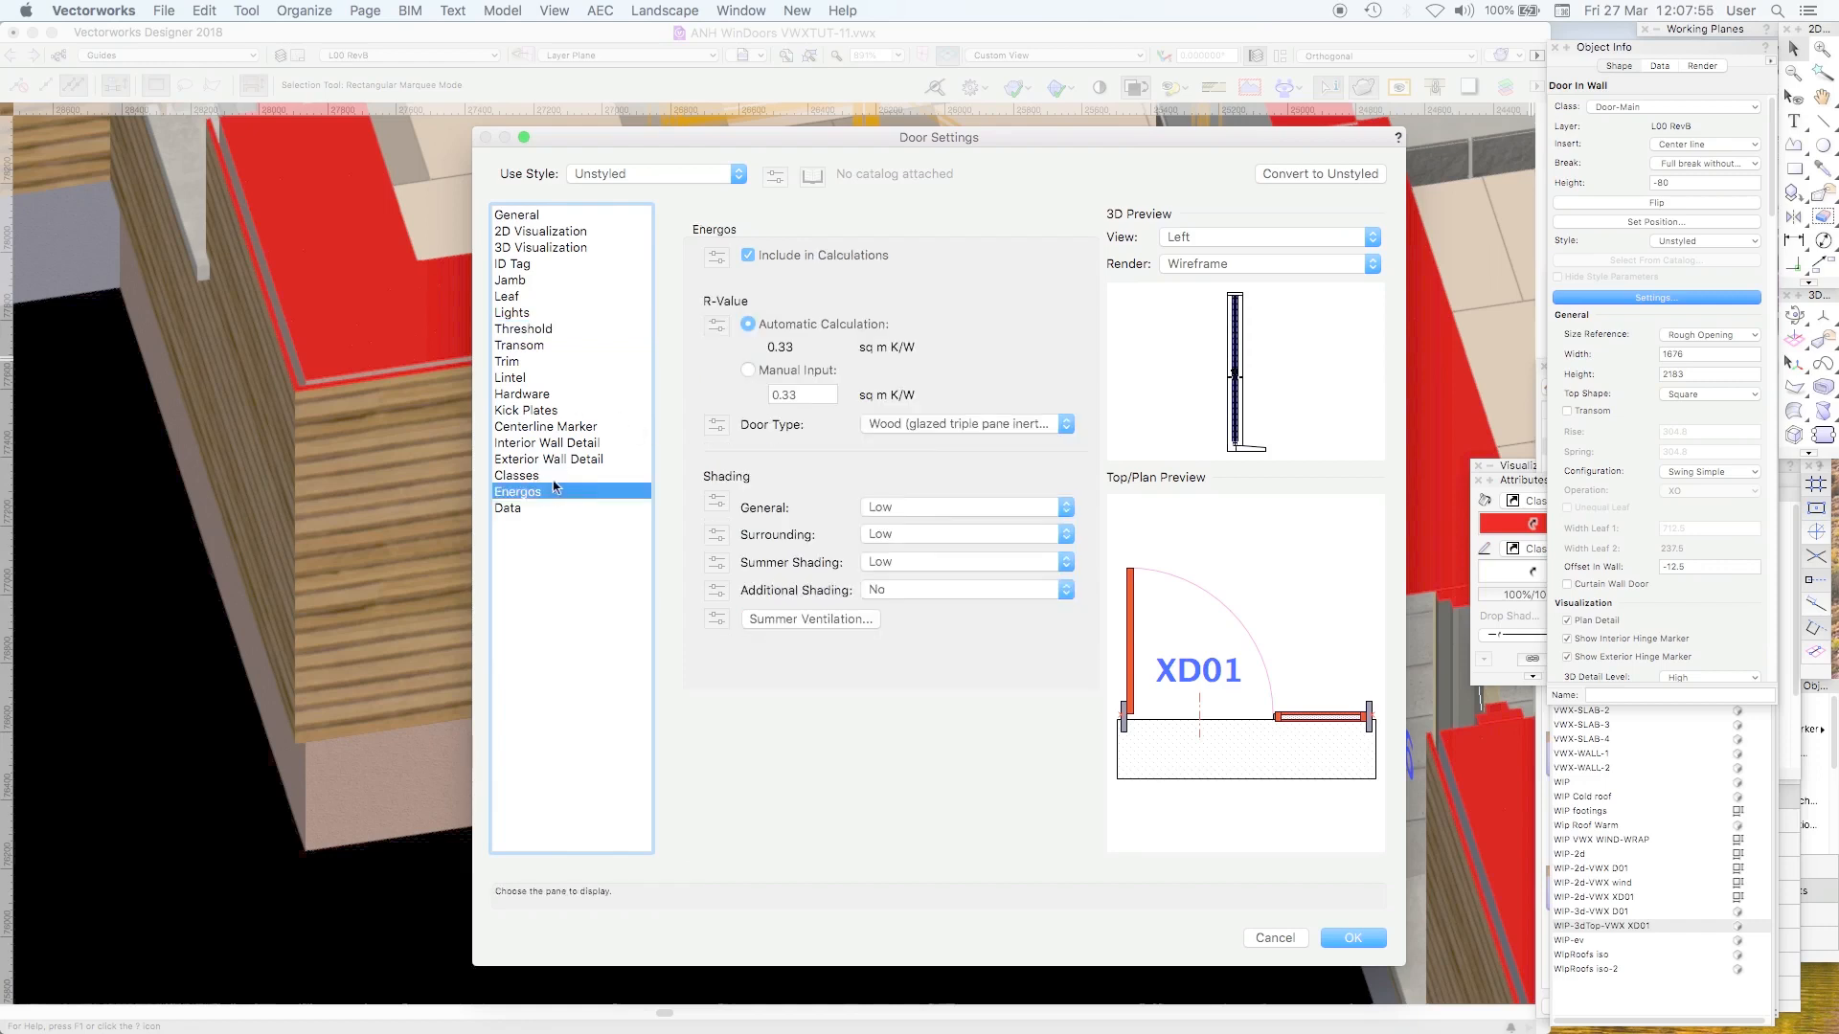
pyautogui.click(546, 474)
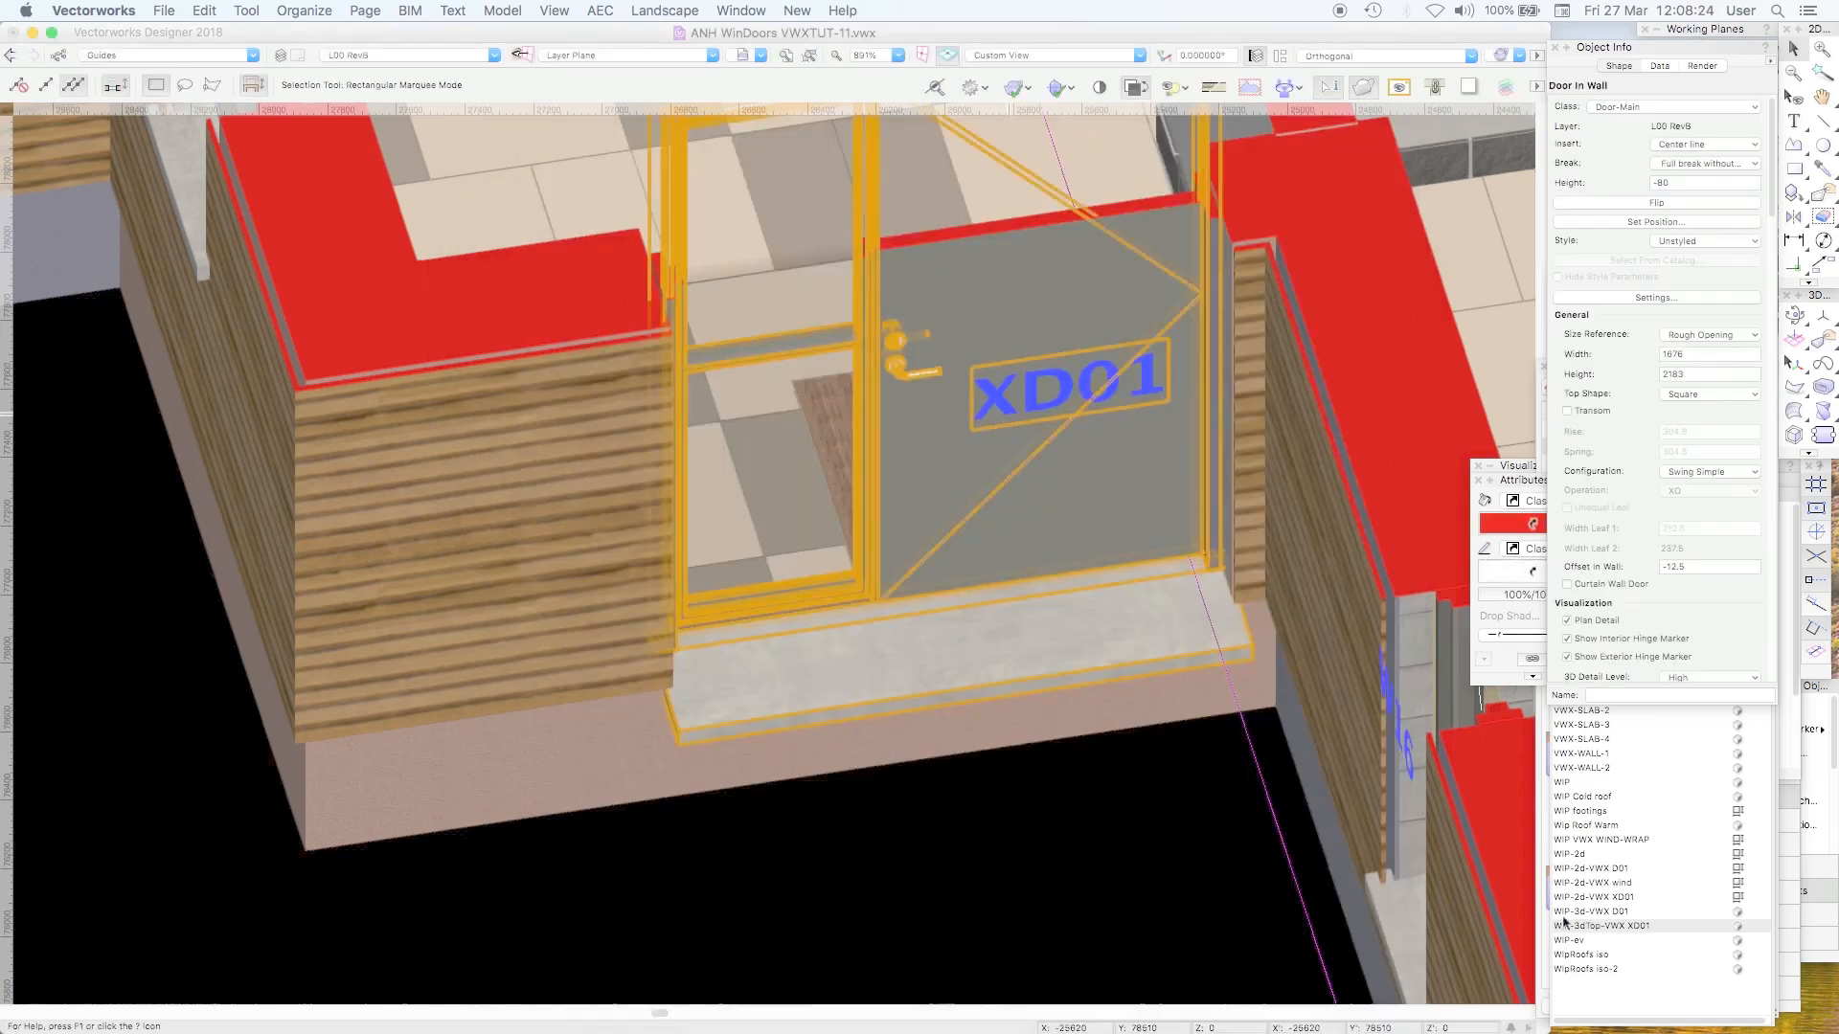
# Step: Browse the Vectorworks and user libraries in the Resource Manager for the Door Hardware.vwx file under Defaults
pyautogui.click(1542, 902)
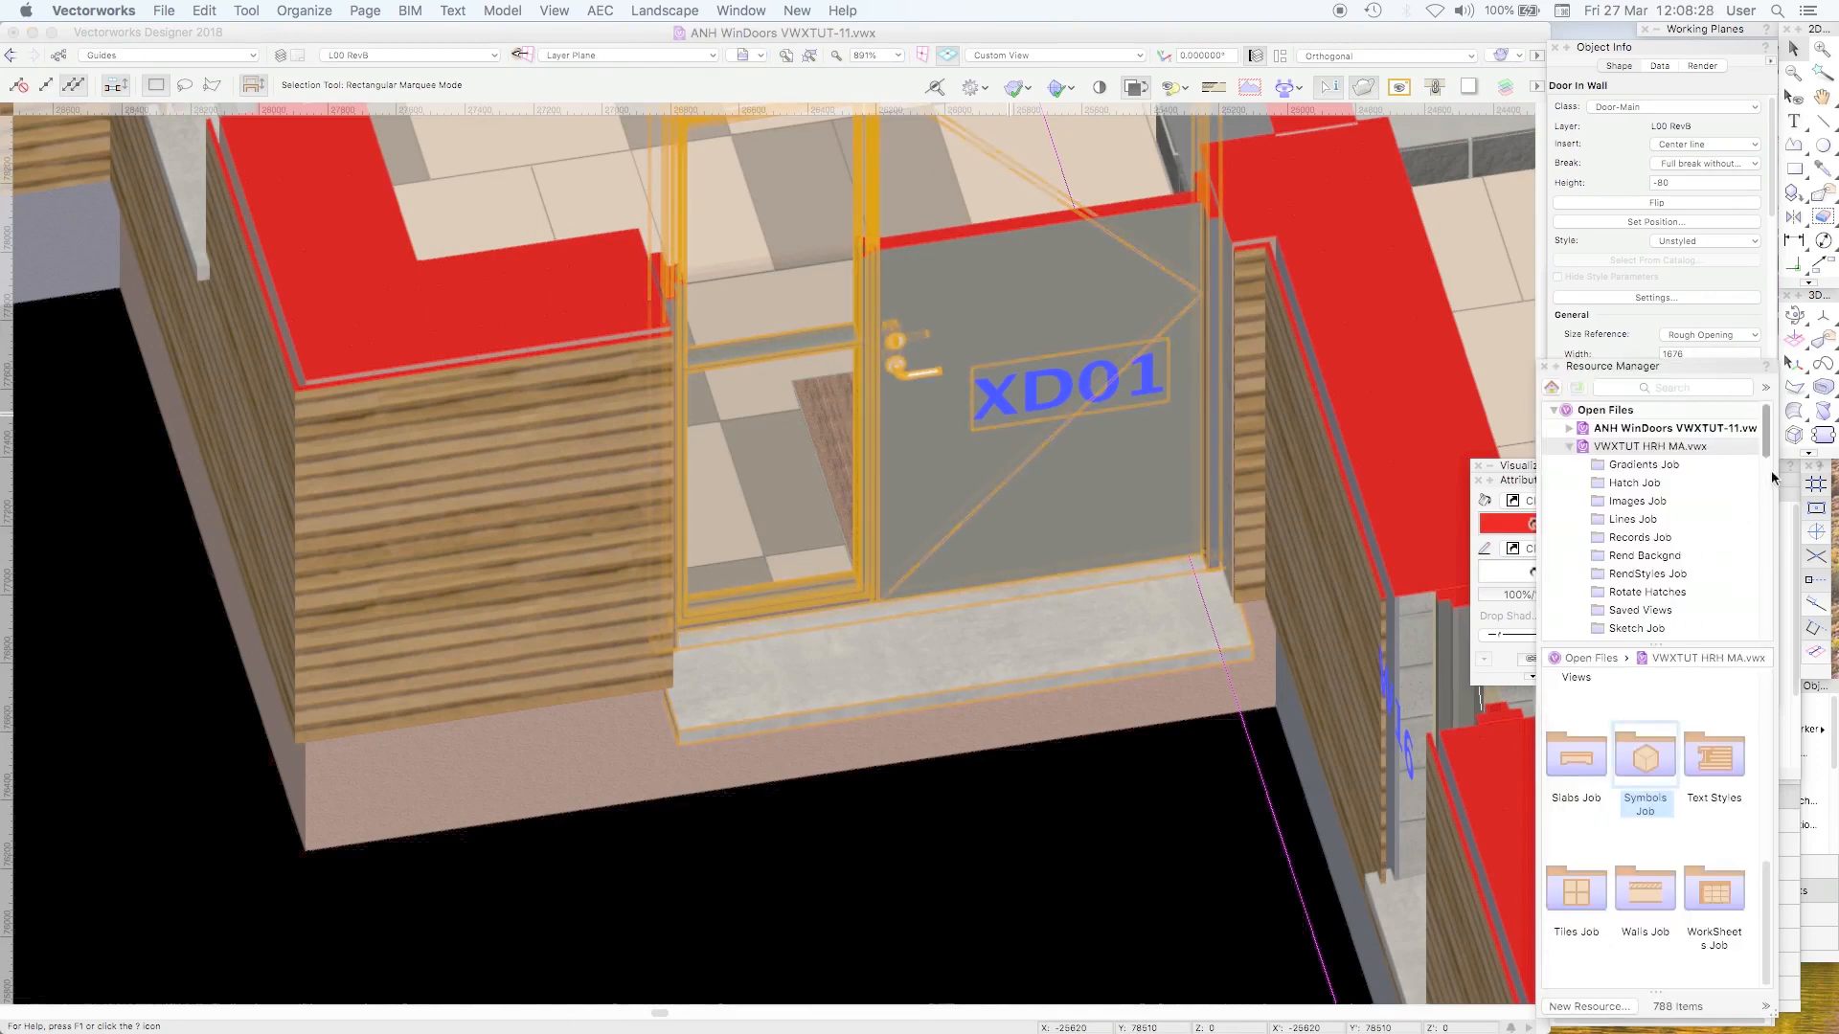
pyautogui.moveTo(1766, 439); pyautogui.dragTo(1767, 496)
pyautogui.moveTo(1766, 495); pyautogui.dragTo(1767, 616)
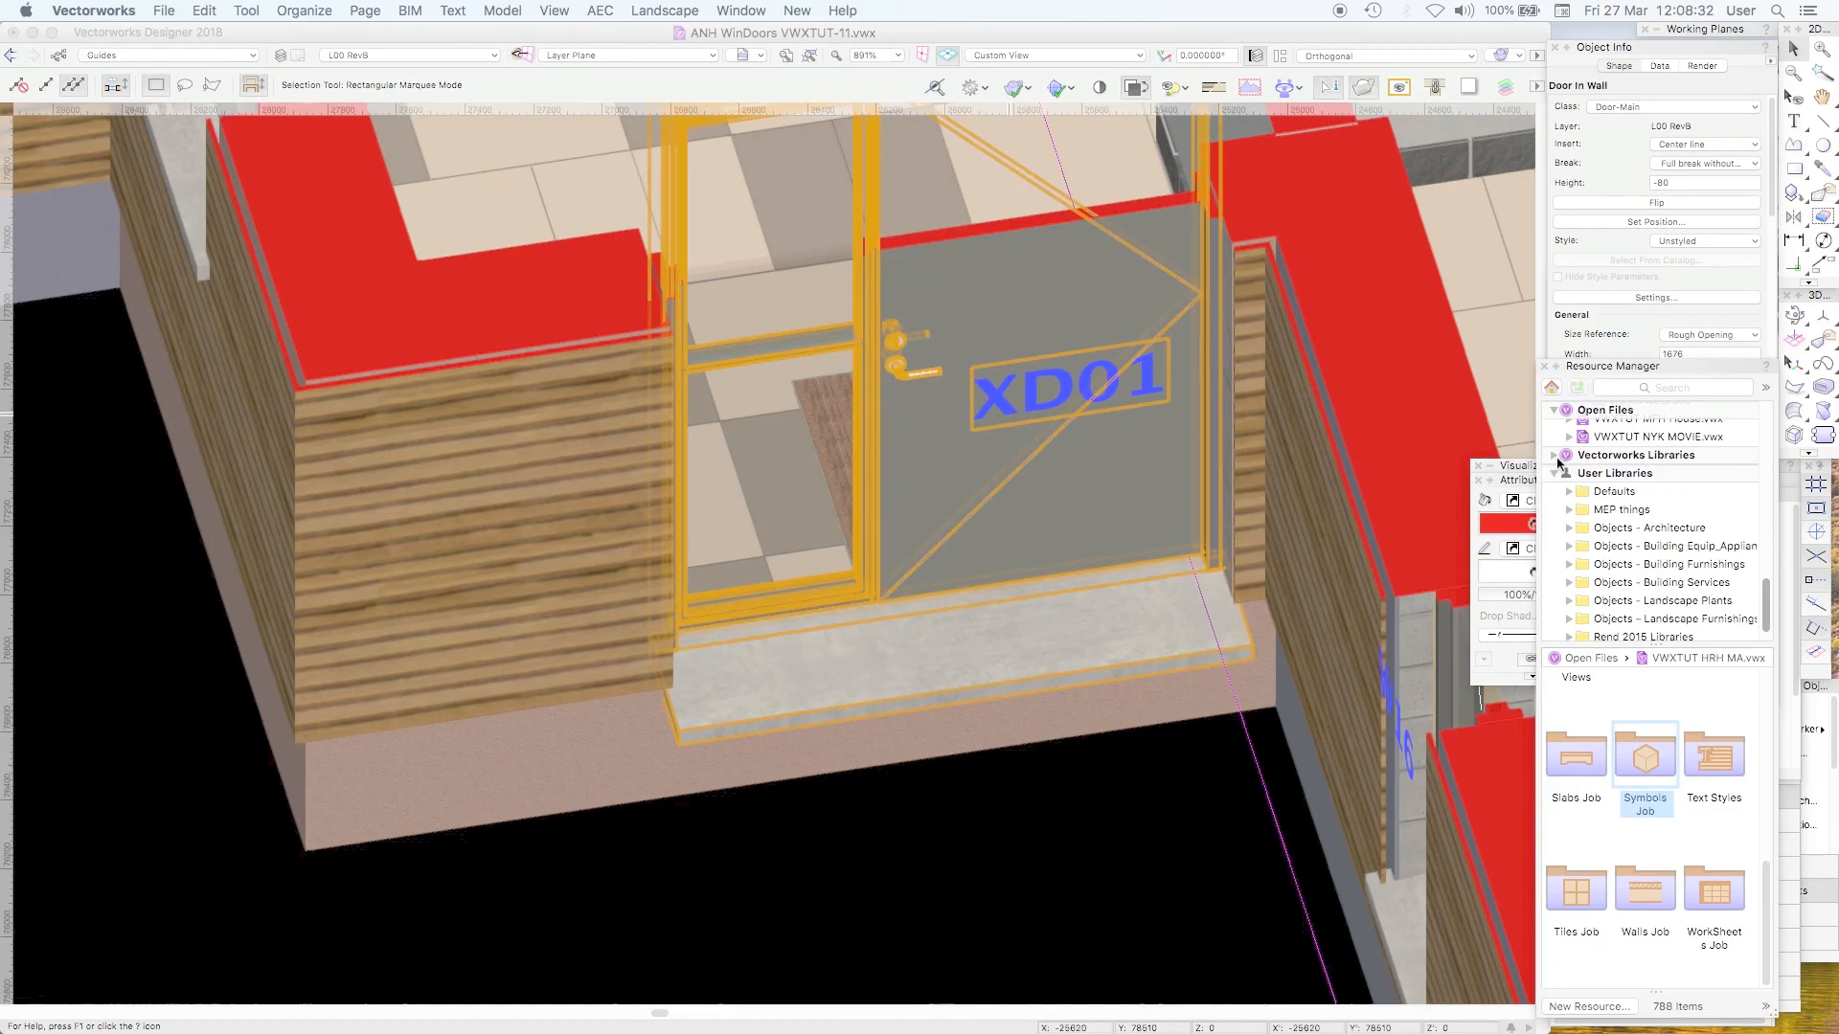
pyautogui.click(1560, 458)
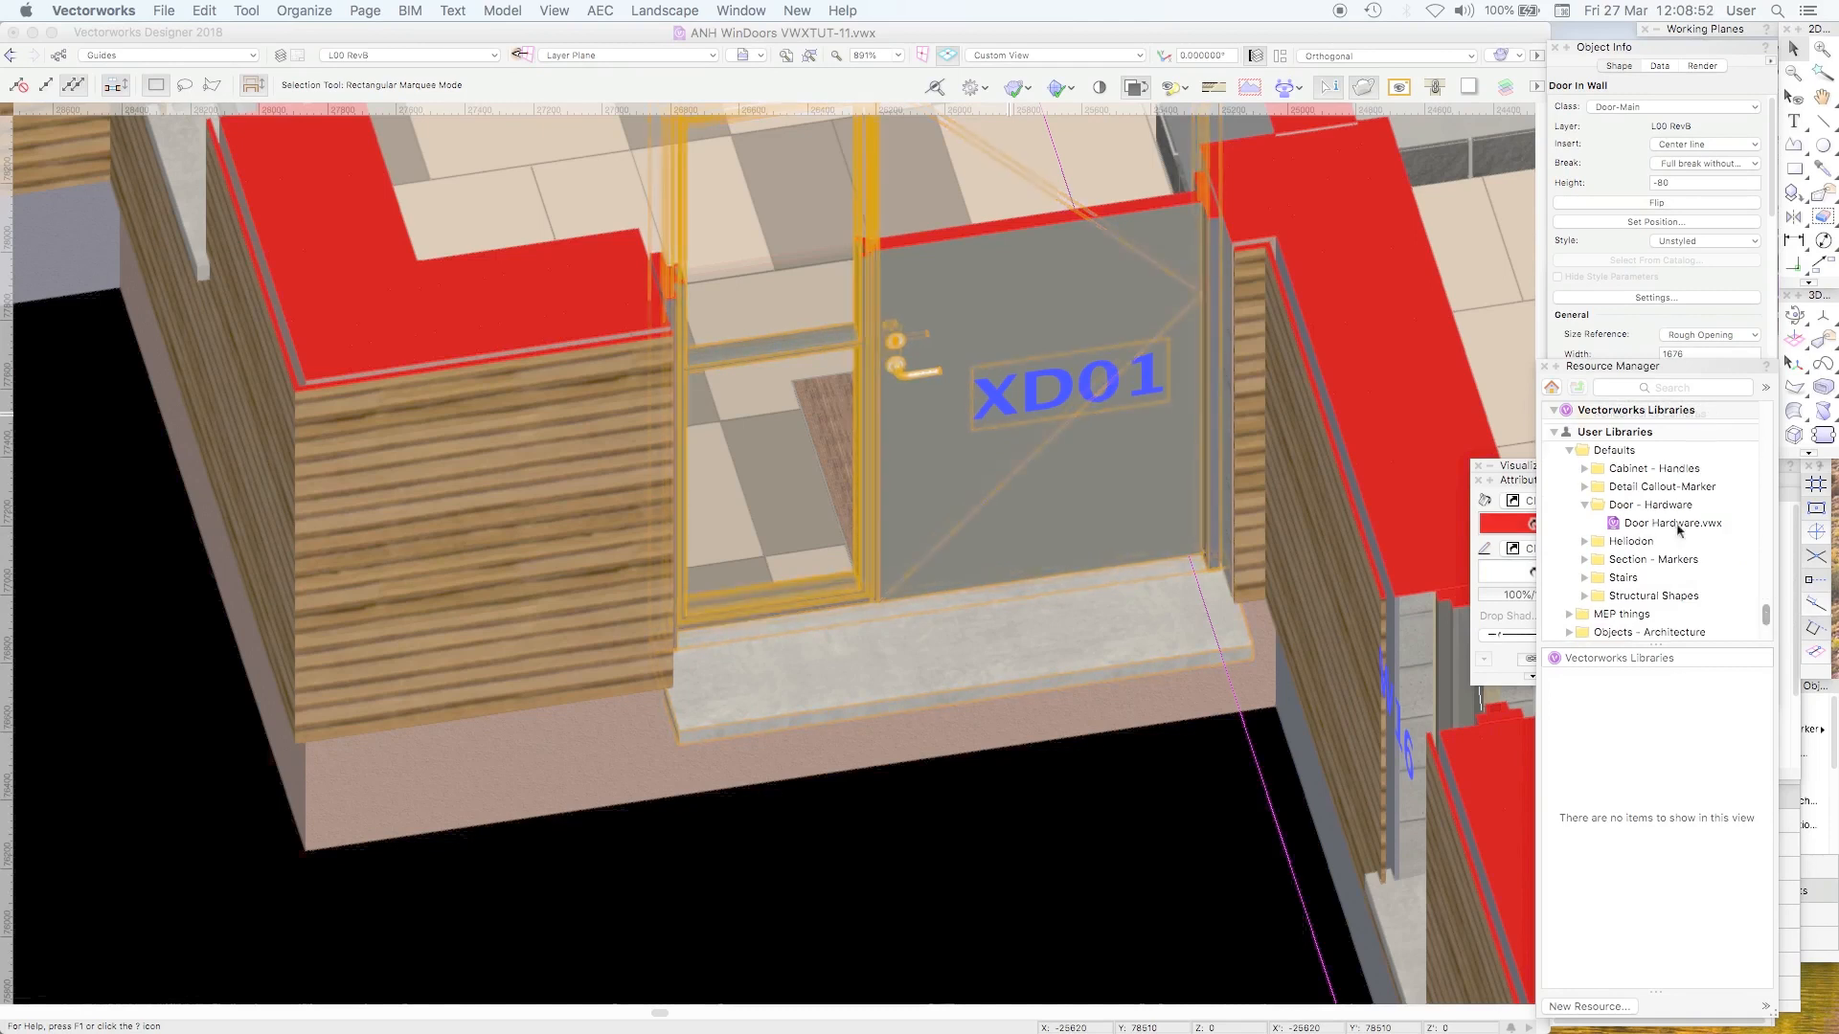
pyautogui.moveTo(1768, 614); pyautogui.dragTo(1767, 604)
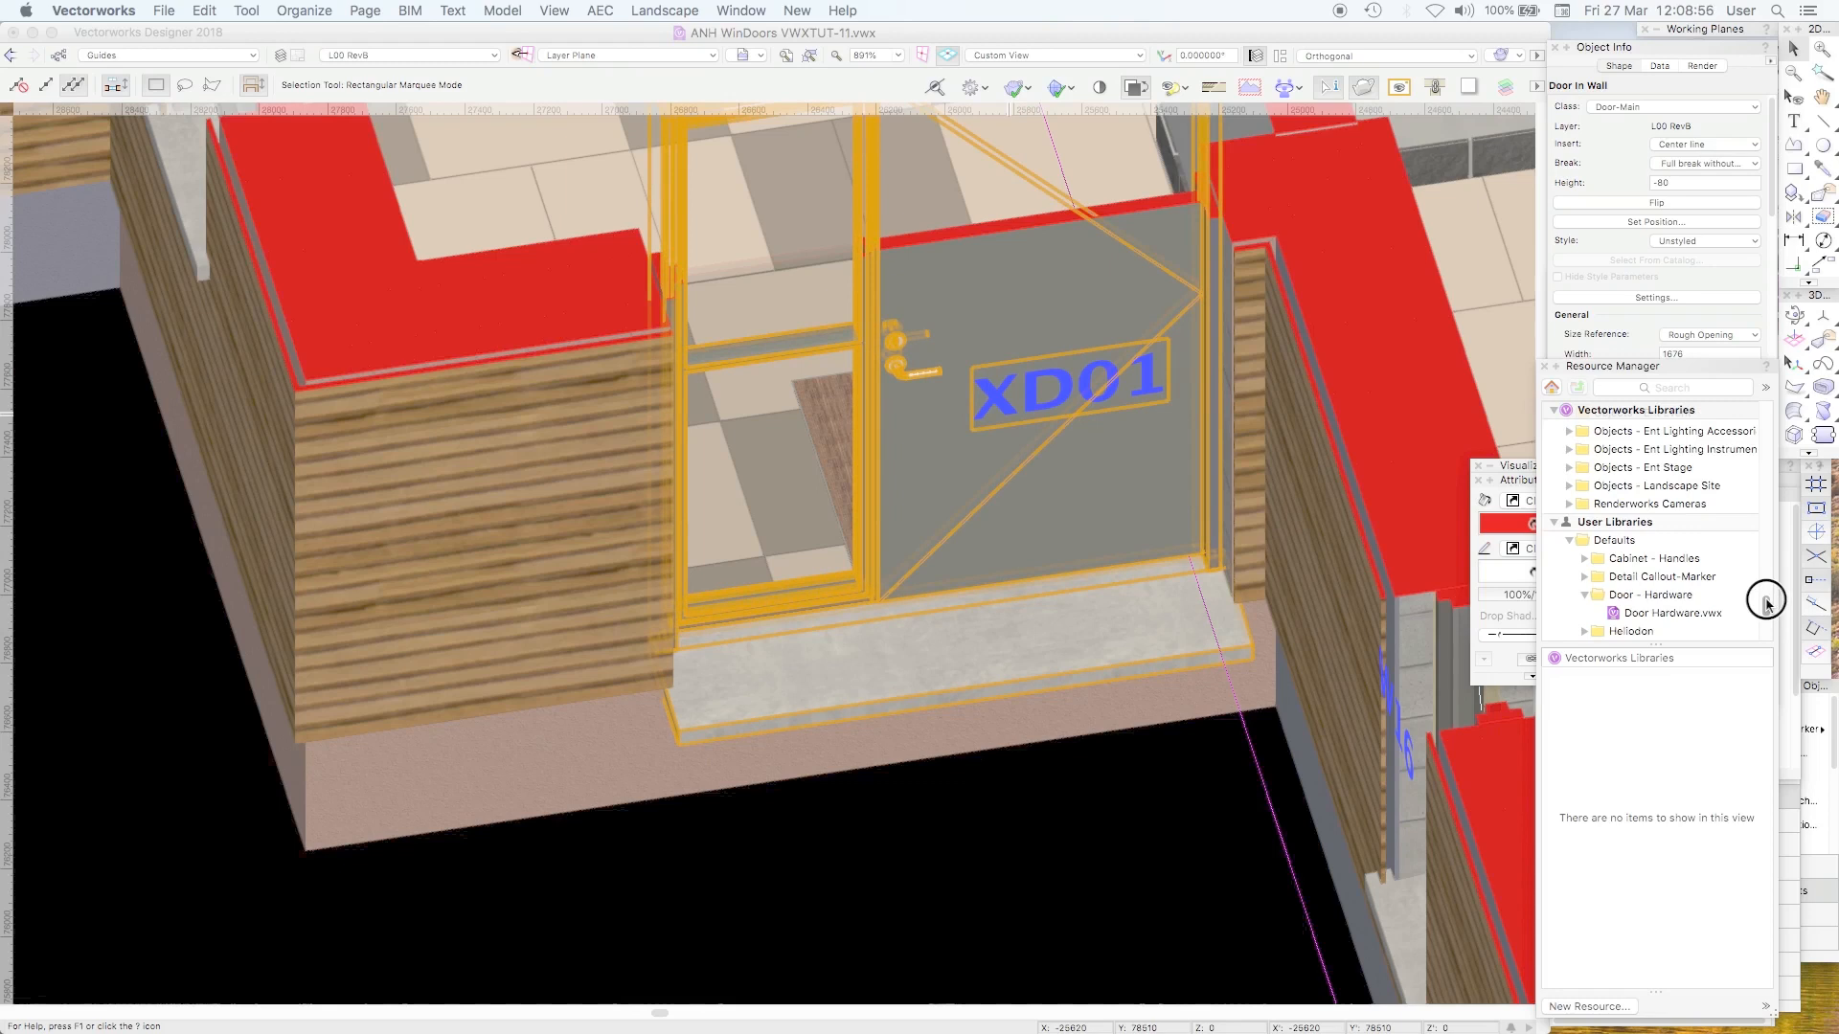
pyautogui.moveTo(1767, 604); pyautogui.dragTo(1767, 610)
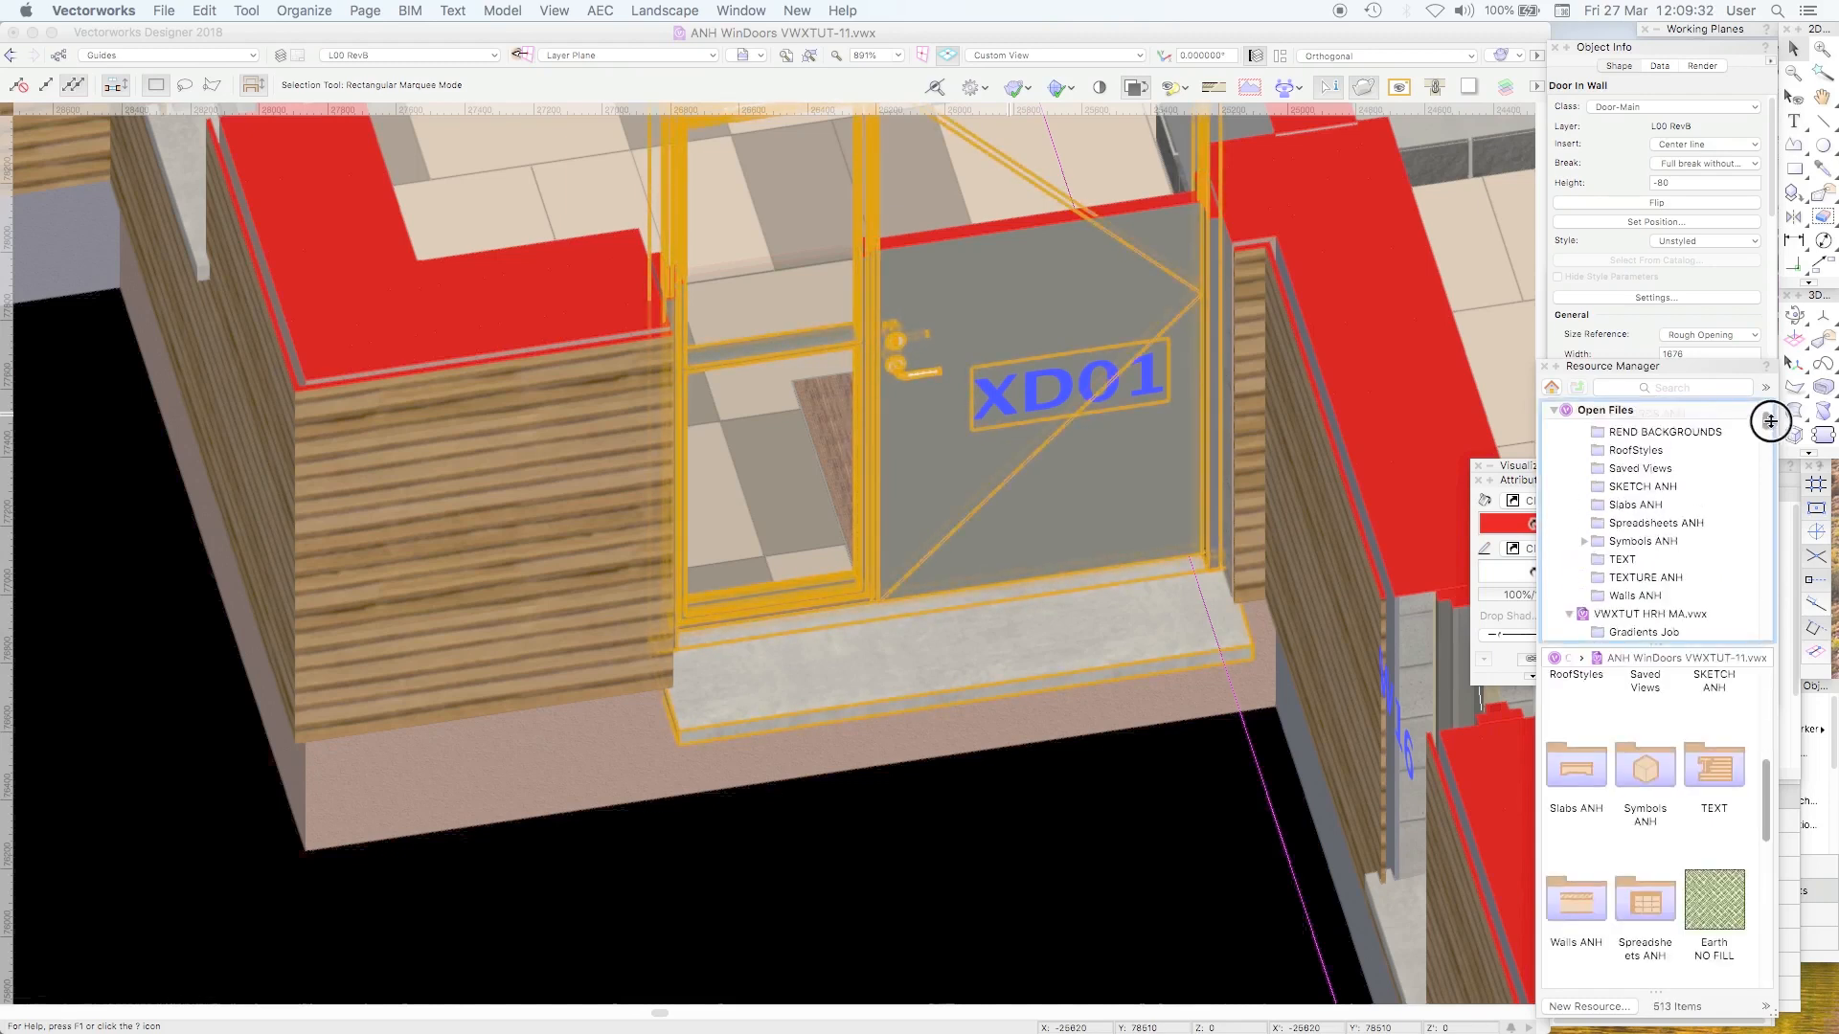
# Step: Show the Hardware fitts symbols from the Fittings ANH folder under Symbols ANH in the current file
pyautogui.scroll(5, 1770, 422)
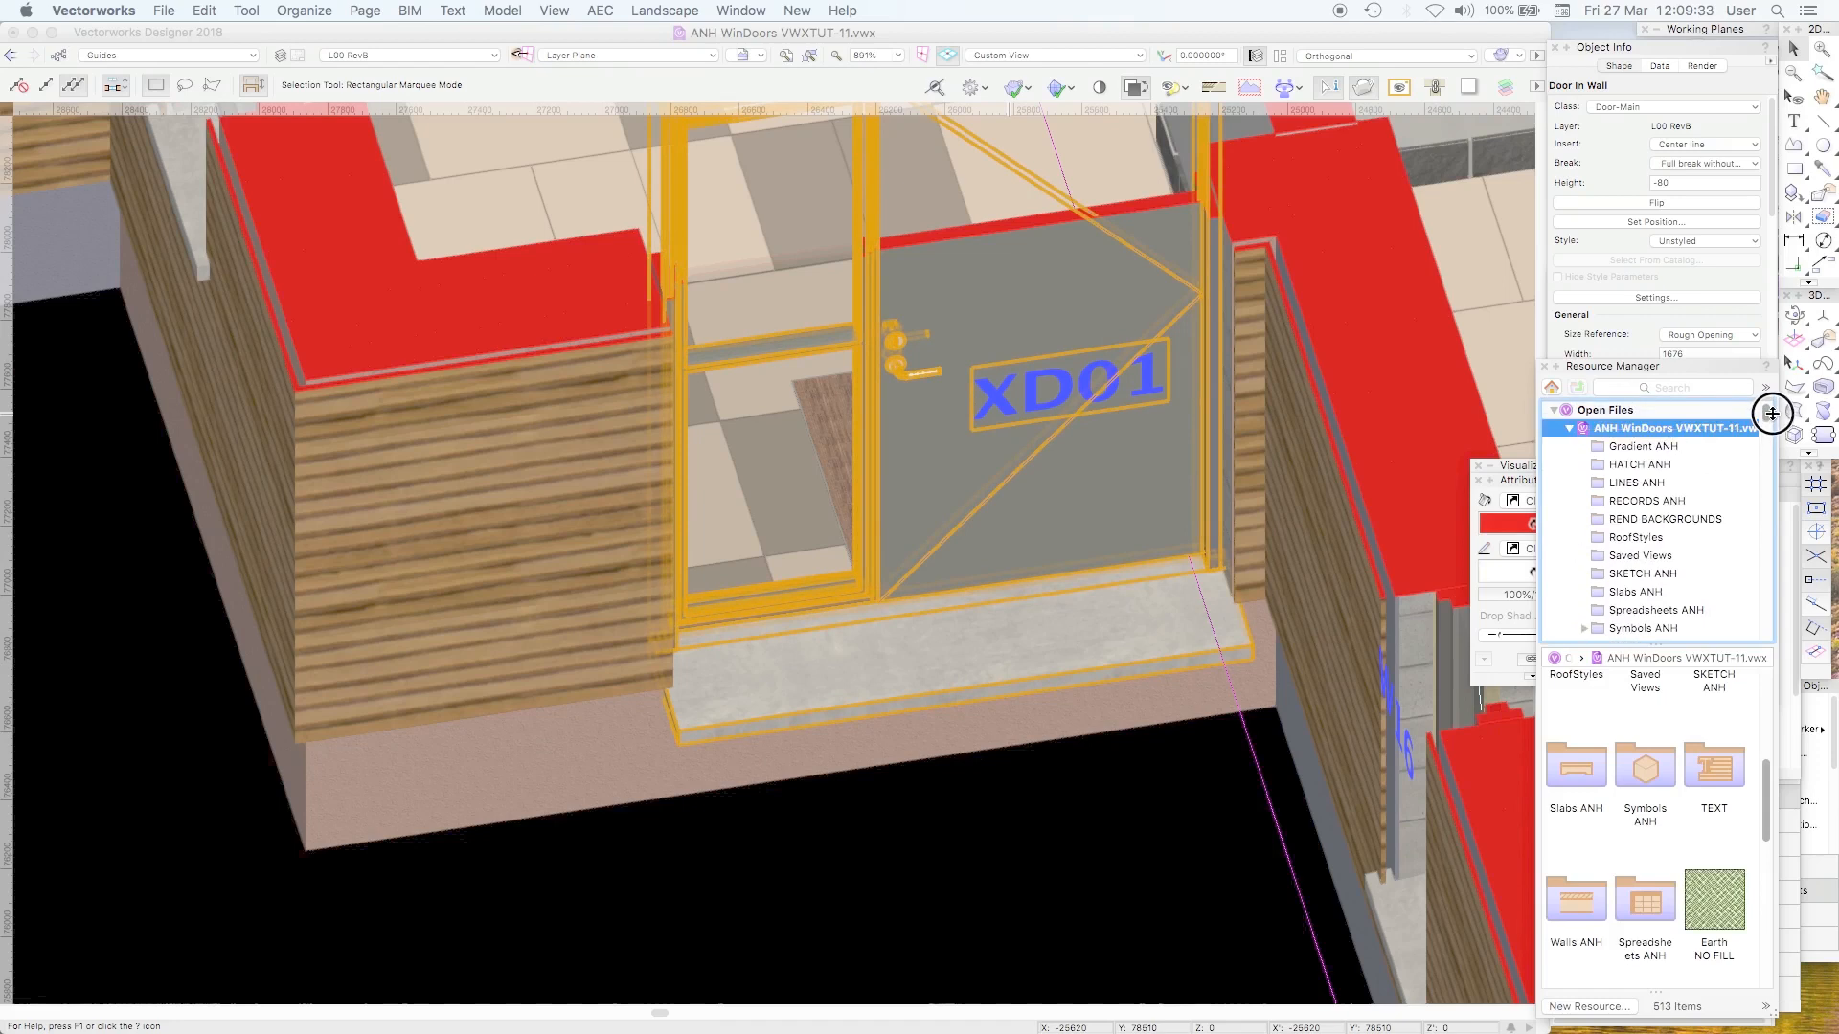
pyautogui.scroll(-8, 1770, 422)
pyautogui.click(1584, 487)
pyautogui.click(1599, 560)
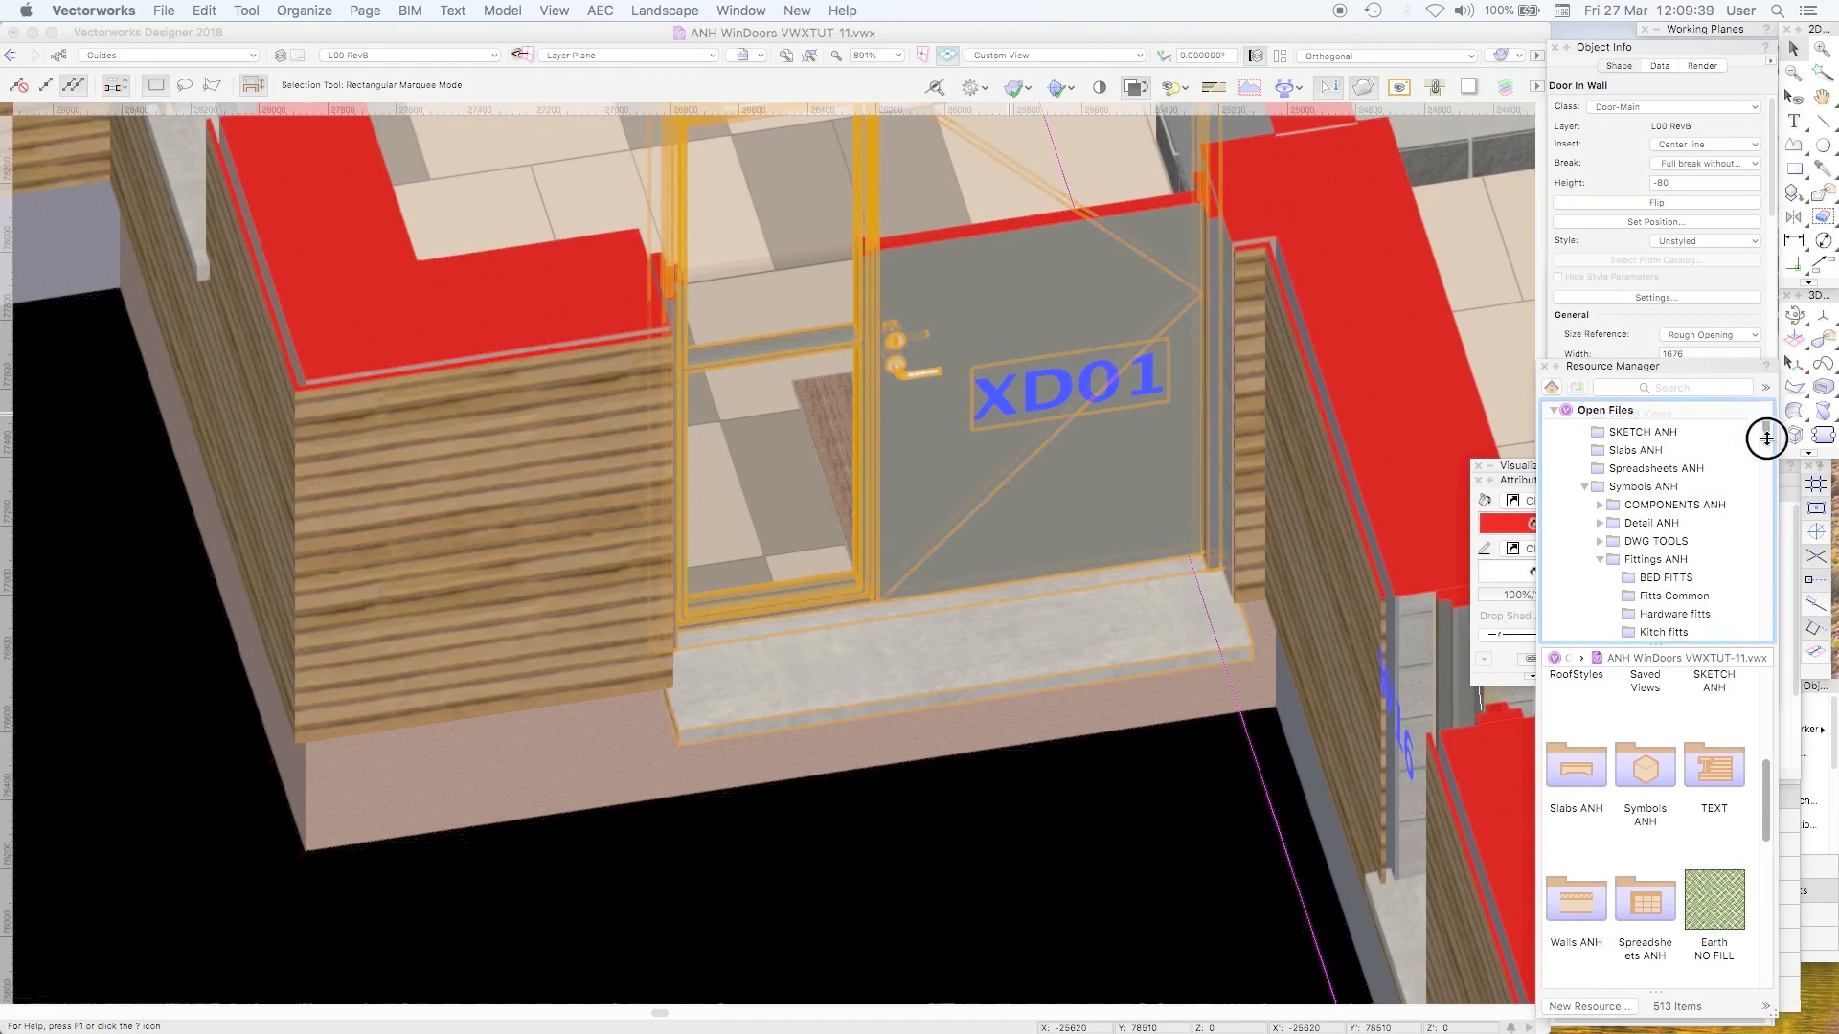
pyautogui.scroll(-4, 1766, 433)
pyautogui.click(1688, 482)
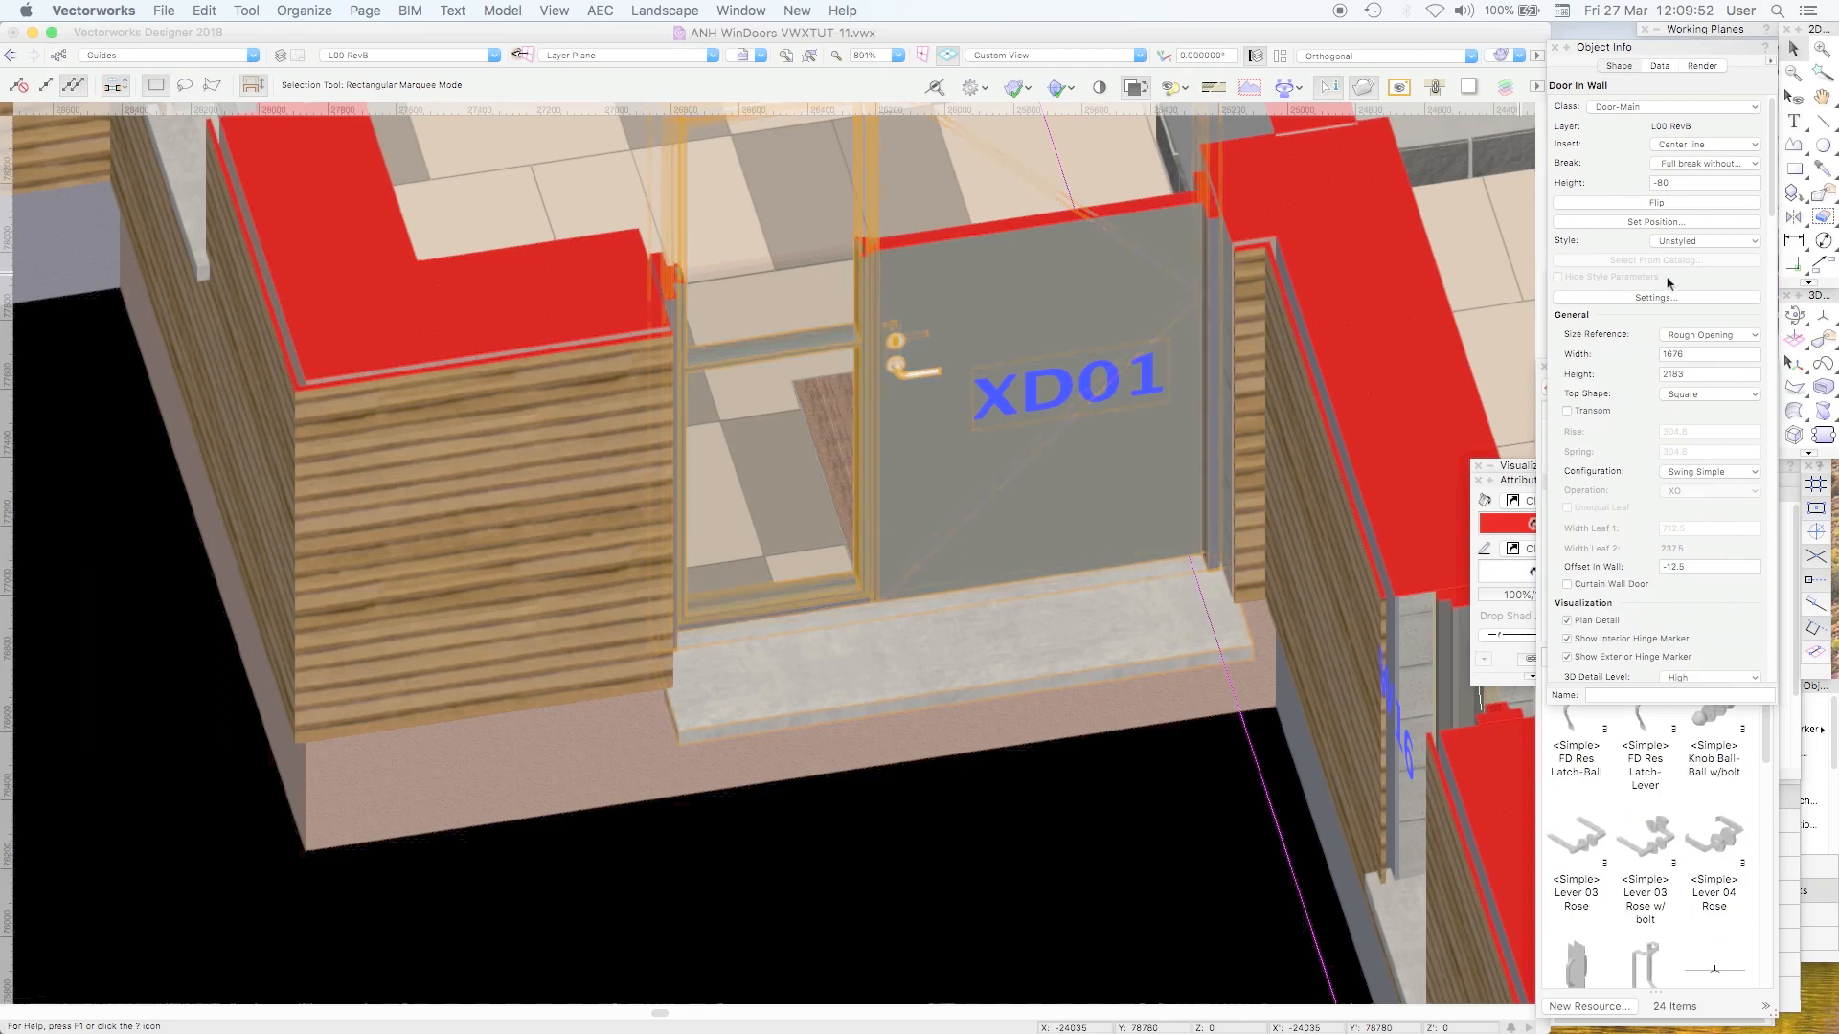
# Step: View the details of the Residential Entry Set (Lever) in door XD01's hardware settings
pyautogui.click(1668, 298)
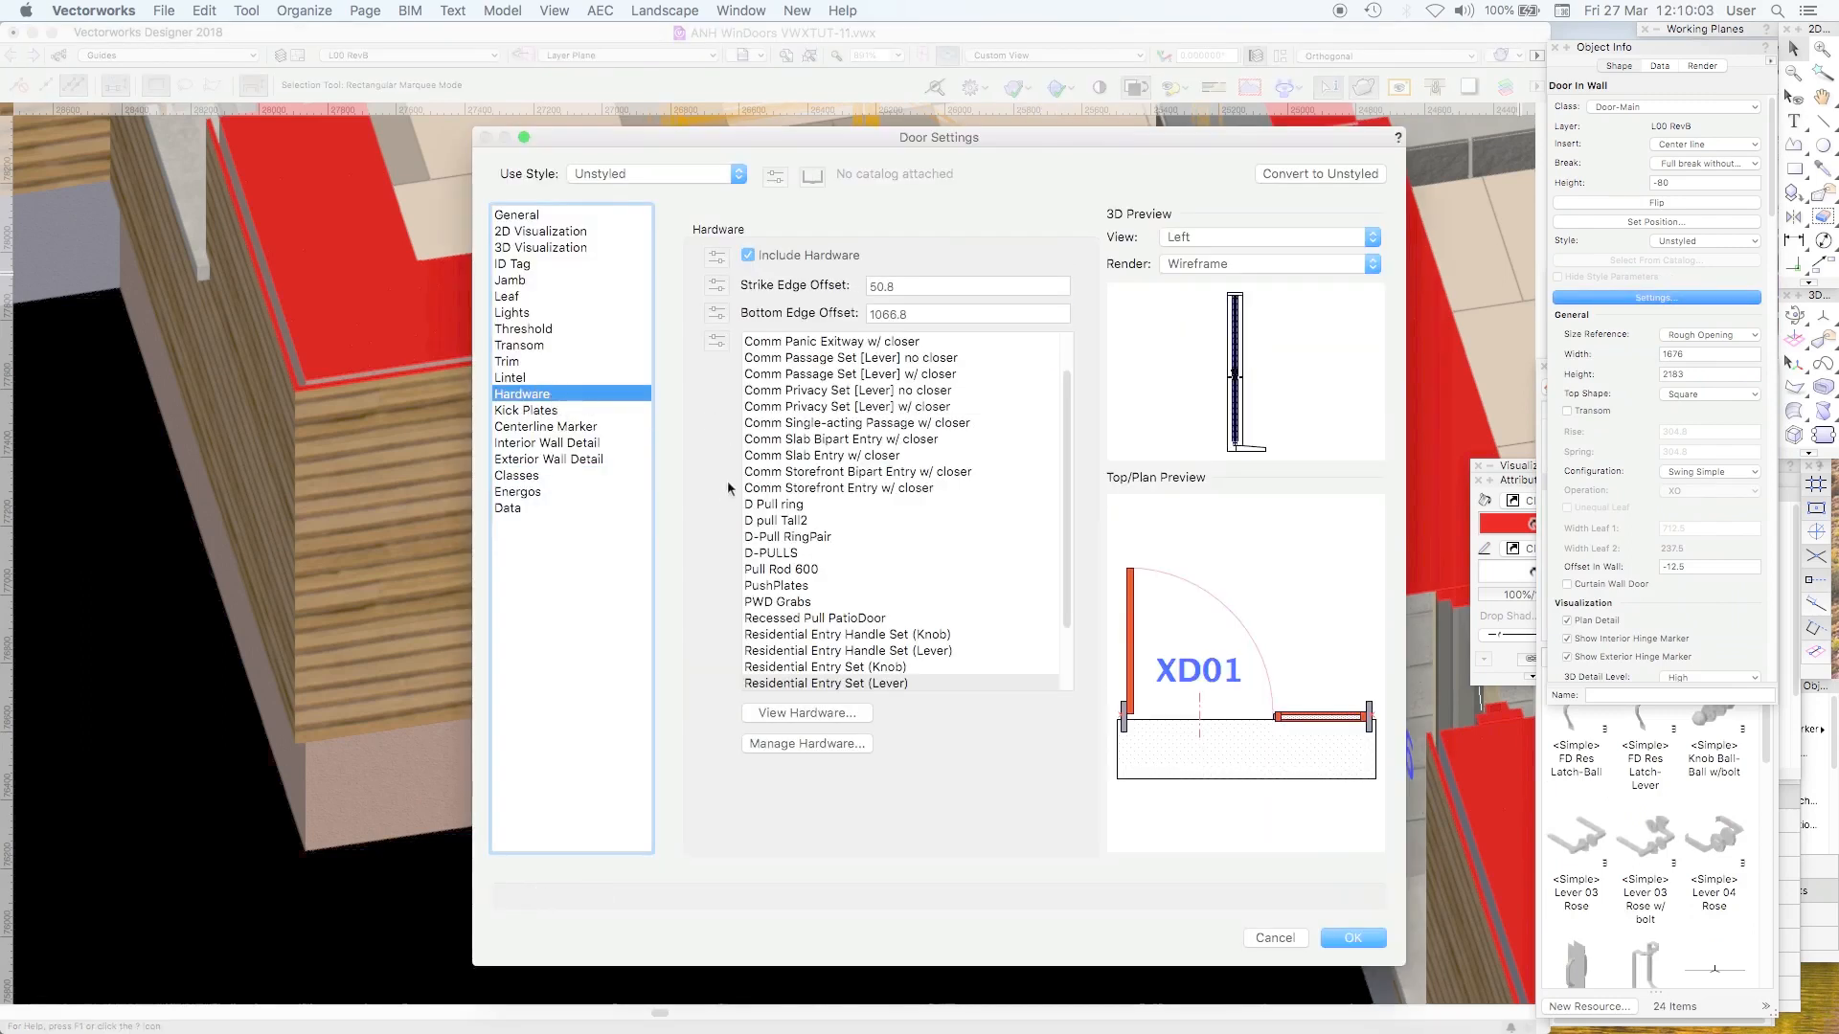
pyautogui.moveTo(1066, 467); pyautogui.dragTo(1064, 523)
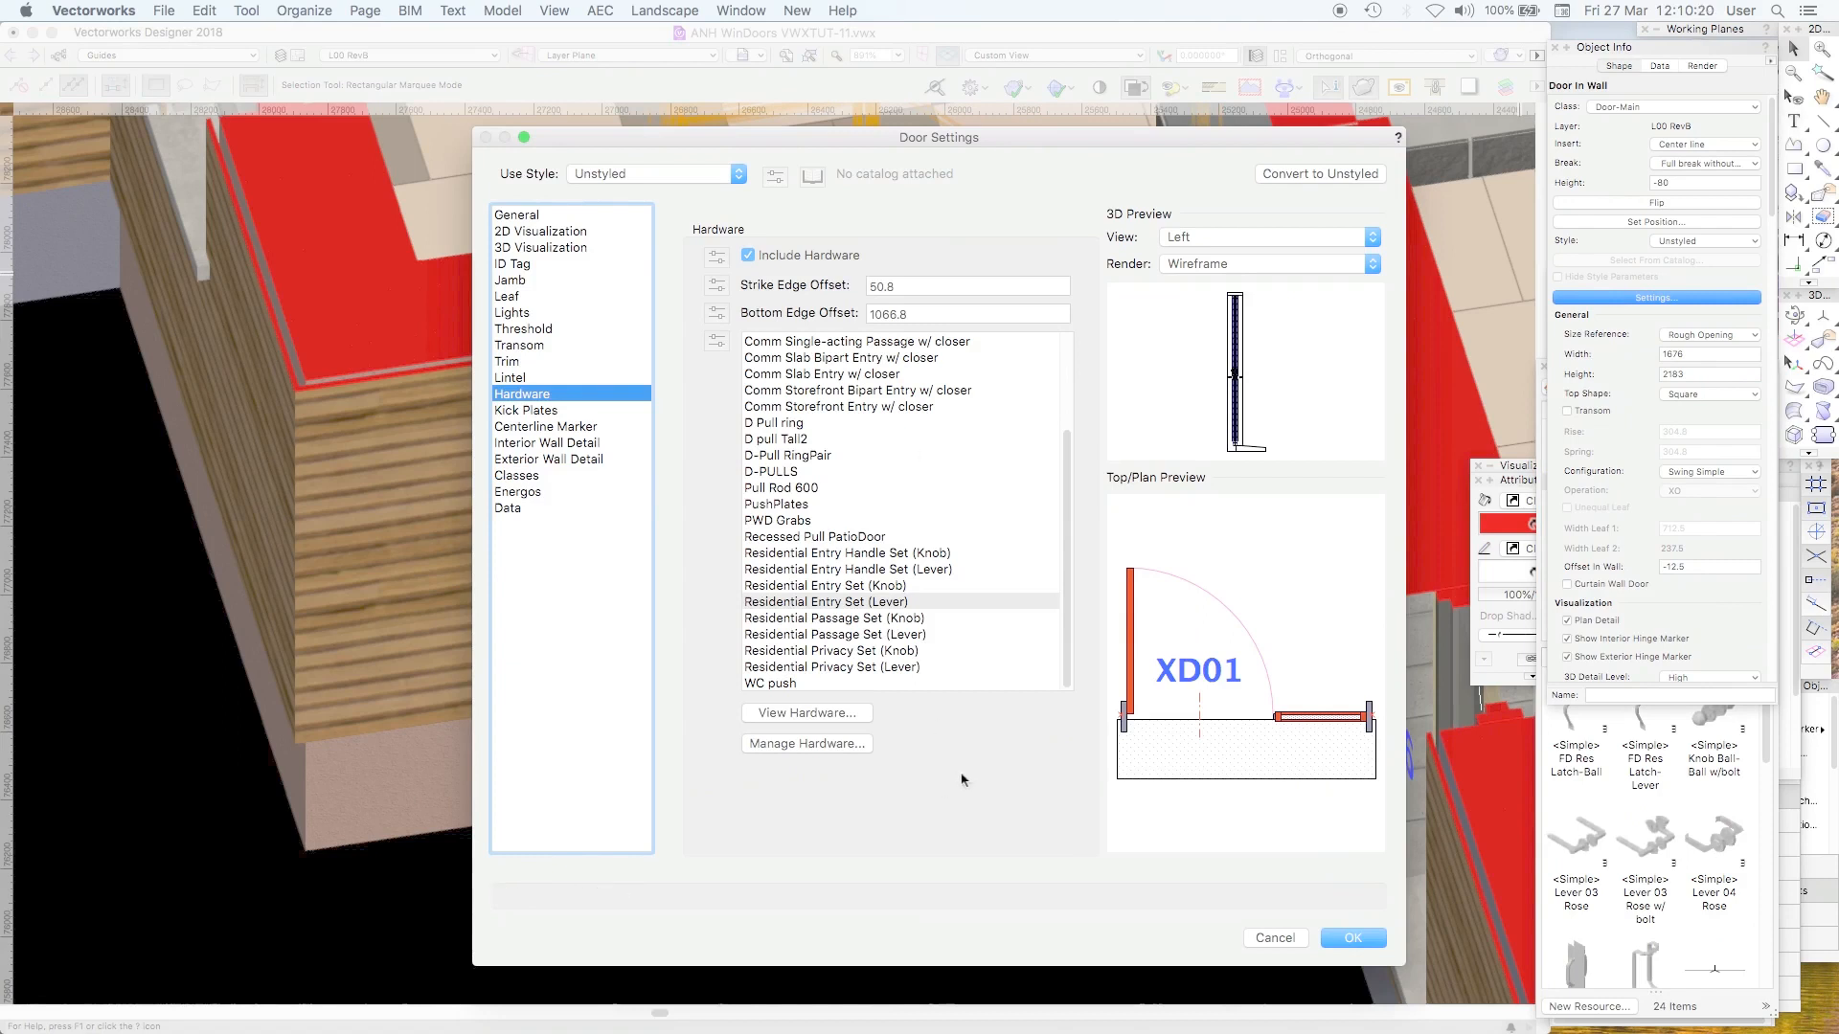
pyautogui.click(964, 600)
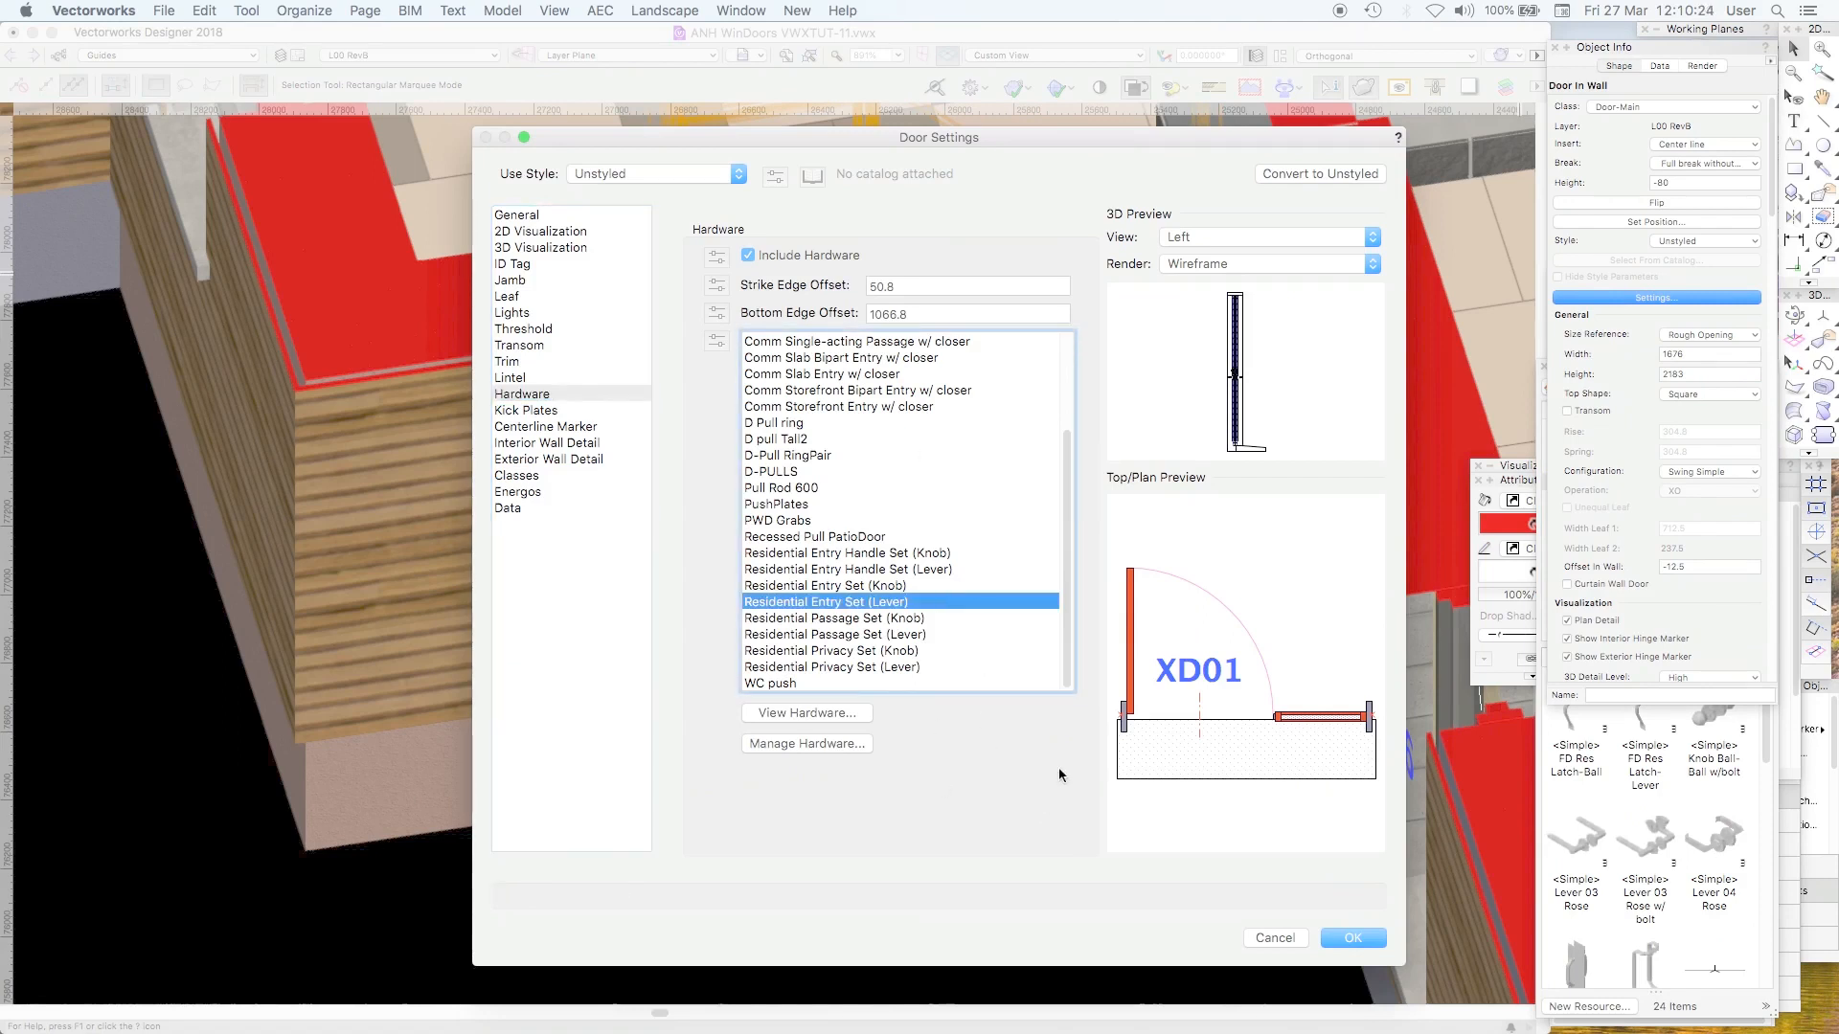
pyautogui.click(806, 713)
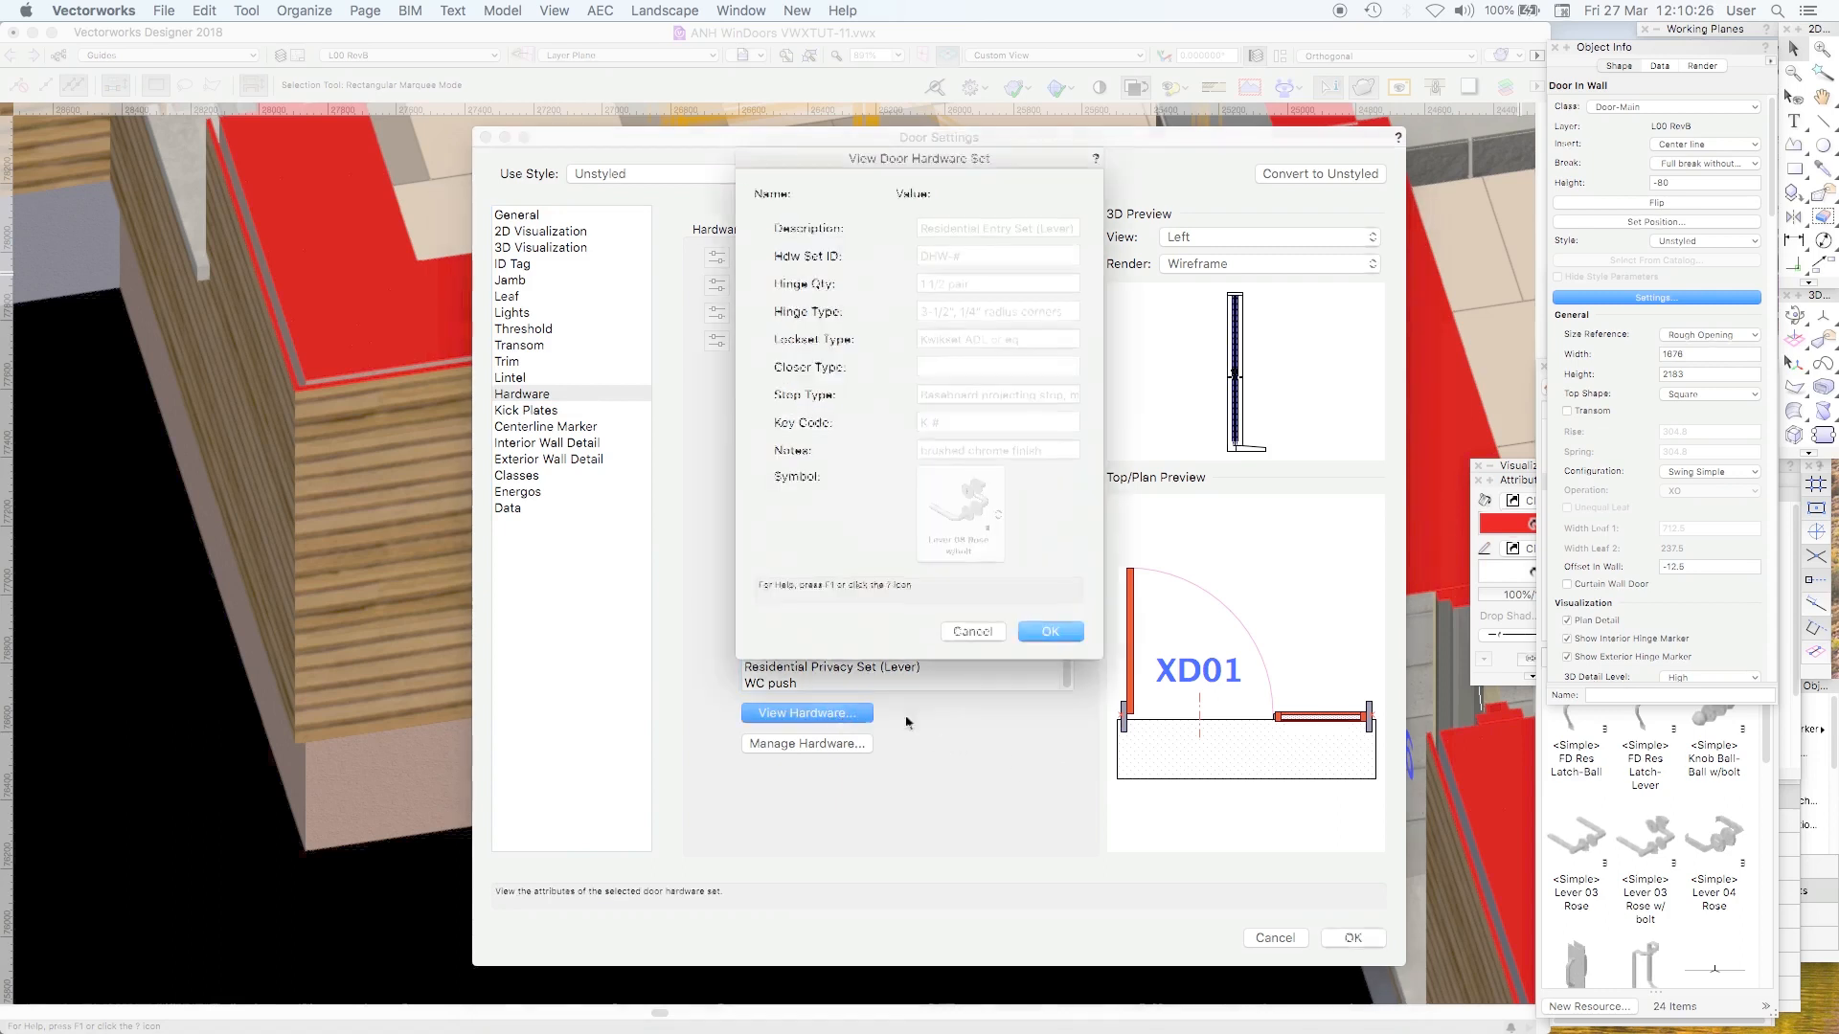
pyautogui.click(968, 633)
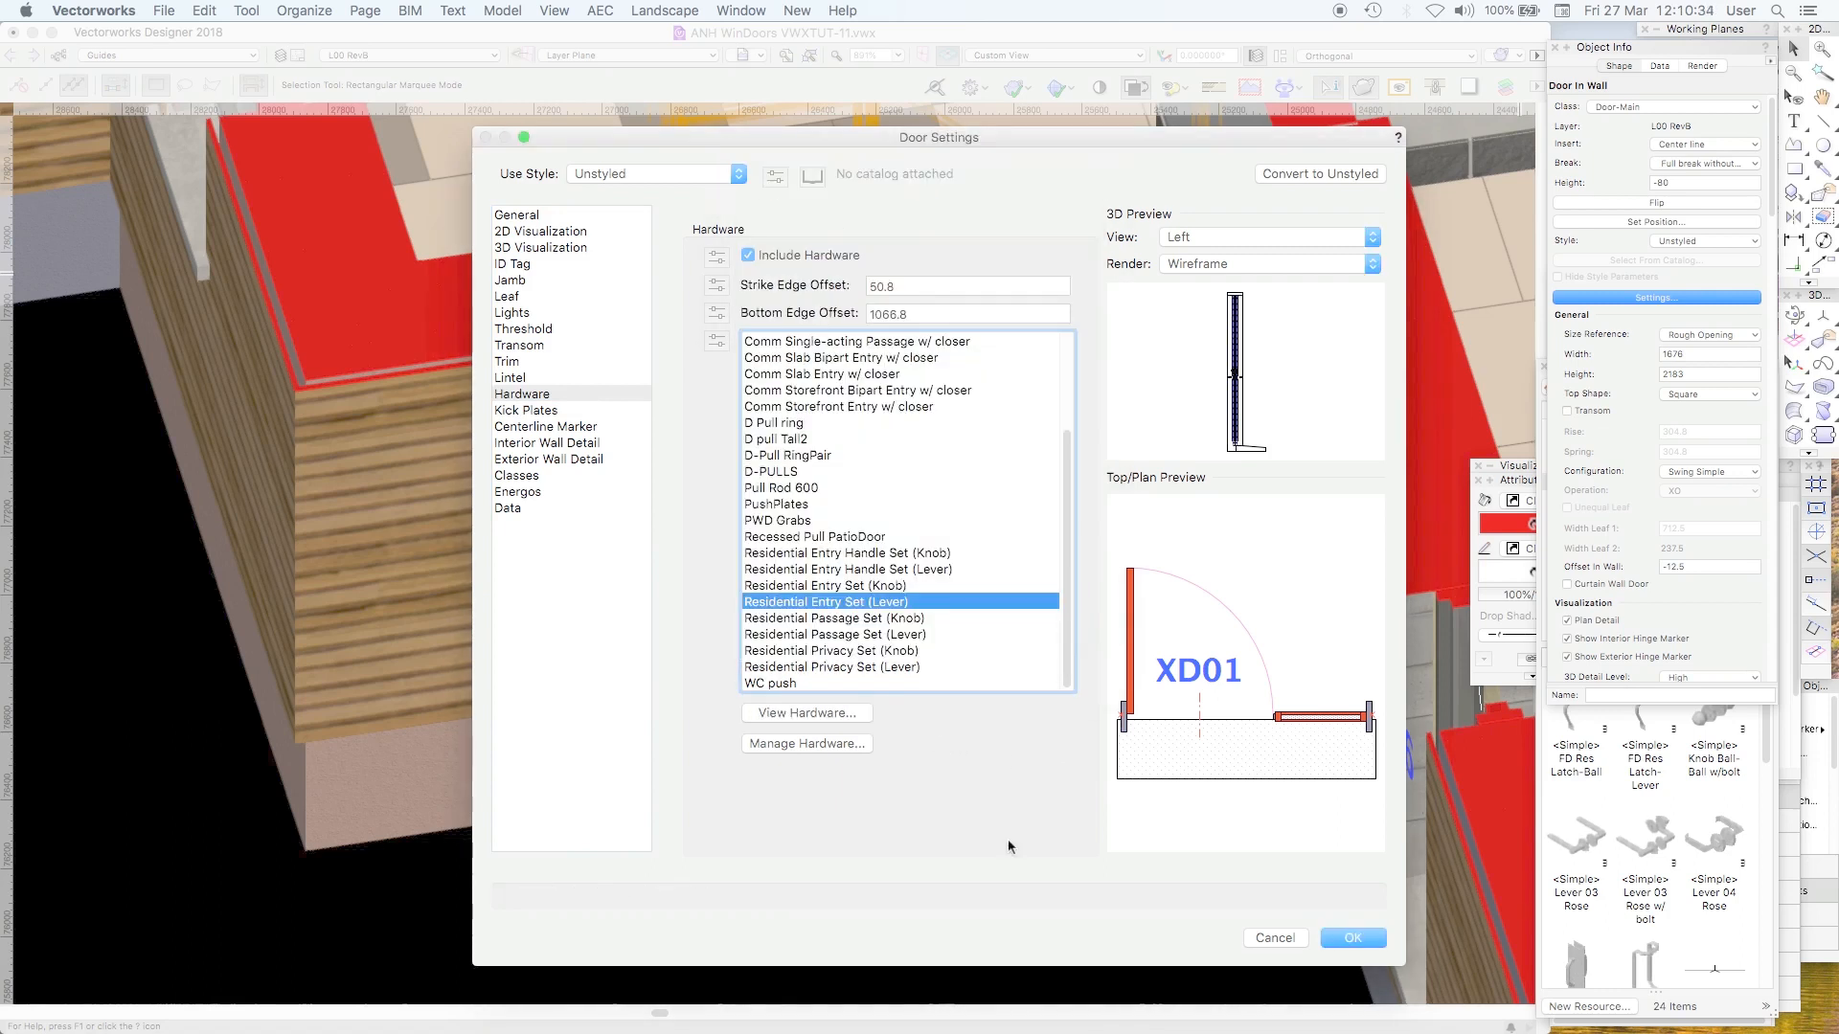
# Step: Add a new door hardware set to the hardware library with the description "bhvuaiobtaersytuio" and hardware set ID 641356234
pyautogui.click(800, 744)
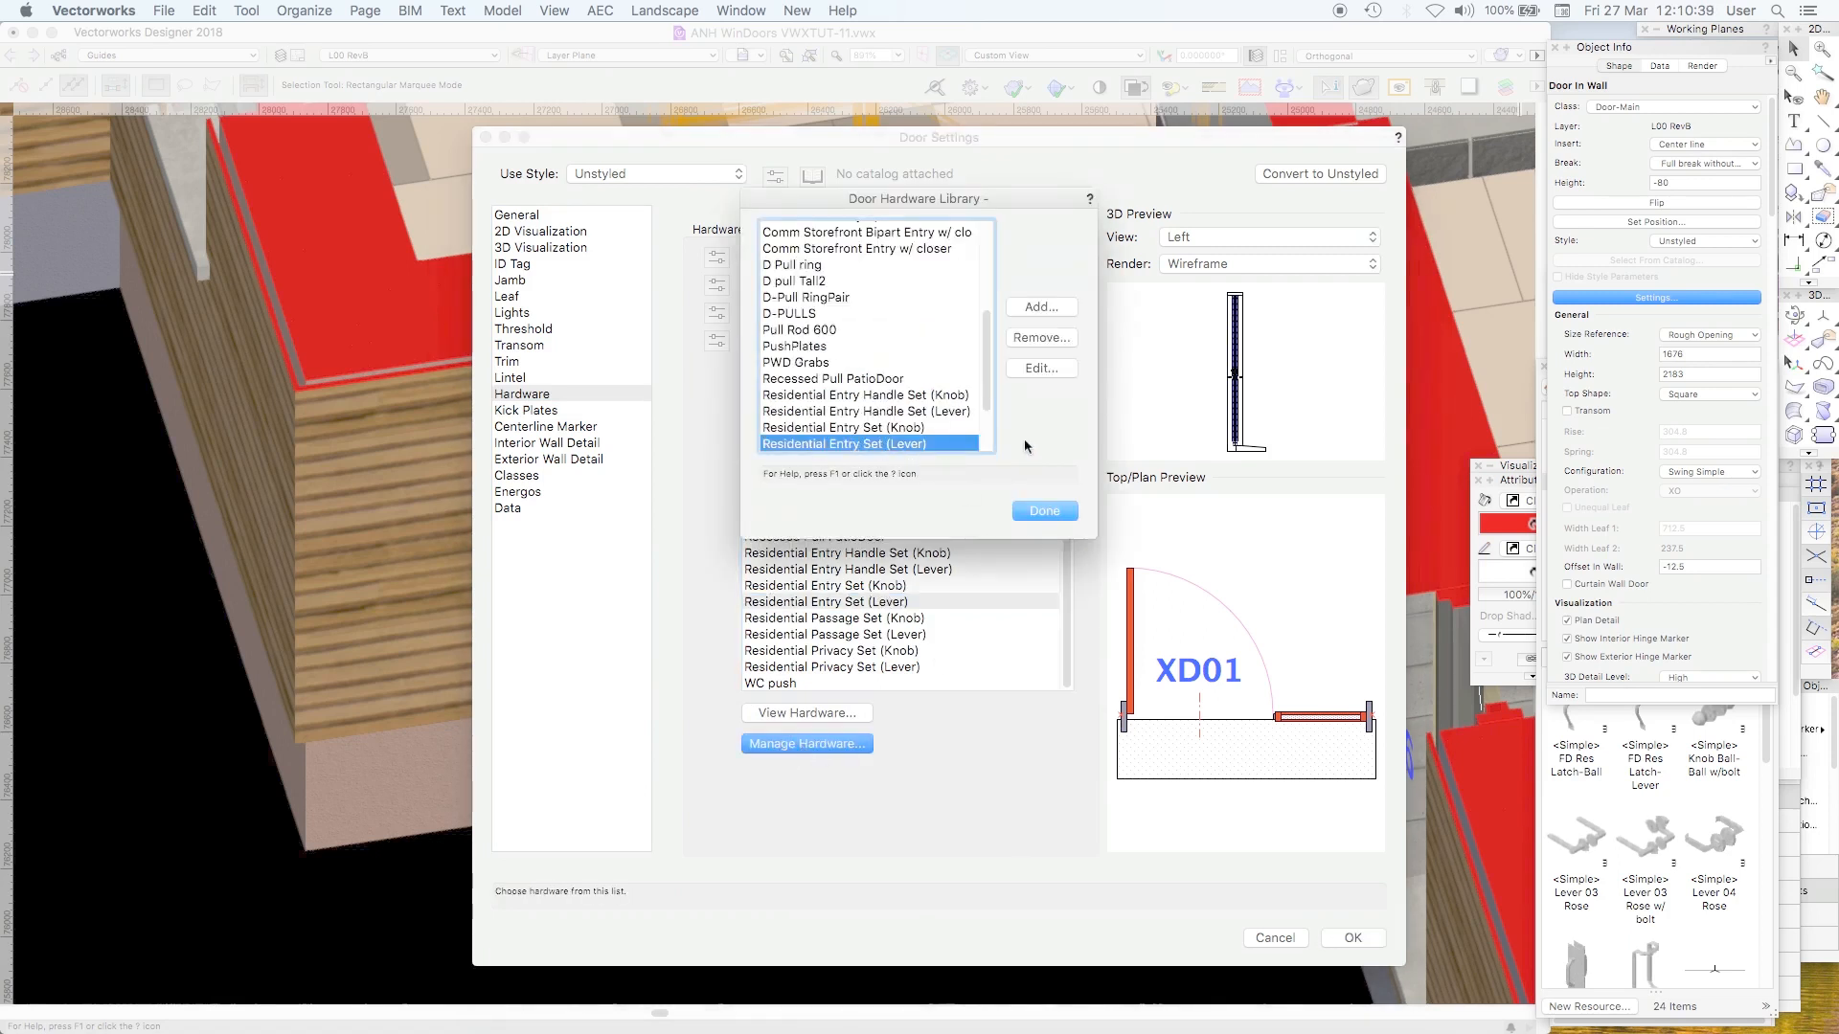
pyautogui.moveTo(985, 361); pyautogui.dragTo(983, 418)
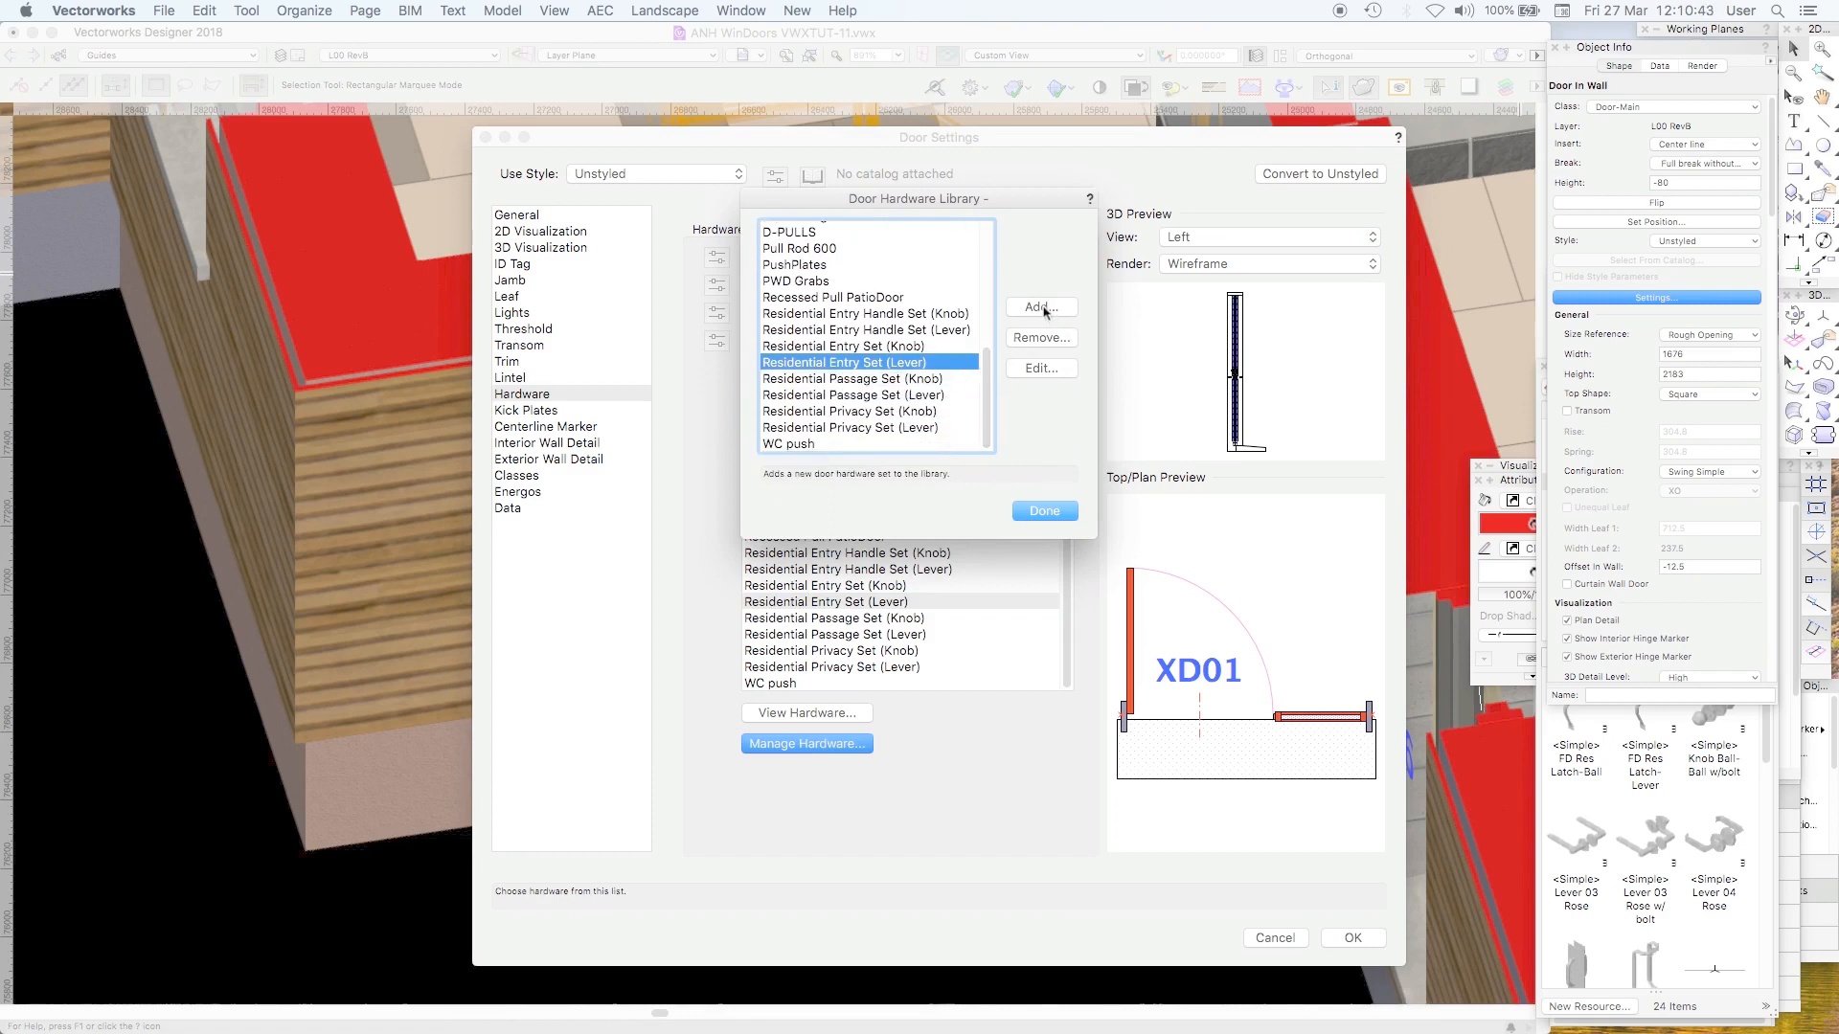
pyautogui.click(804, 444)
pyautogui.click(804, 280)
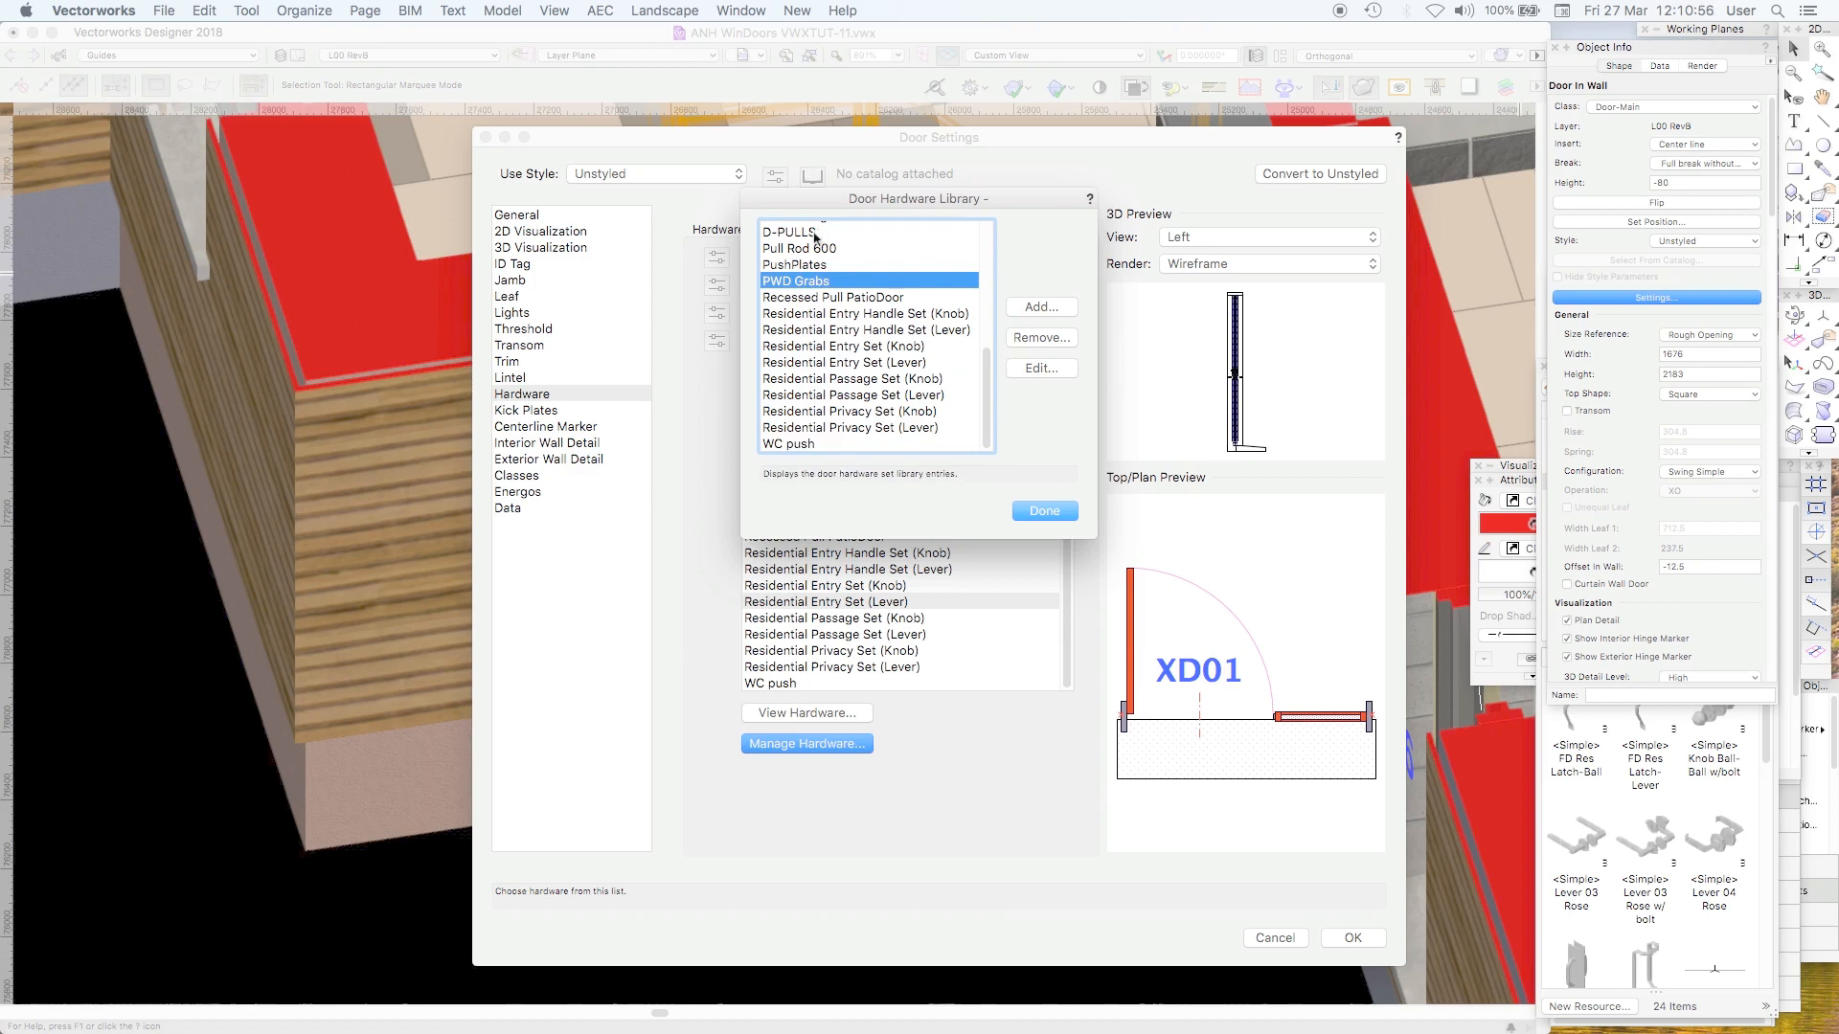
pyautogui.click(1042, 306)
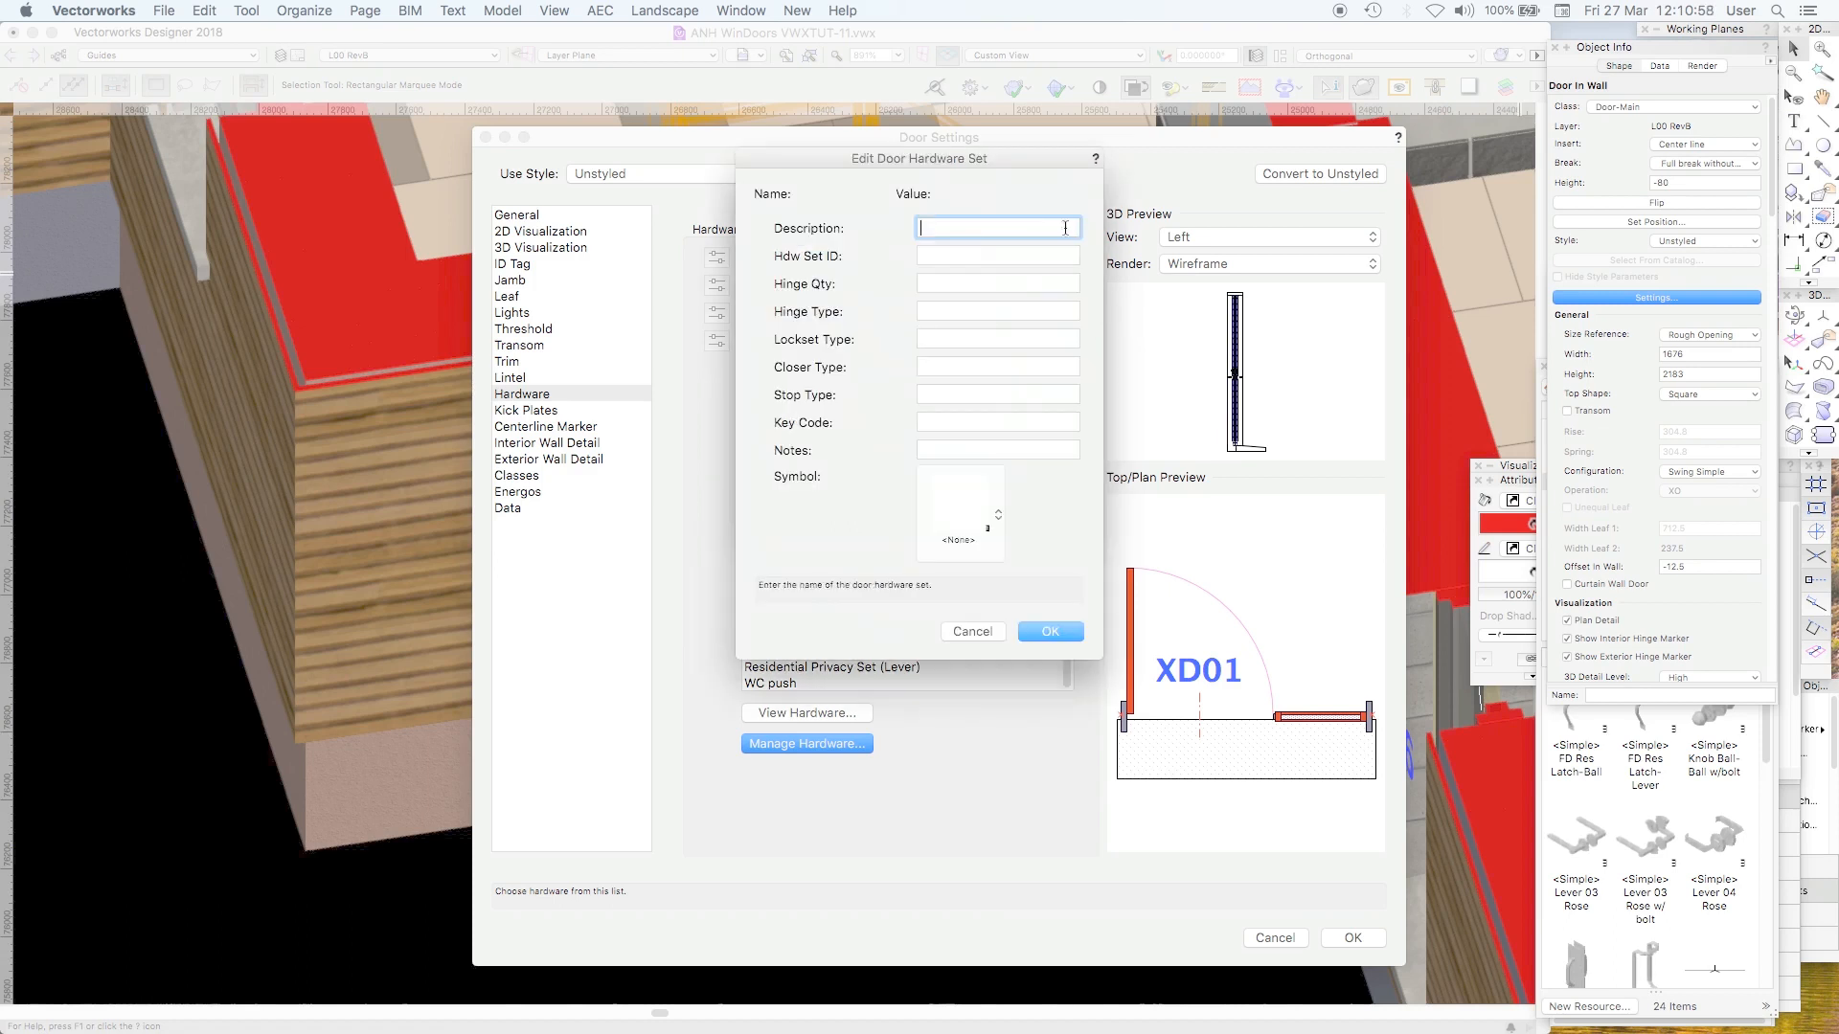
pyautogui.write('bhvuaiobtaersytuio')
pyautogui.press('Tab')
pyautogui.write('641356234')
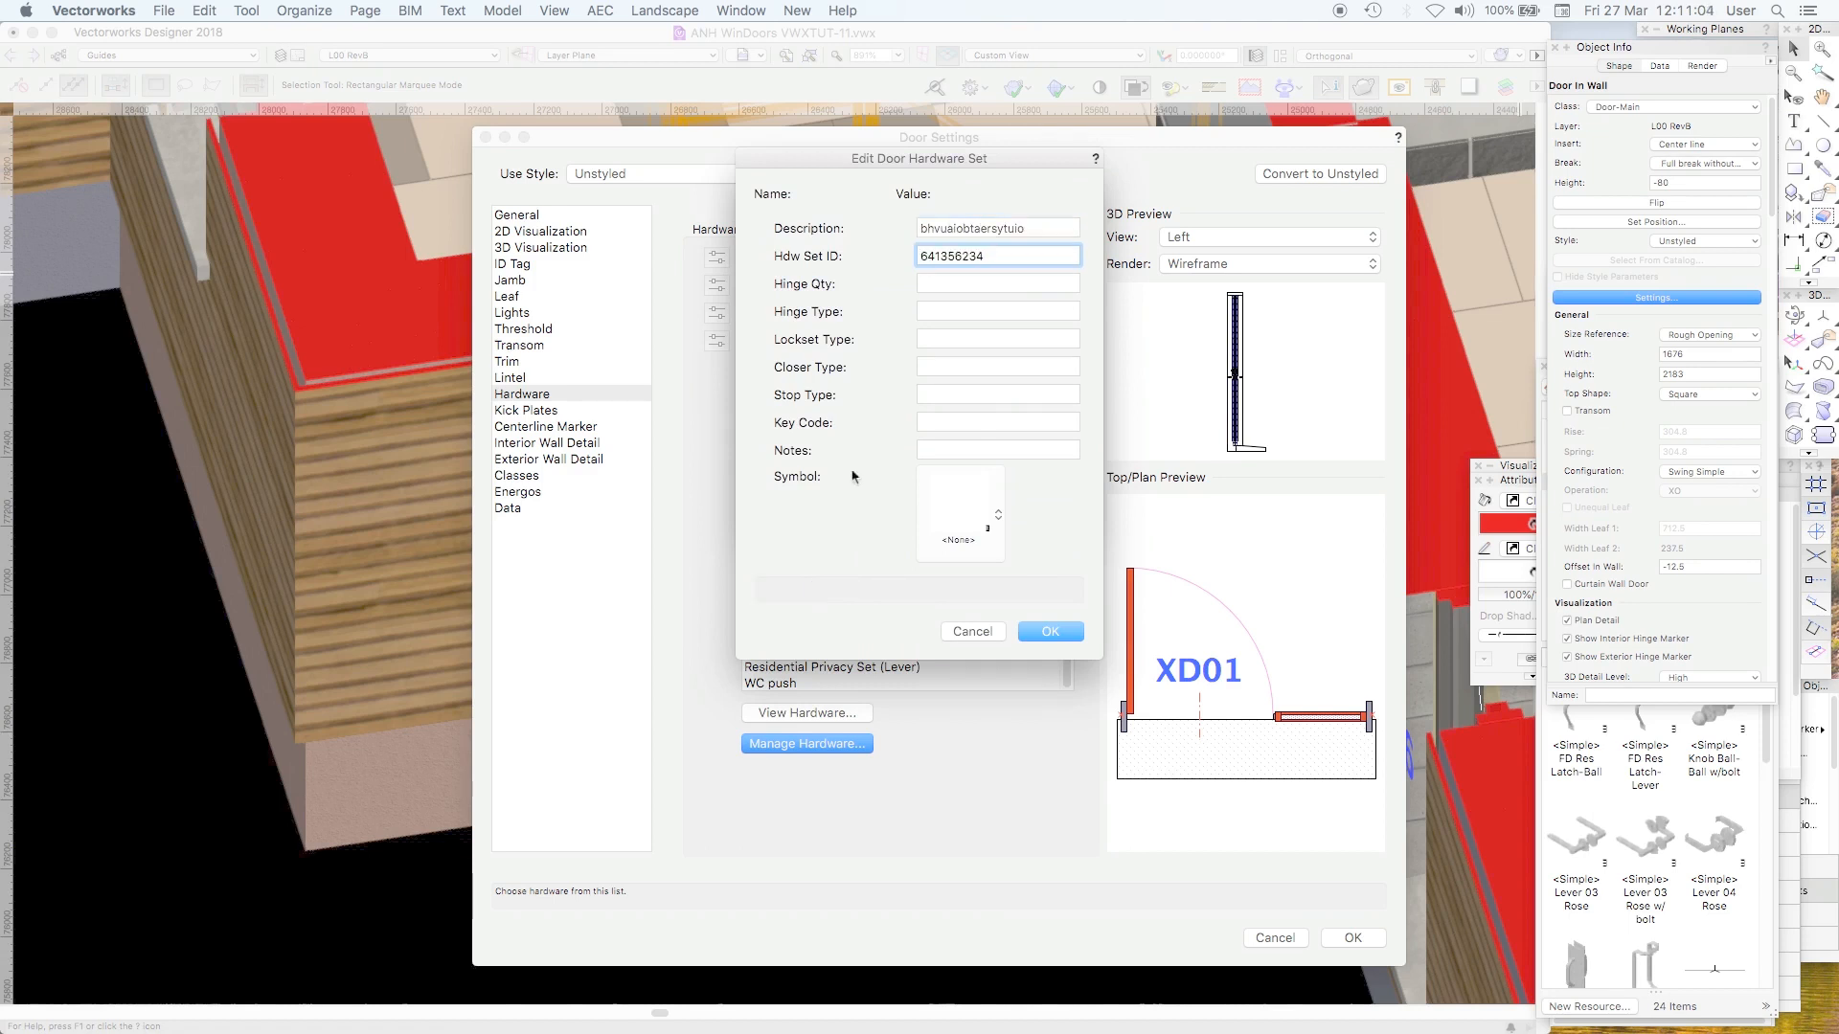
# Step: Assign the <Simple> Pull Bar 07 symbol to the new hardware set and save it to the library
pyautogui.click(963, 507)
pyautogui.moveTo(1609, 421)
pyautogui.mouseDown()
pyautogui.moveTo(1629, 657)
pyautogui.moveTo(1593, 982)
pyautogui.moveTo(1609, 423)
pyautogui.moveTo(1622, 562)
pyautogui.moveTo(1607, 417)
pyautogui.mouseUp()
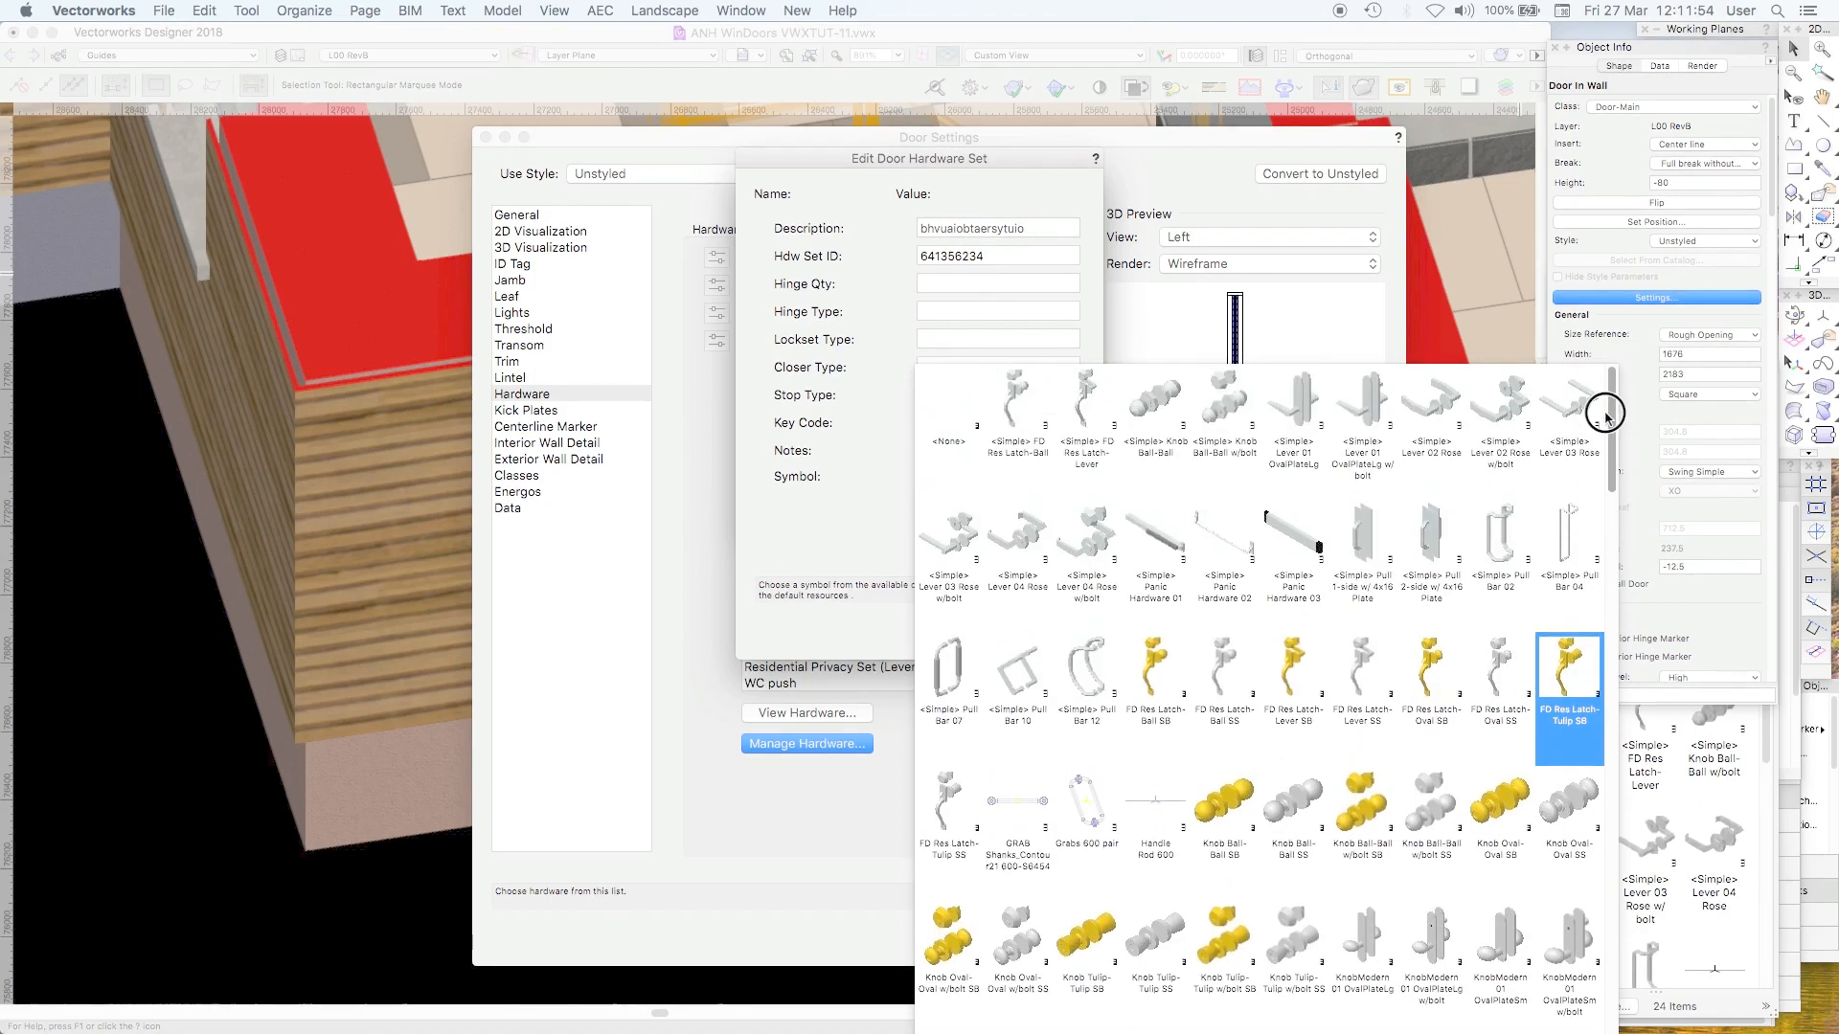
pyautogui.click(943, 661)
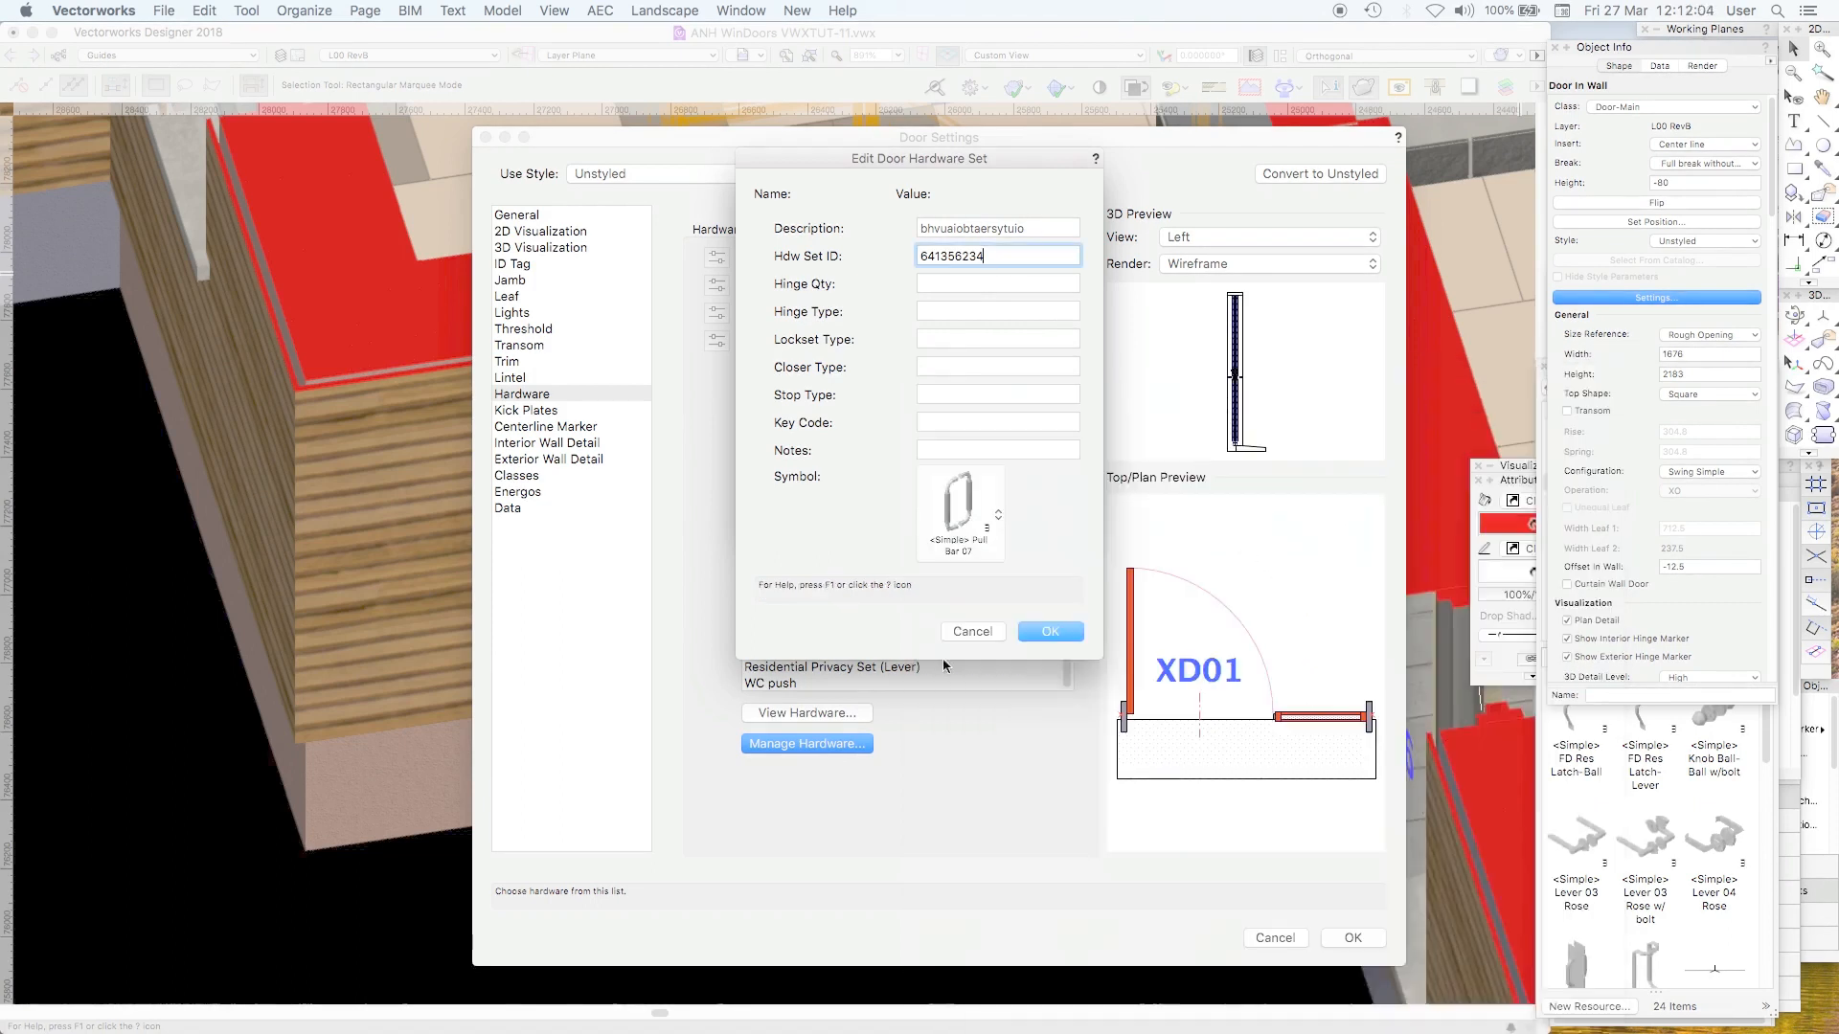
pyautogui.click(1053, 630)
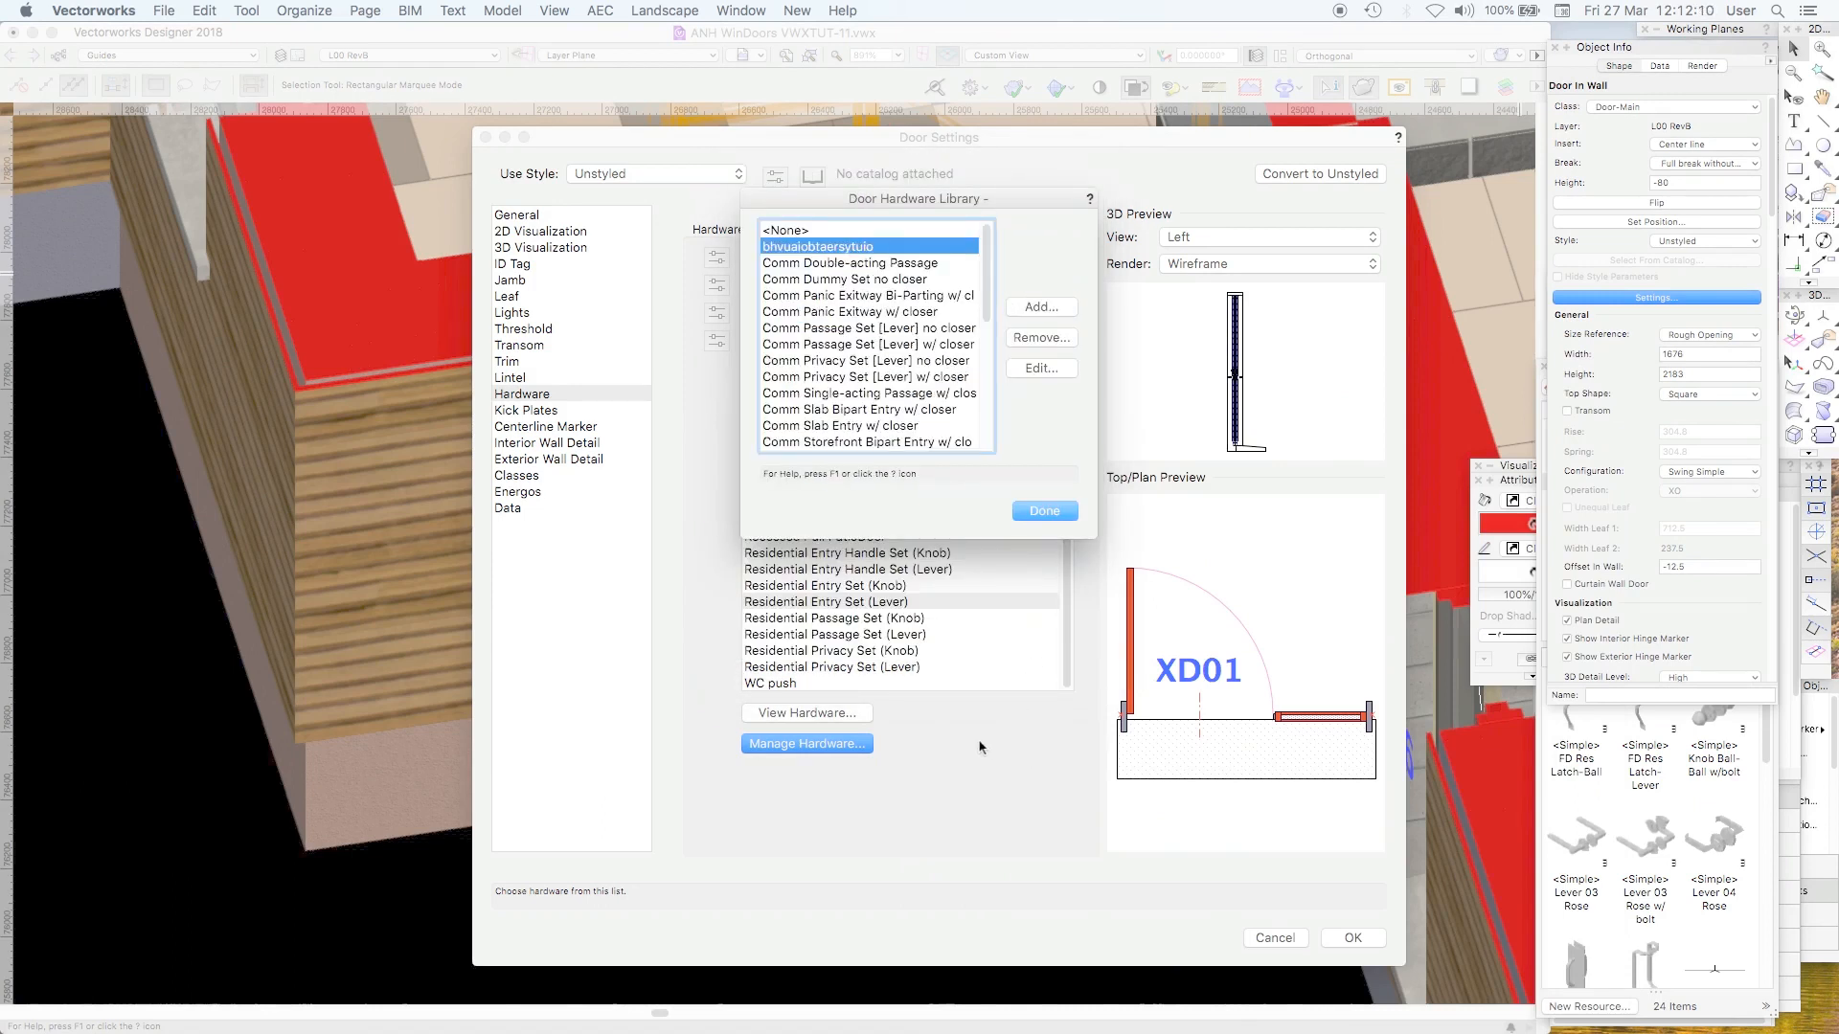
pyautogui.press('Return')
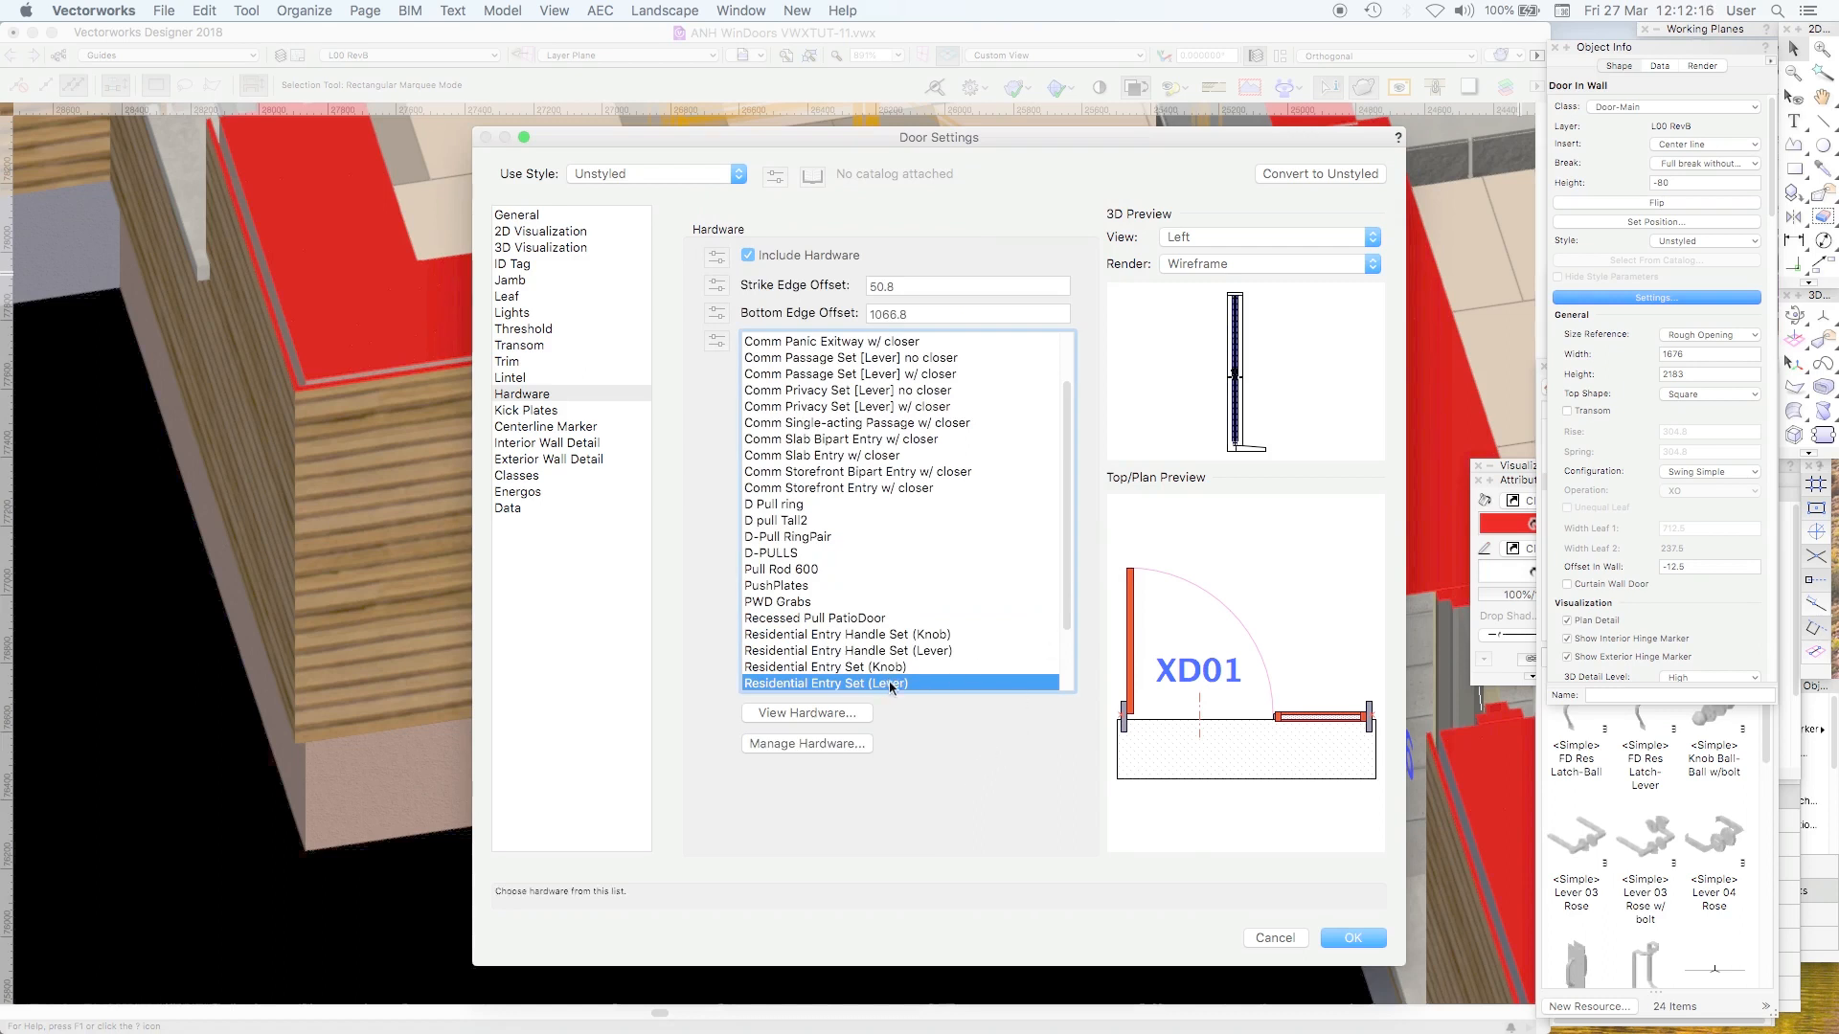
pyautogui.moveTo(1067, 551); pyautogui.dragTo(1067, 389)
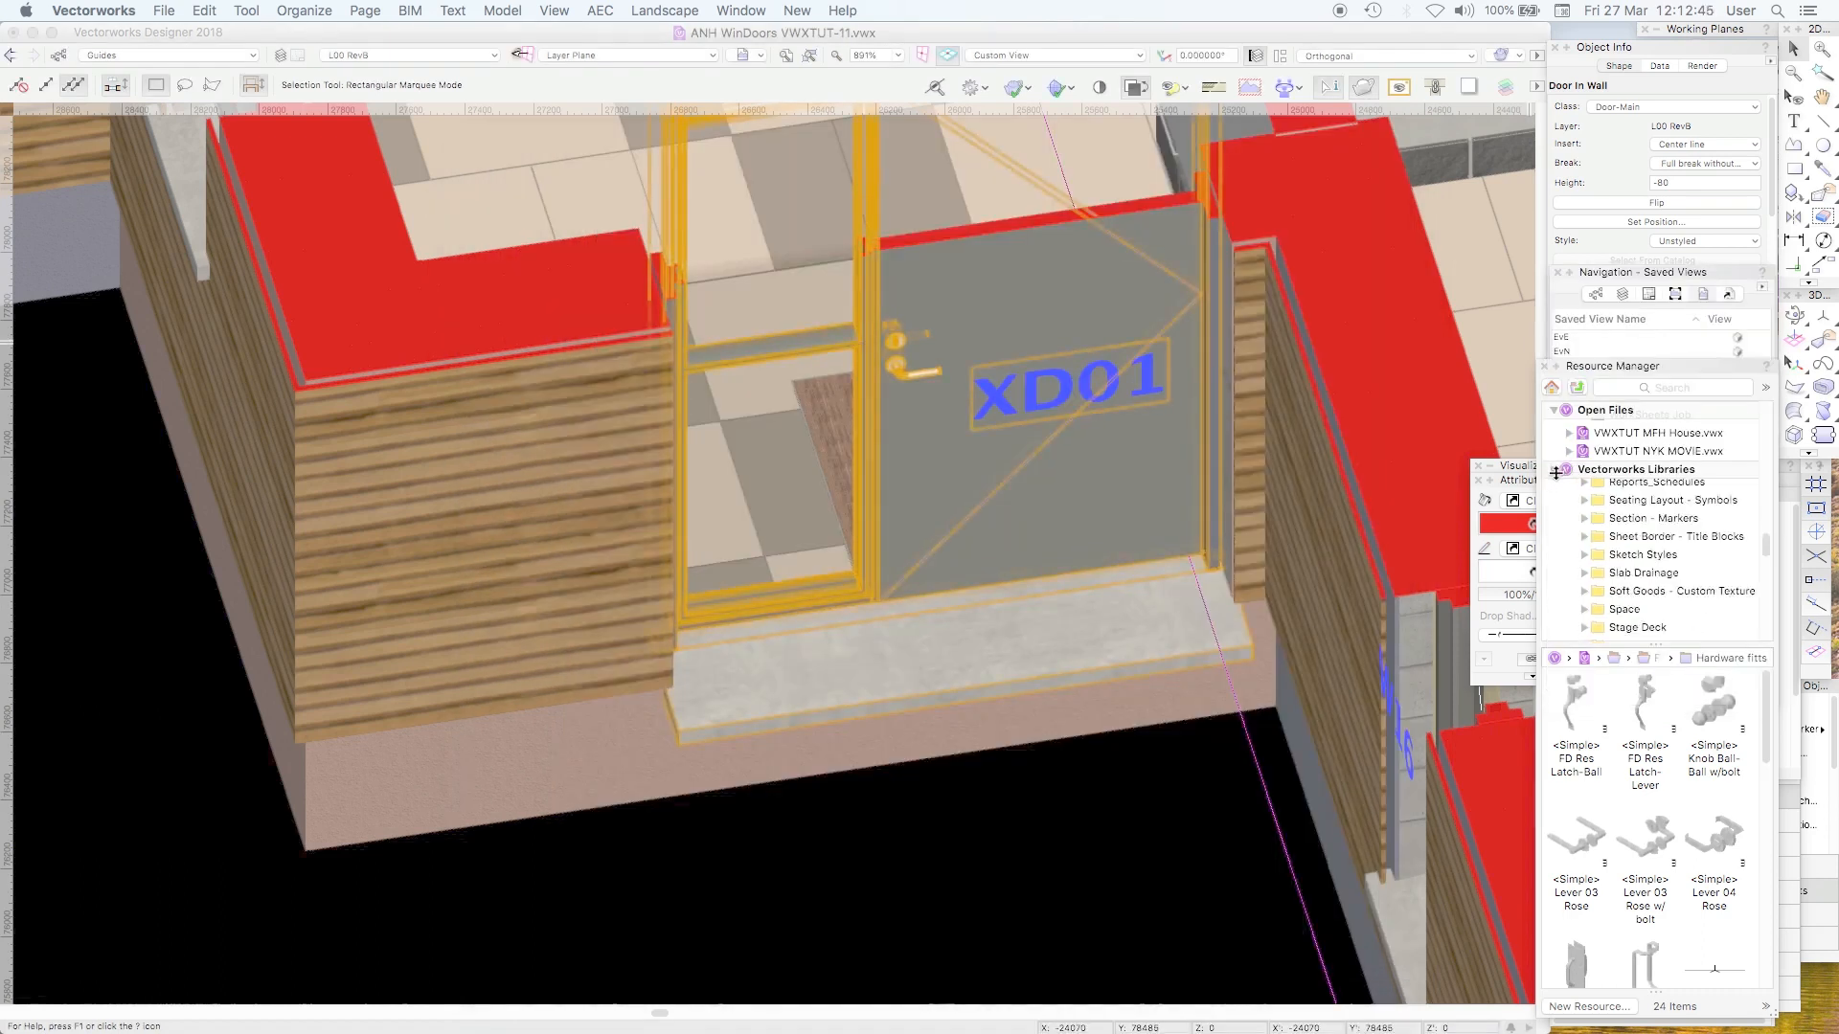
# Step: Open the Door Hardware.vwx file from the Door - Hardware folder in the user library's Defaults
pyautogui.click(1161, 860)
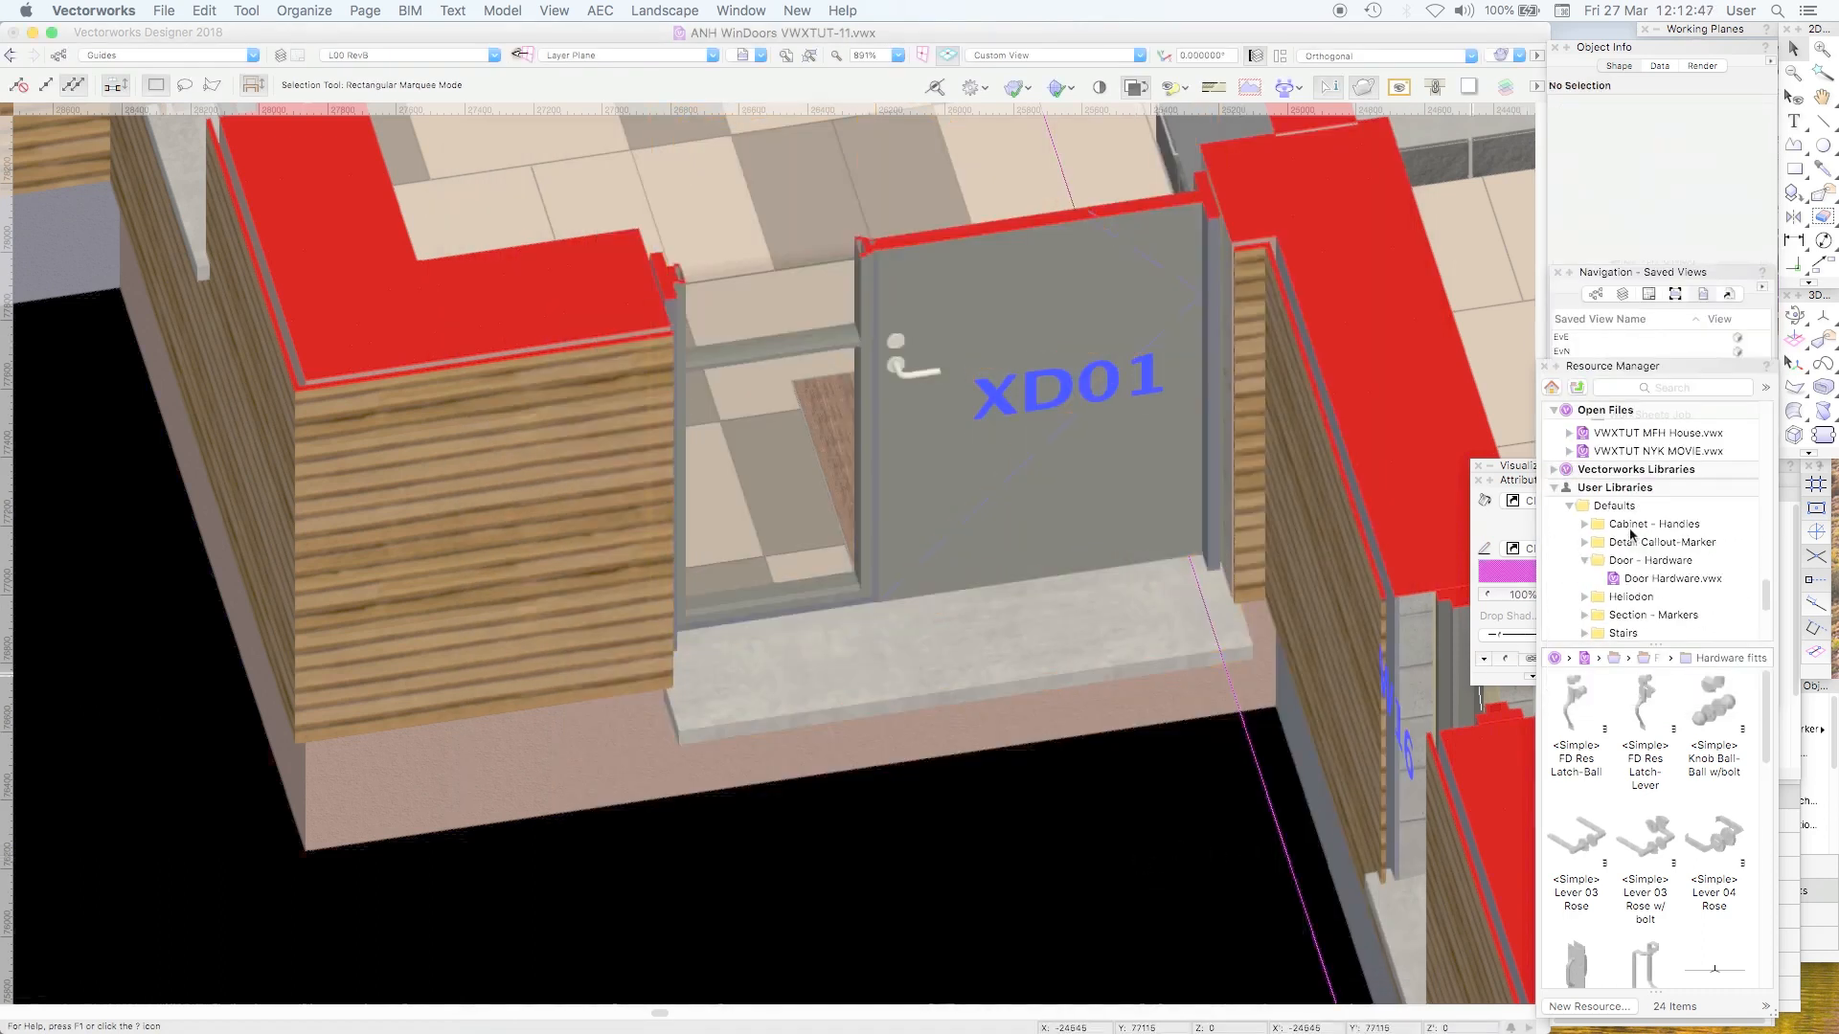
pyautogui.rightClick(1633, 581)
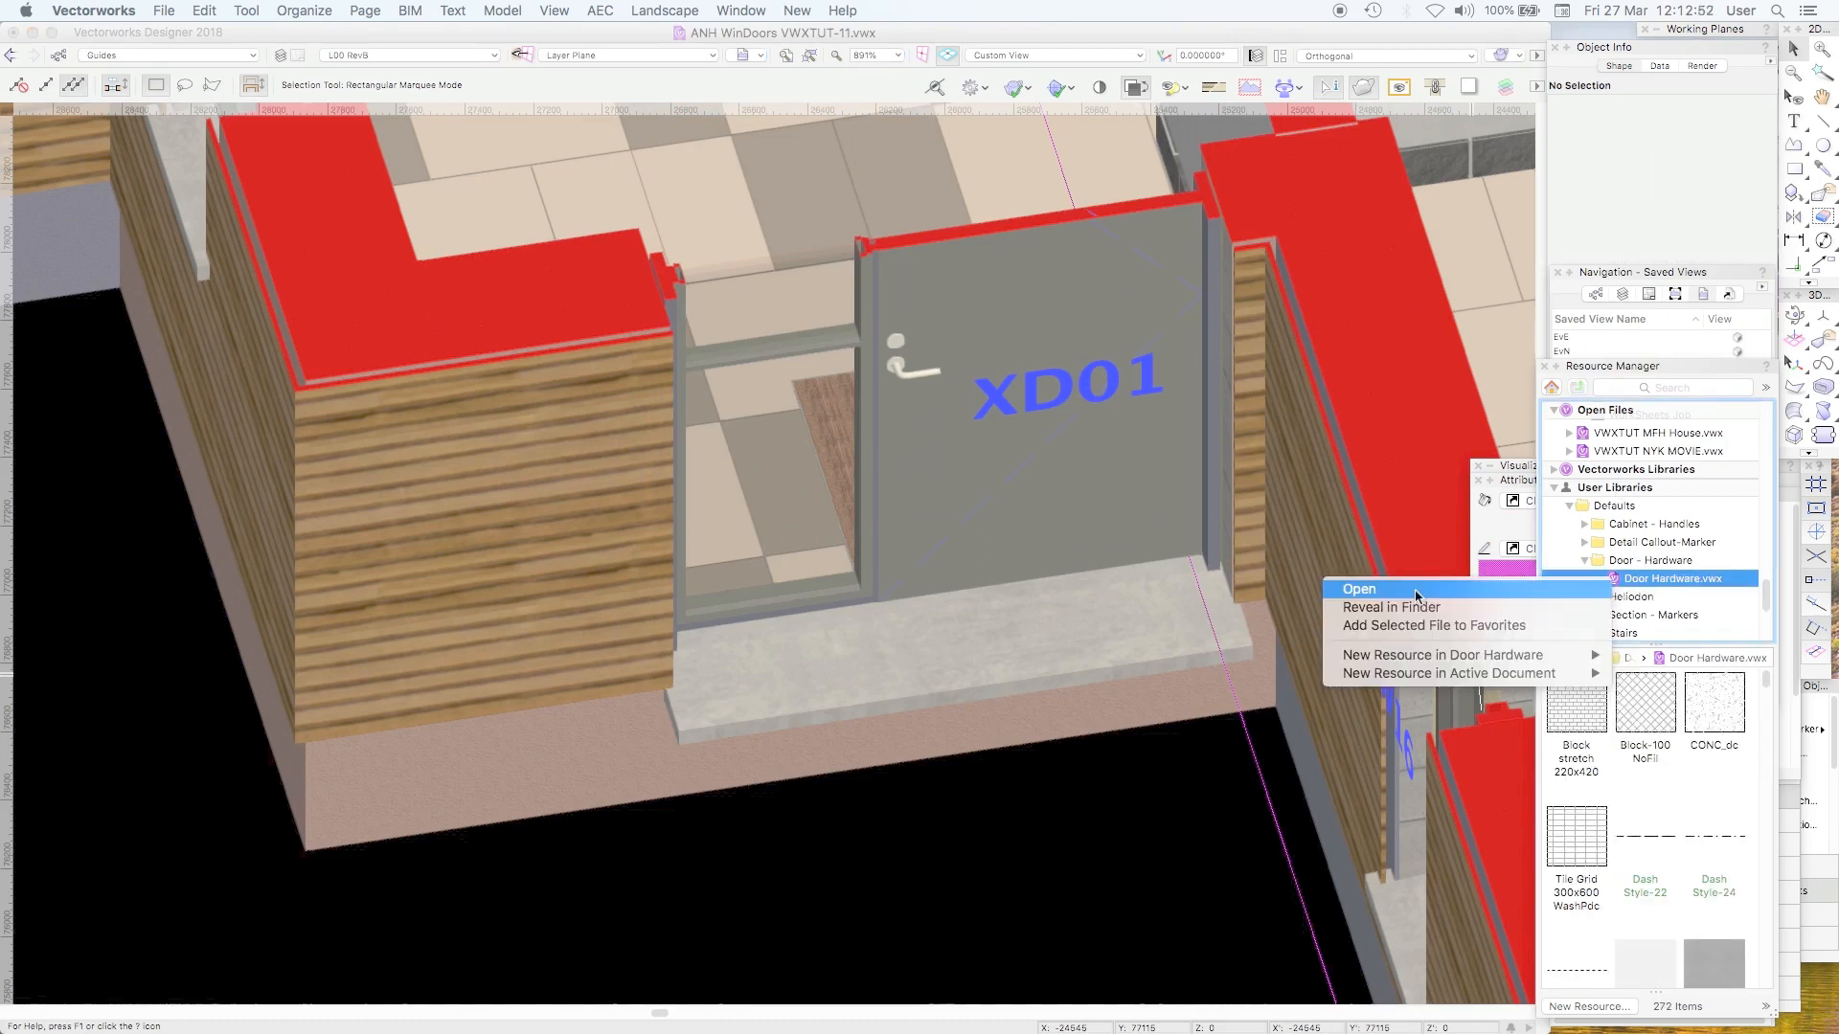
pyautogui.click(1416, 594)
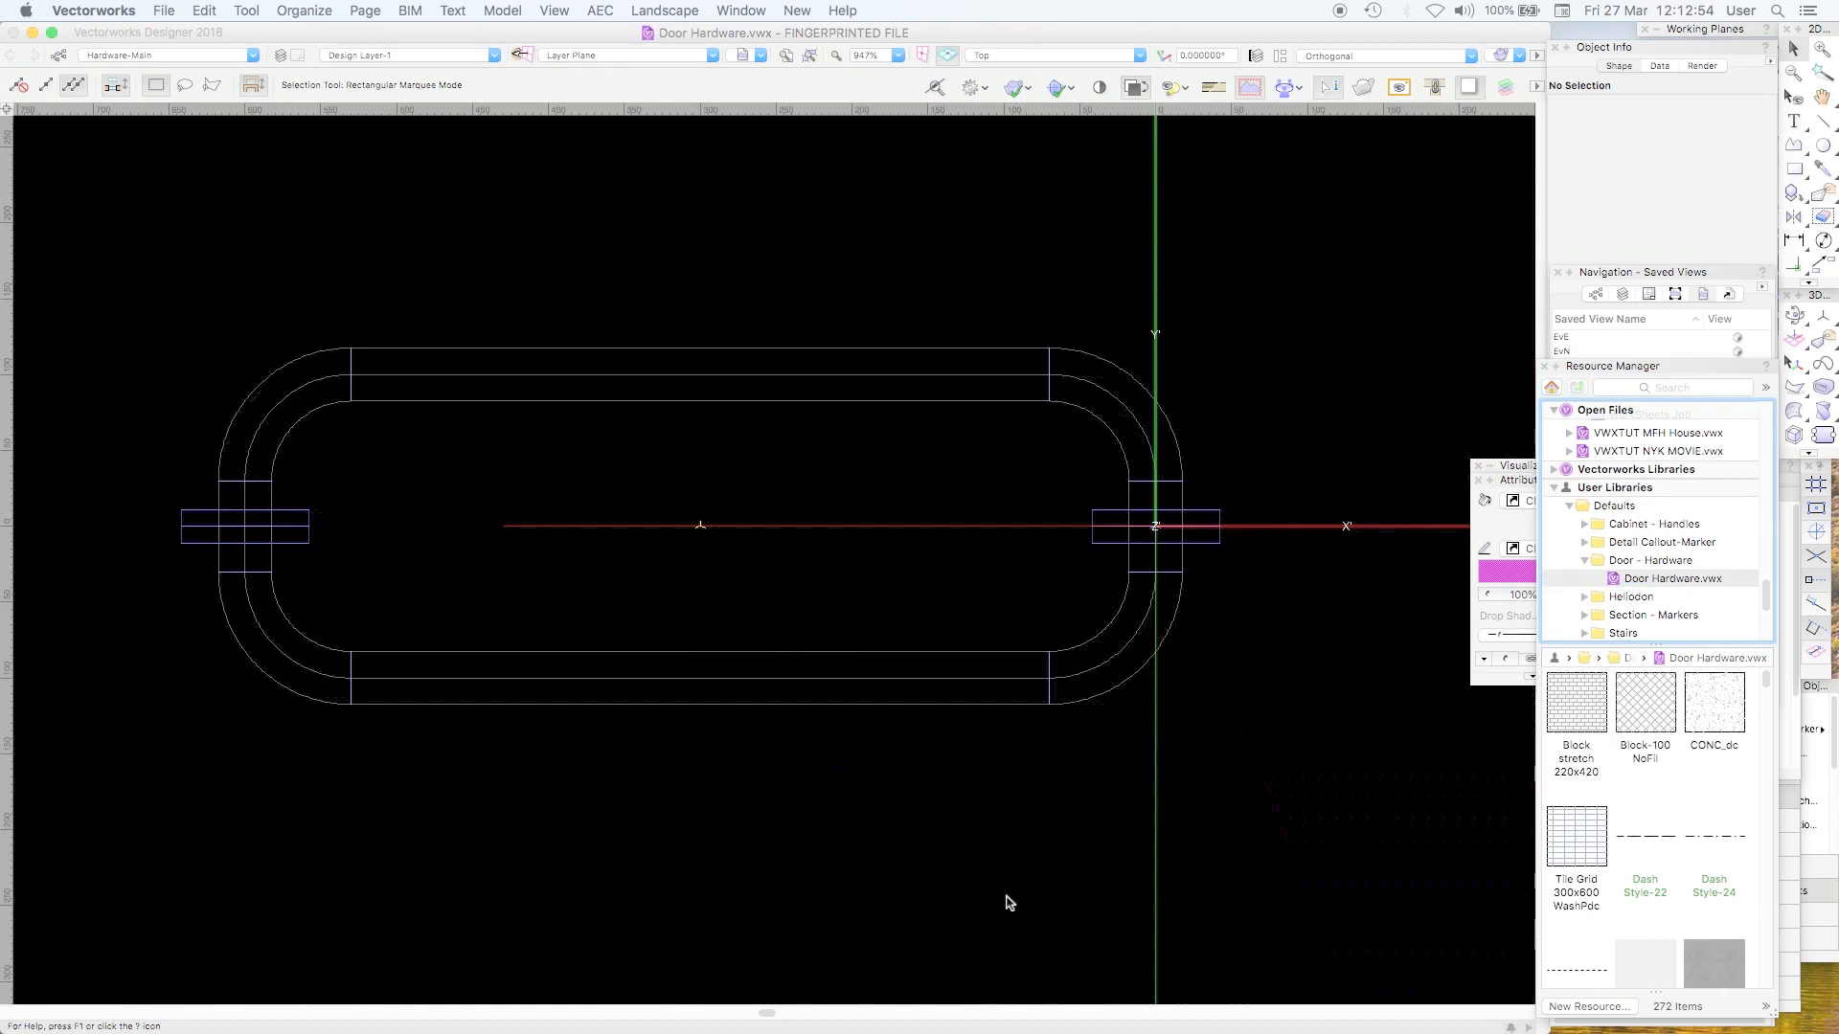
# Step: Inspect the pull handle symbols in 3D and check the class assigned to the curved Pull Bar 12 symbol
pyautogui.click(1799, 323)
pyautogui.moveTo(965, 472); pyautogui.dragTo(1289, 398)
pyautogui.click(1794, 48)
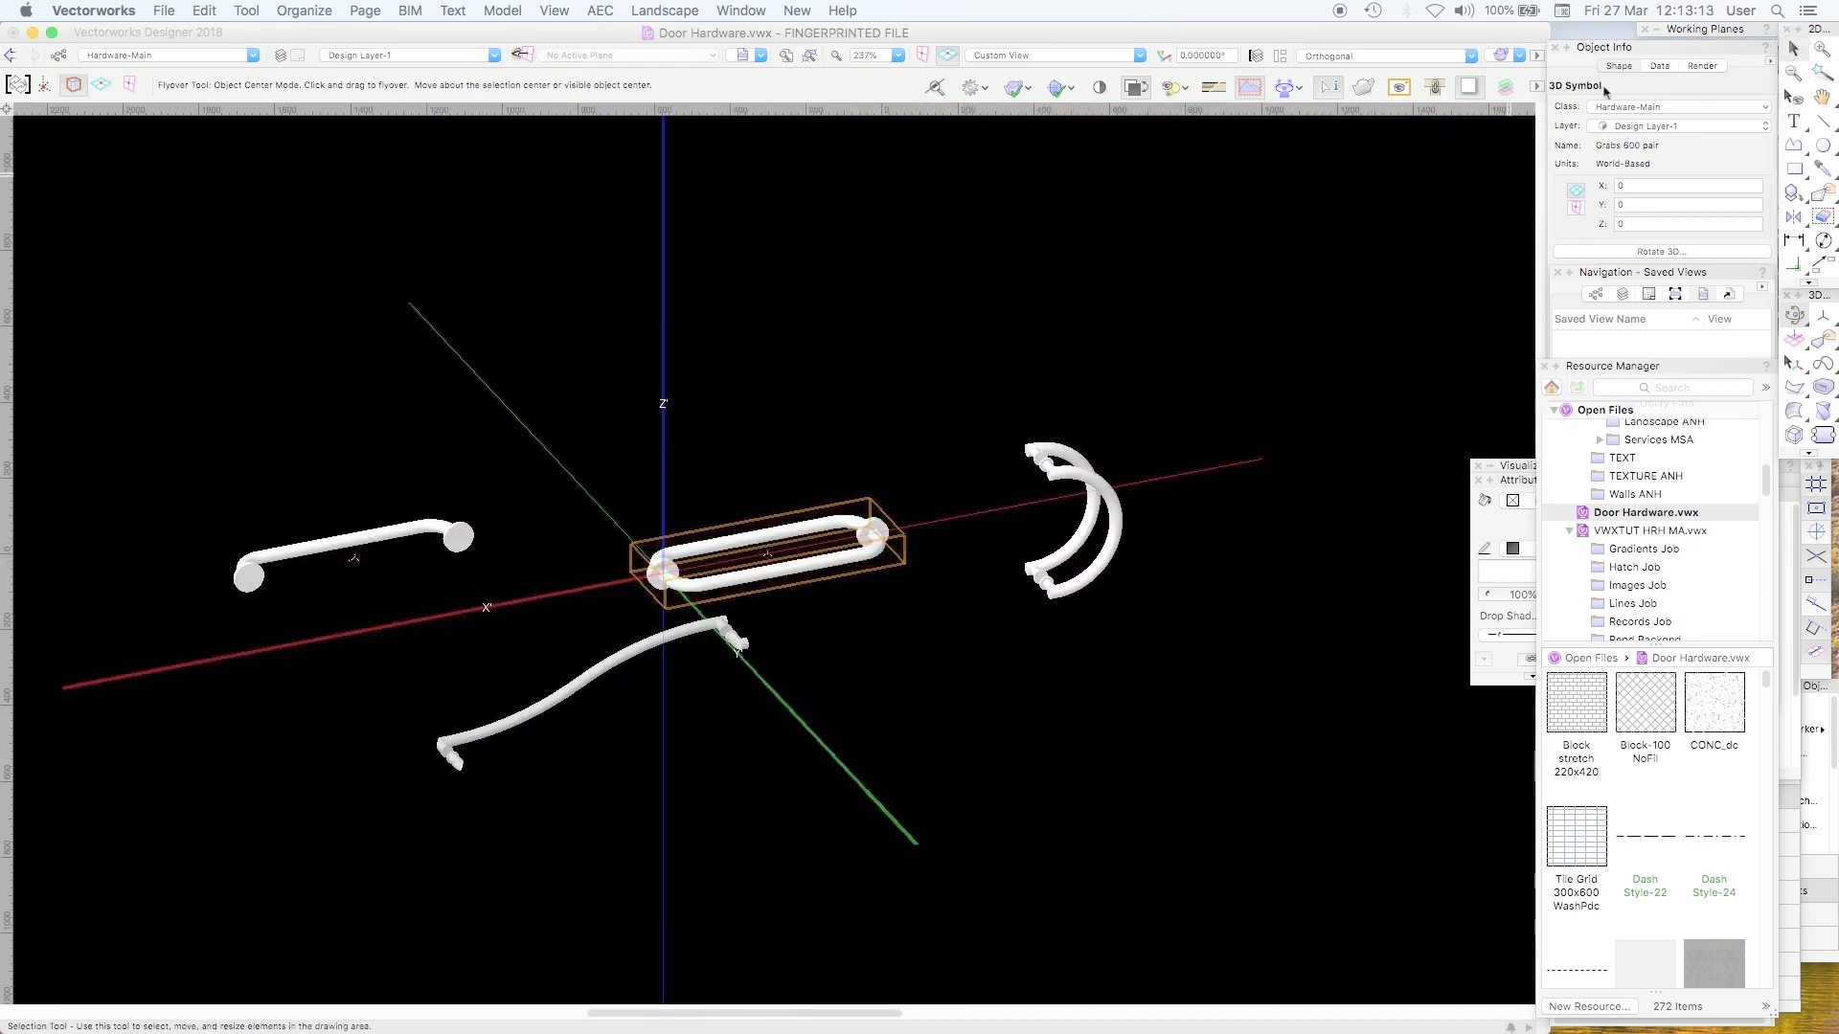
pyautogui.click(1181, 388)
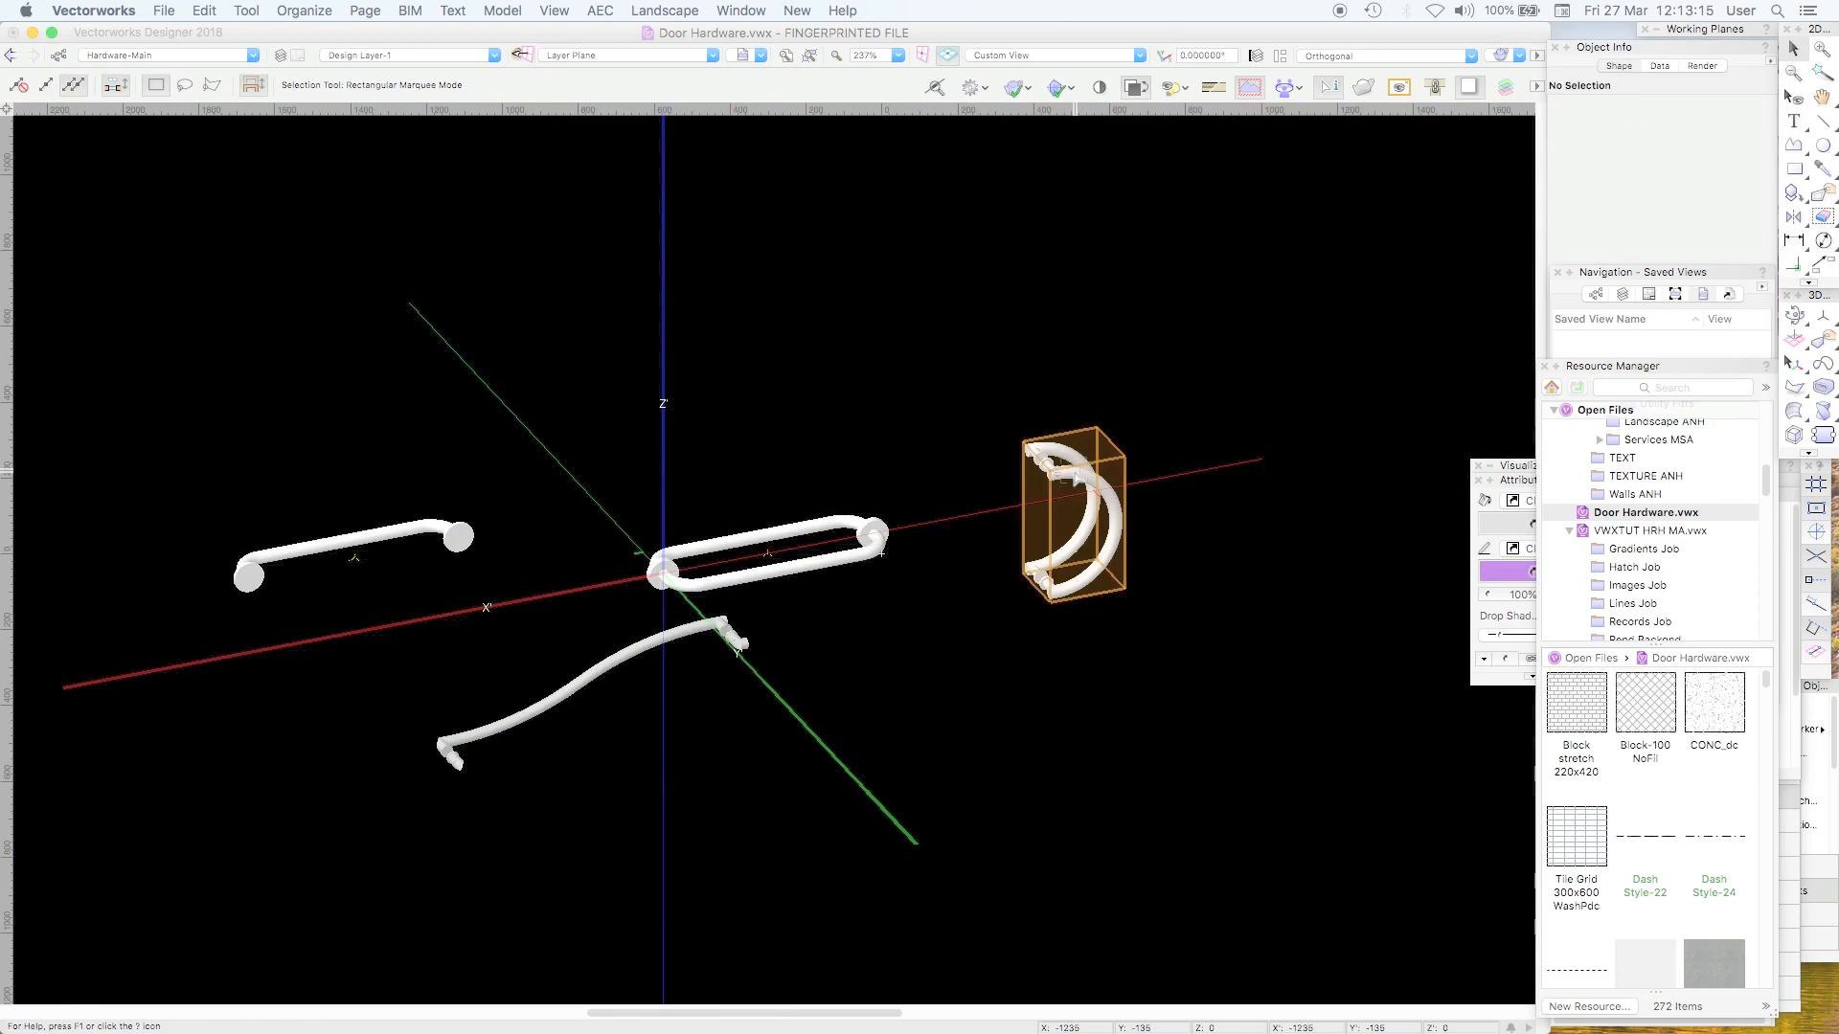
pyautogui.click(1073, 476)
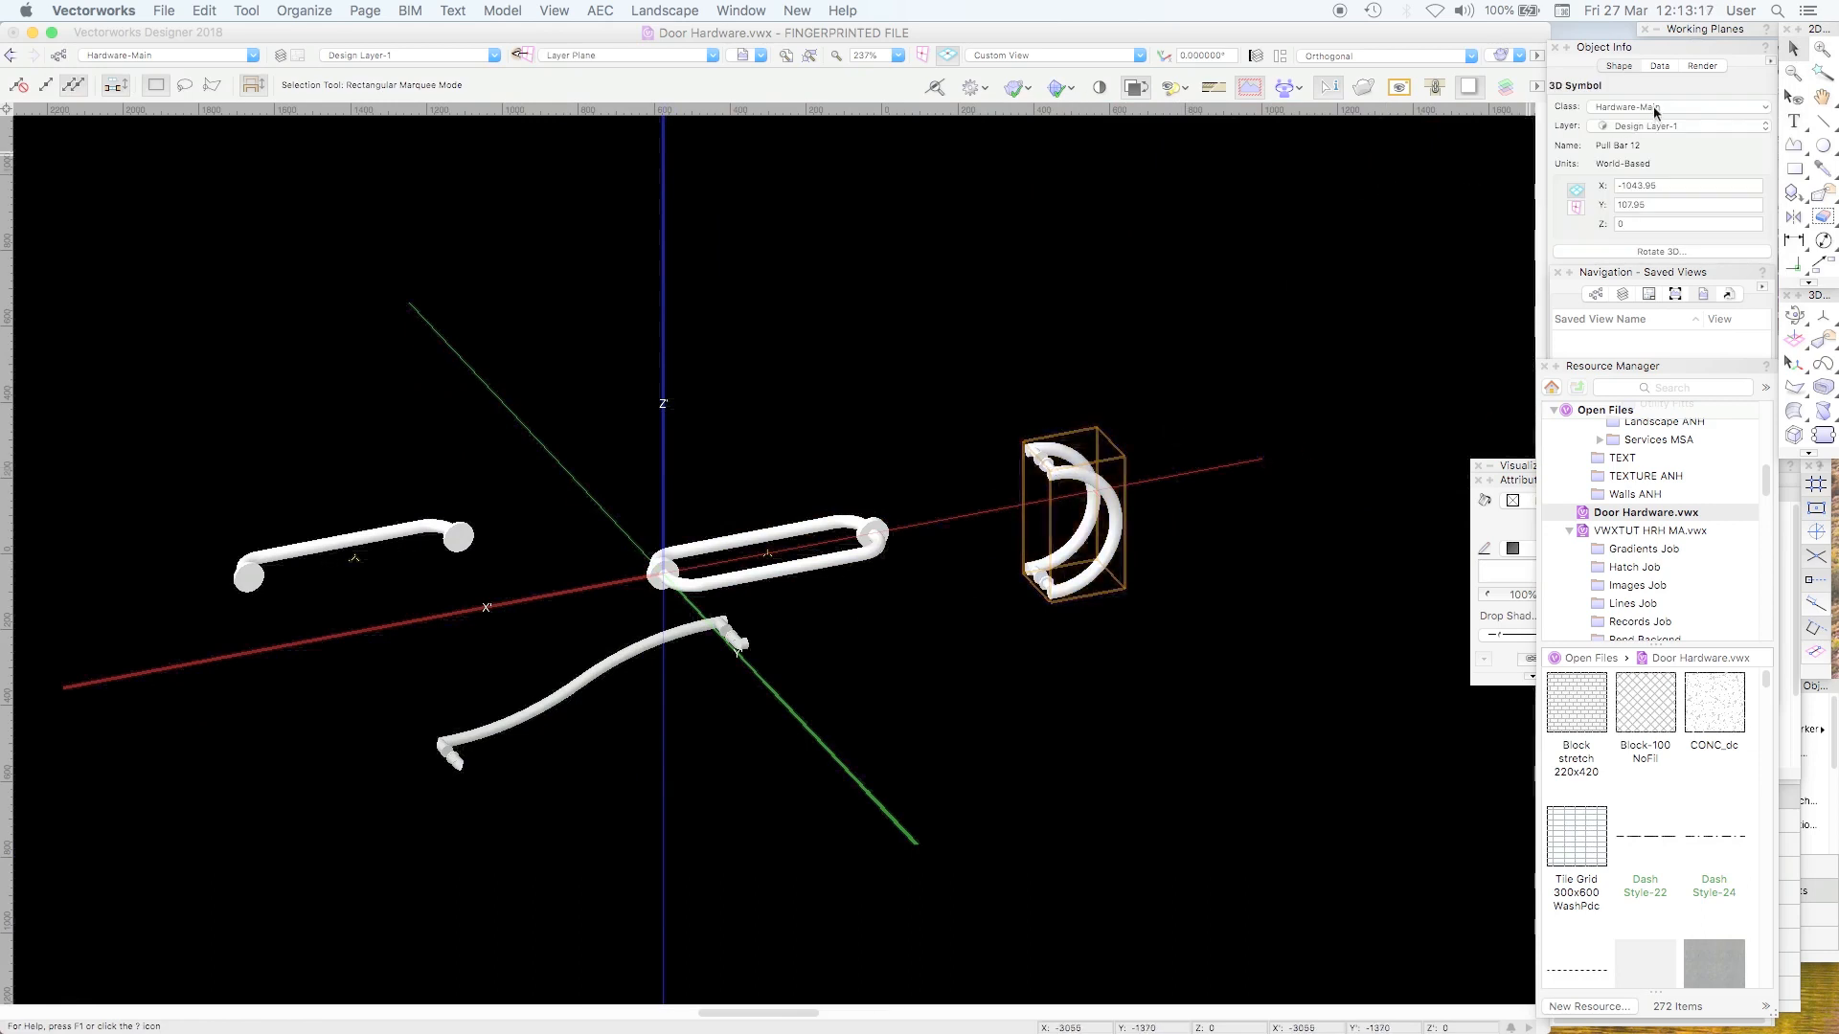
# Step: Enter the Pull Bar 12 symbol's 3D component, check the class of all its solids and exit the symbol
pyautogui.doubleClick(1097, 489)
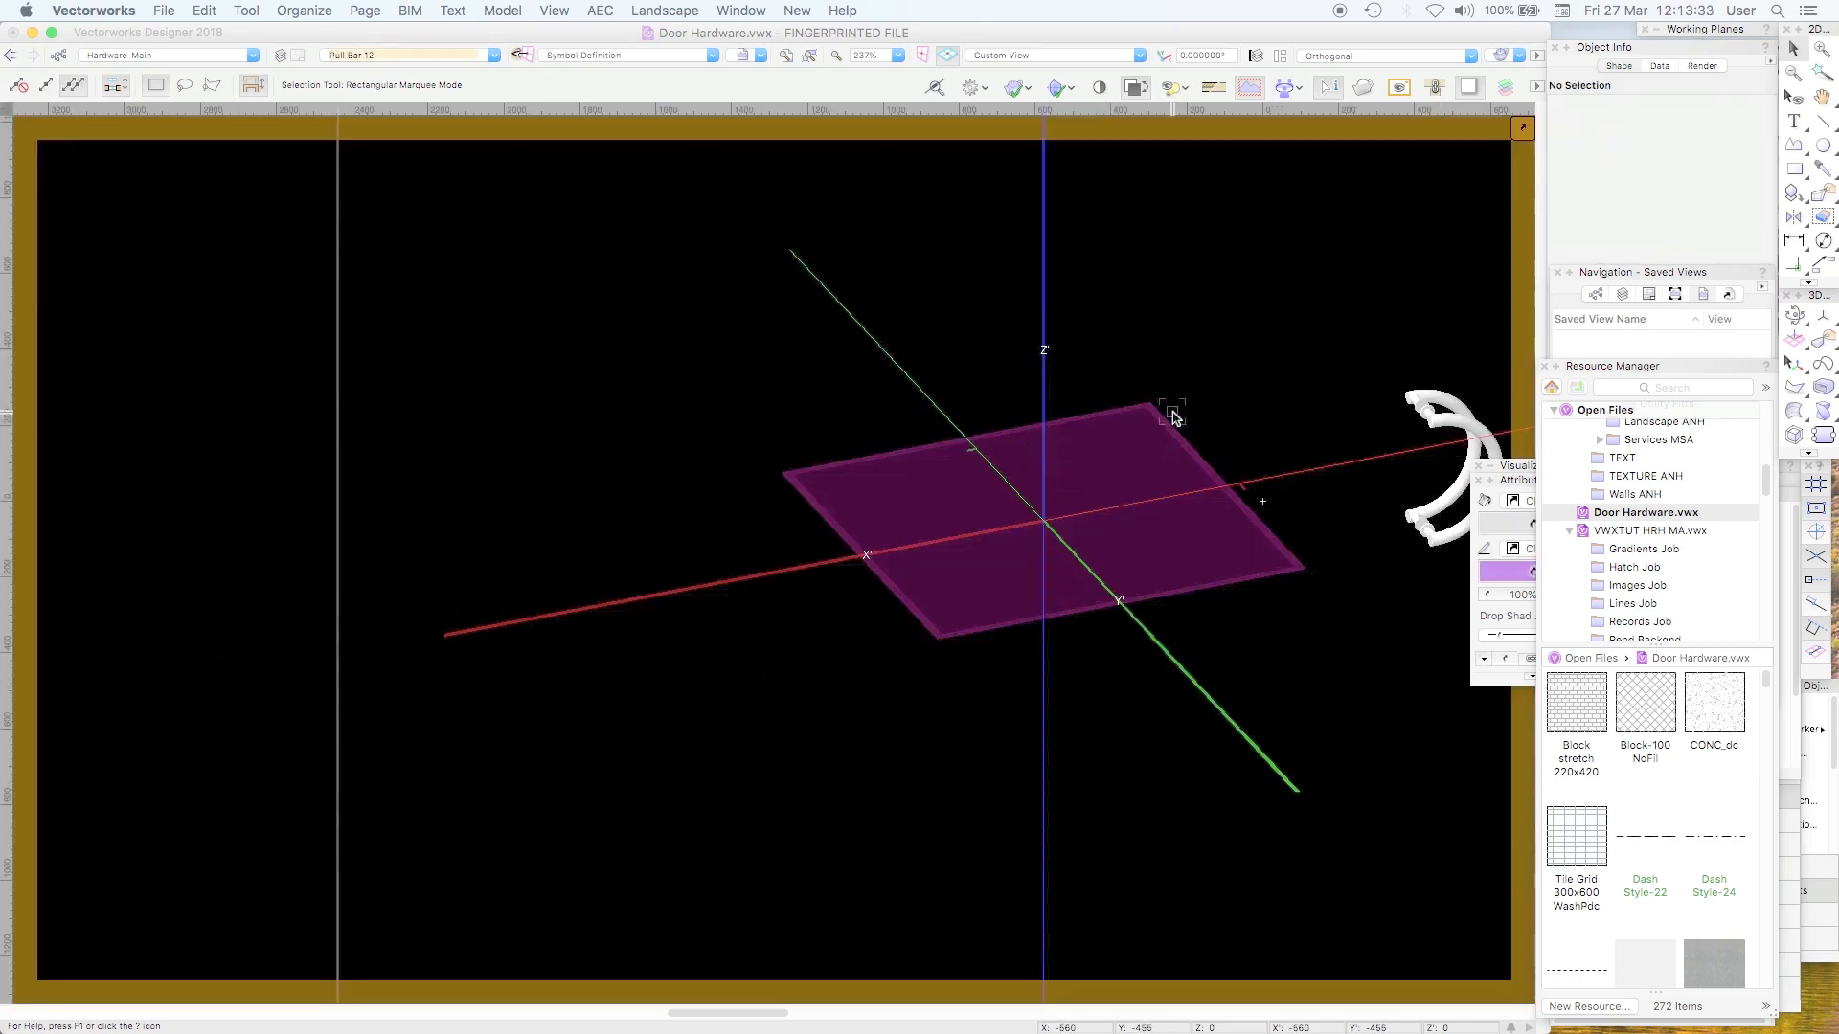
pyautogui.press('super+a')
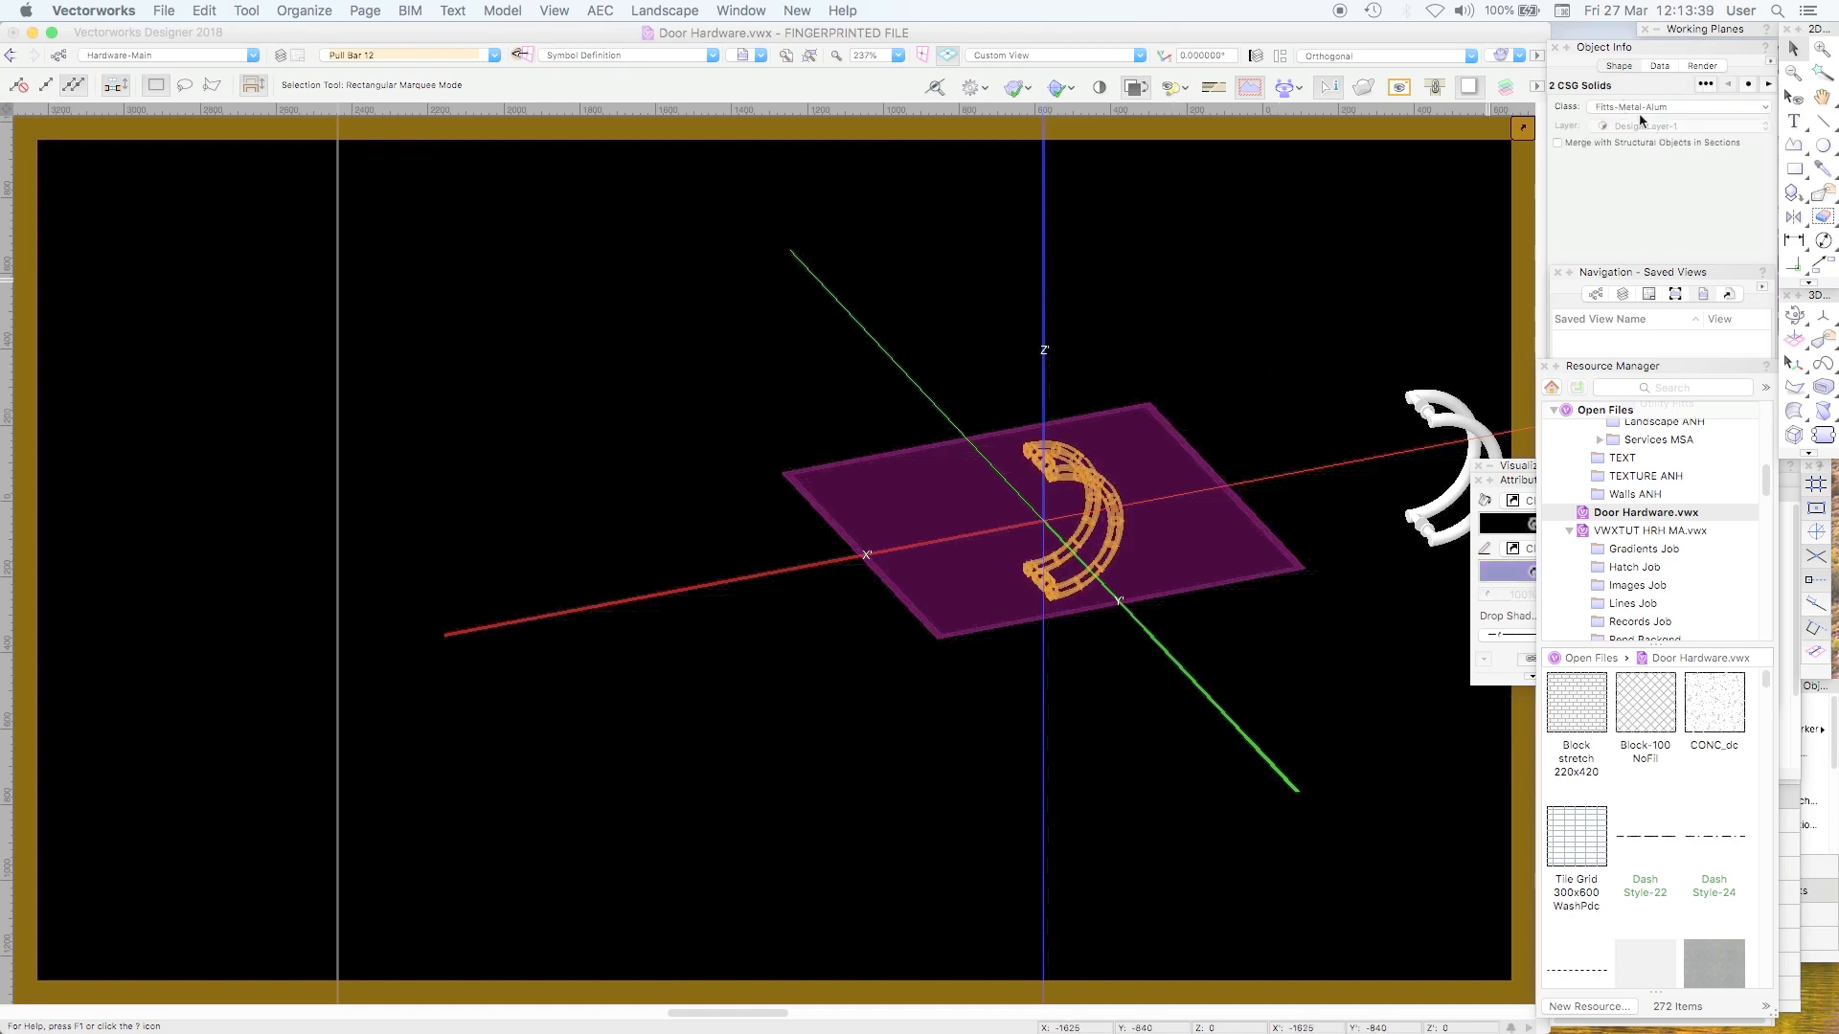
pyautogui.click(1223, 311)
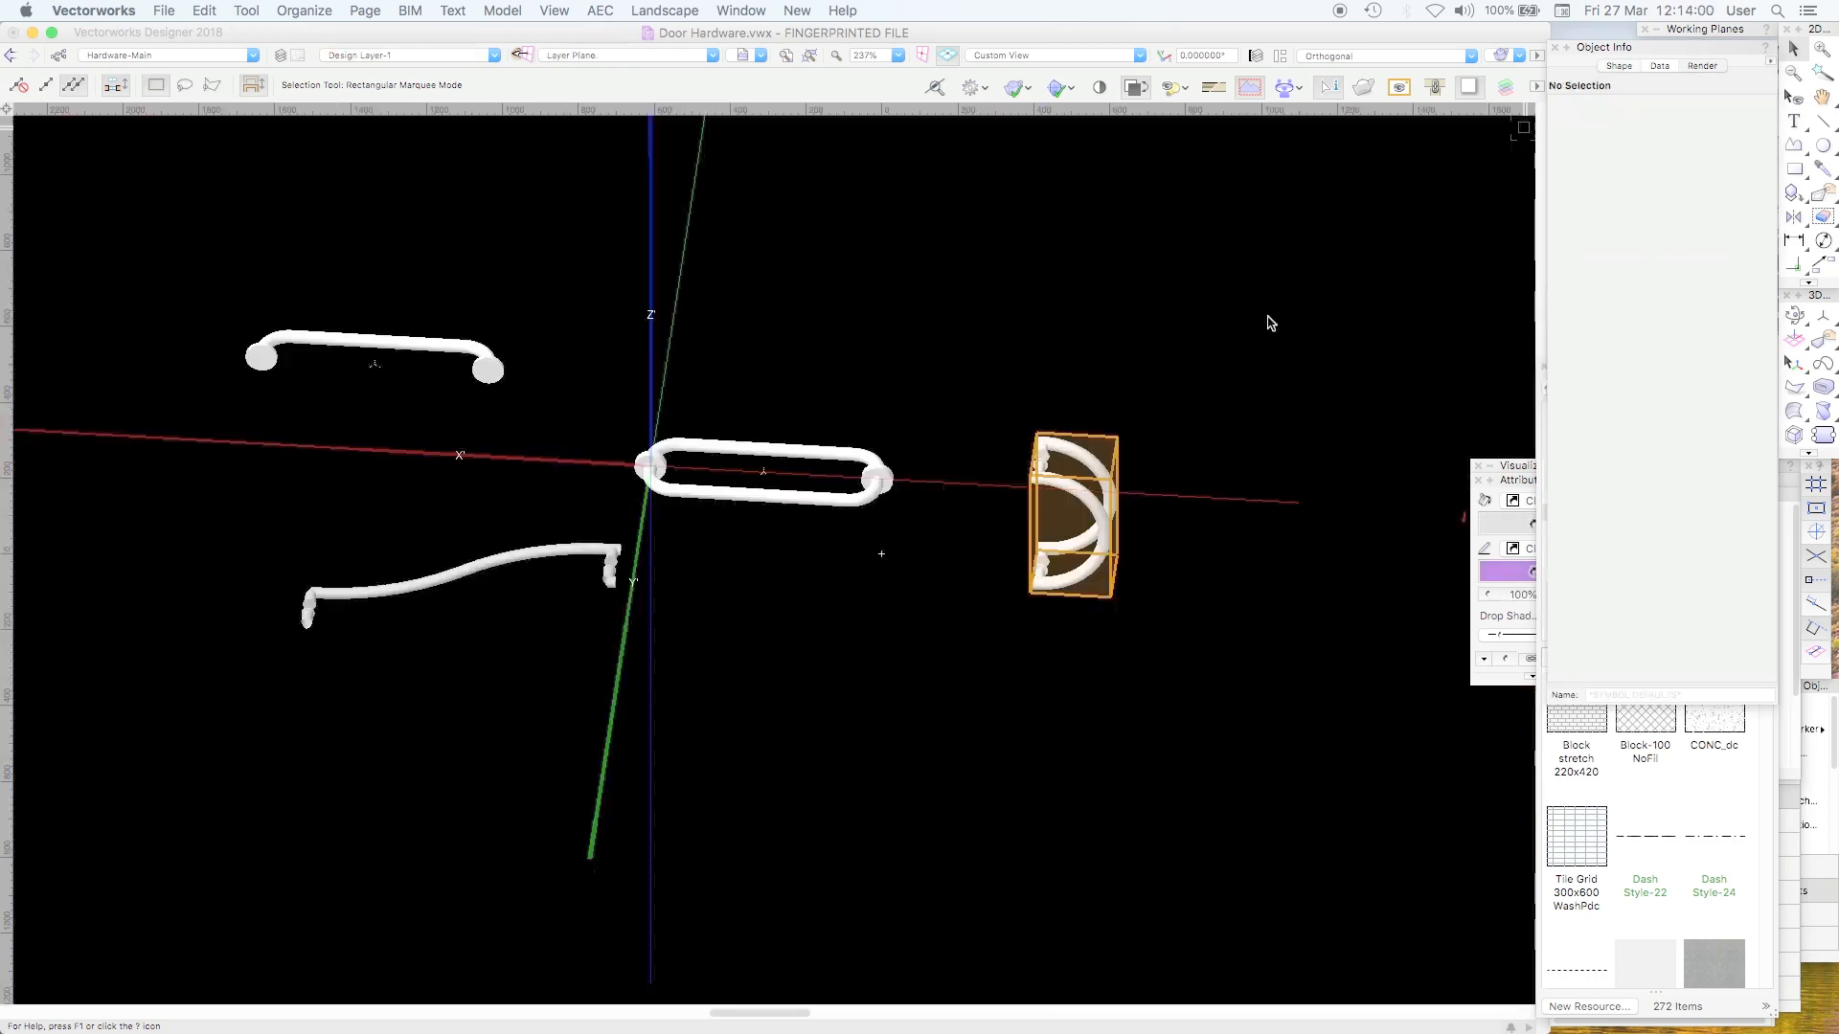
pyautogui.click(1267, 317)
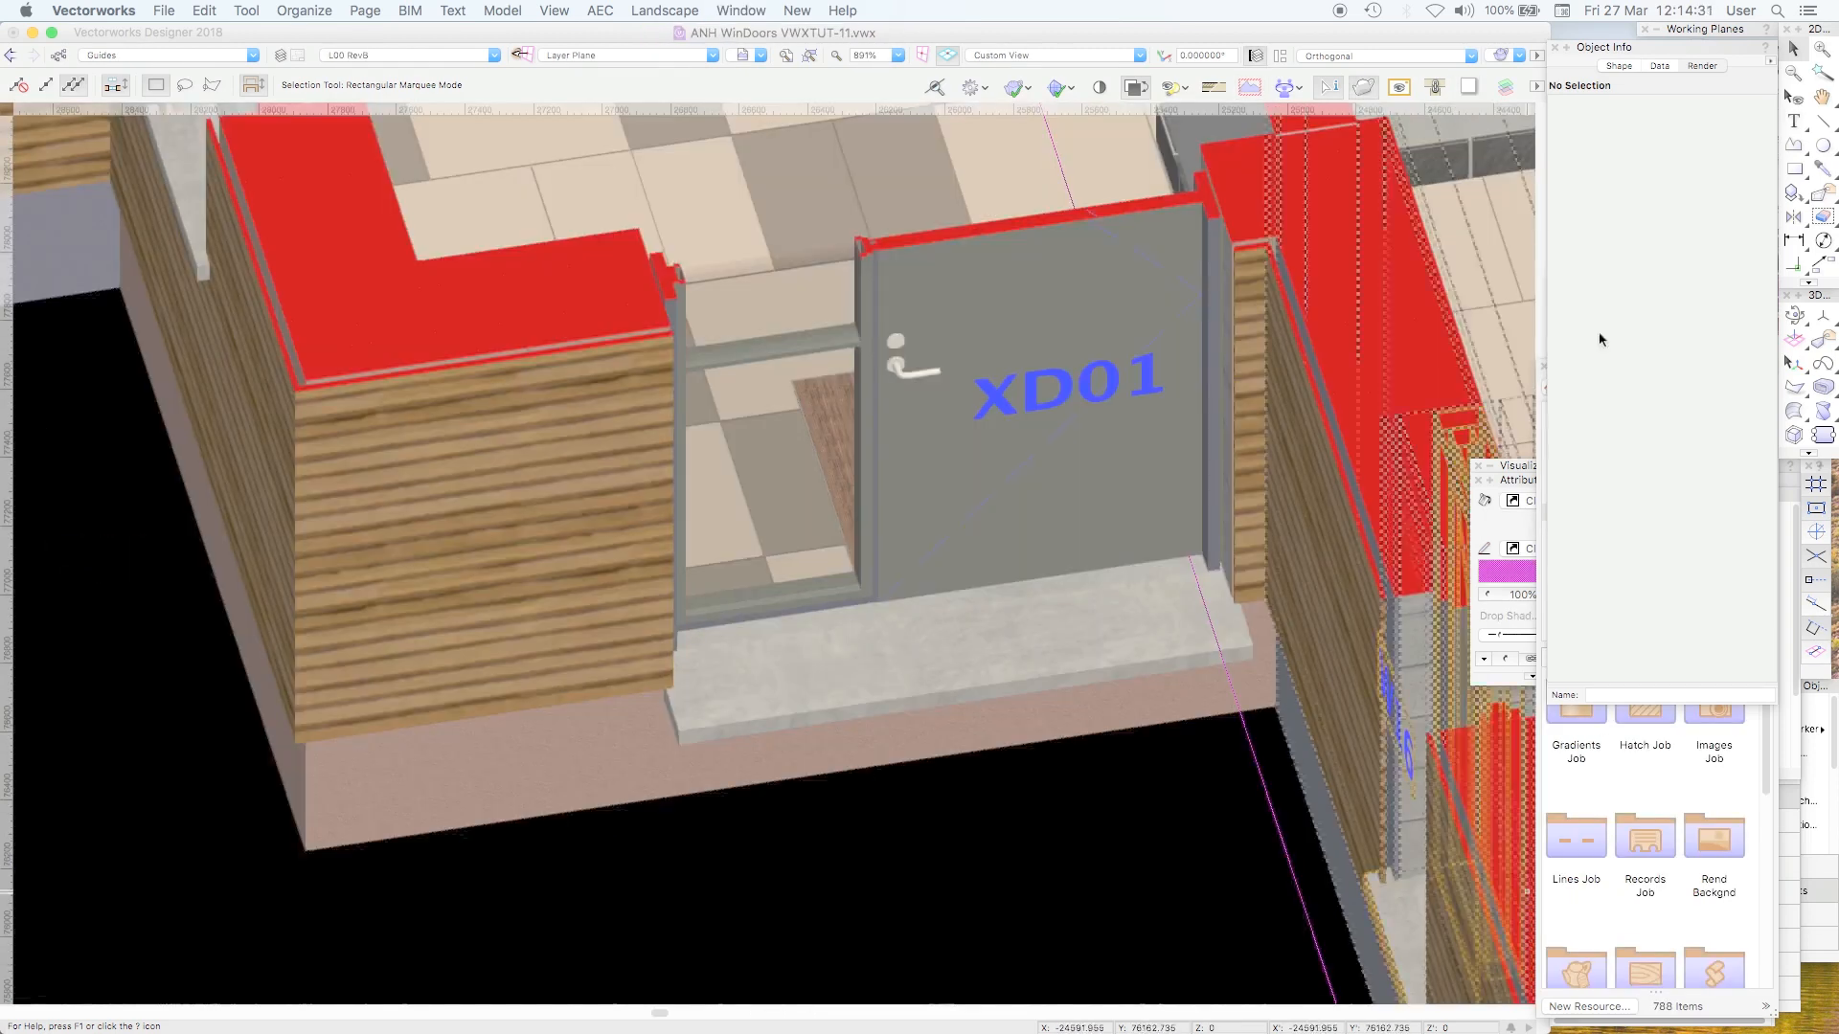
# Step: Enlarge door XD01's lever handle in ANH WinDoors VWXTUT-11.vwx and browse the Hardware fitts symbols under Fittings ANH for comparison
pyautogui.click(1822, 48)
pyautogui.moveTo(1000, 292); pyautogui.dragTo(805, 459)
pyautogui.press('x')
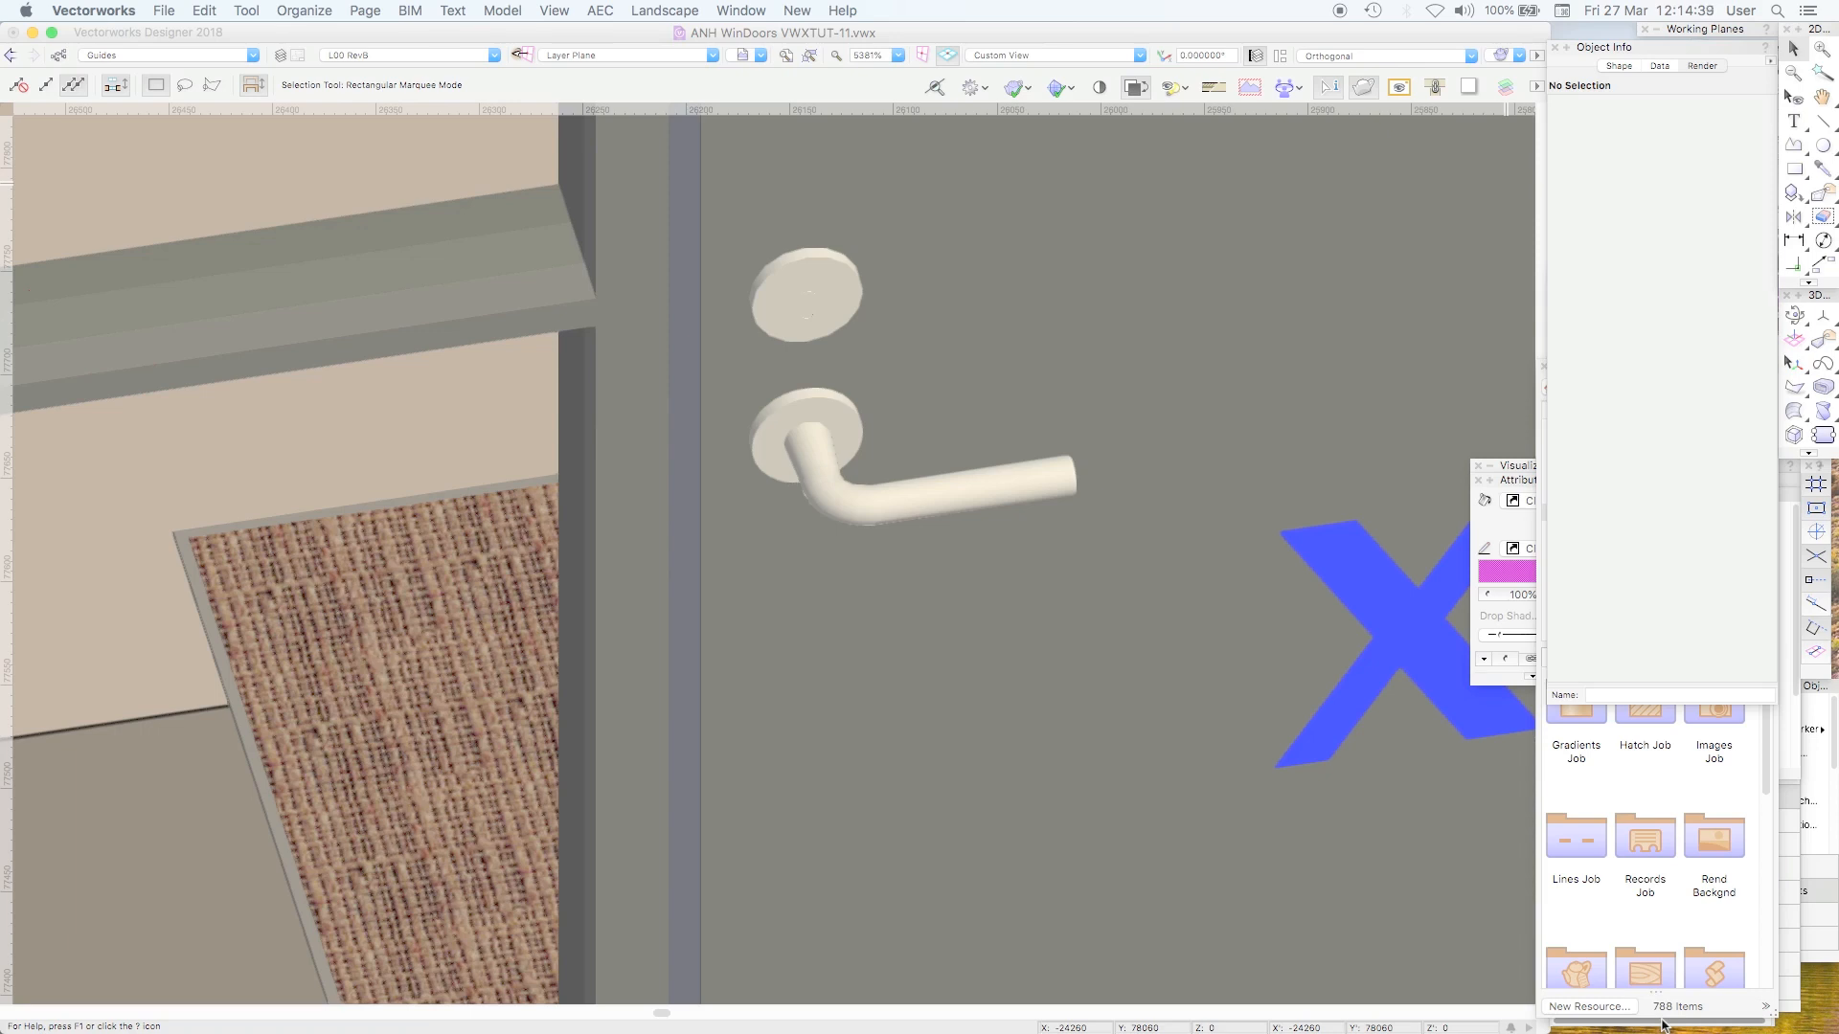
pyautogui.click(1663, 1026)
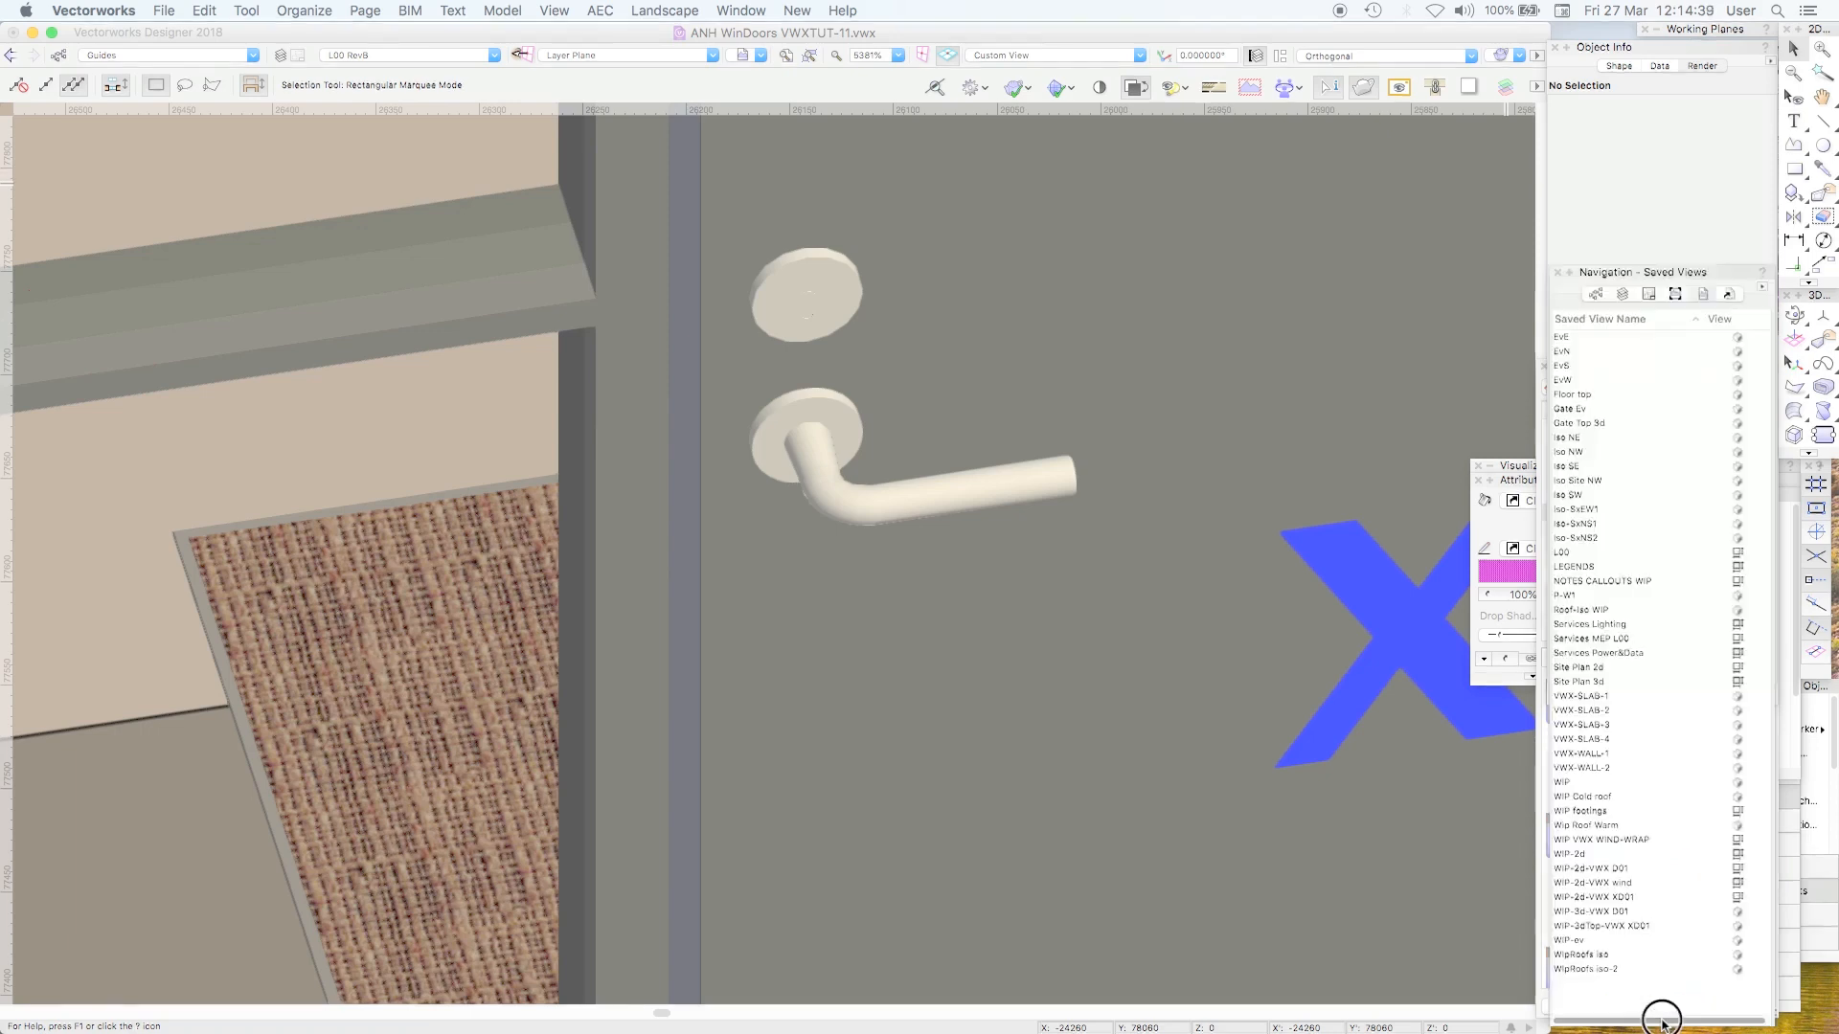
pyautogui.click(1544, 781)
pyautogui.moveTo(1766, 488); pyautogui.dragTo(1769, 460)
pyautogui.click(1715, 524)
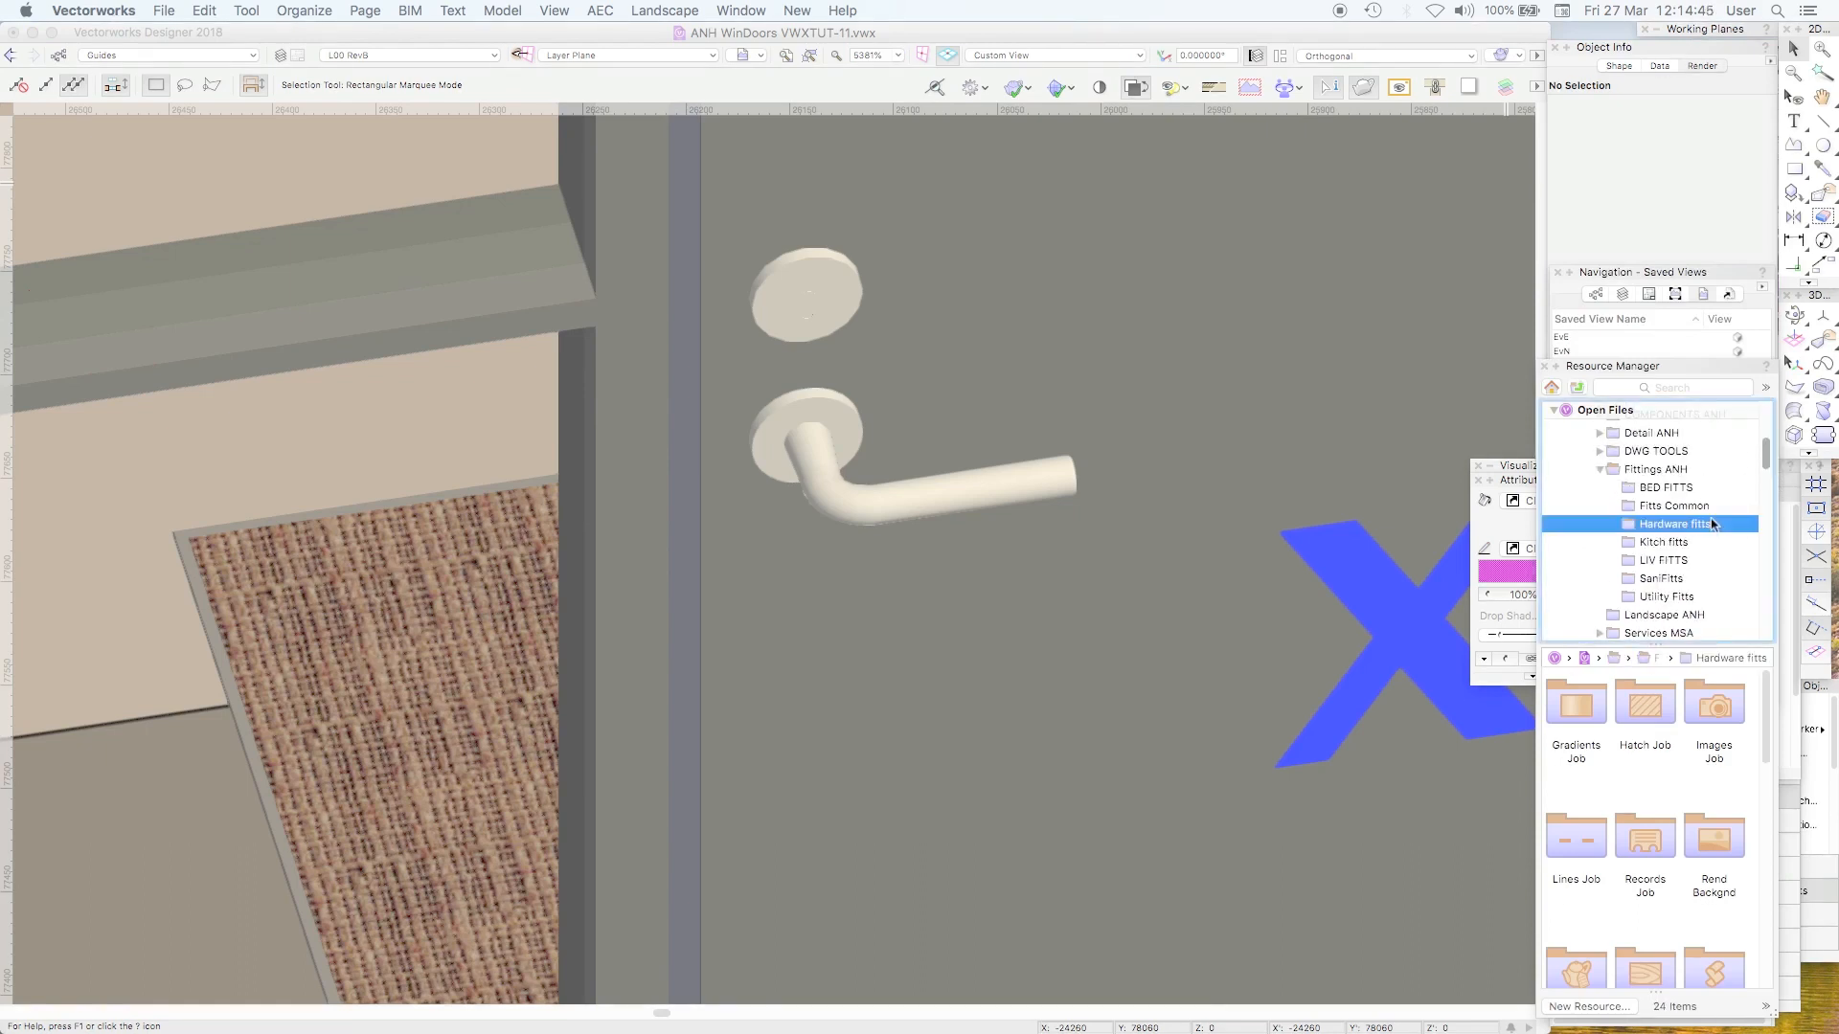
pyautogui.moveTo(1766, 726); pyautogui.dragTo(1764, 788)
# Step: Review the details and assigned symbol of the Residential Entry Set (Lever) in door XD01's hardware library, leaving them unedited
pyautogui.click(997, 492)
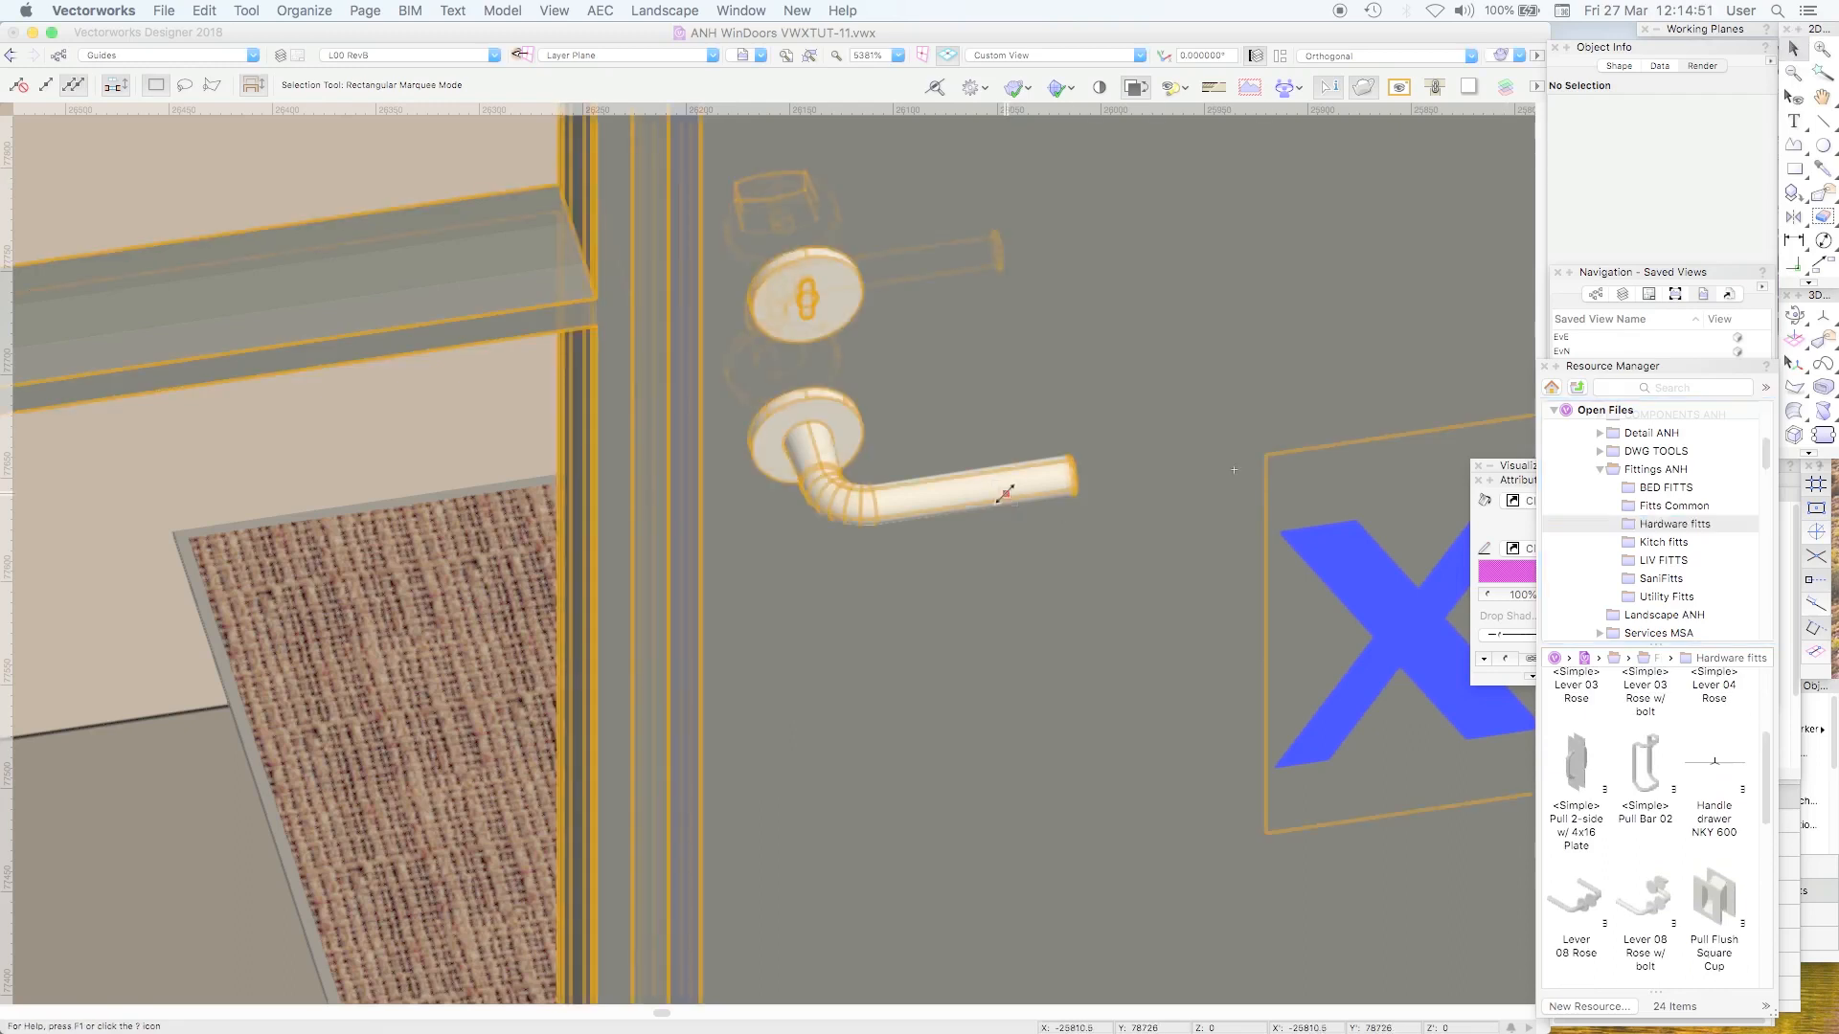
pyautogui.click(1692, 297)
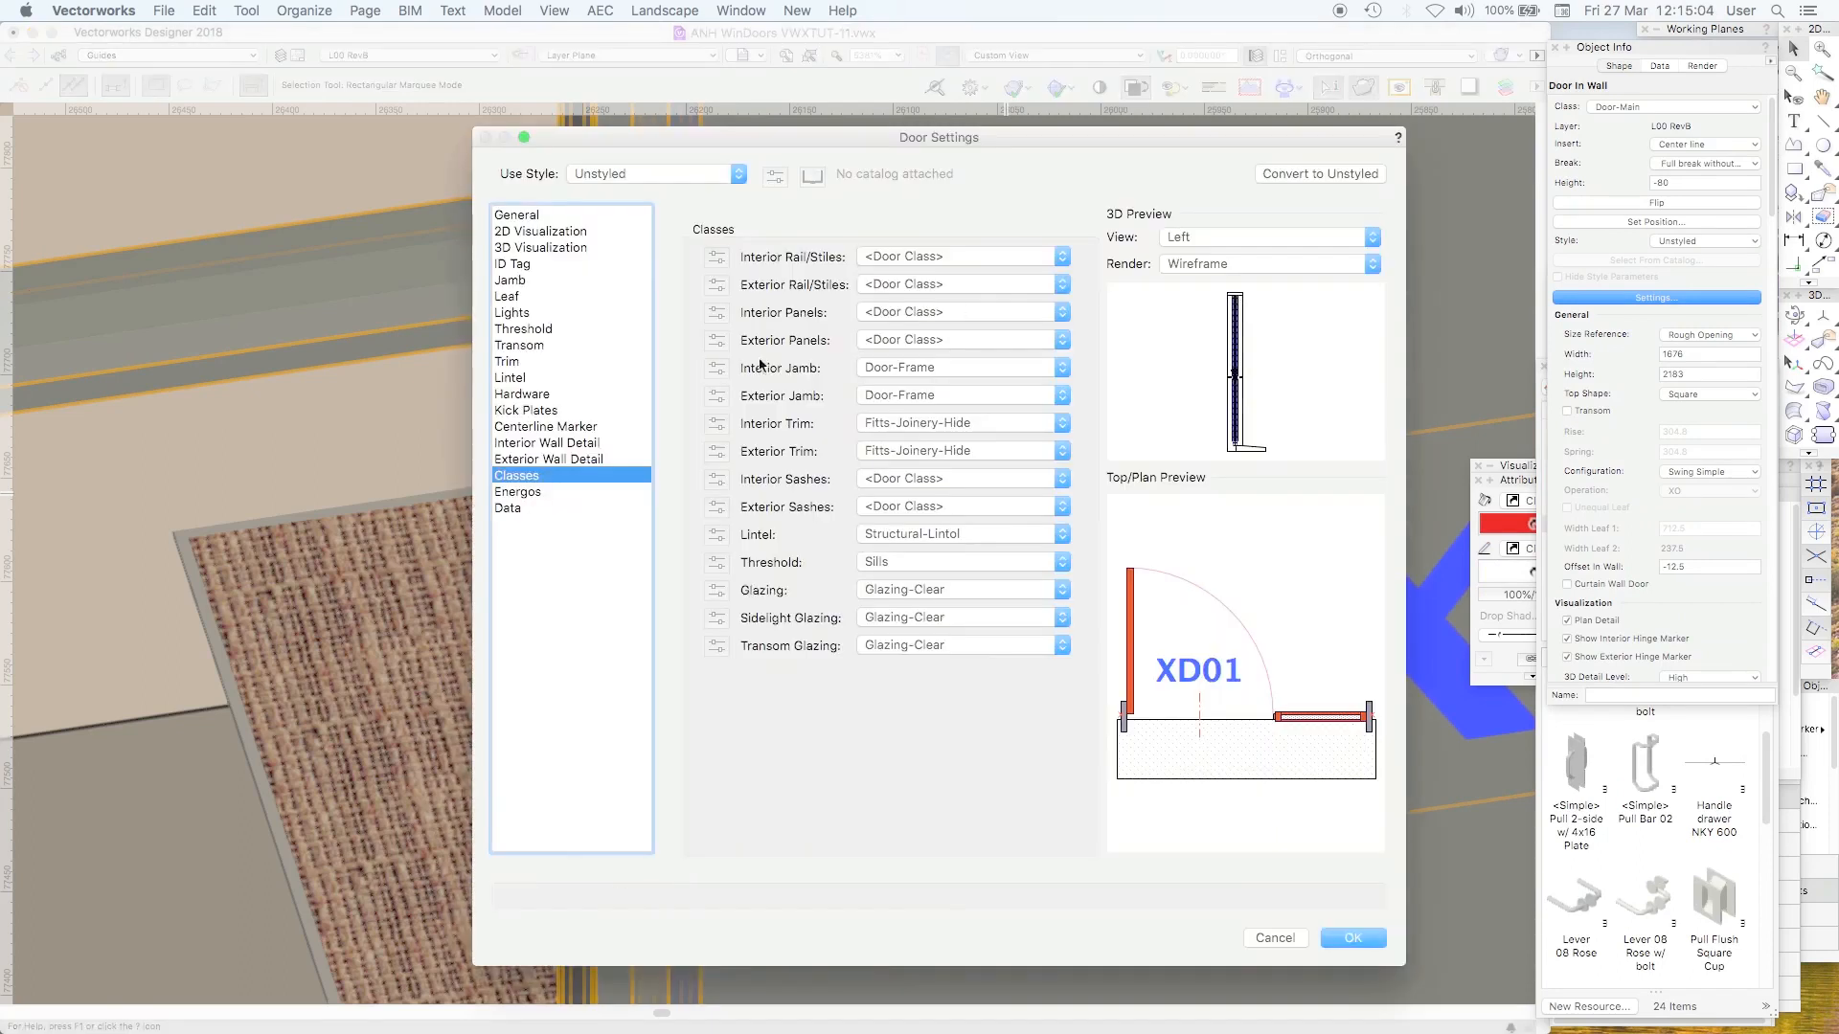
pyautogui.click(529, 395)
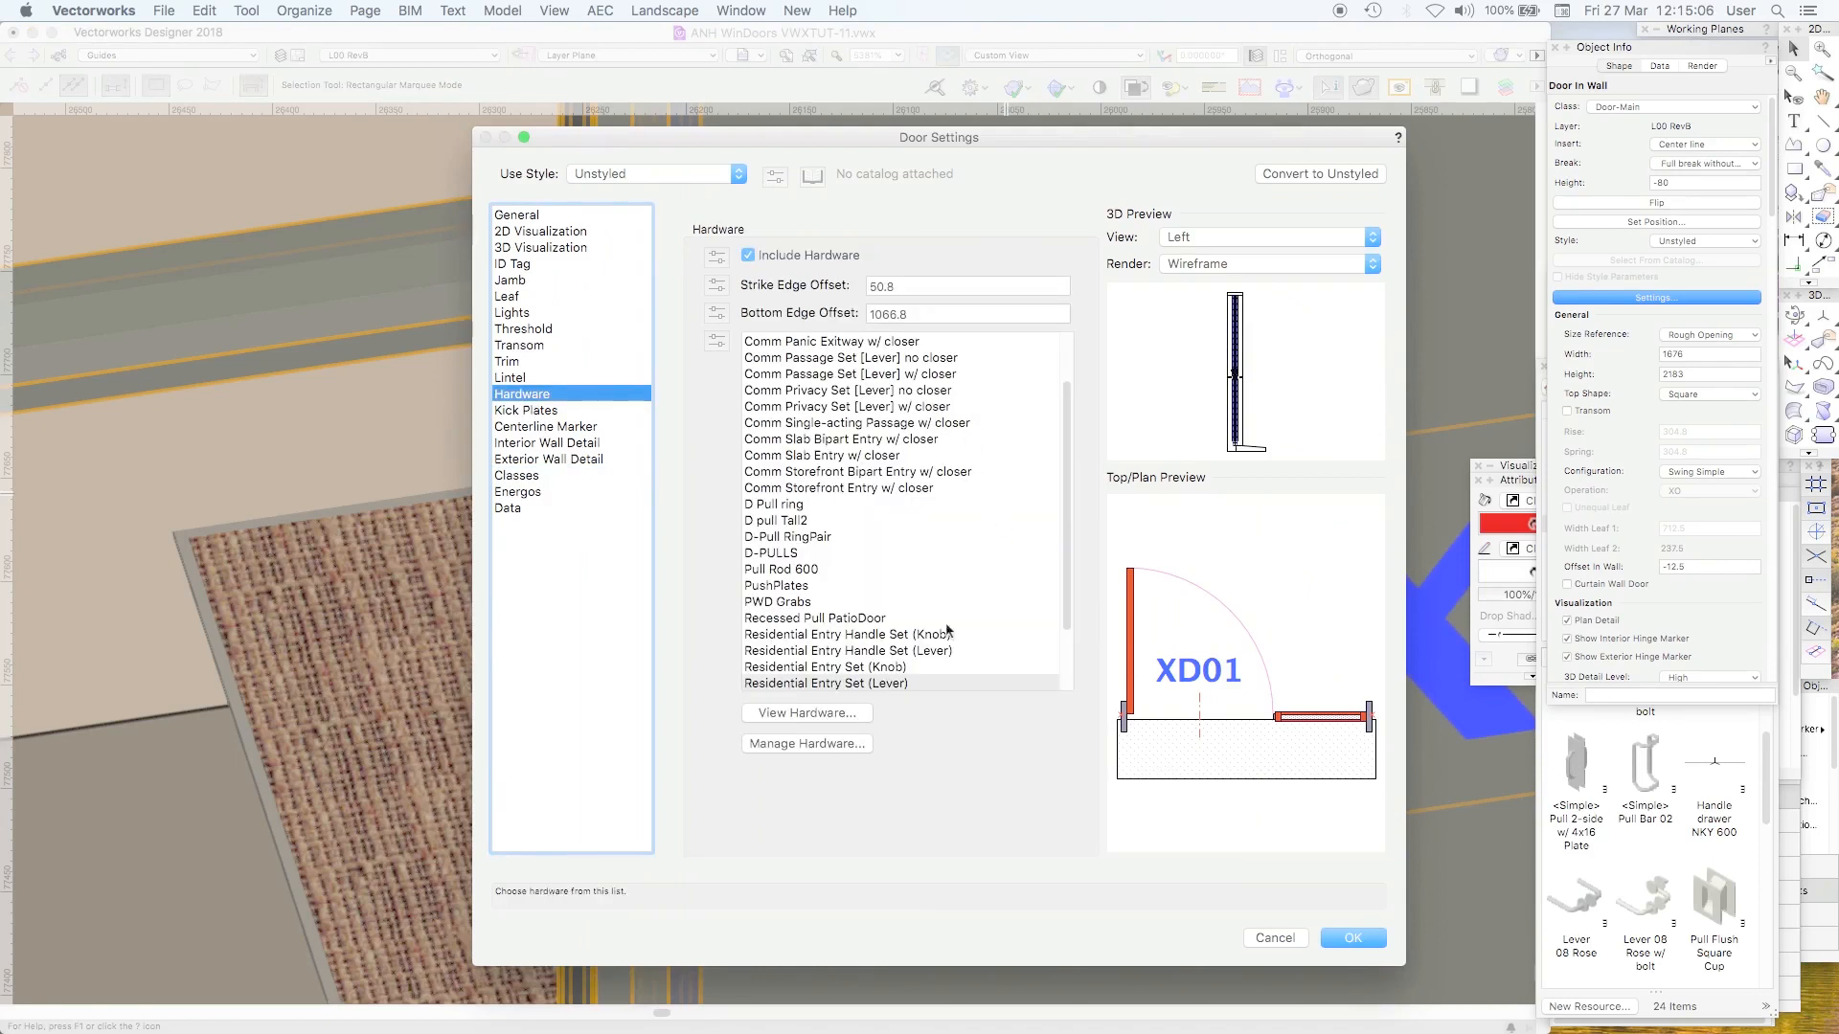
pyautogui.click(883, 684)
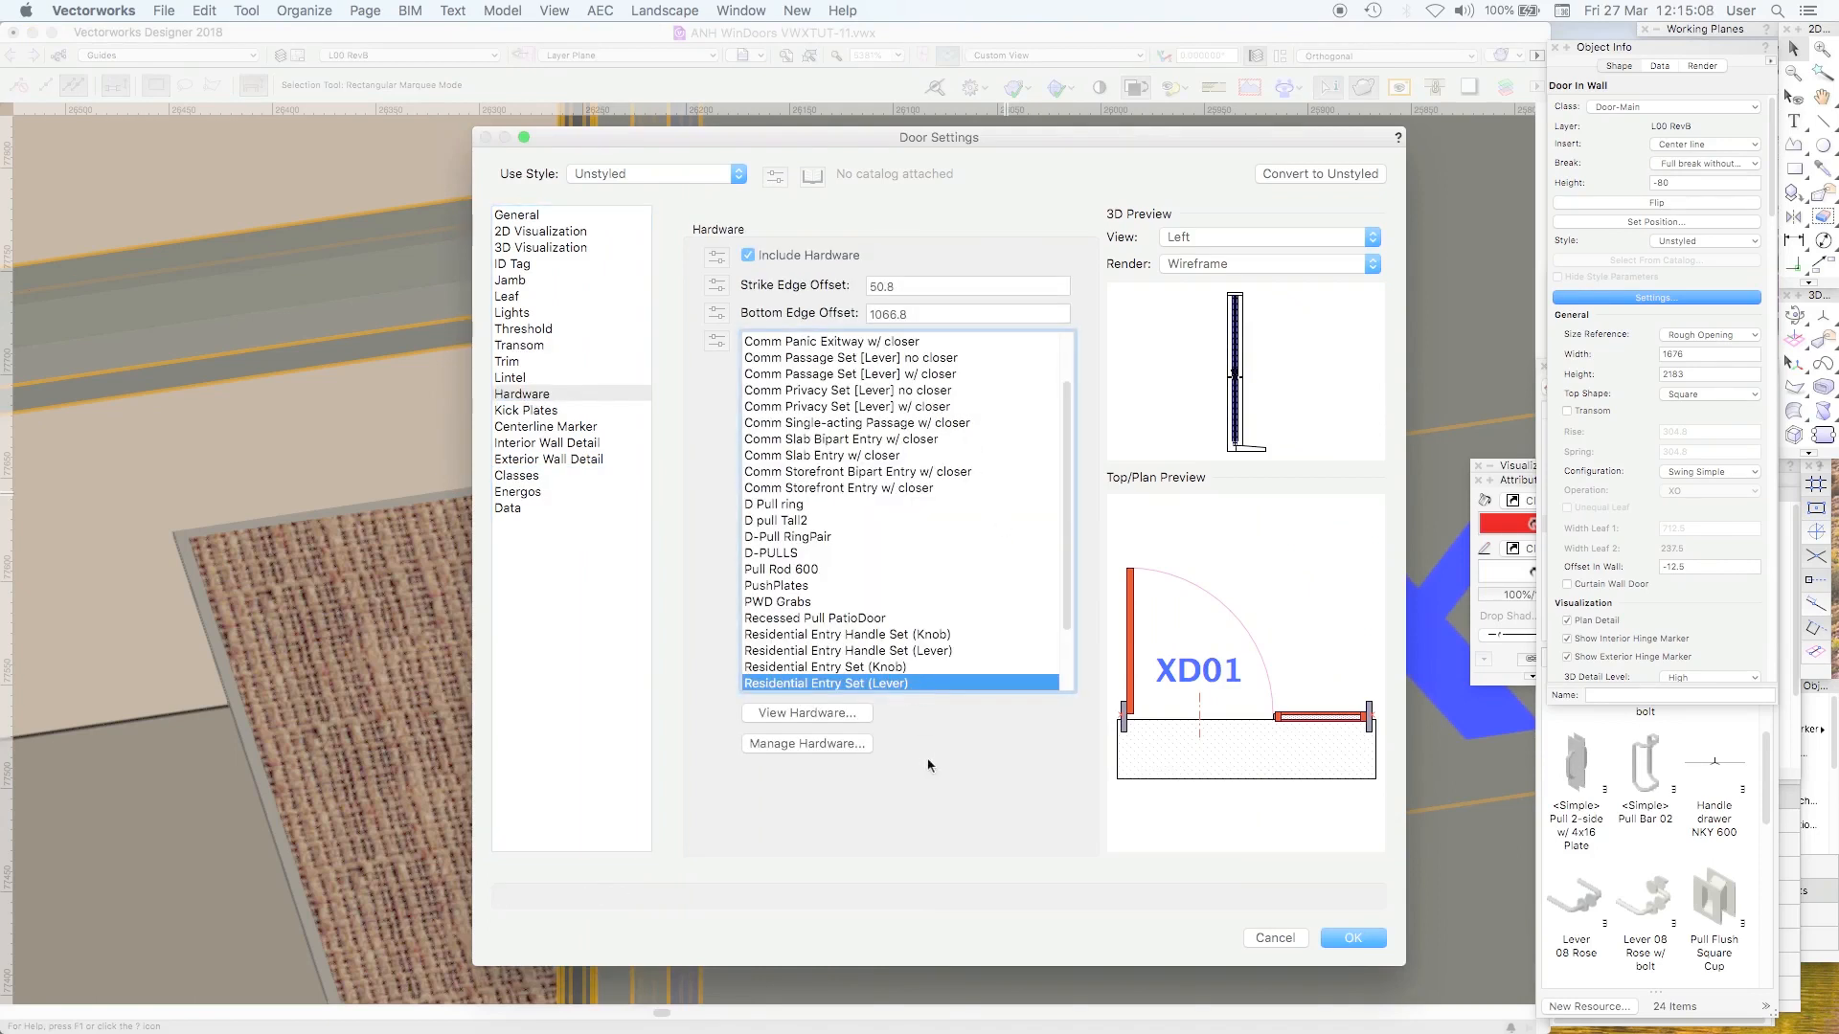
pyautogui.click(814, 743)
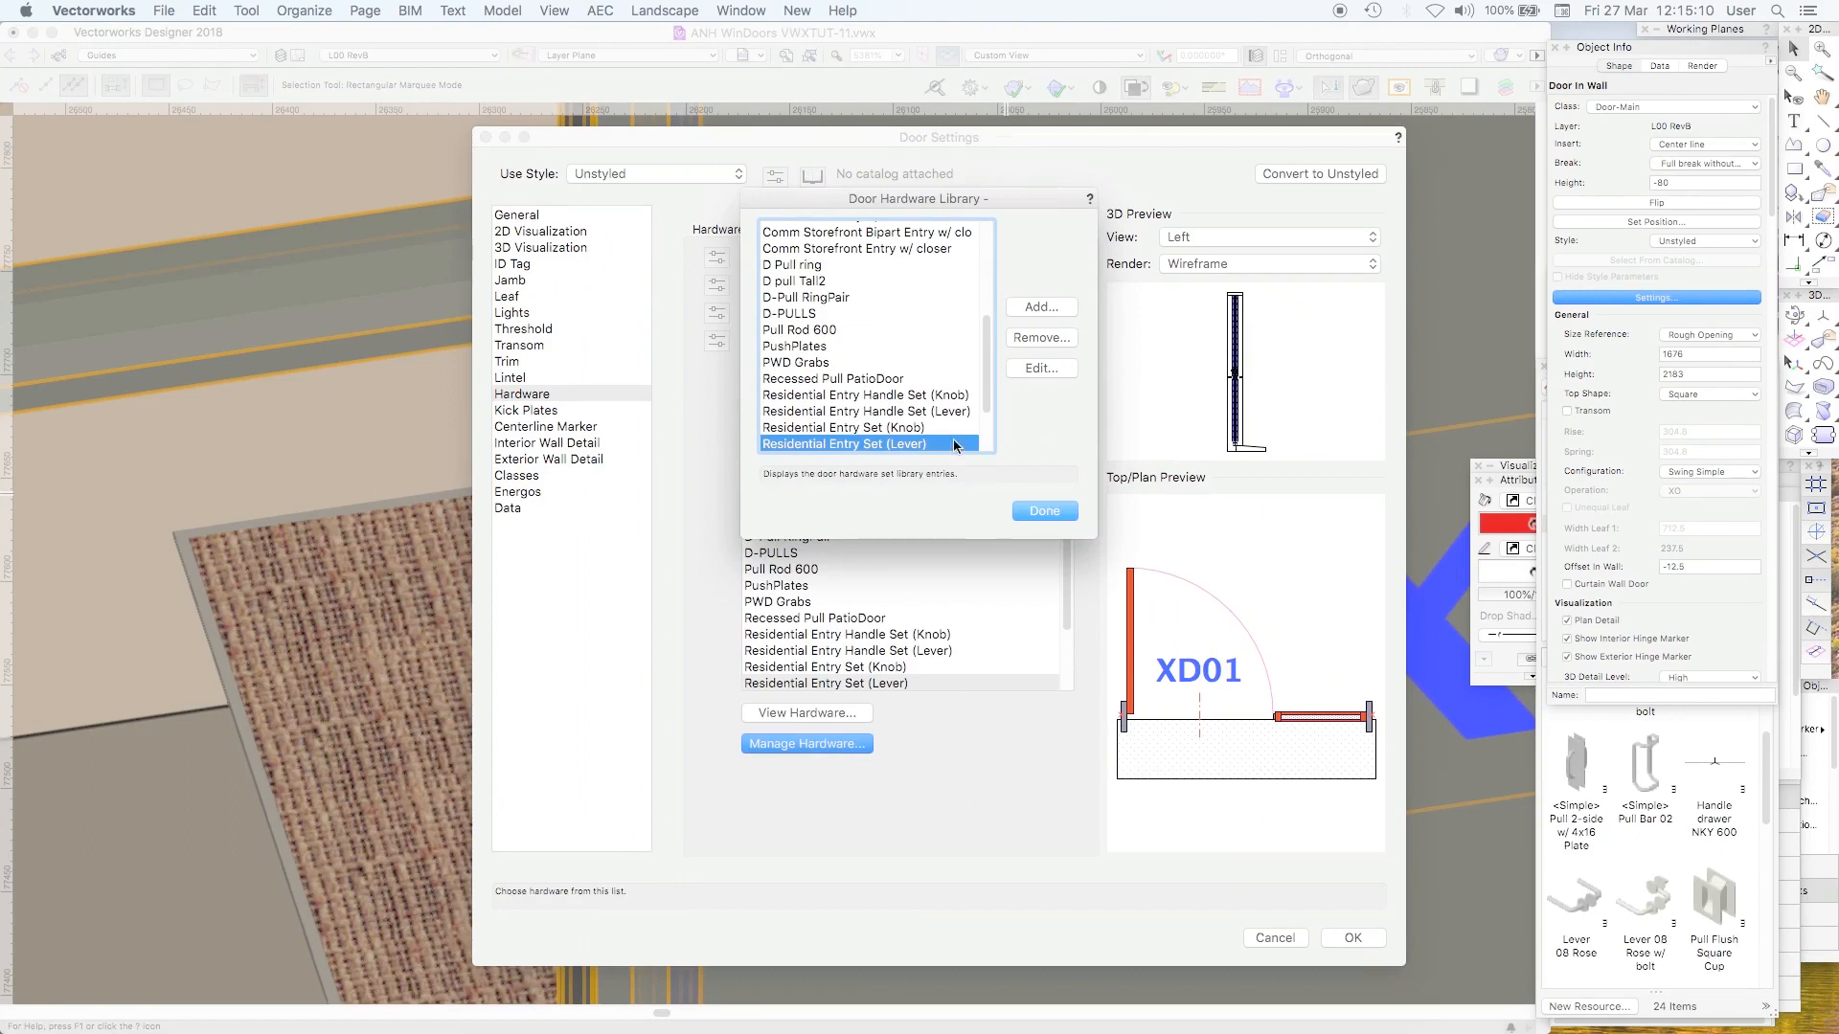
pyautogui.click(1053, 369)
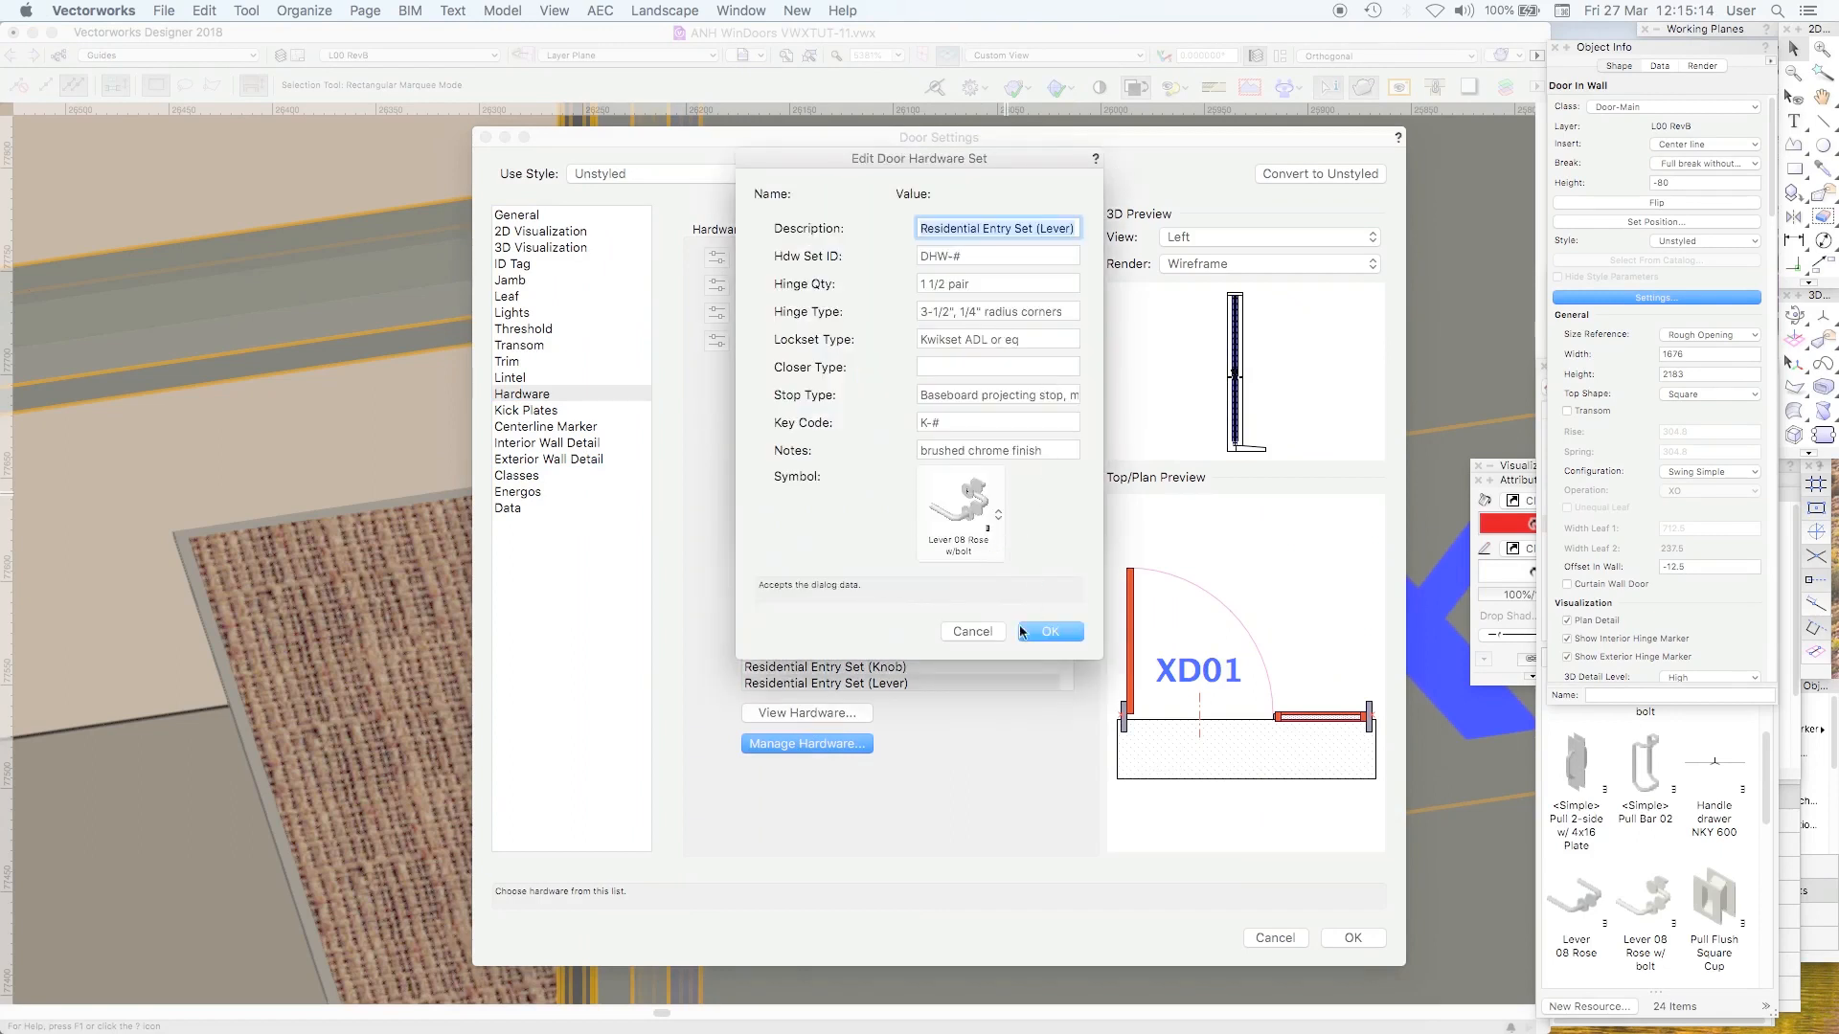
pyautogui.click(972, 631)
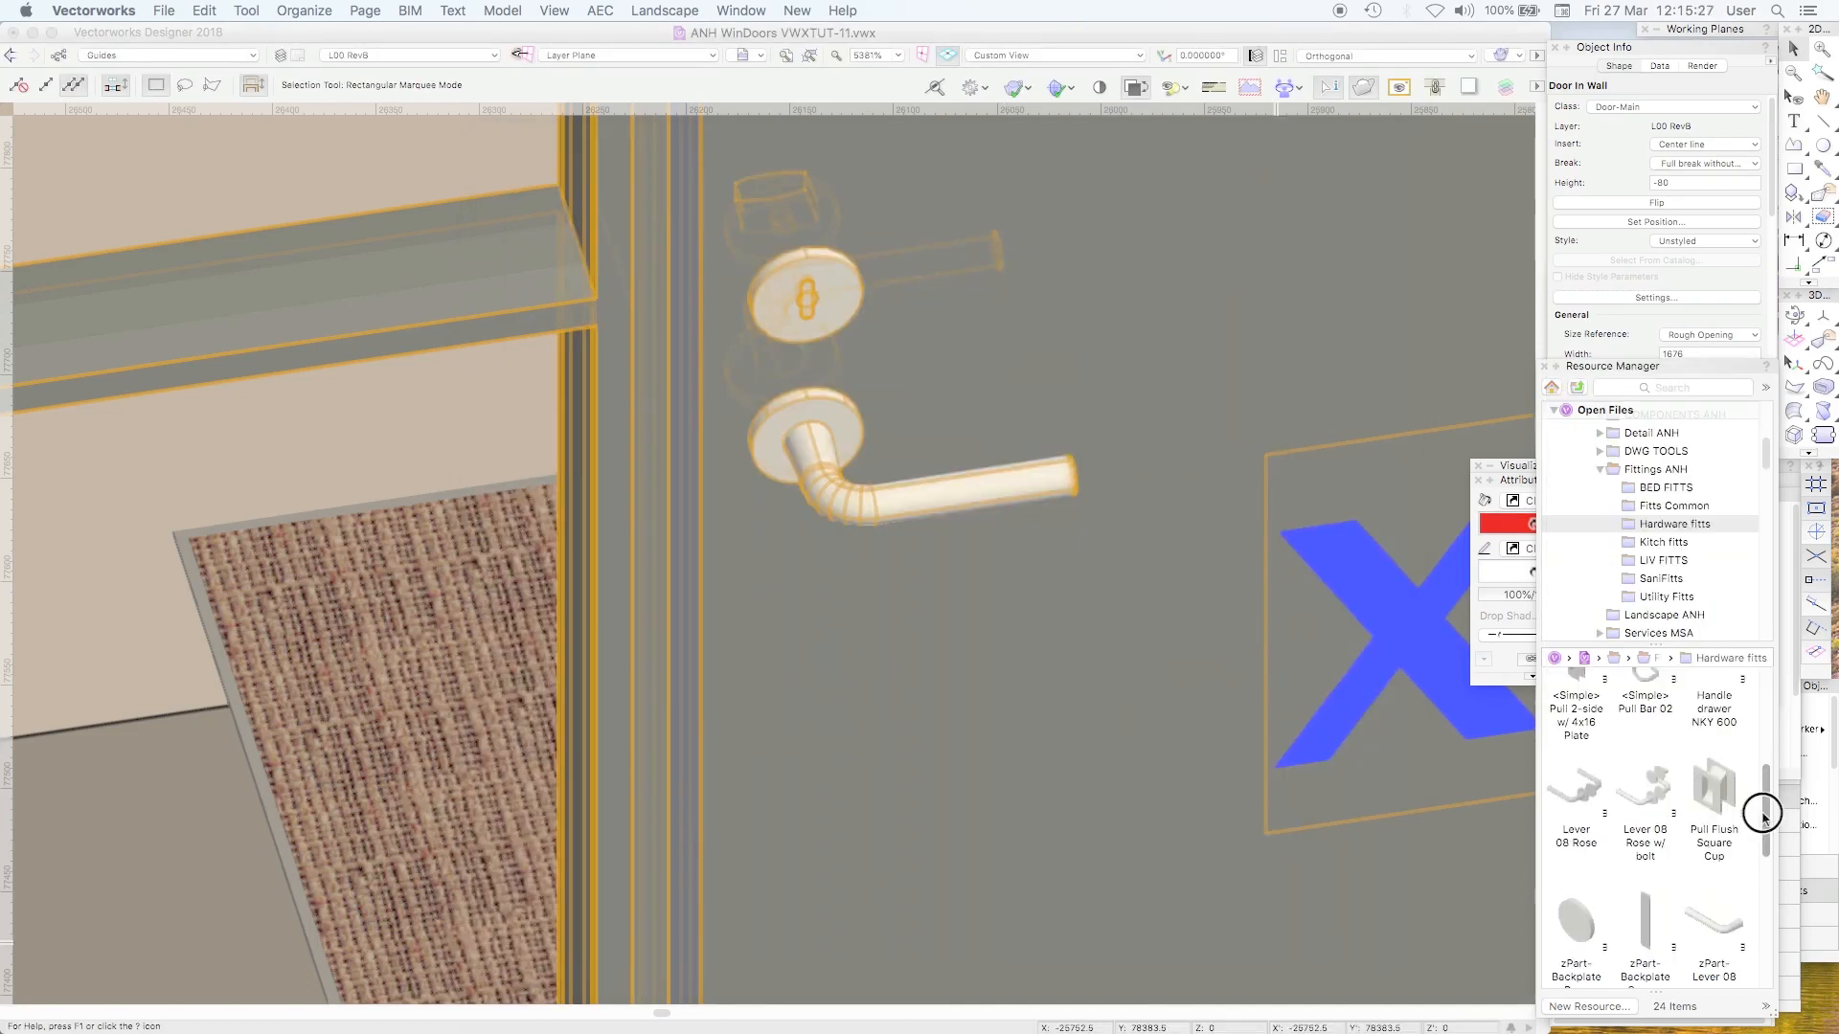
# Step: Open the 3D component of the Lever 08 Rose w/bolt symbol from Hardware fitts and enter its group
pyautogui.scroll(-2, 1765, 813)
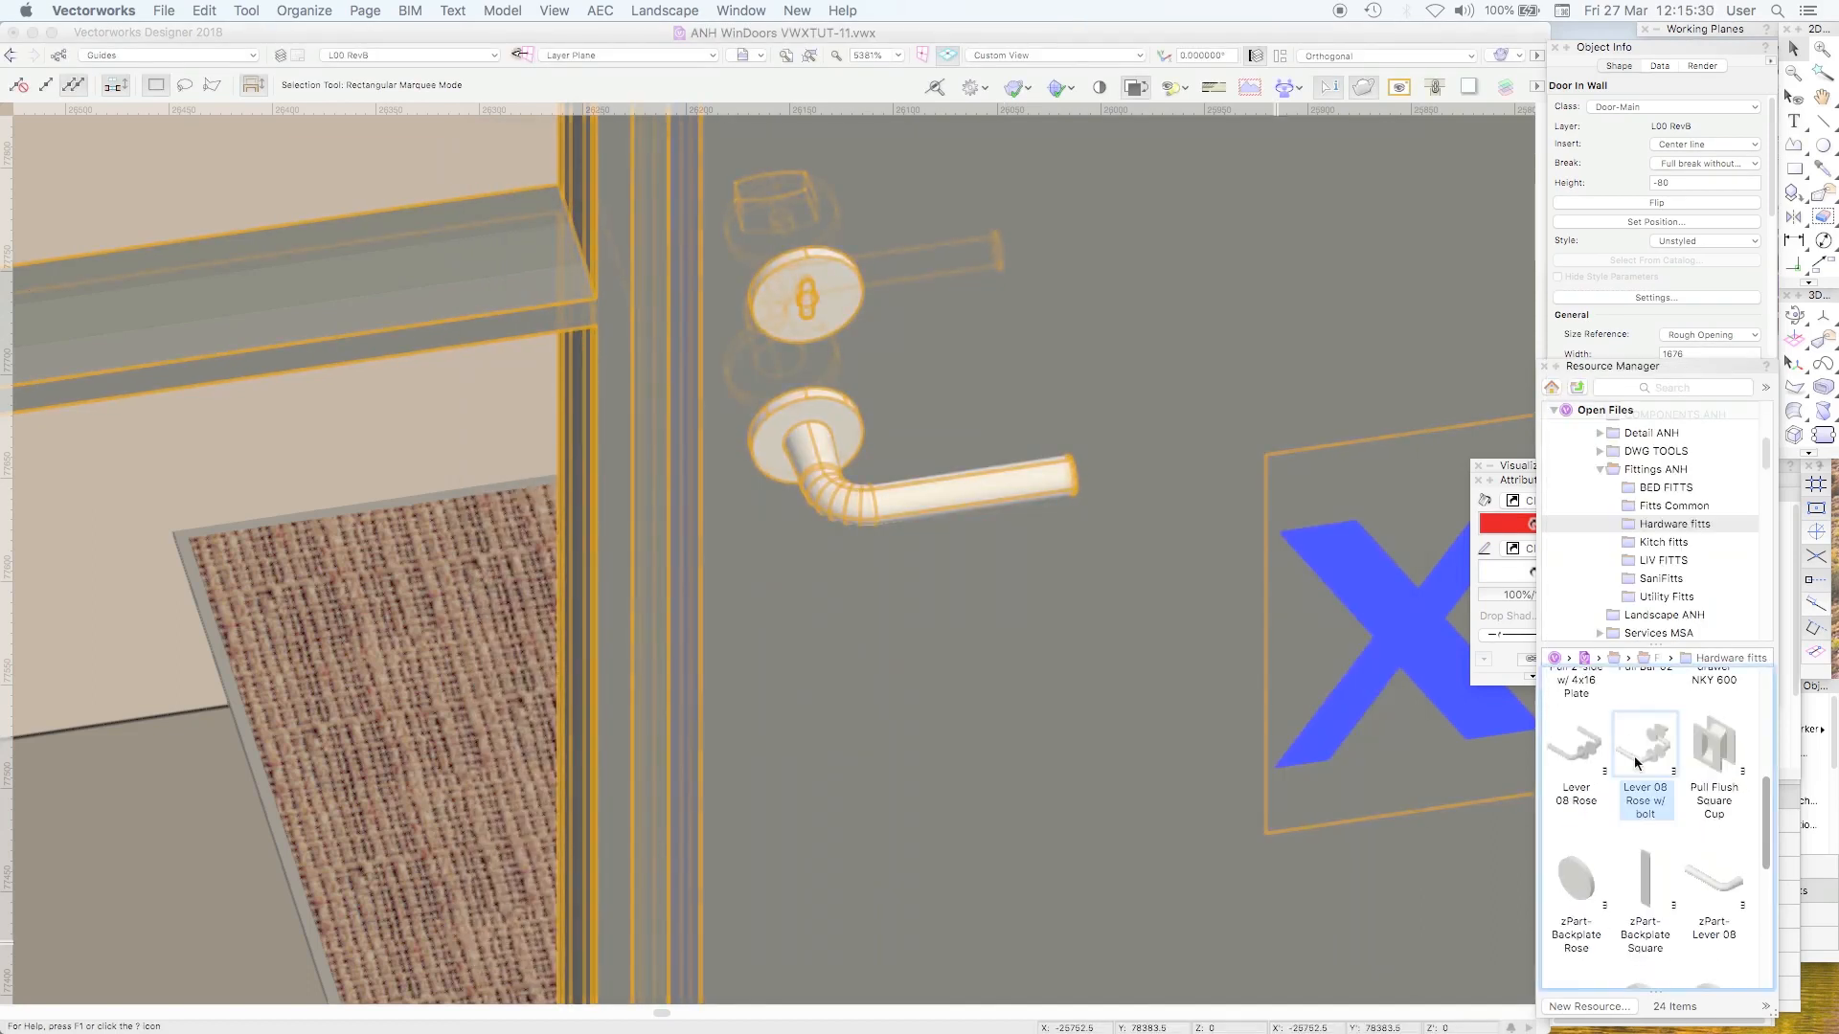
pyautogui.rightClick(1634, 756)
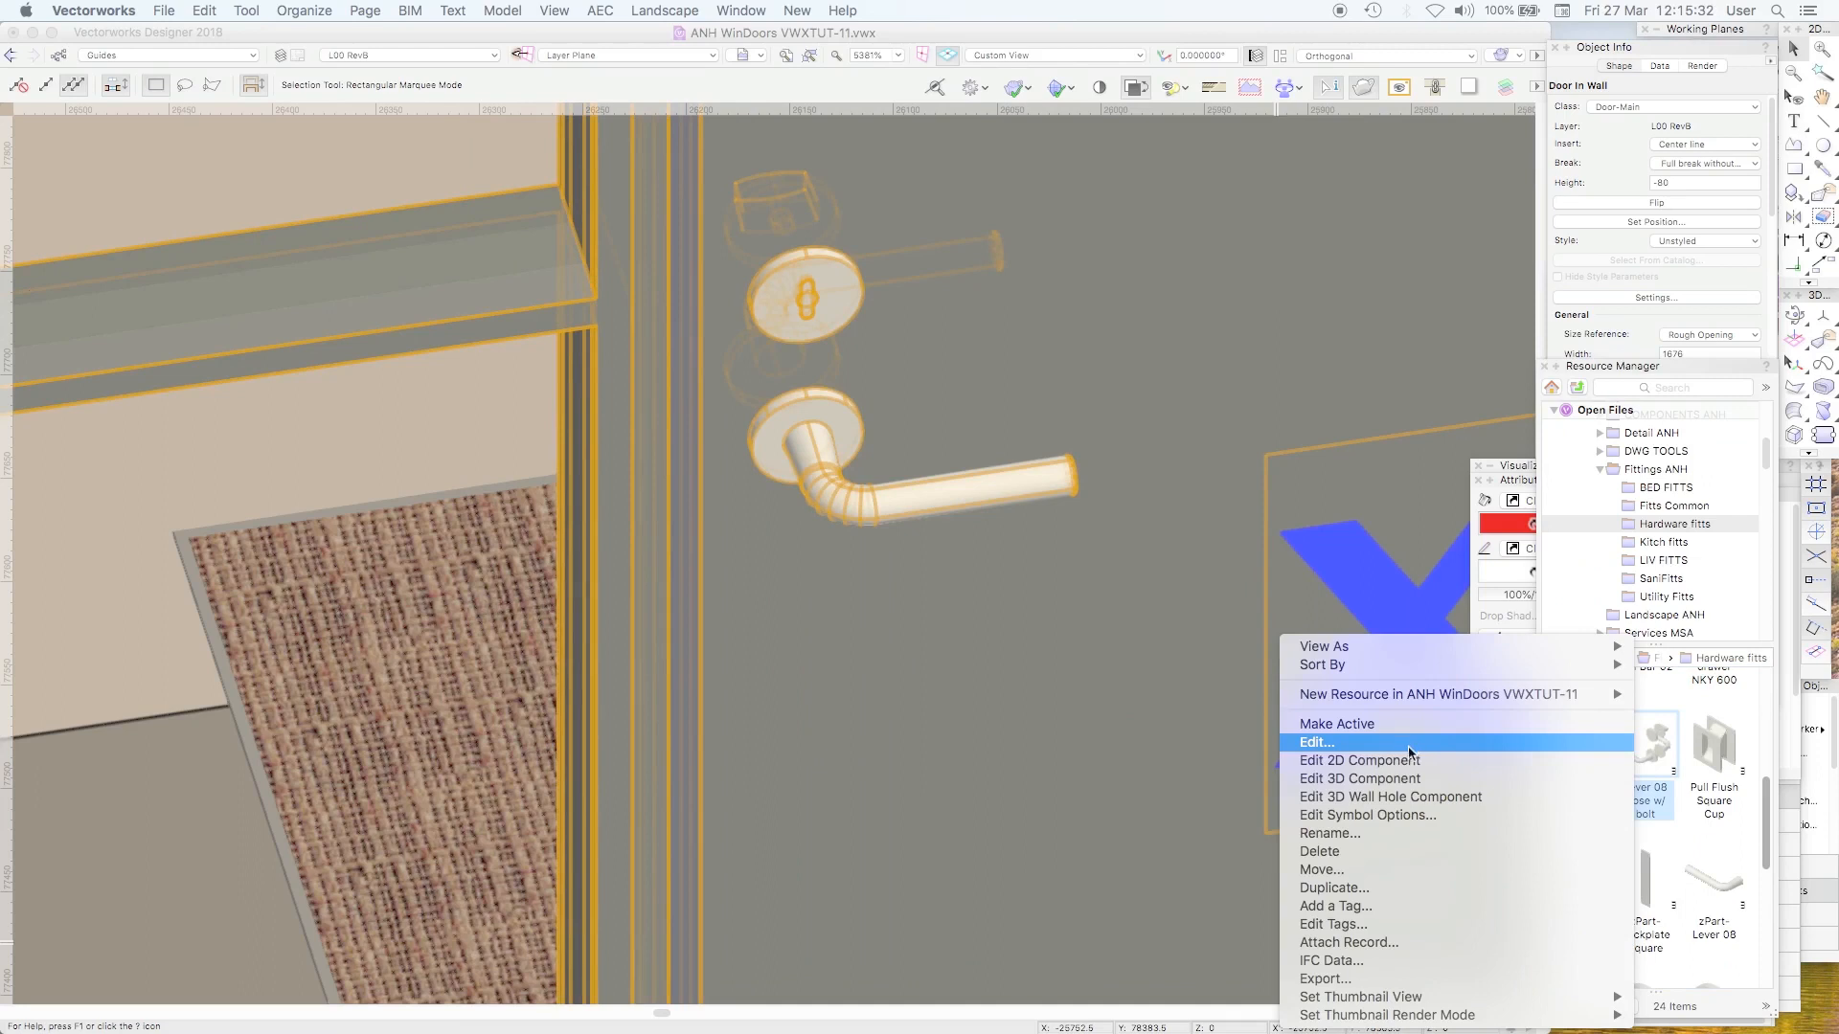
pyautogui.click(1406, 778)
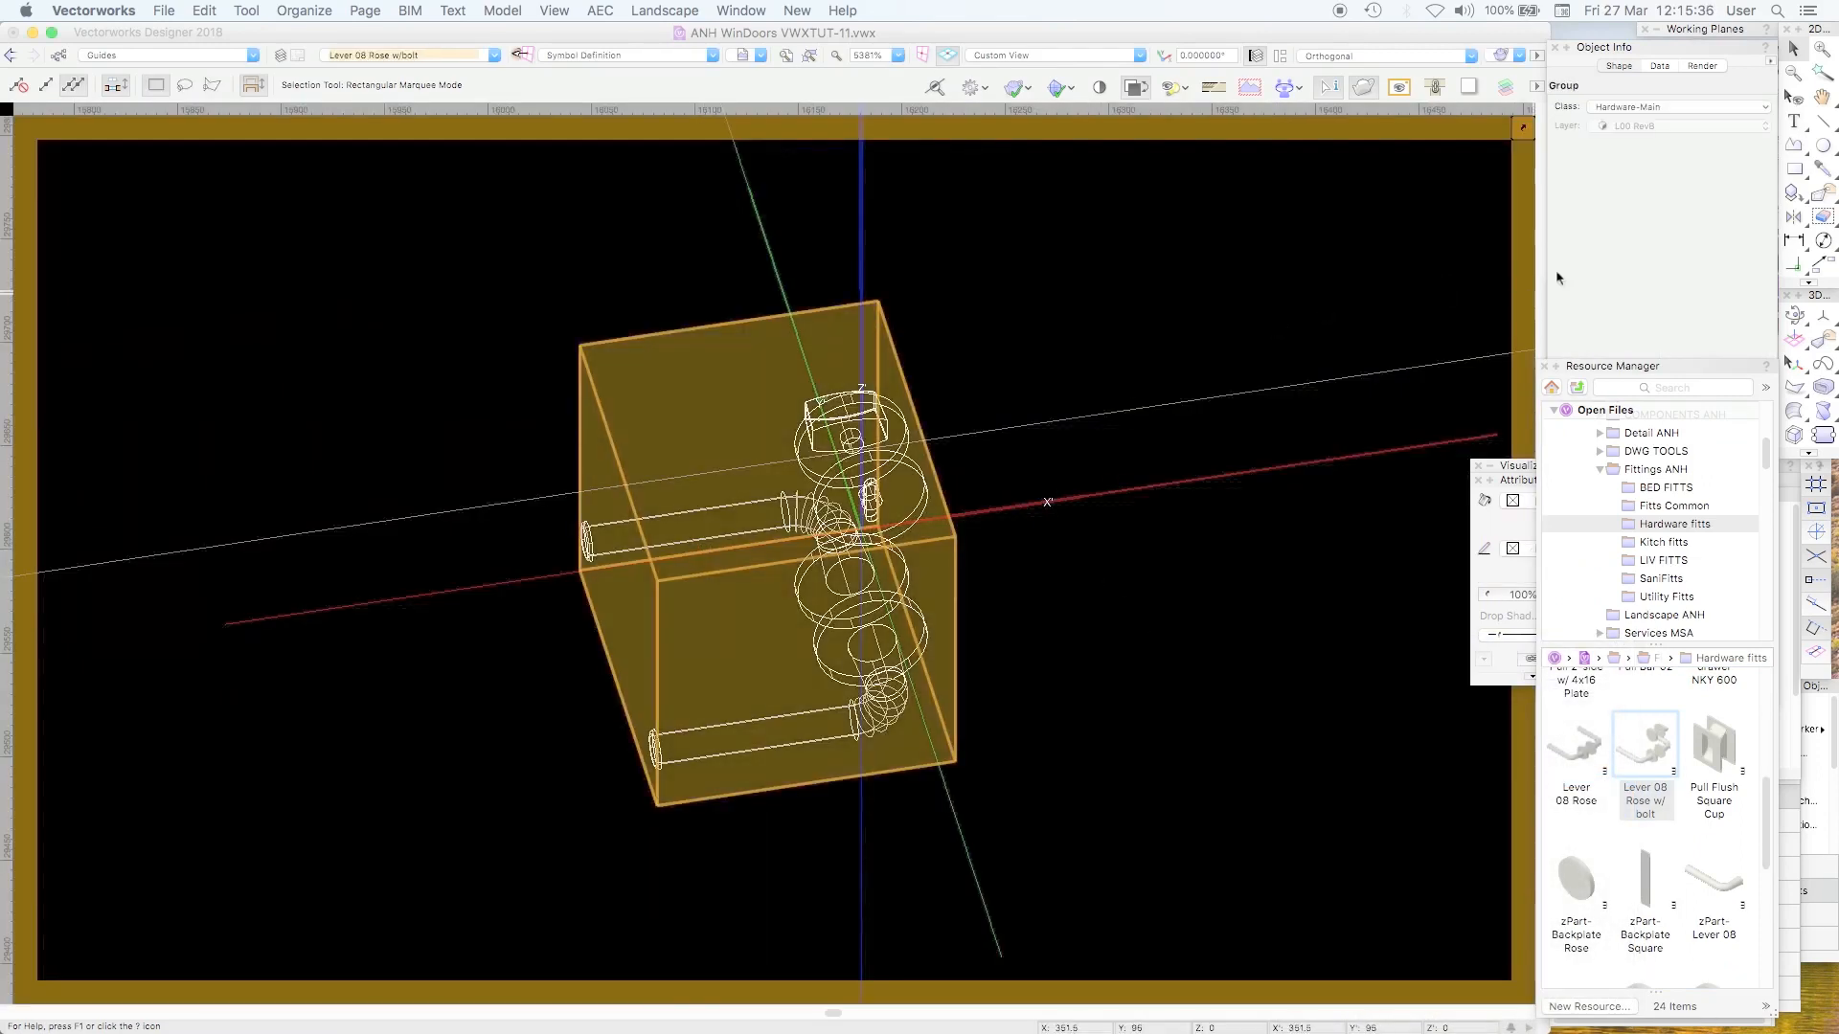
pyautogui.click(889, 470)
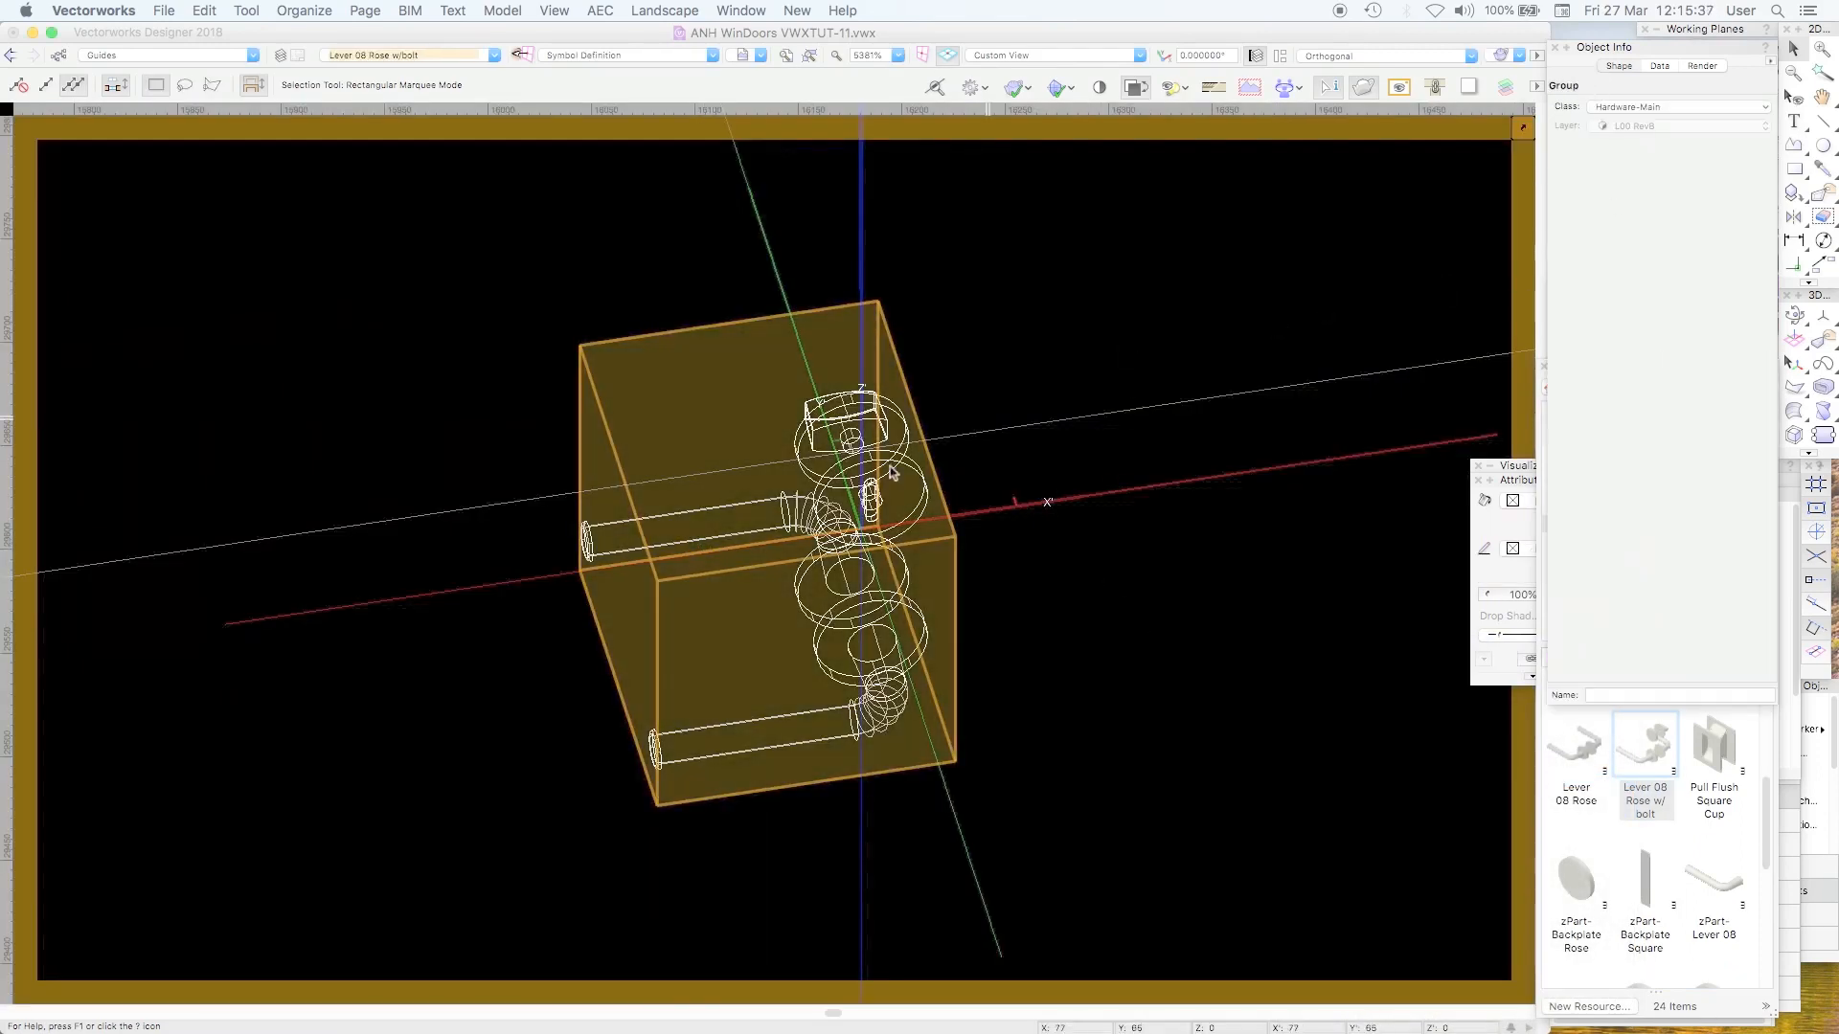
pyautogui.doubleClick(721, 543)
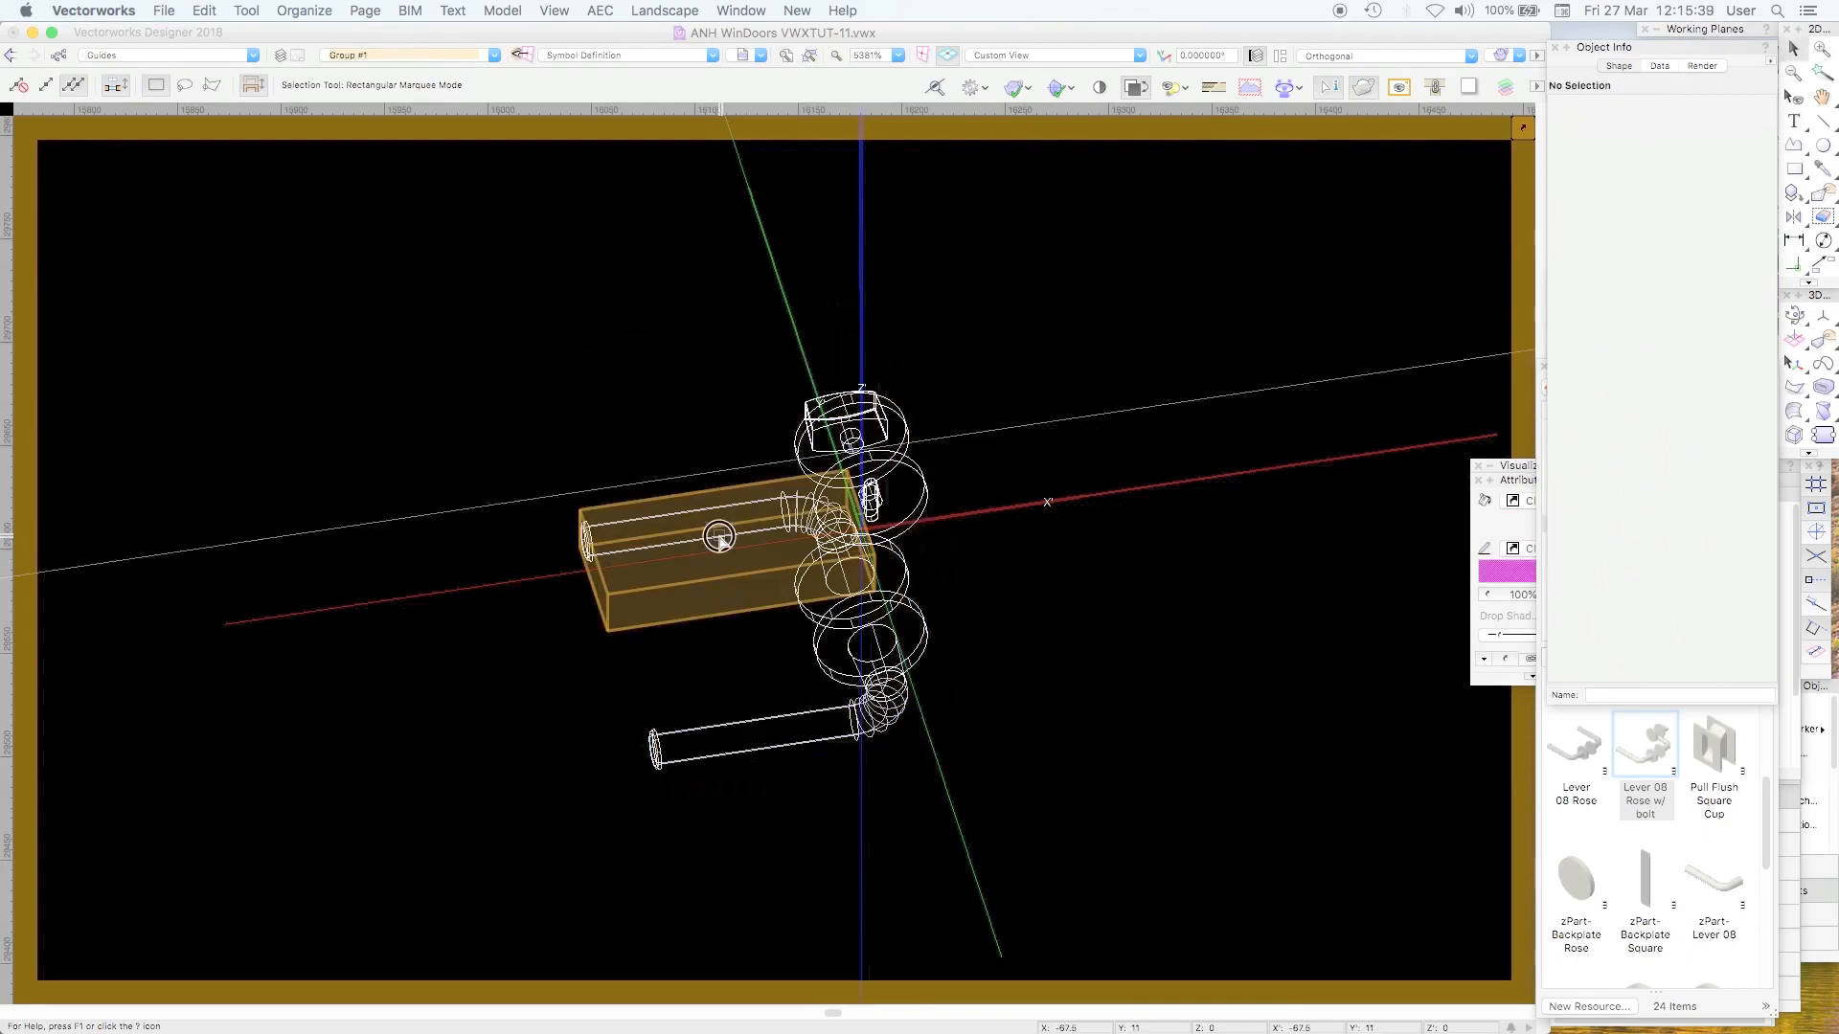
# Step: Enter the nested zPart-Lever 08 symbol and assign its lever solid to the Plastic-Yellow class
pyautogui.click(1245, 571)
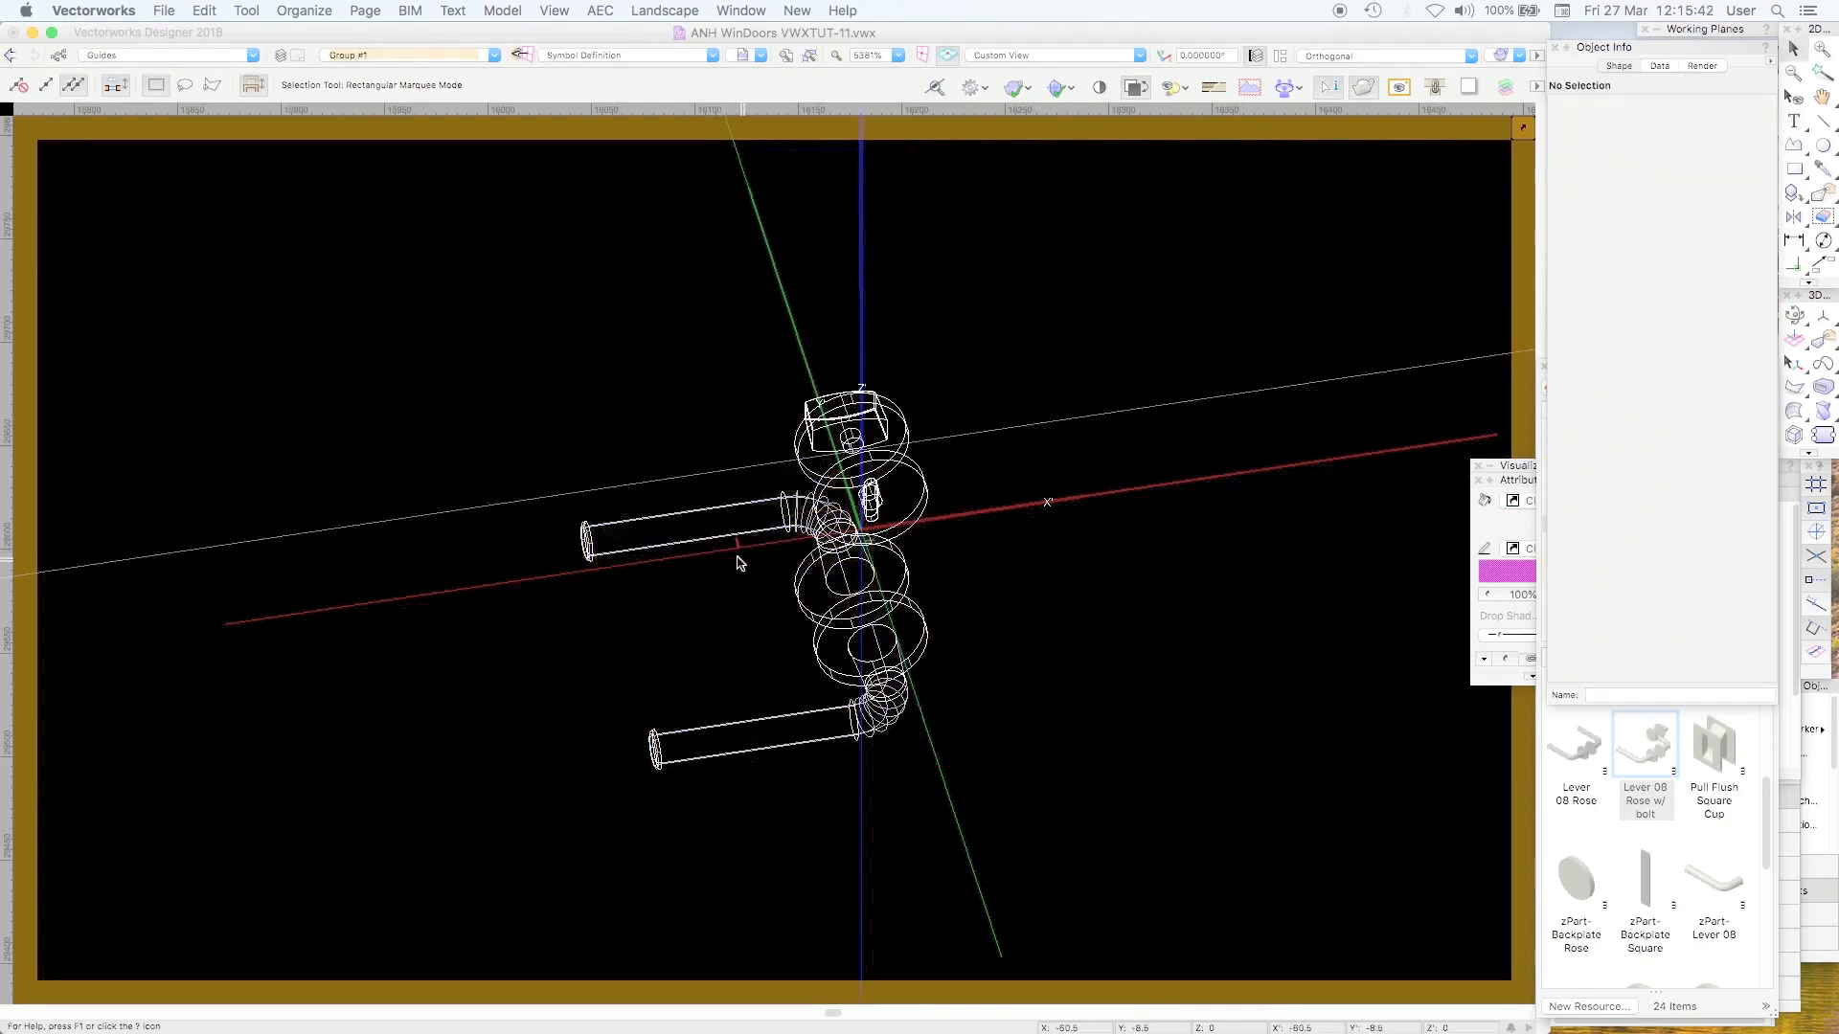
pyautogui.doubleClick(712, 542)
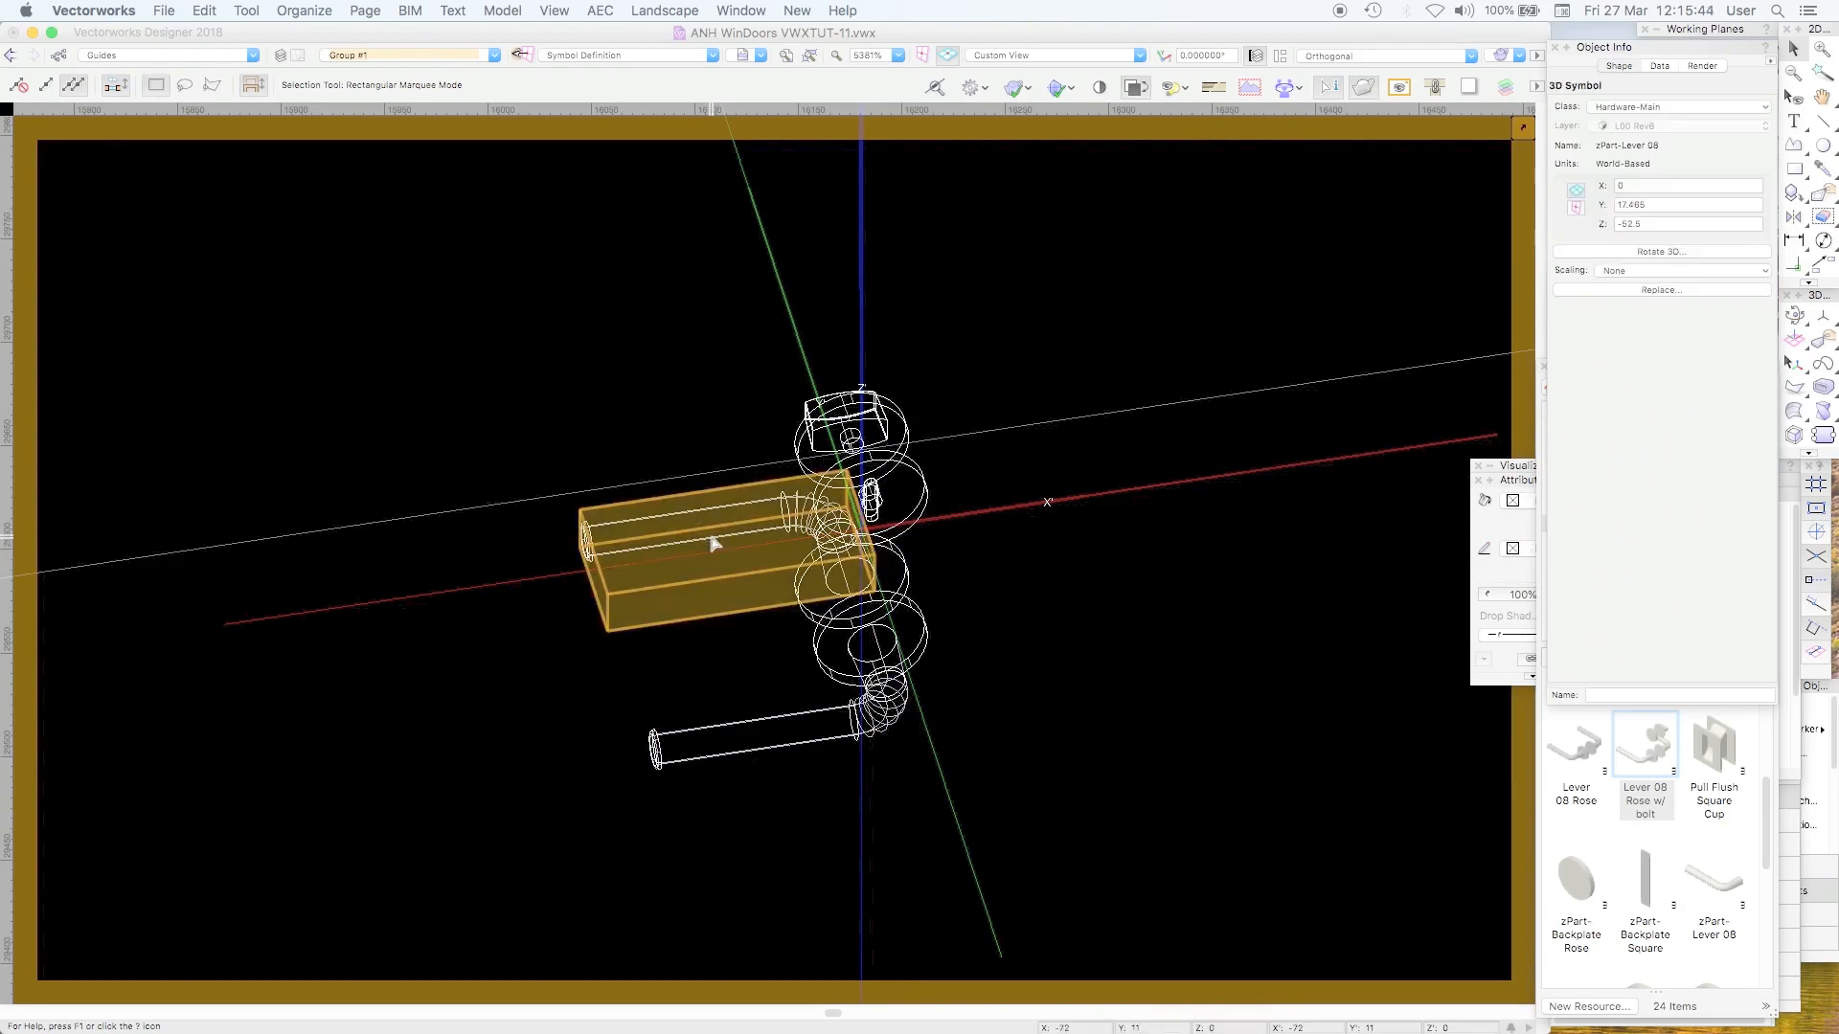
pyautogui.click(730, 579)
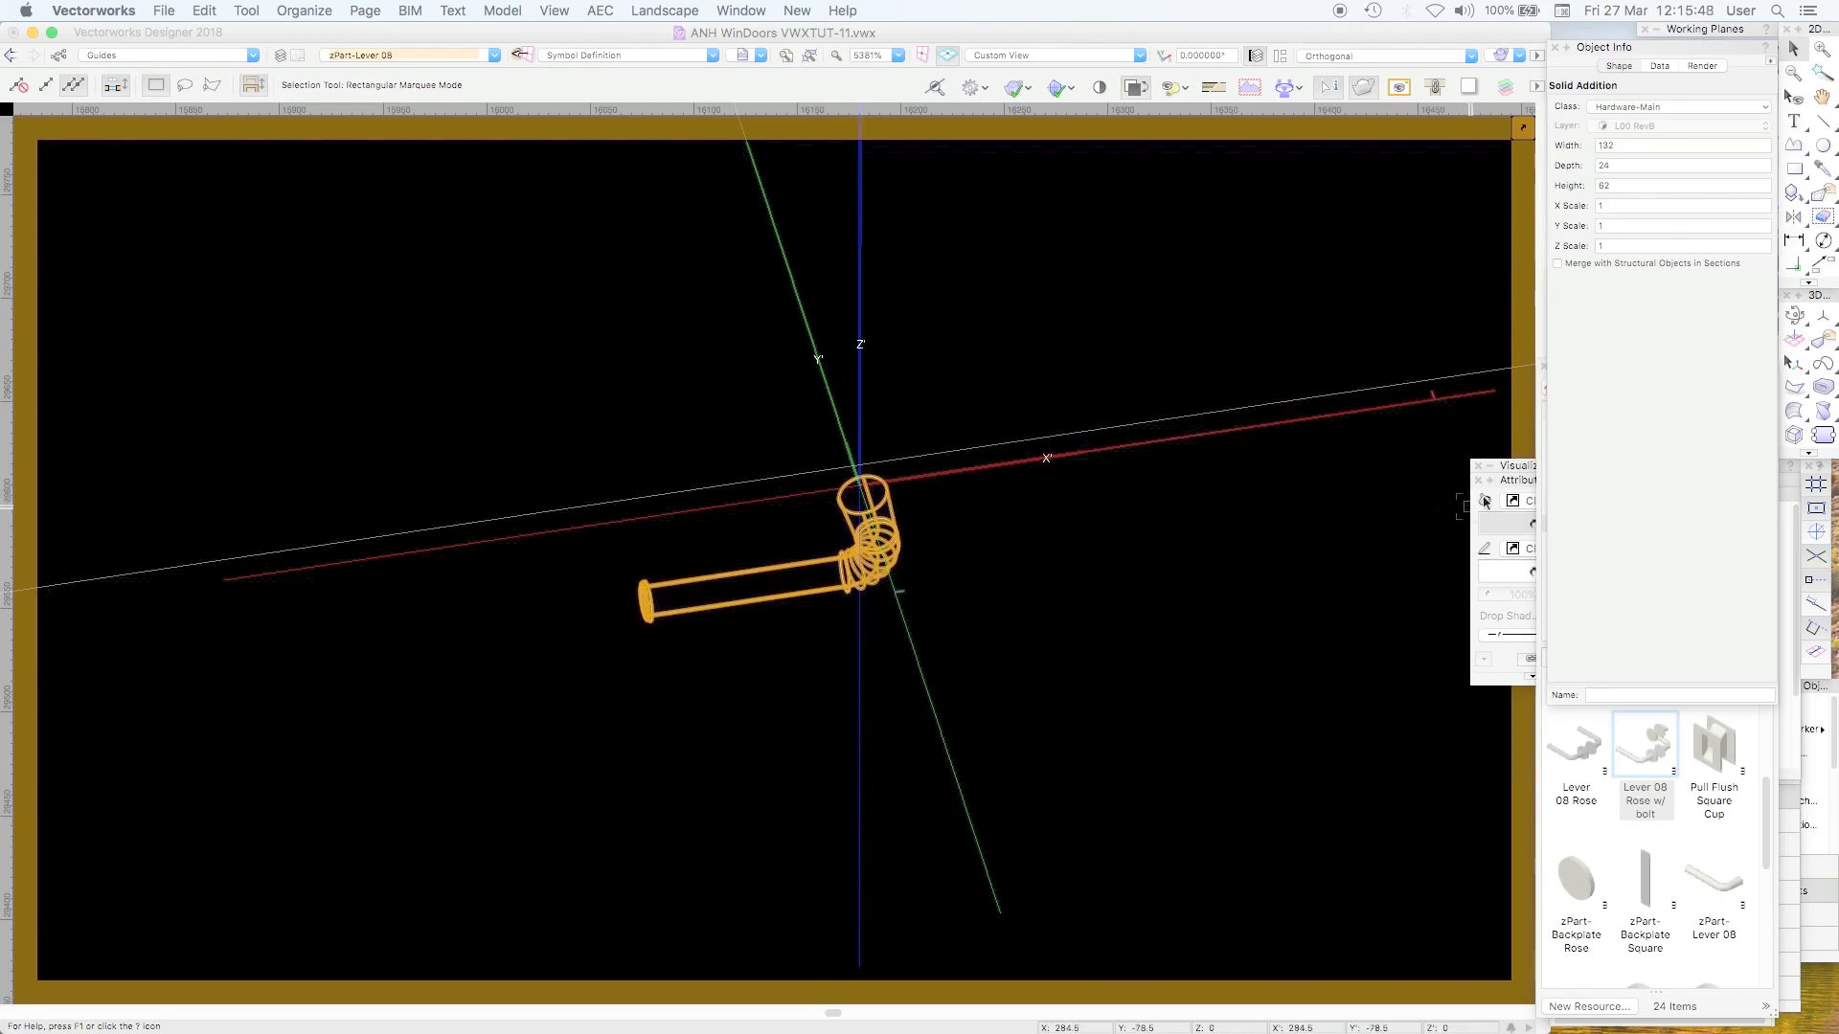
pyautogui.click(1701, 66)
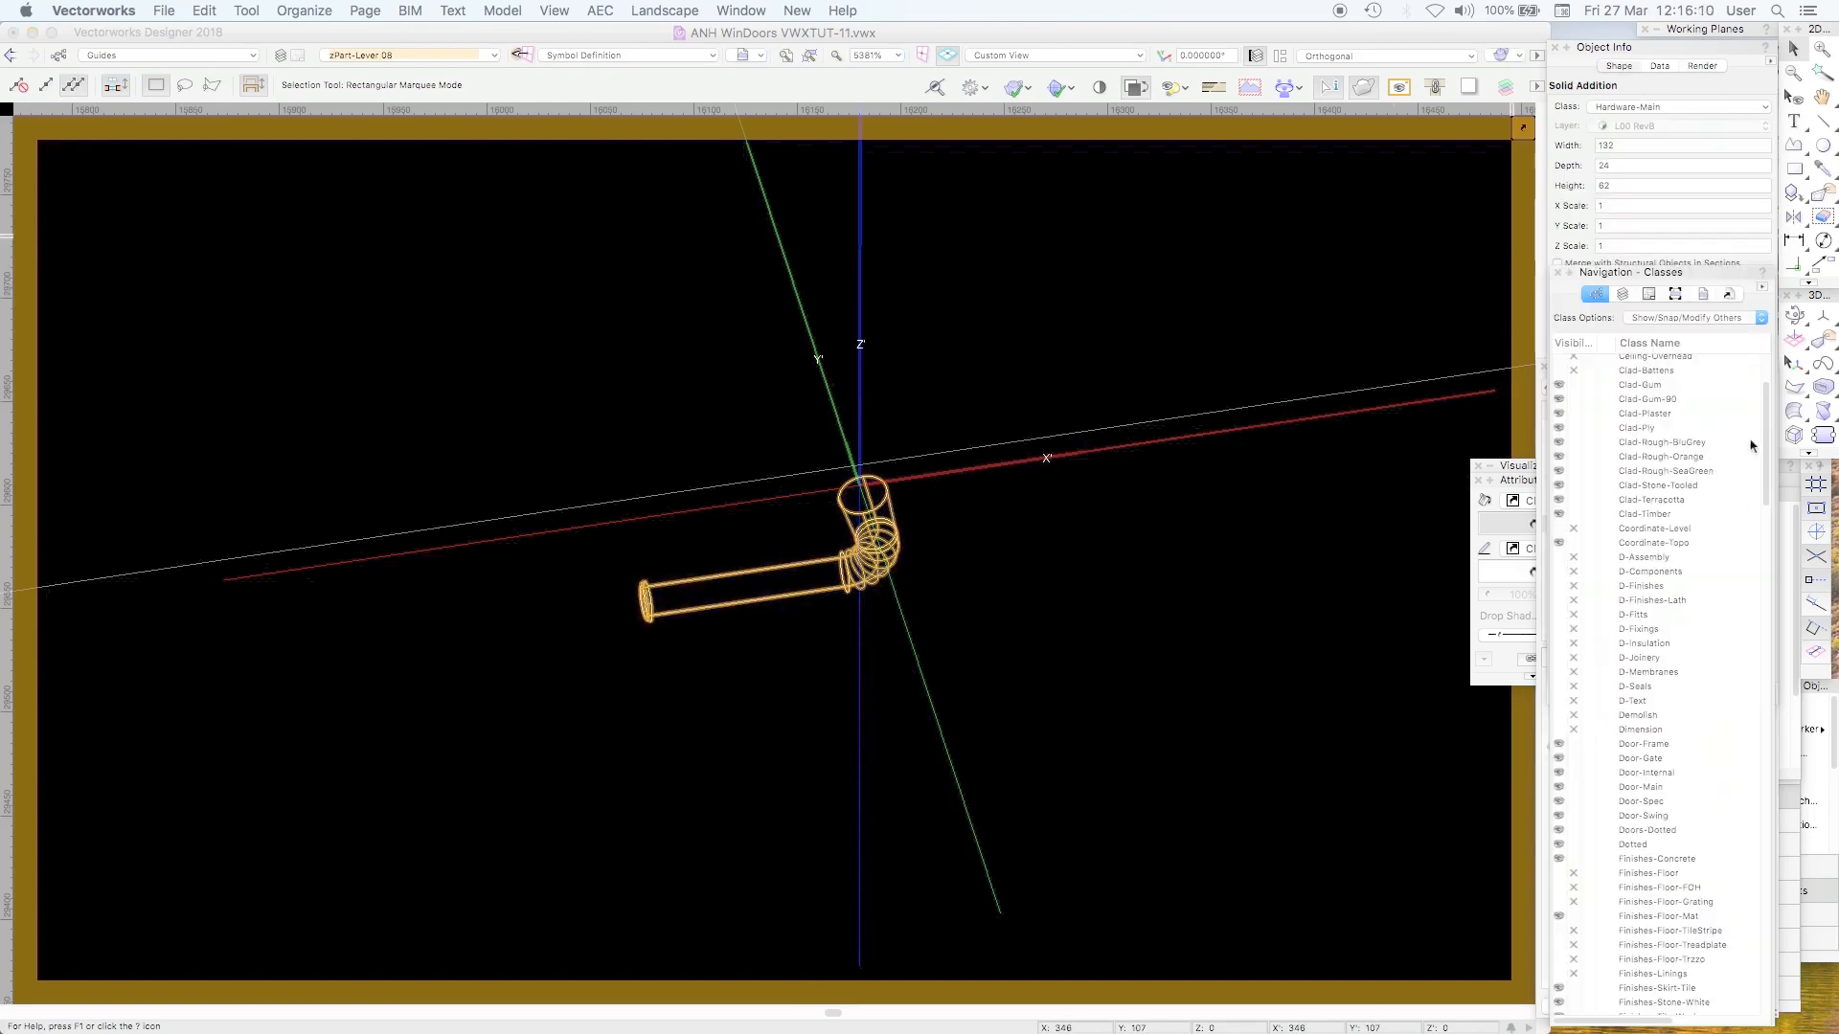
pyautogui.moveTo(1765, 419); pyautogui.dragTo(1798, 691)
pyautogui.click(1662, 510)
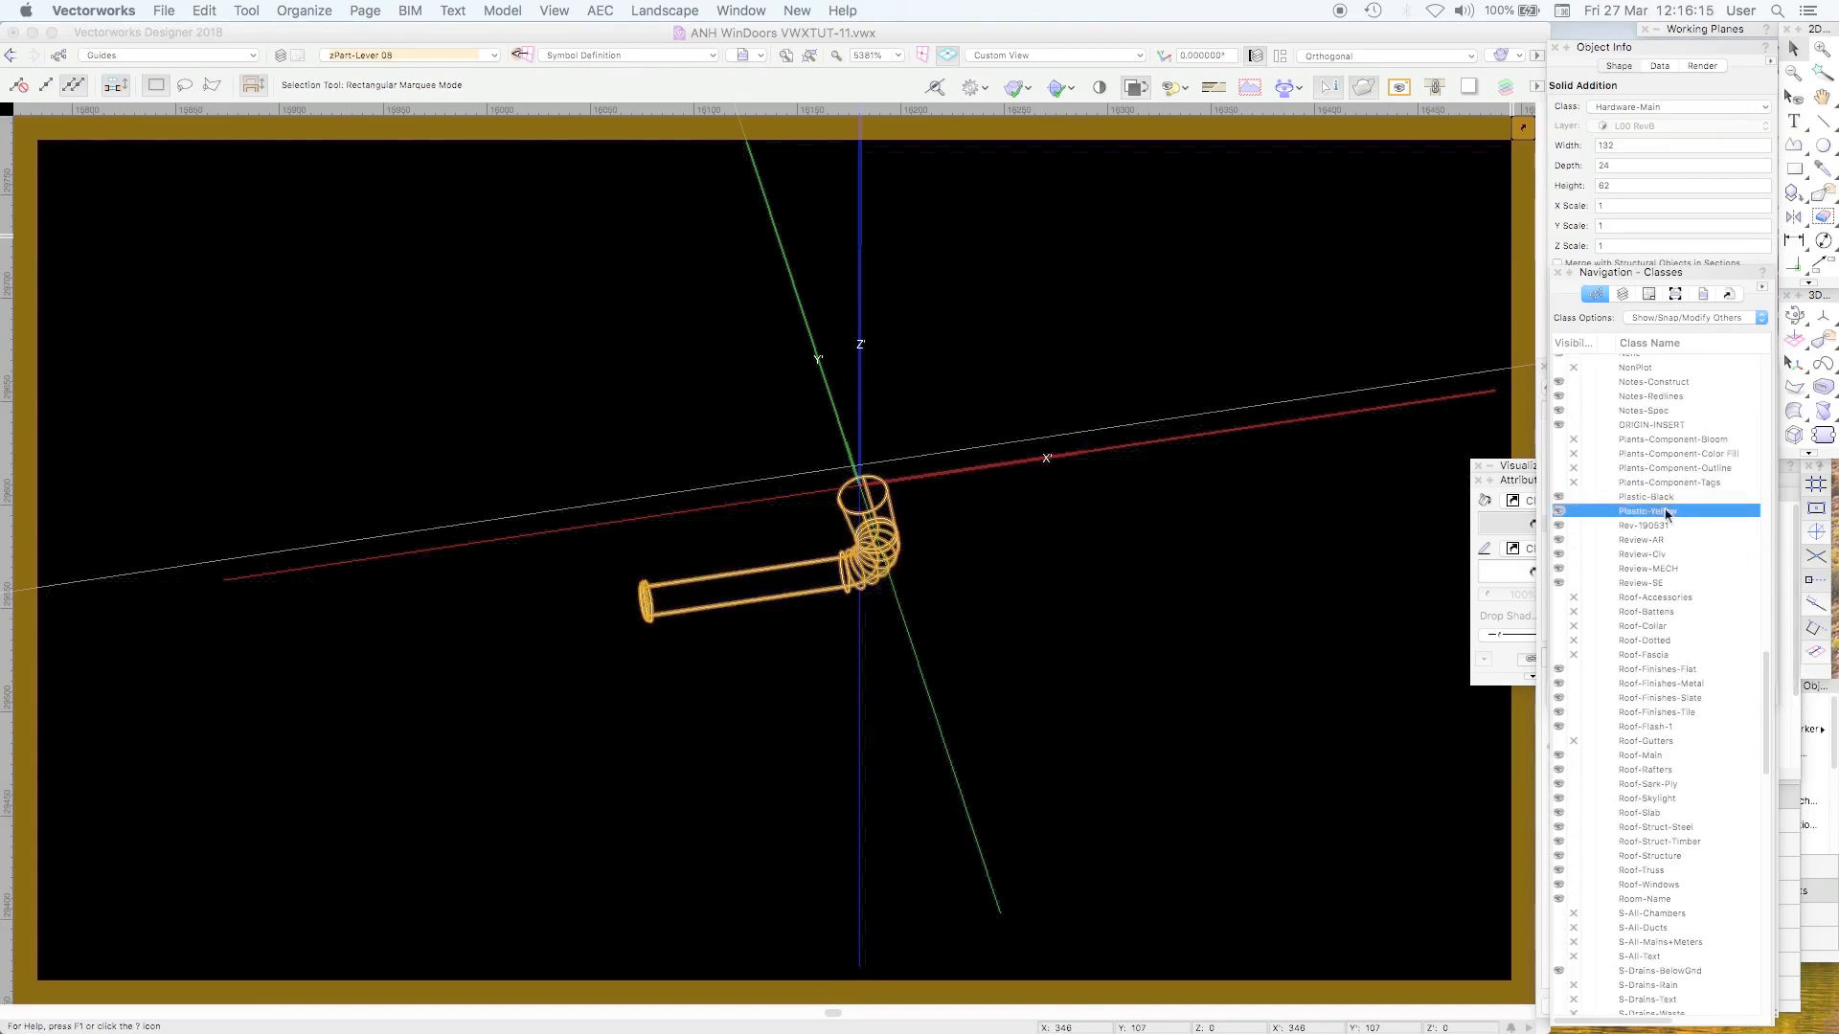
pyautogui.rightClick(1669, 510)
pyautogui.click(1728, 584)
pyautogui.click(1136, 315)
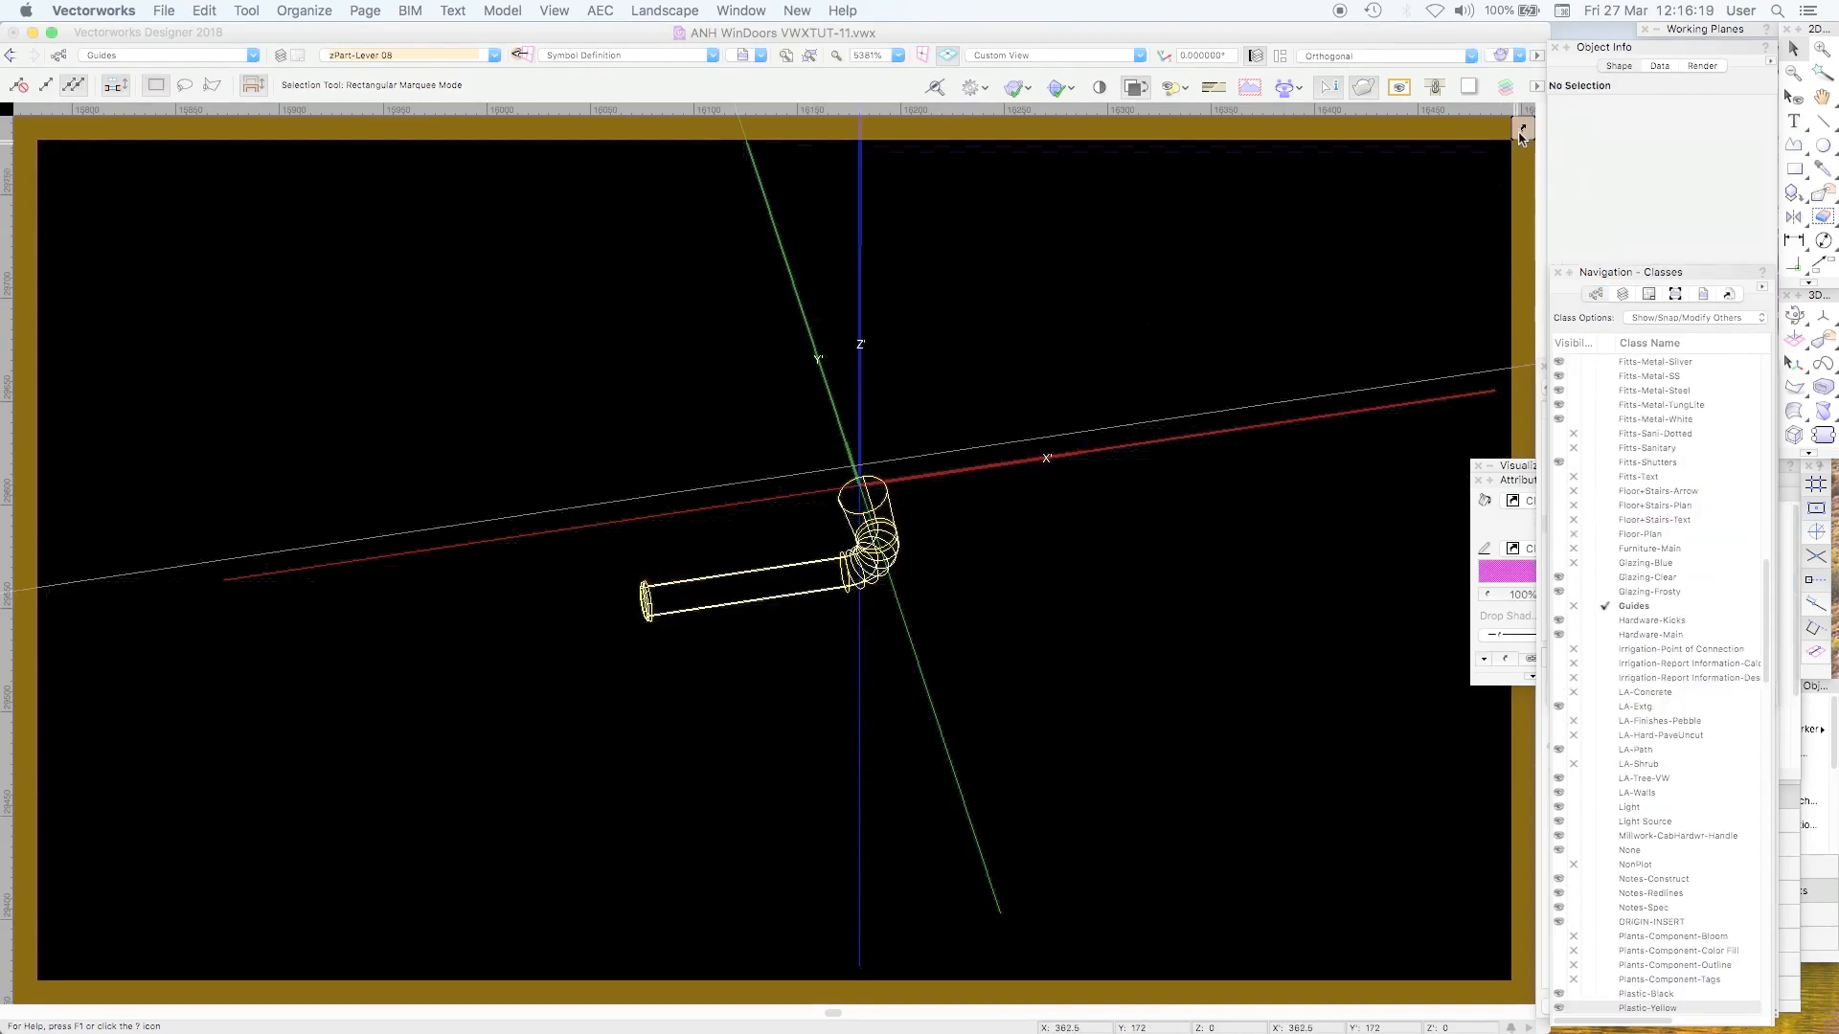
# Step: Exit the handle symbol back to the model and inspect the lever and its rose plates on door XD01
pyautogui.click(1523, 128)
pyautogui.click(1523, 129)
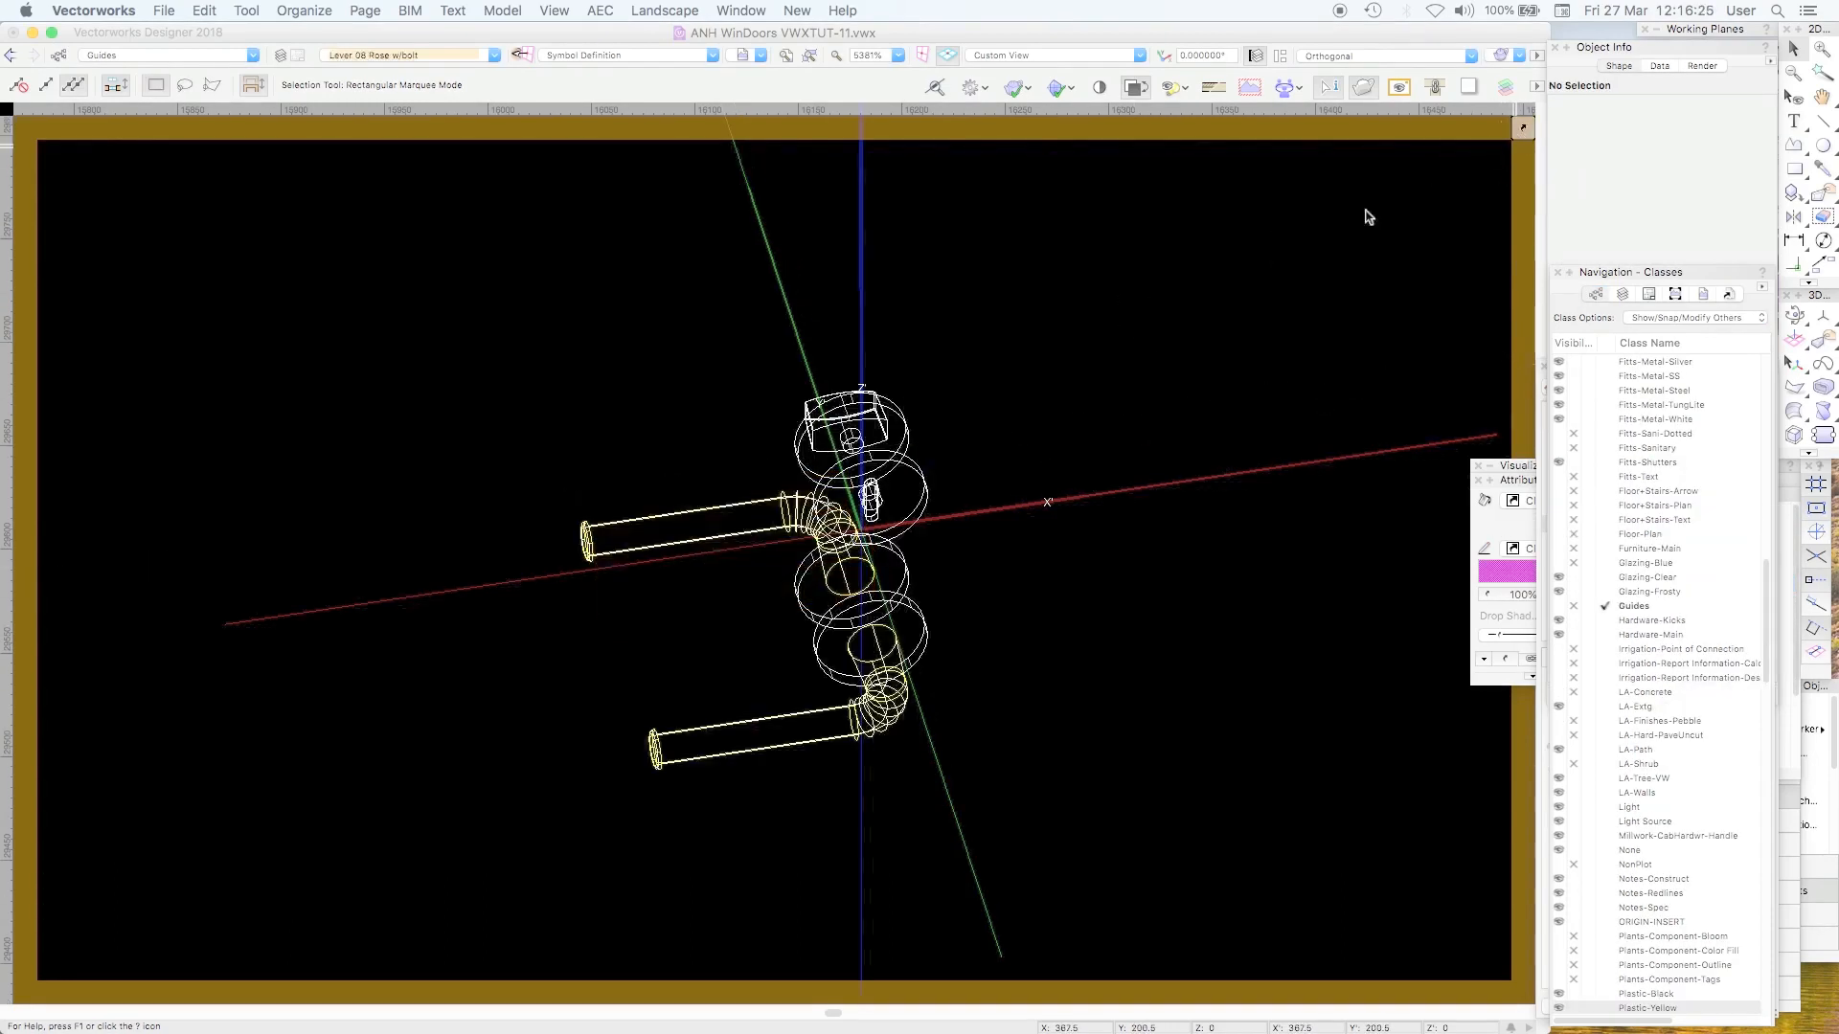
pyautogui.press('super+bracketright')
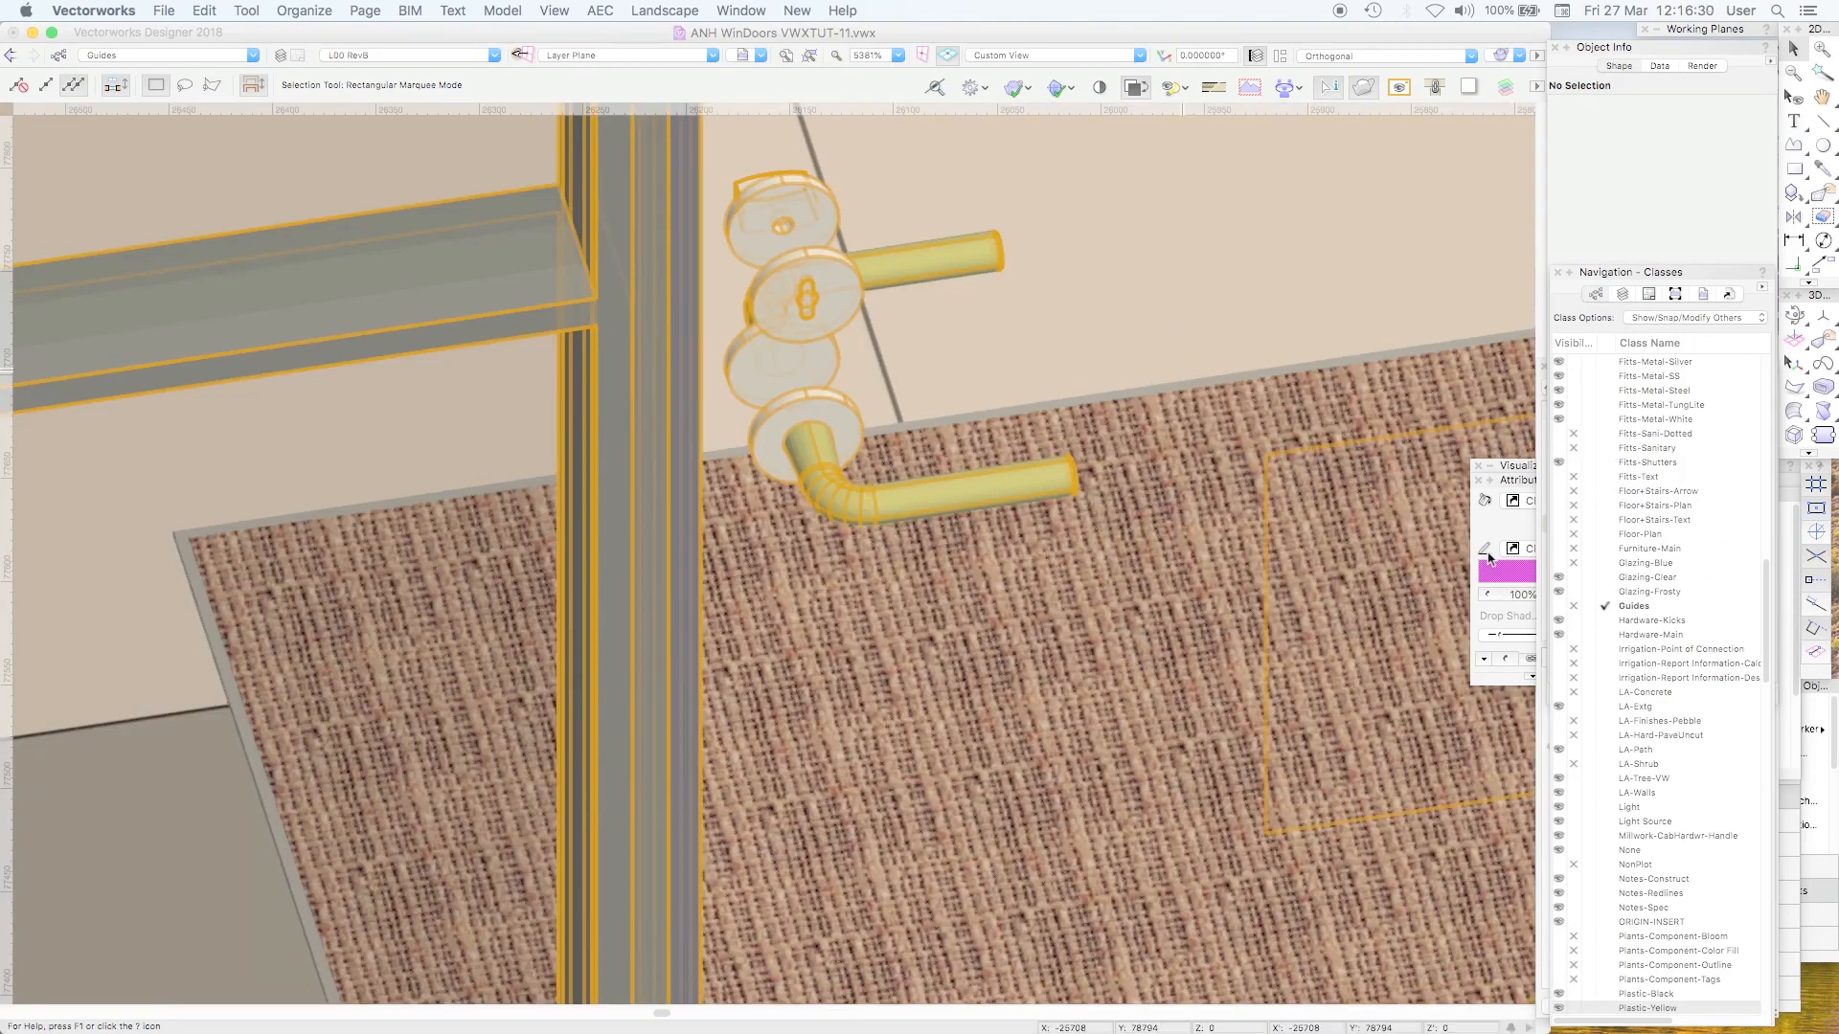
pyautogui.press('super+minus')
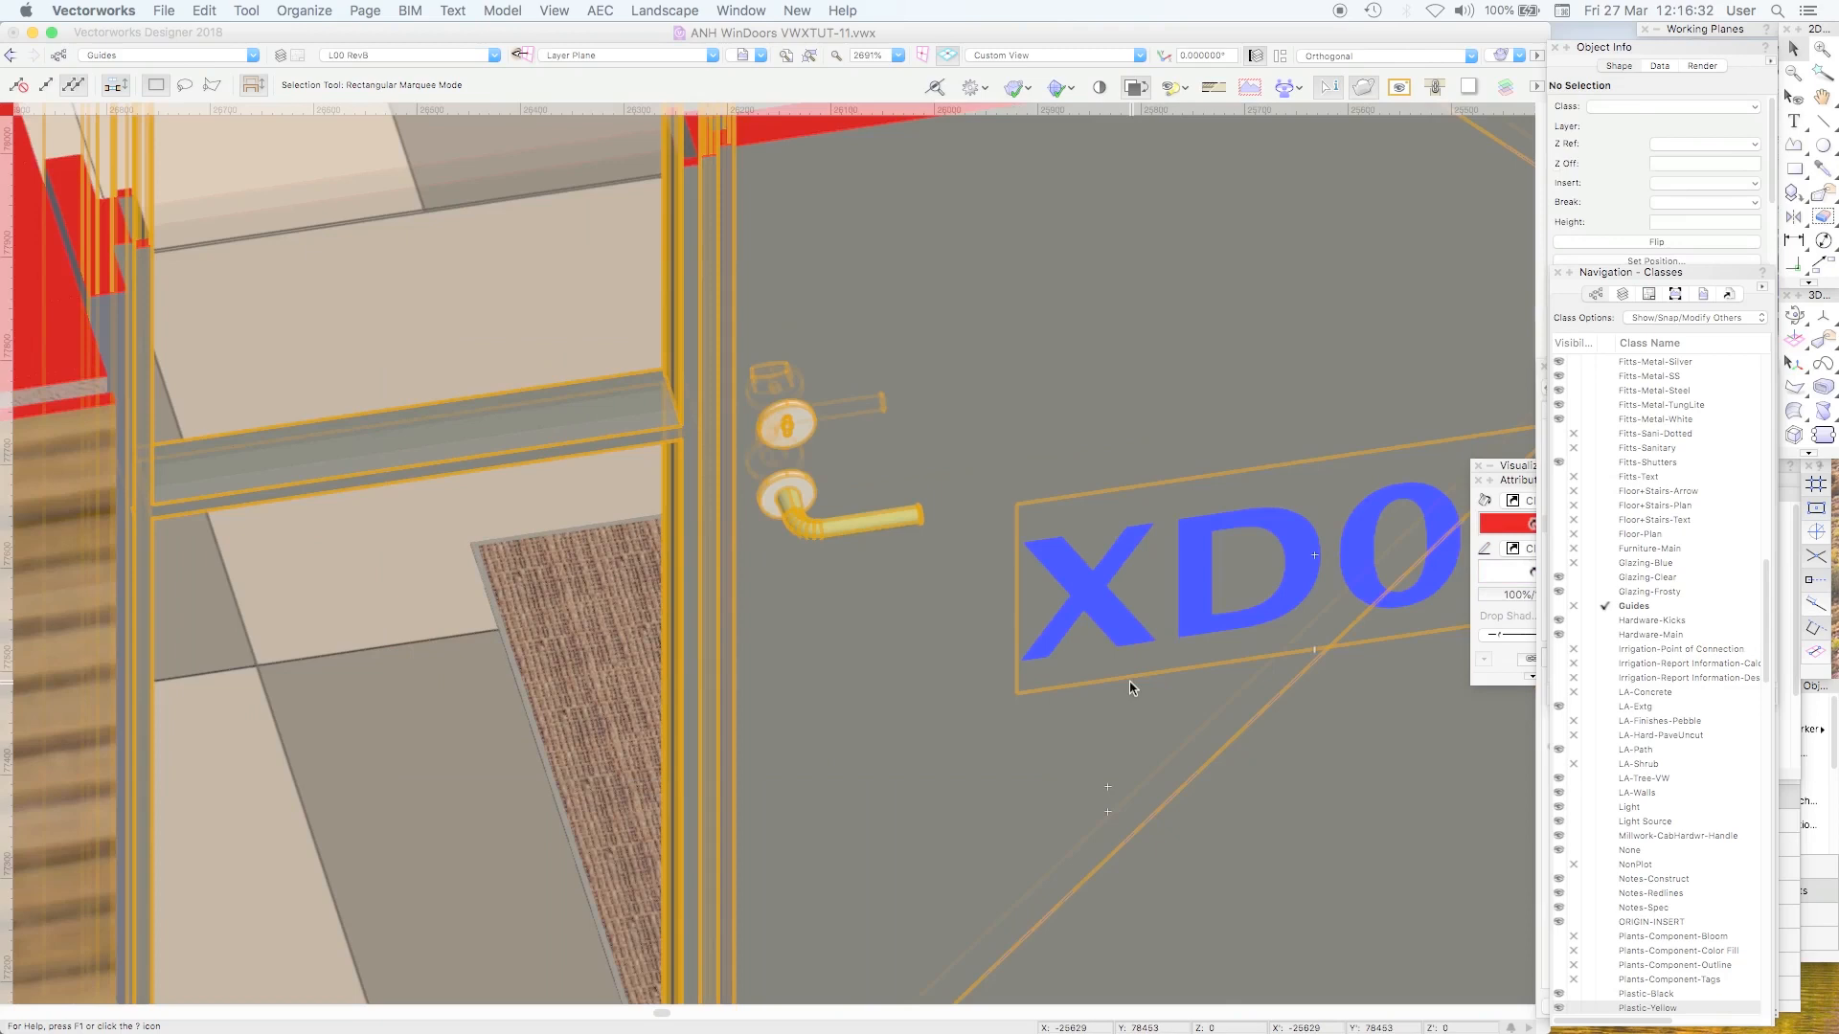
pyautogui.press('super+minus')
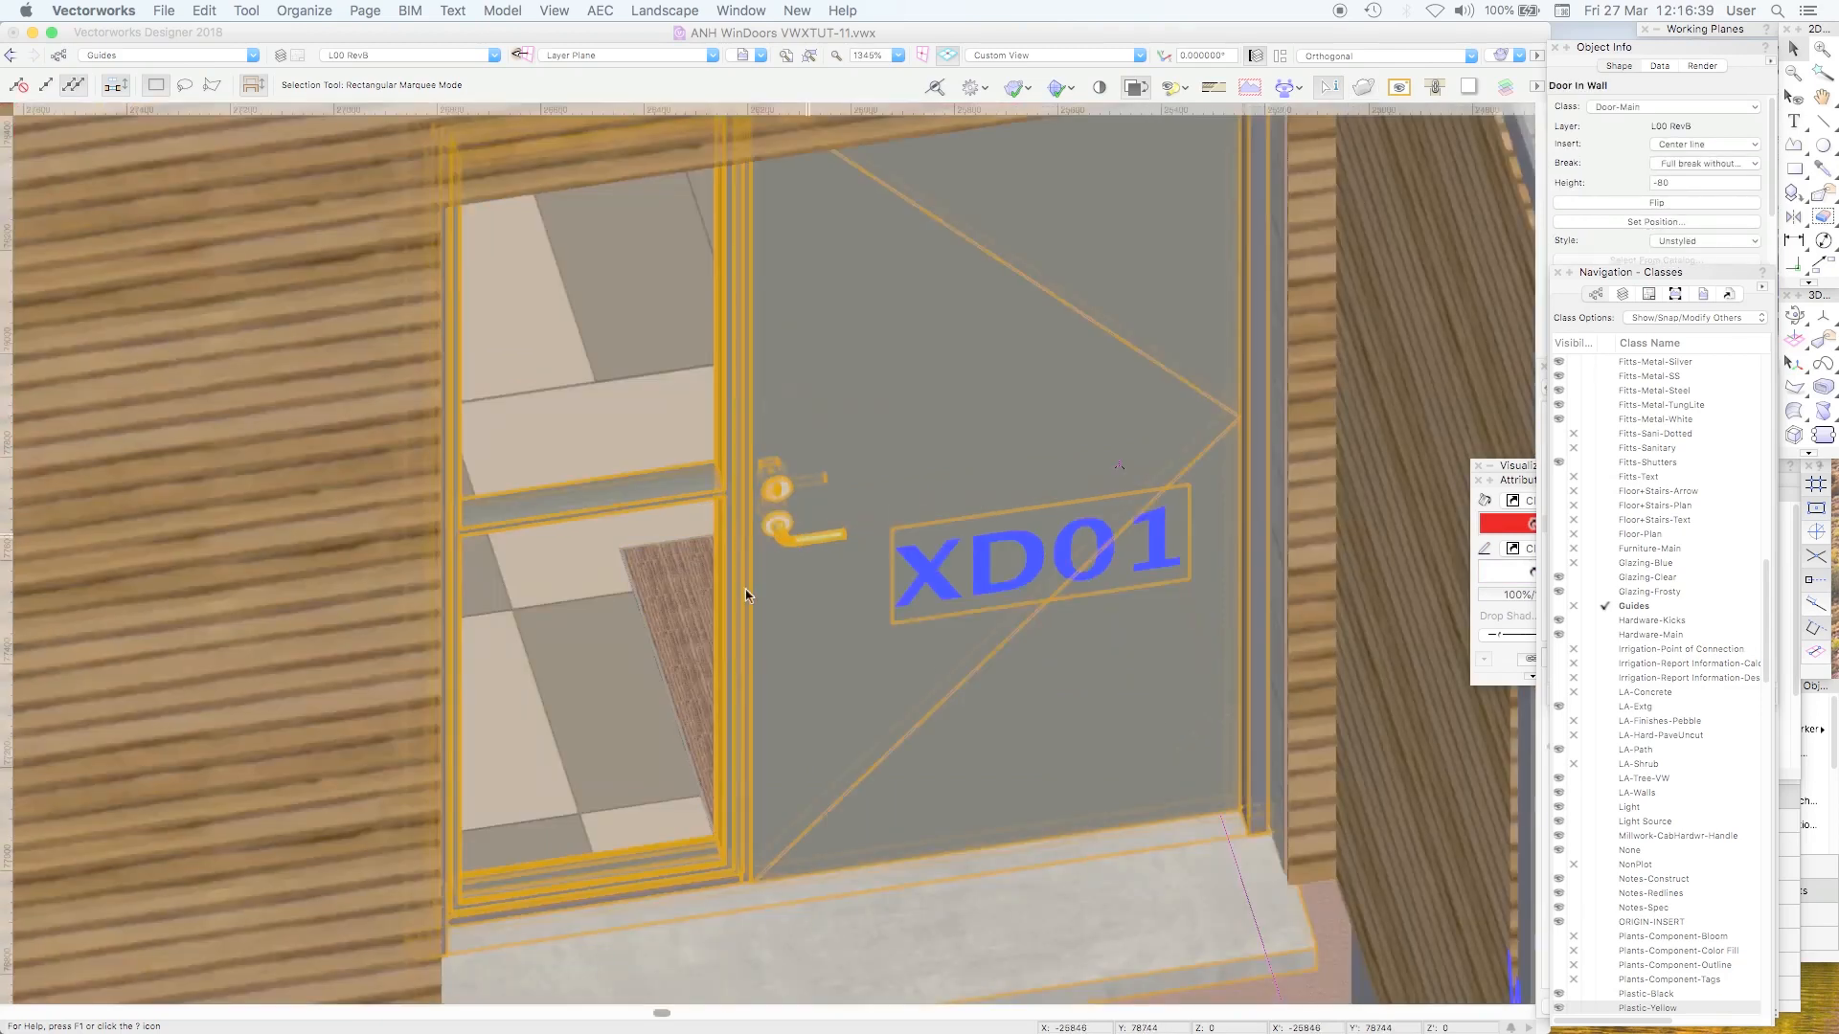
pyautogui.click(598, 711)
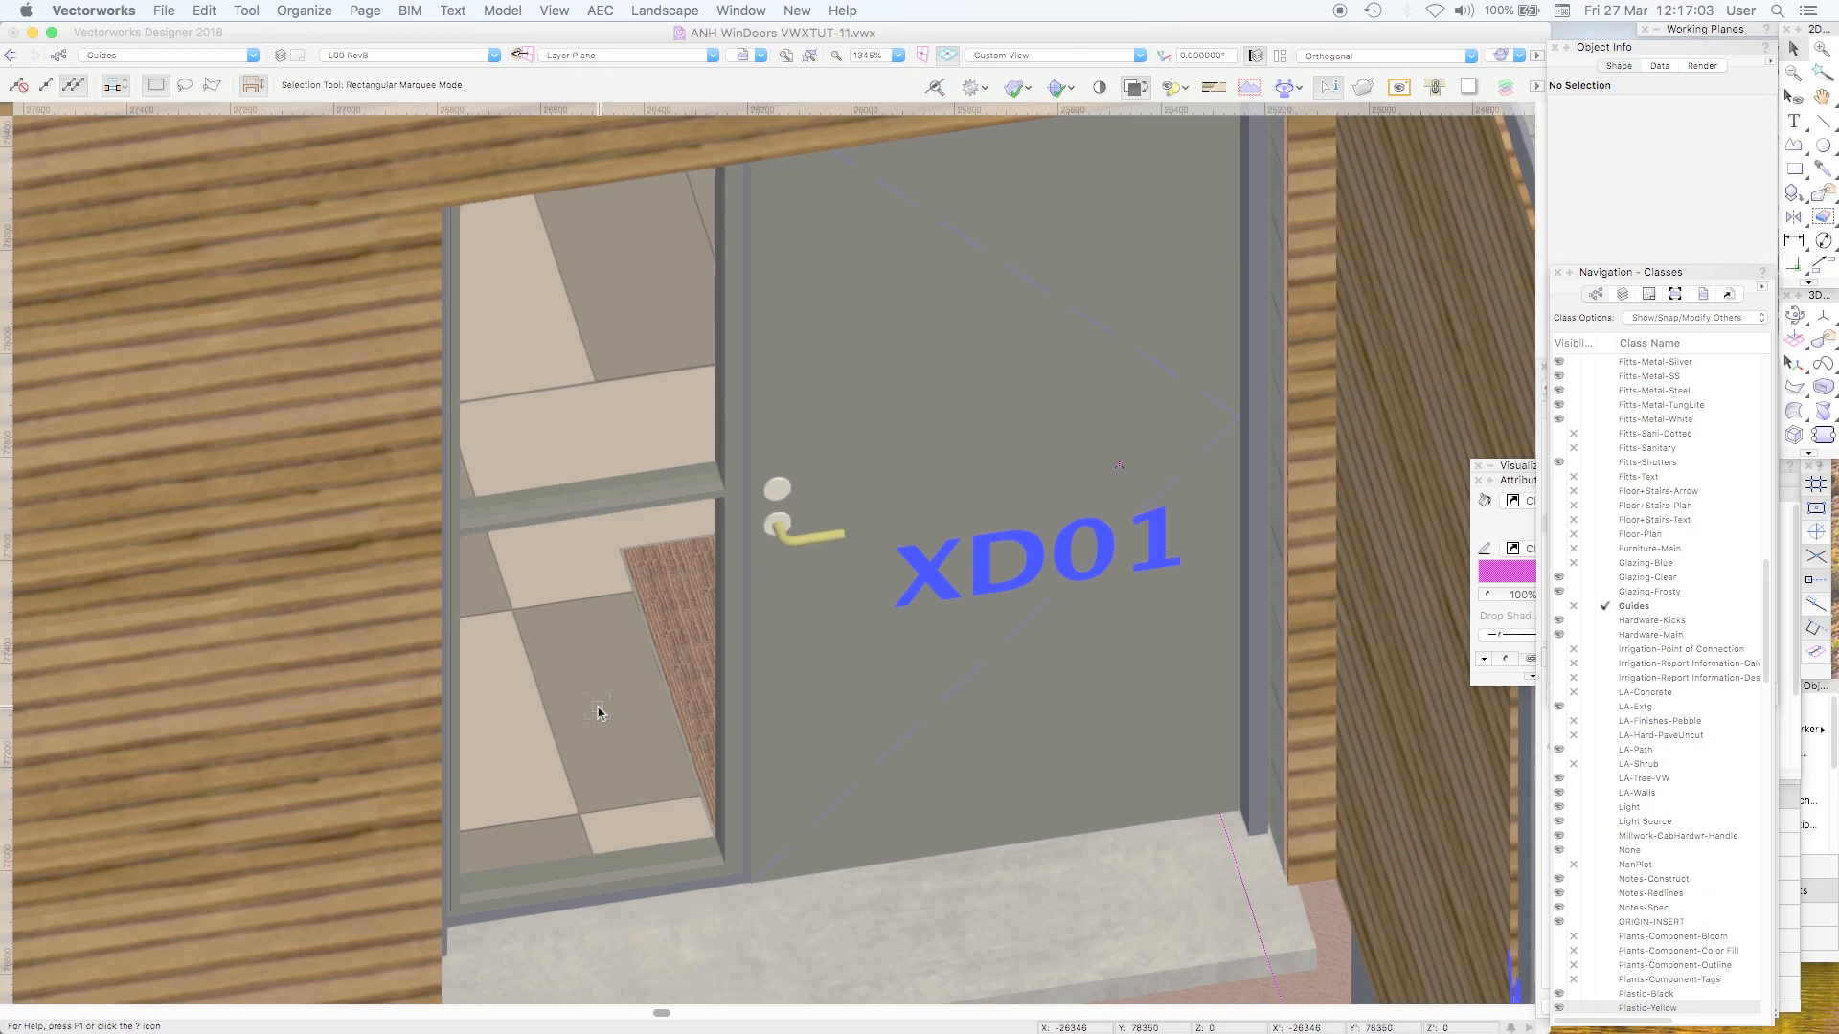
# Step: Open the 3D component of the Lever 08 Rose w/bolt symbol and examine both levers enlarged in Top view
pyautogui.click(1541, 769)
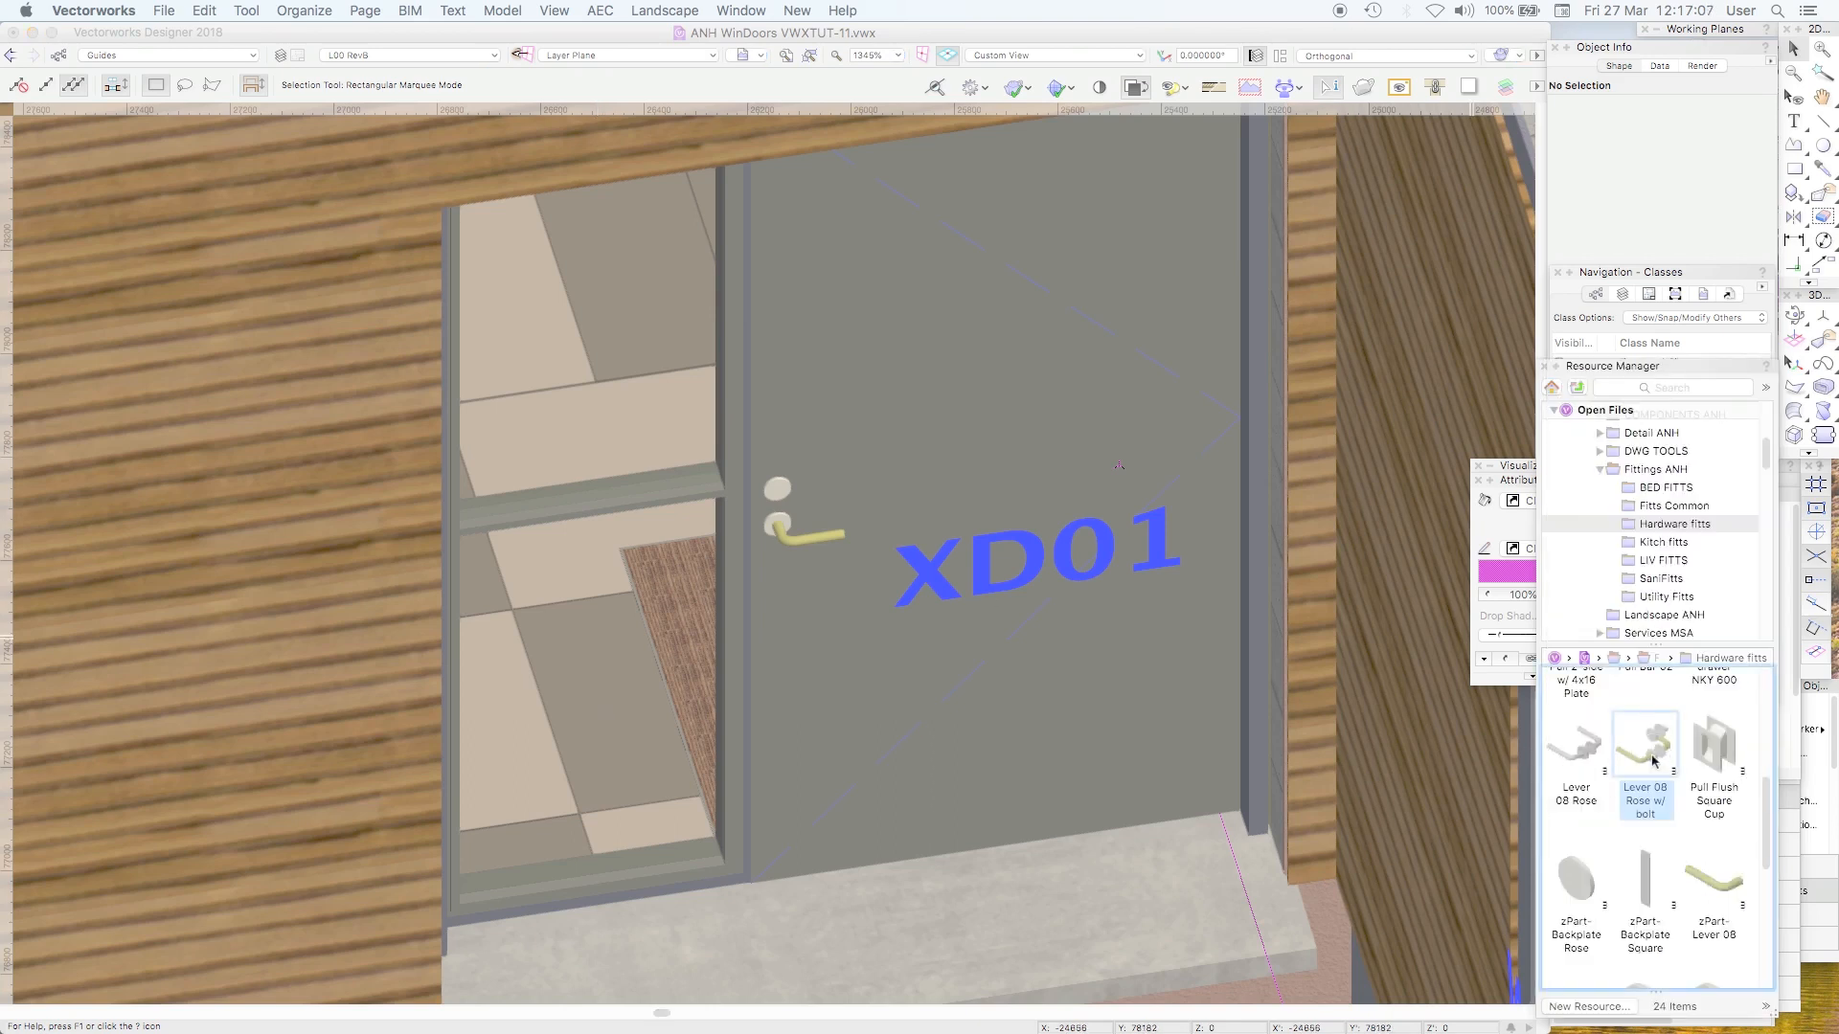
pyautogui.rightClick(1652, 762)
pyautogui.click(1532, 779)
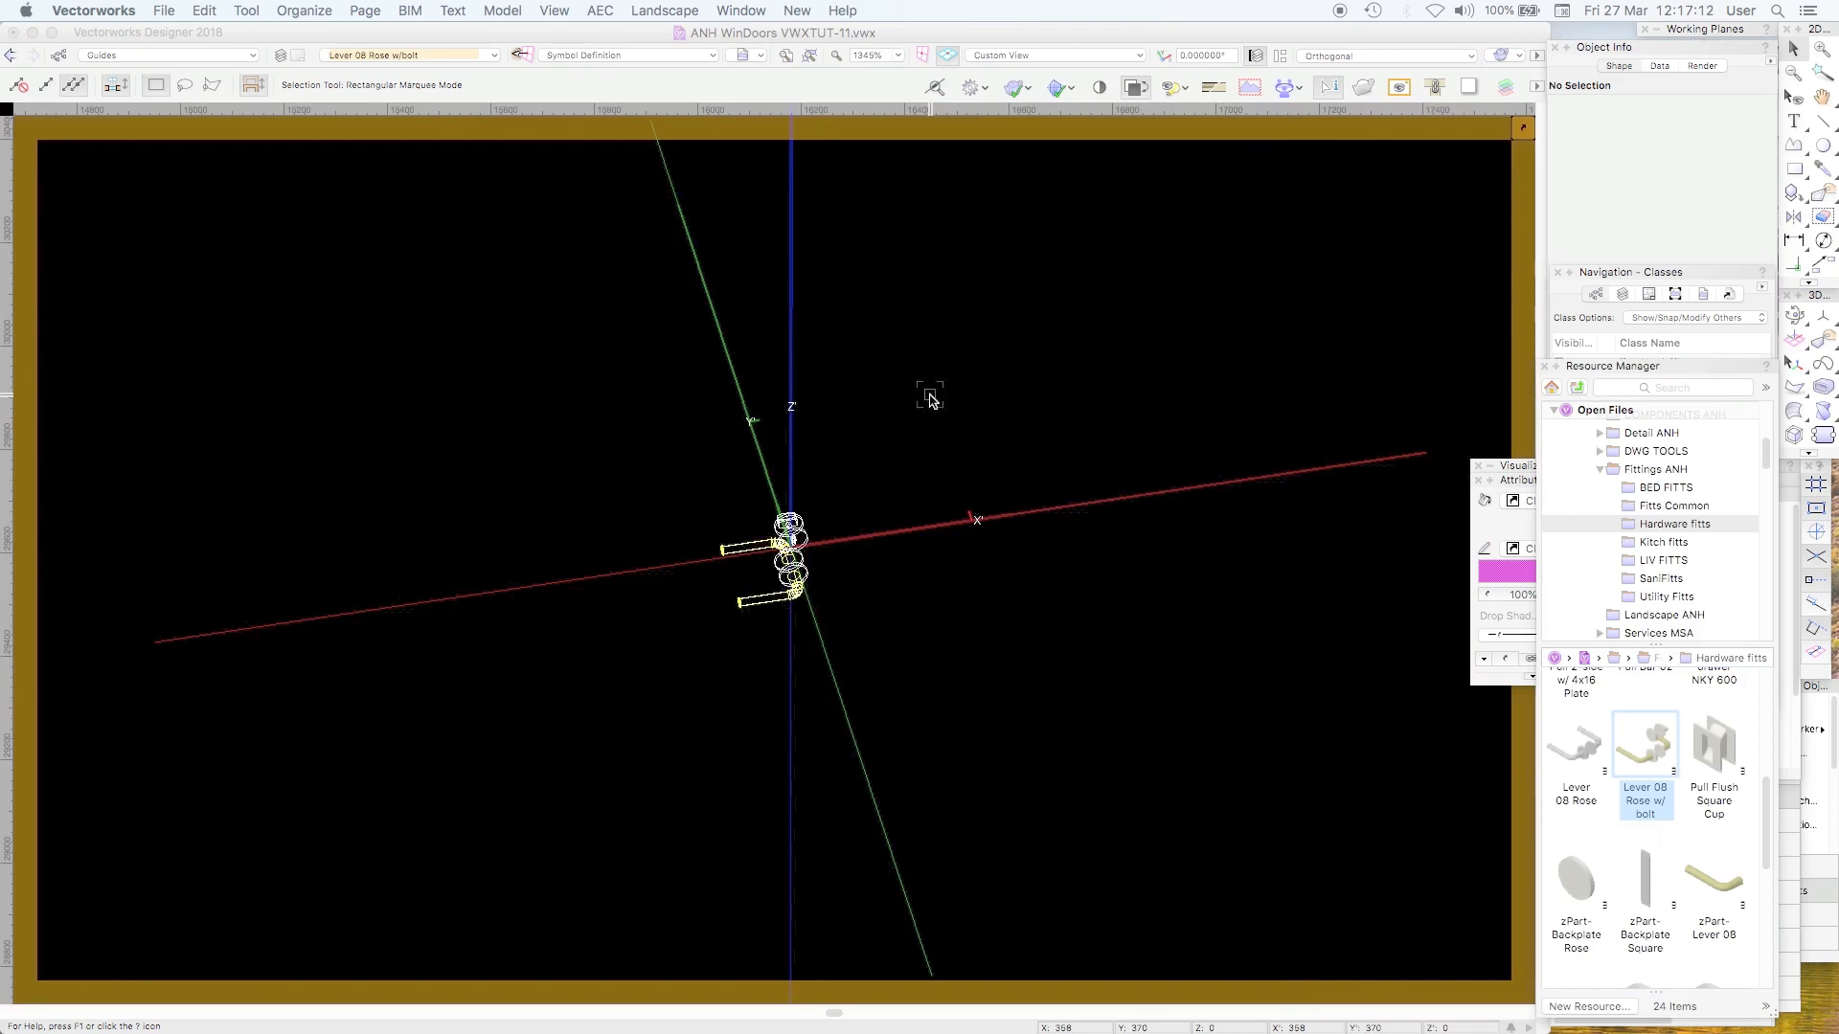
pyautogui.press('super+5')
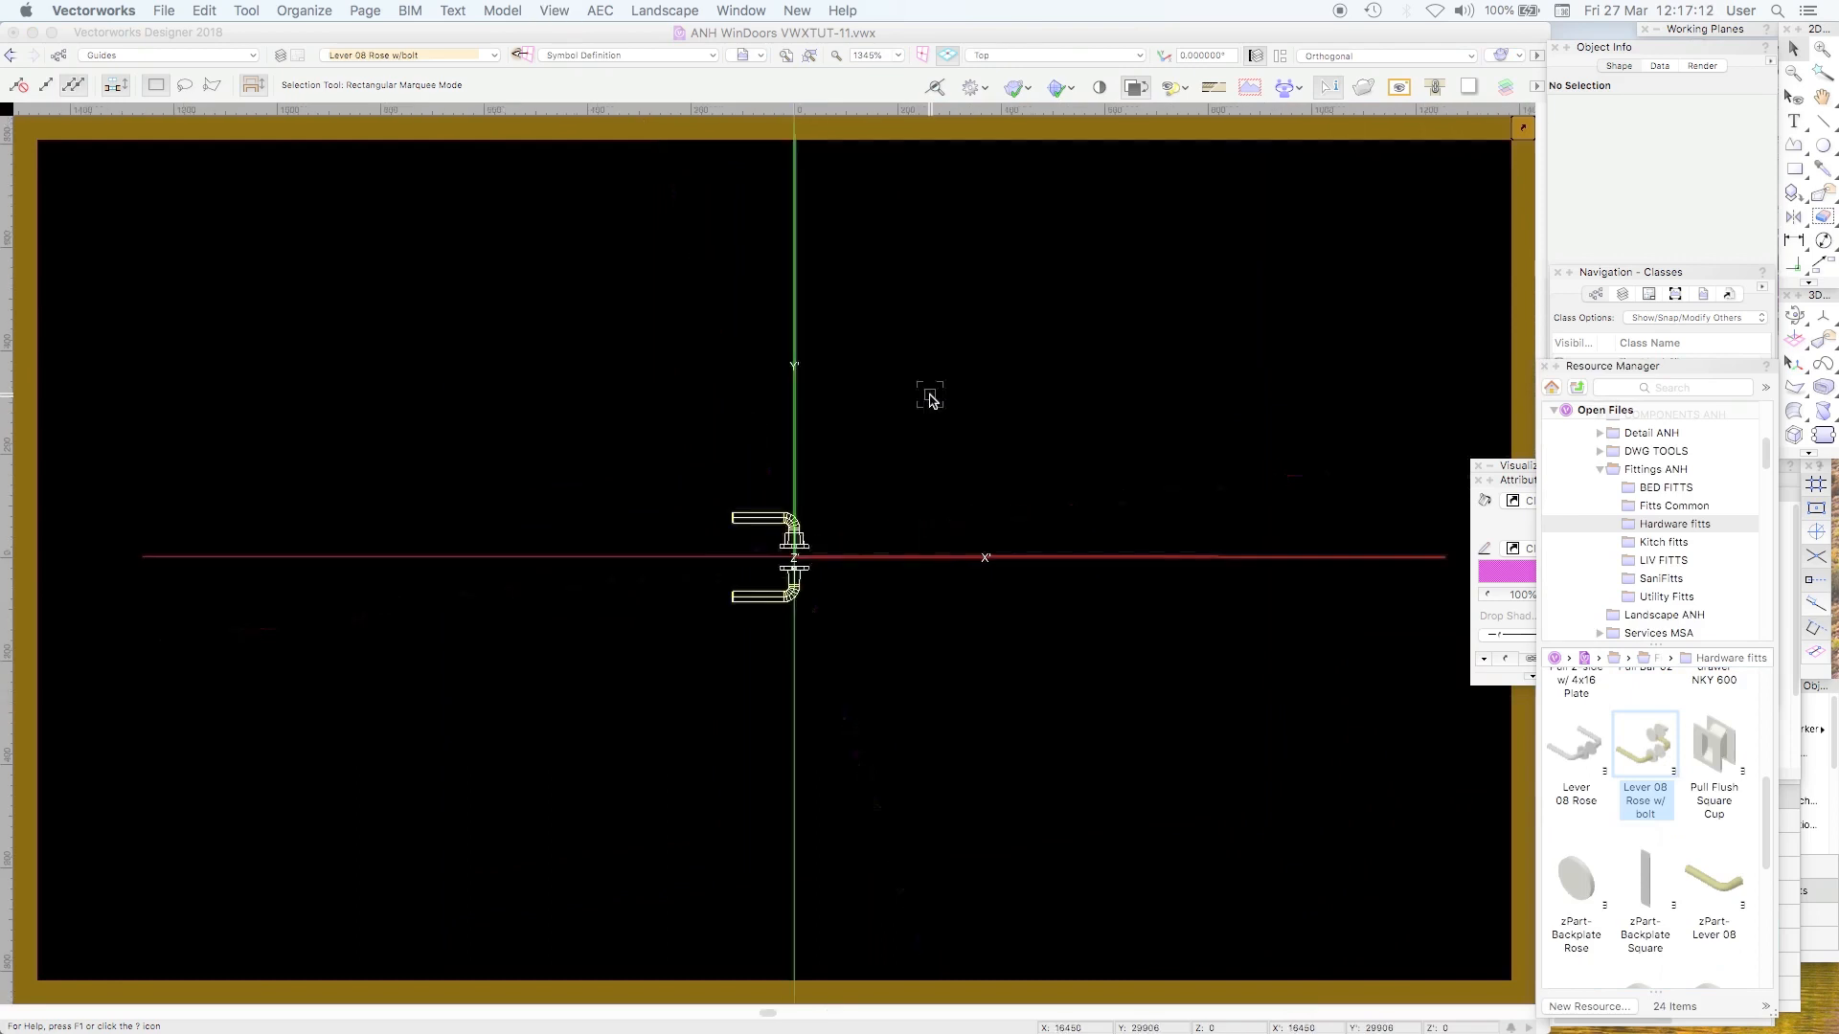
pyautogui.click(1820, 51)
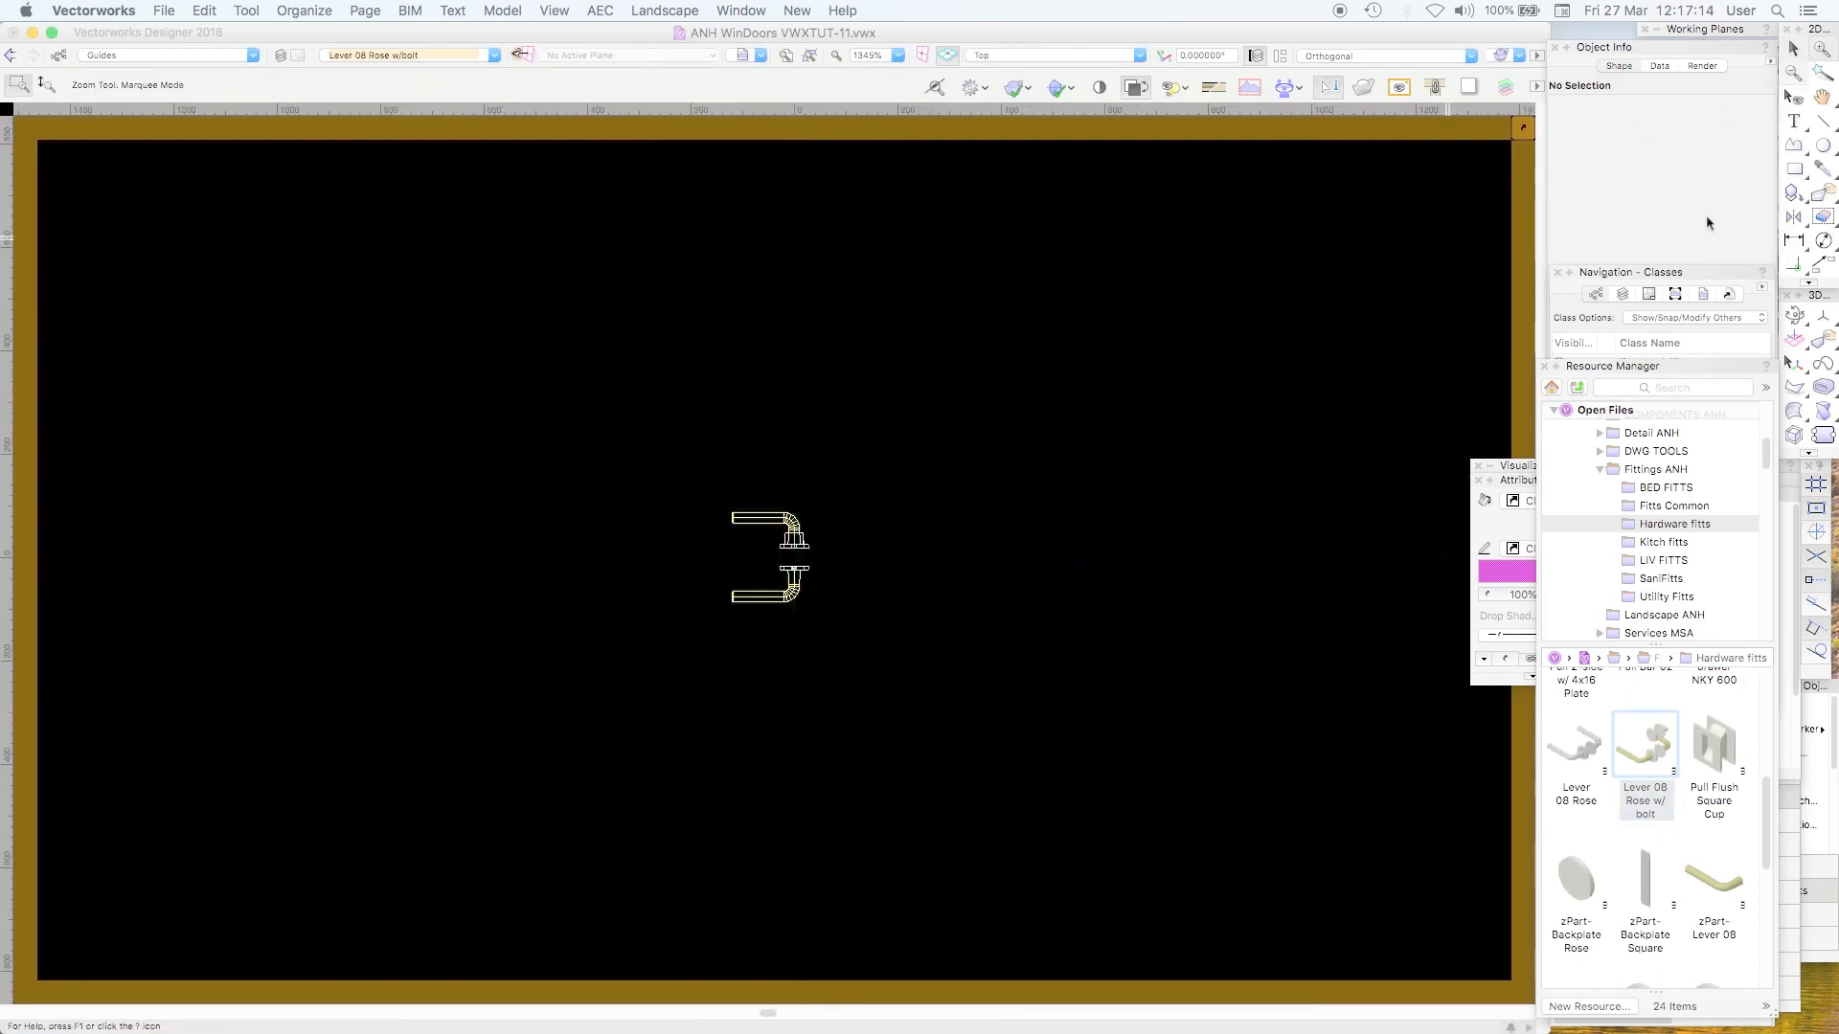
pyautogui.moveTo(911, 509); pyautogui.dragTo(657, 621)
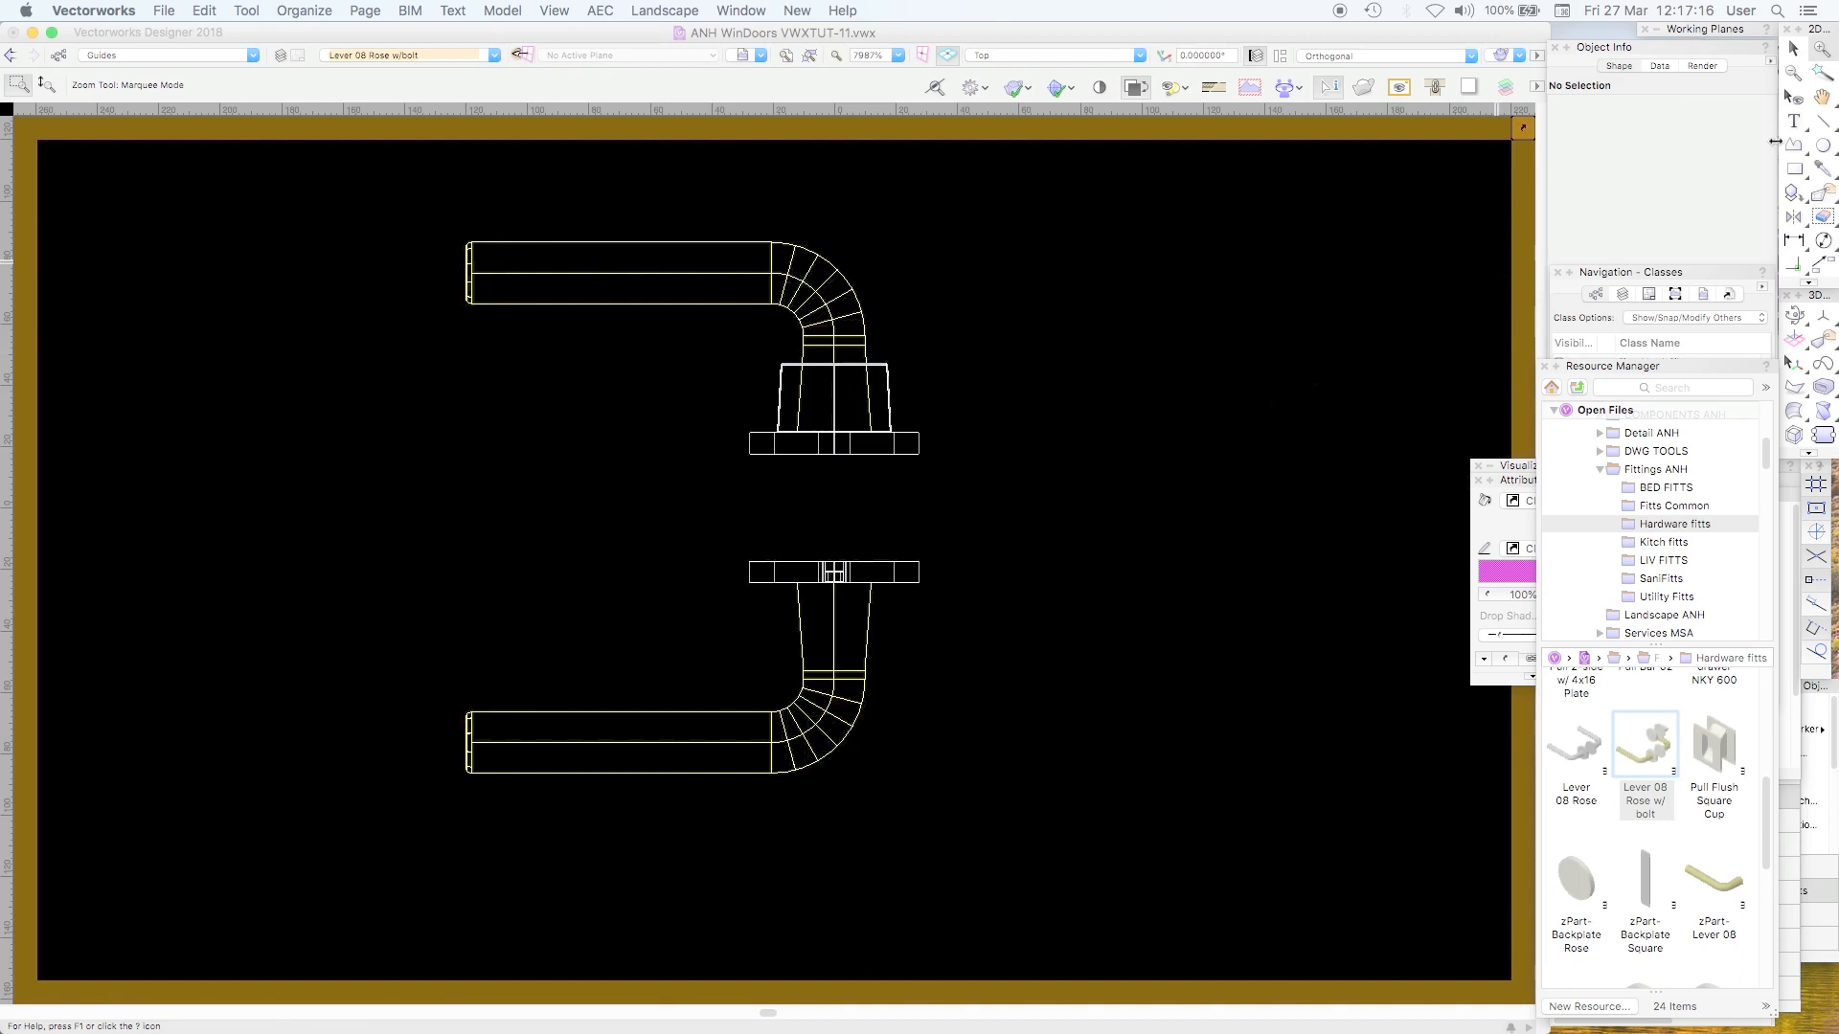
# Step: Draw a temporary rectangle, about 55 by 35 mm, filling the gap between the two rose backplates, and delete it
pyautogui.press('4')
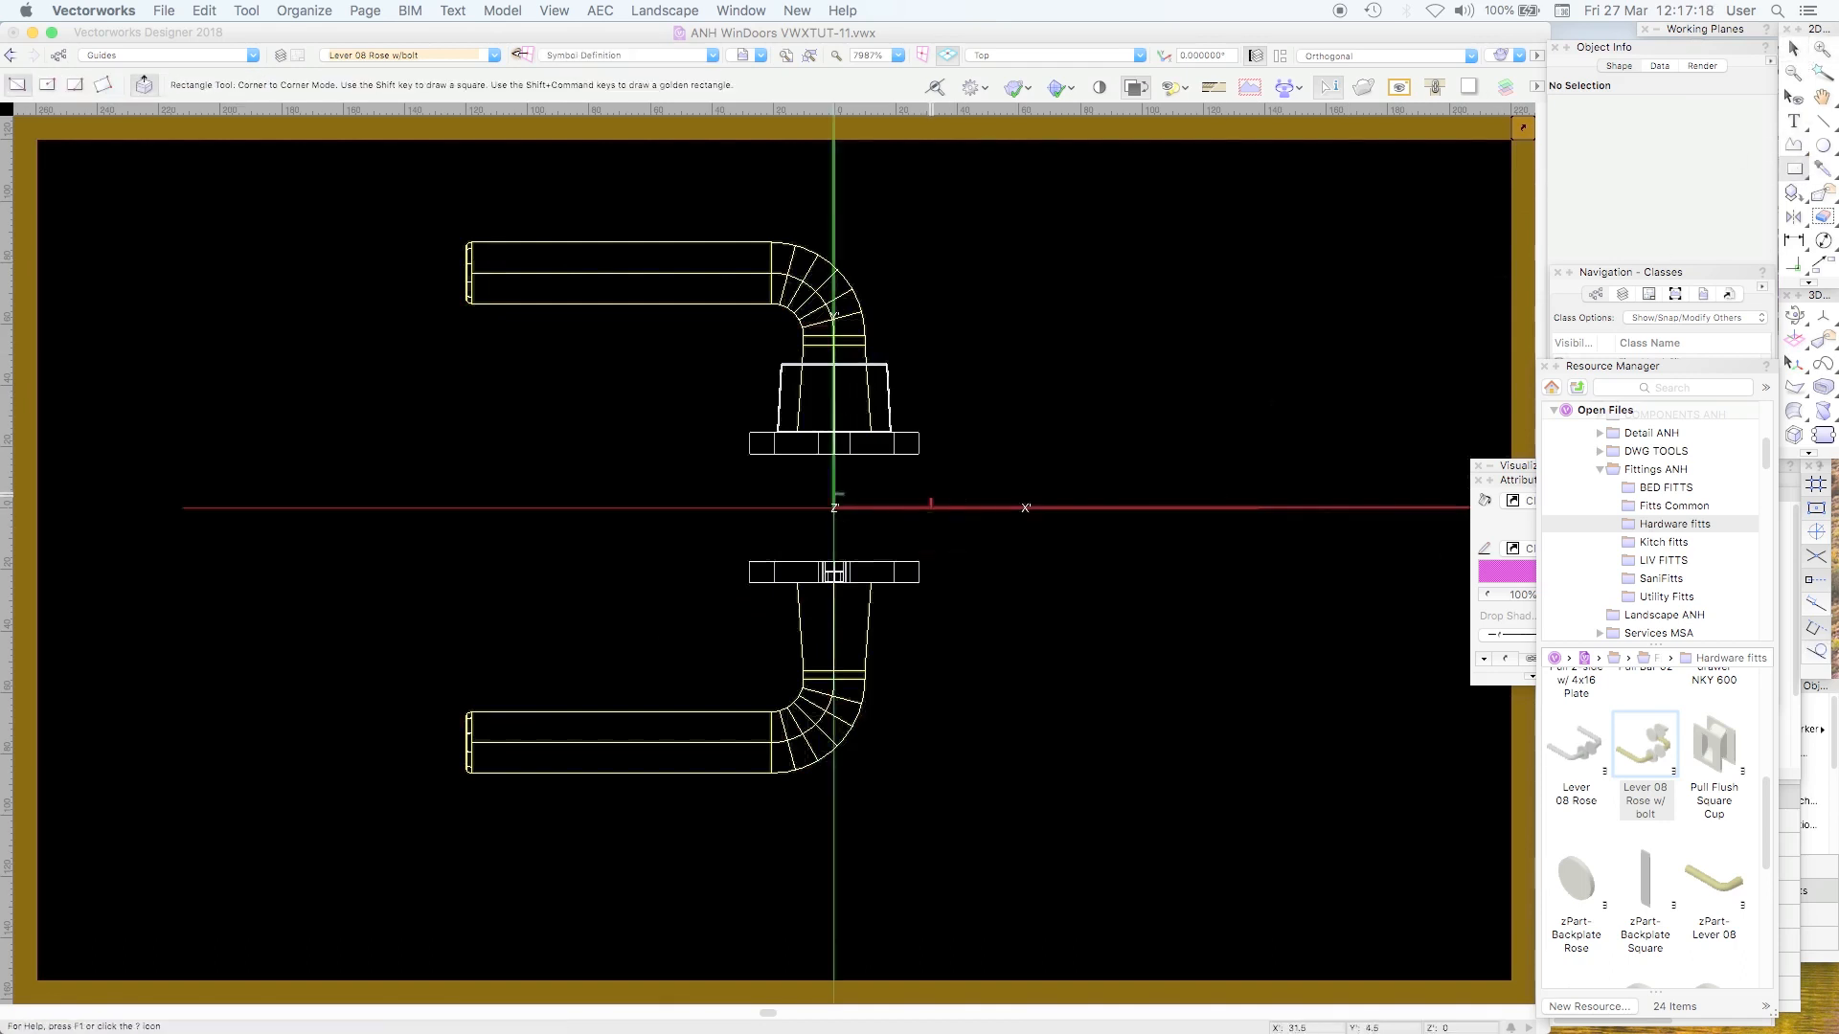
pyautogui.click(919, 455)
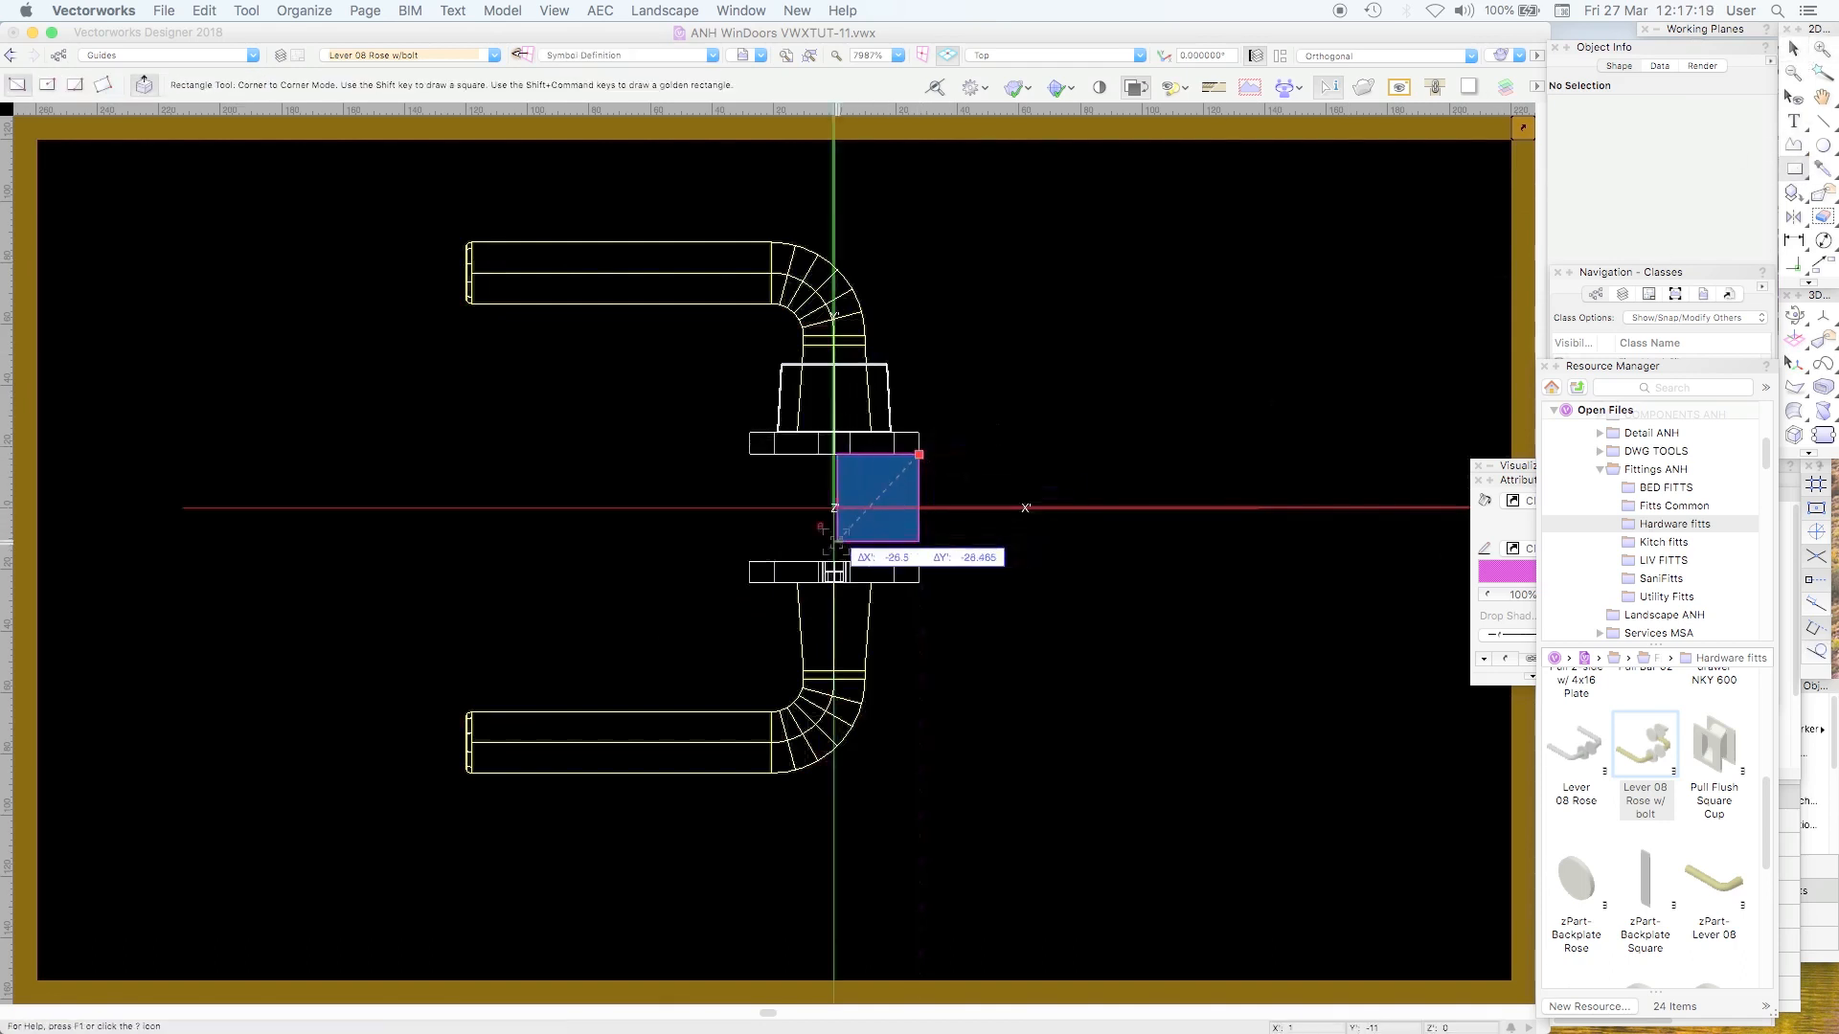
pyautogui.click(750, 562)
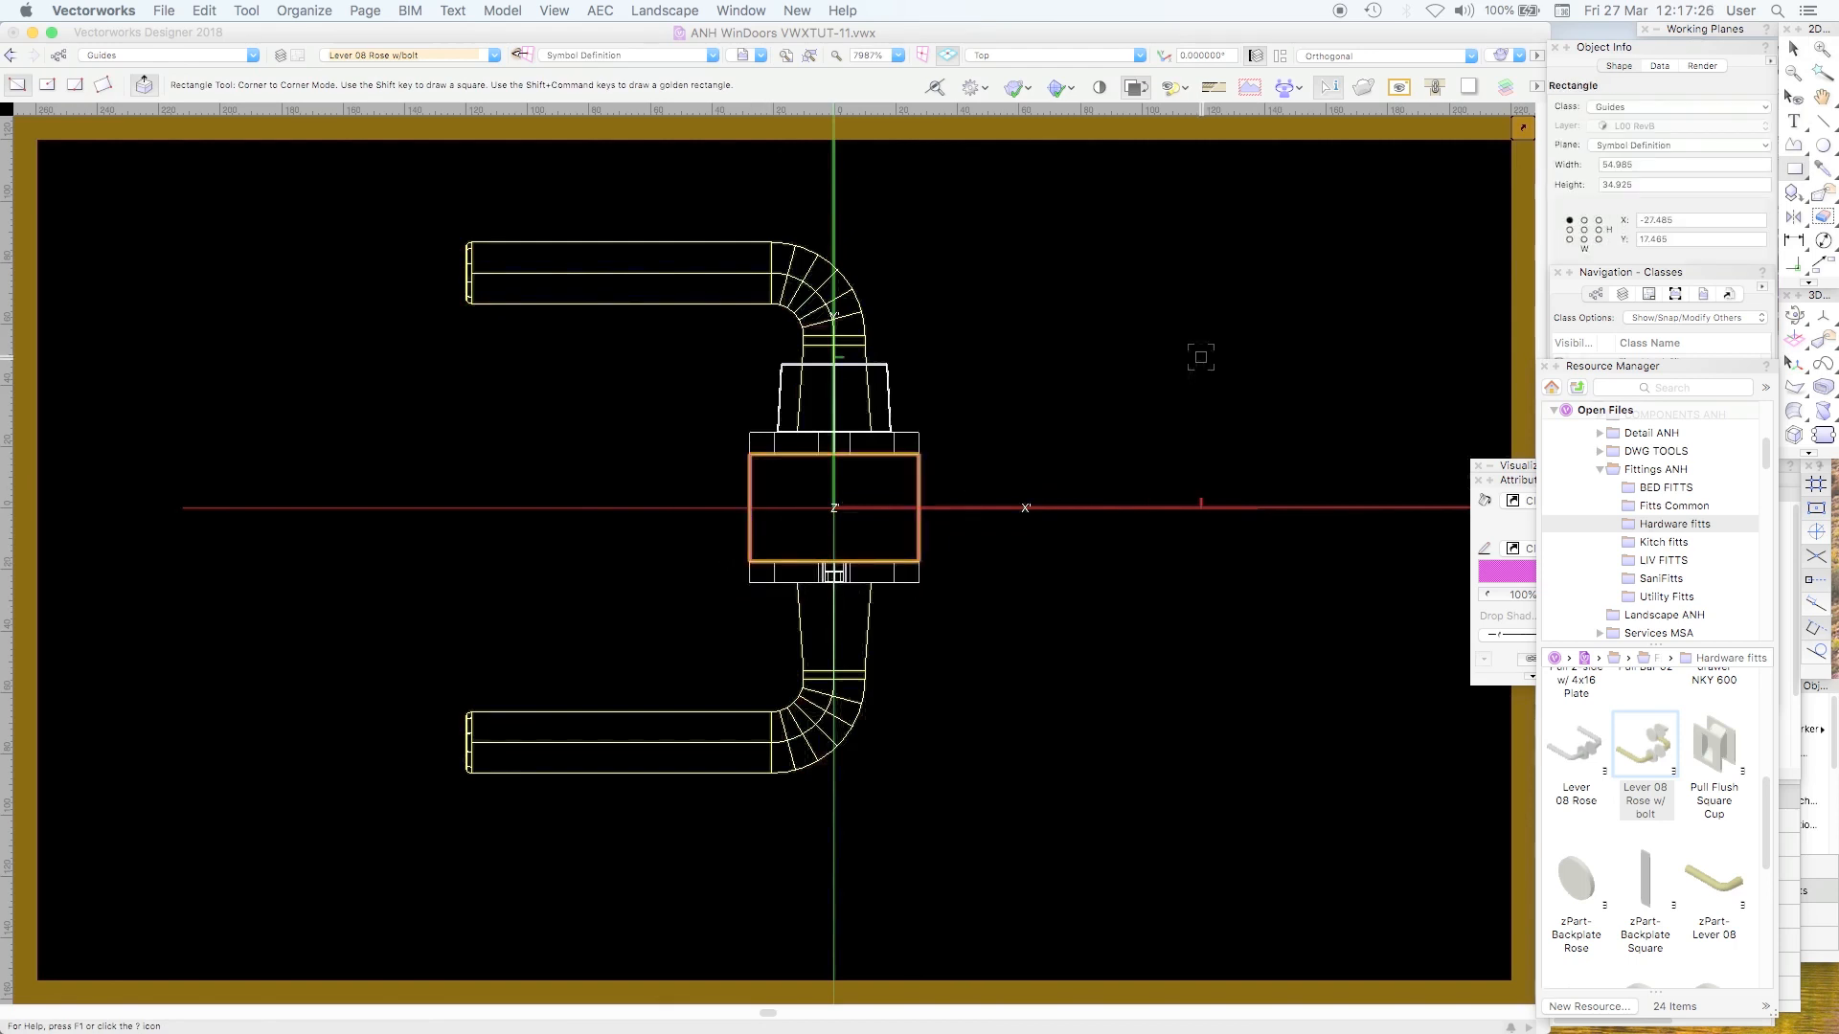
pyautogui.press('Delete')
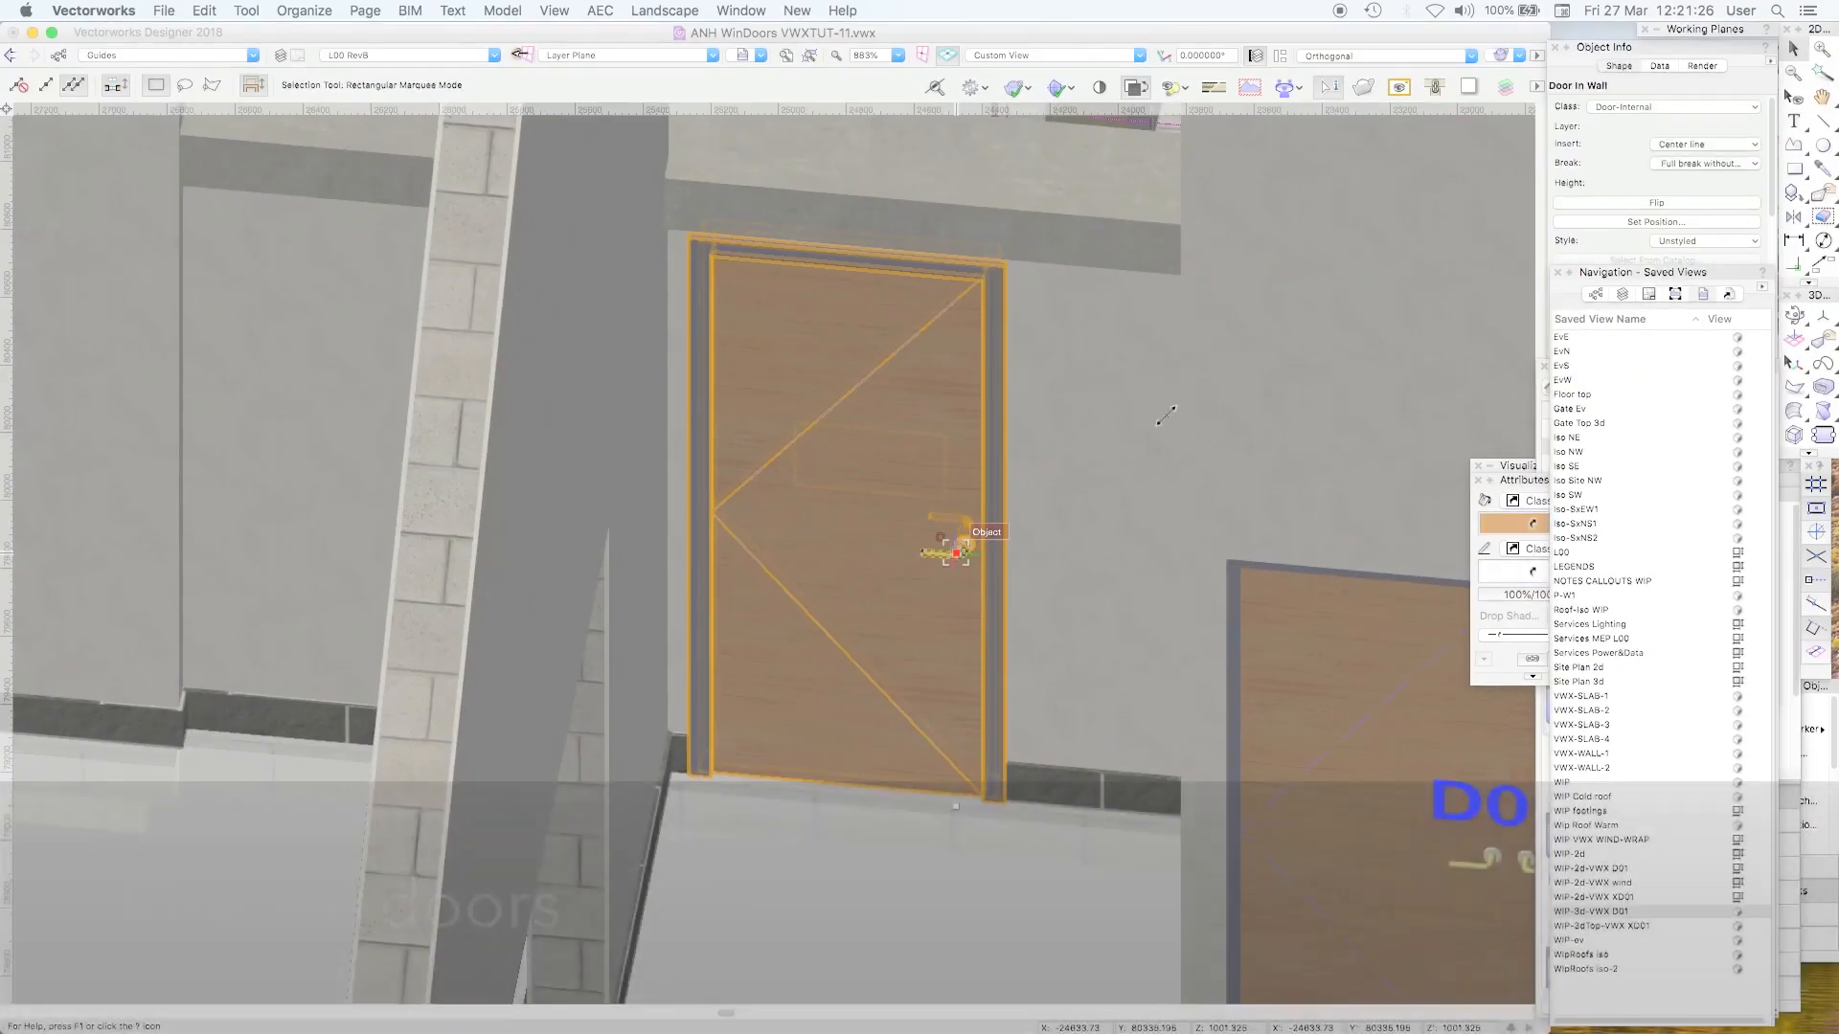
# Step: Examine internal door D01 in Top/Plan view, including its frame and swing, and clear the selection
pyautogui.press('super+6')
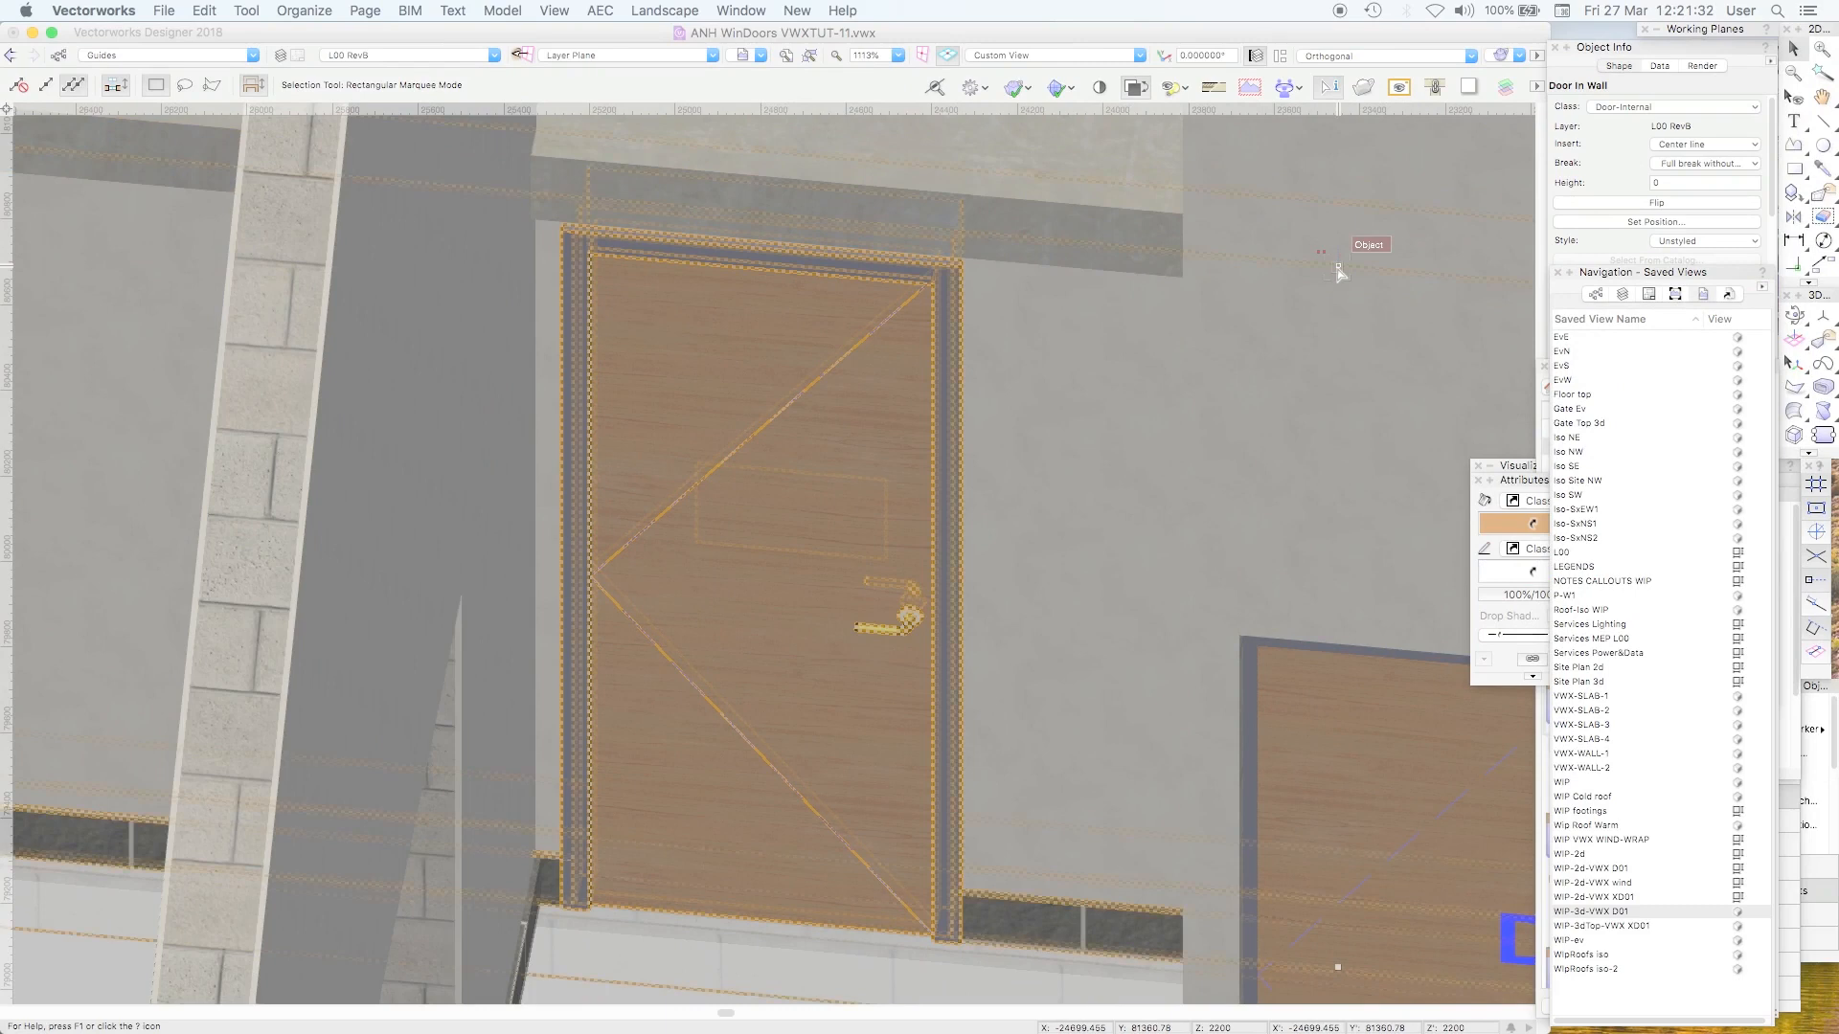
pyautogui.press('super+5')
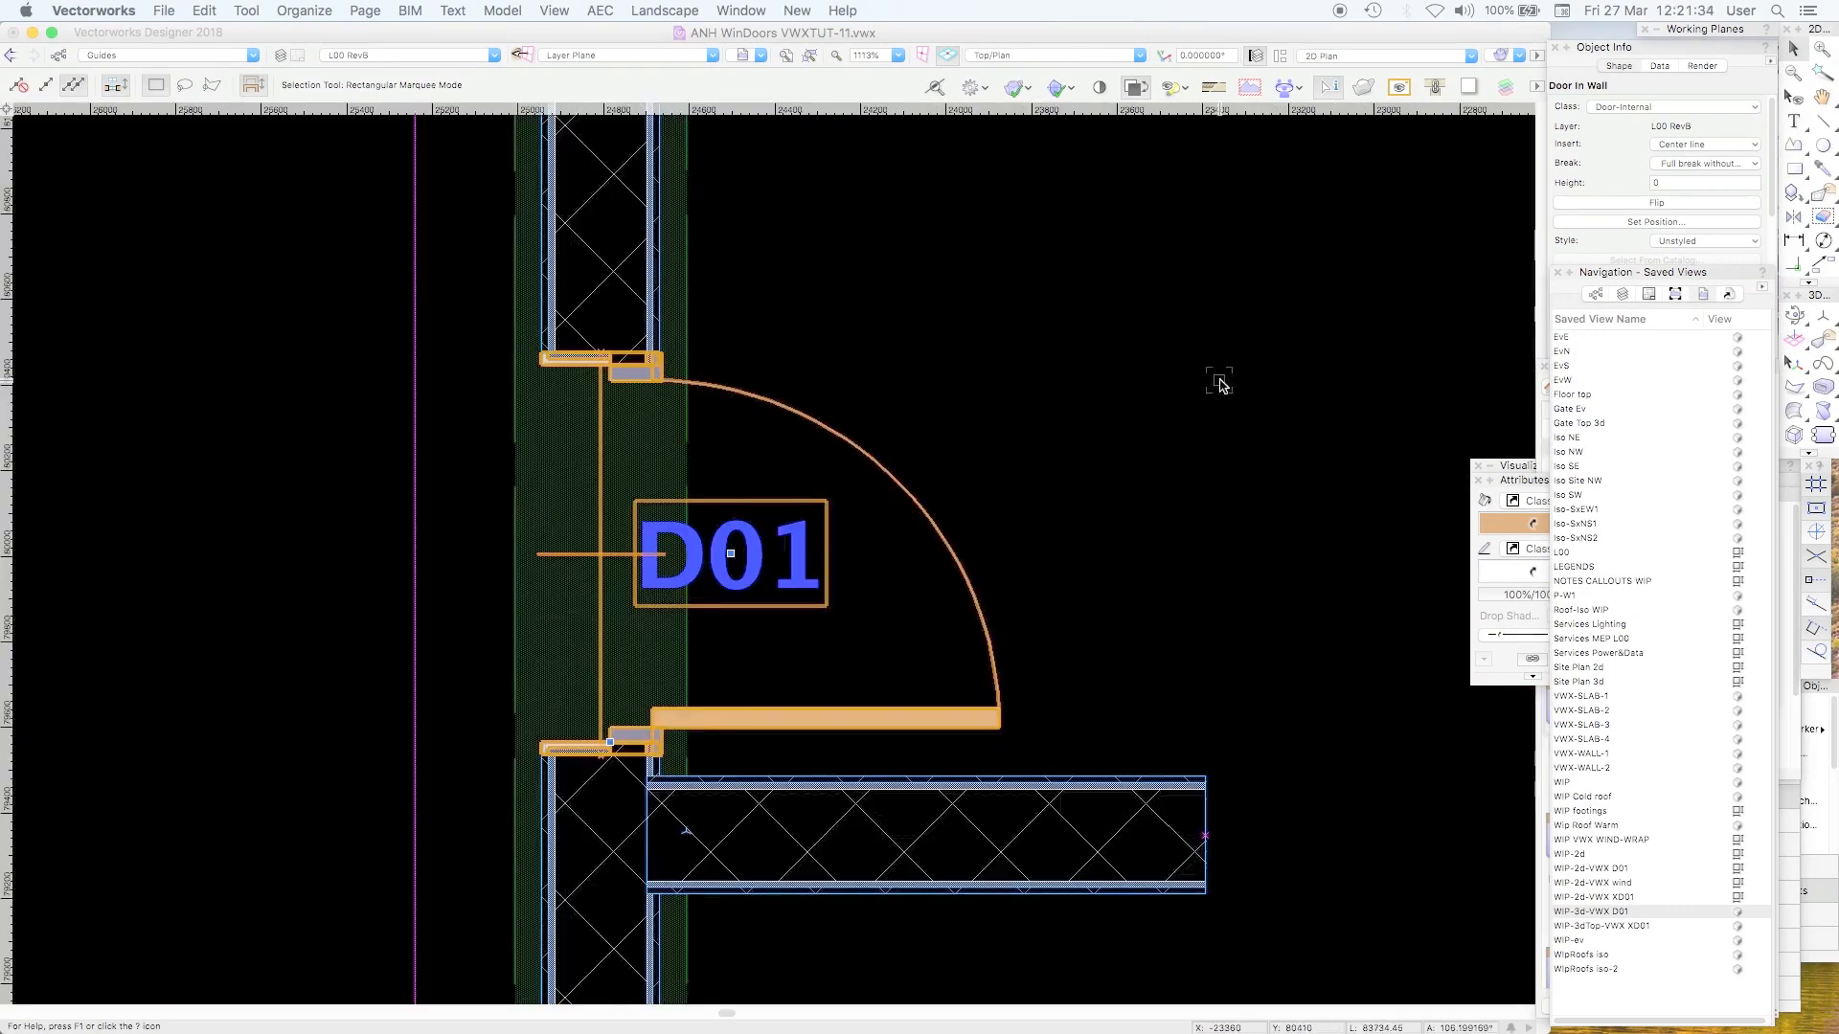
pyautogui.click(1823, 50)
pyautogui.moveTo(349, 255); pyautogui.dragTo(804, 766)
pyautogui.press('x')
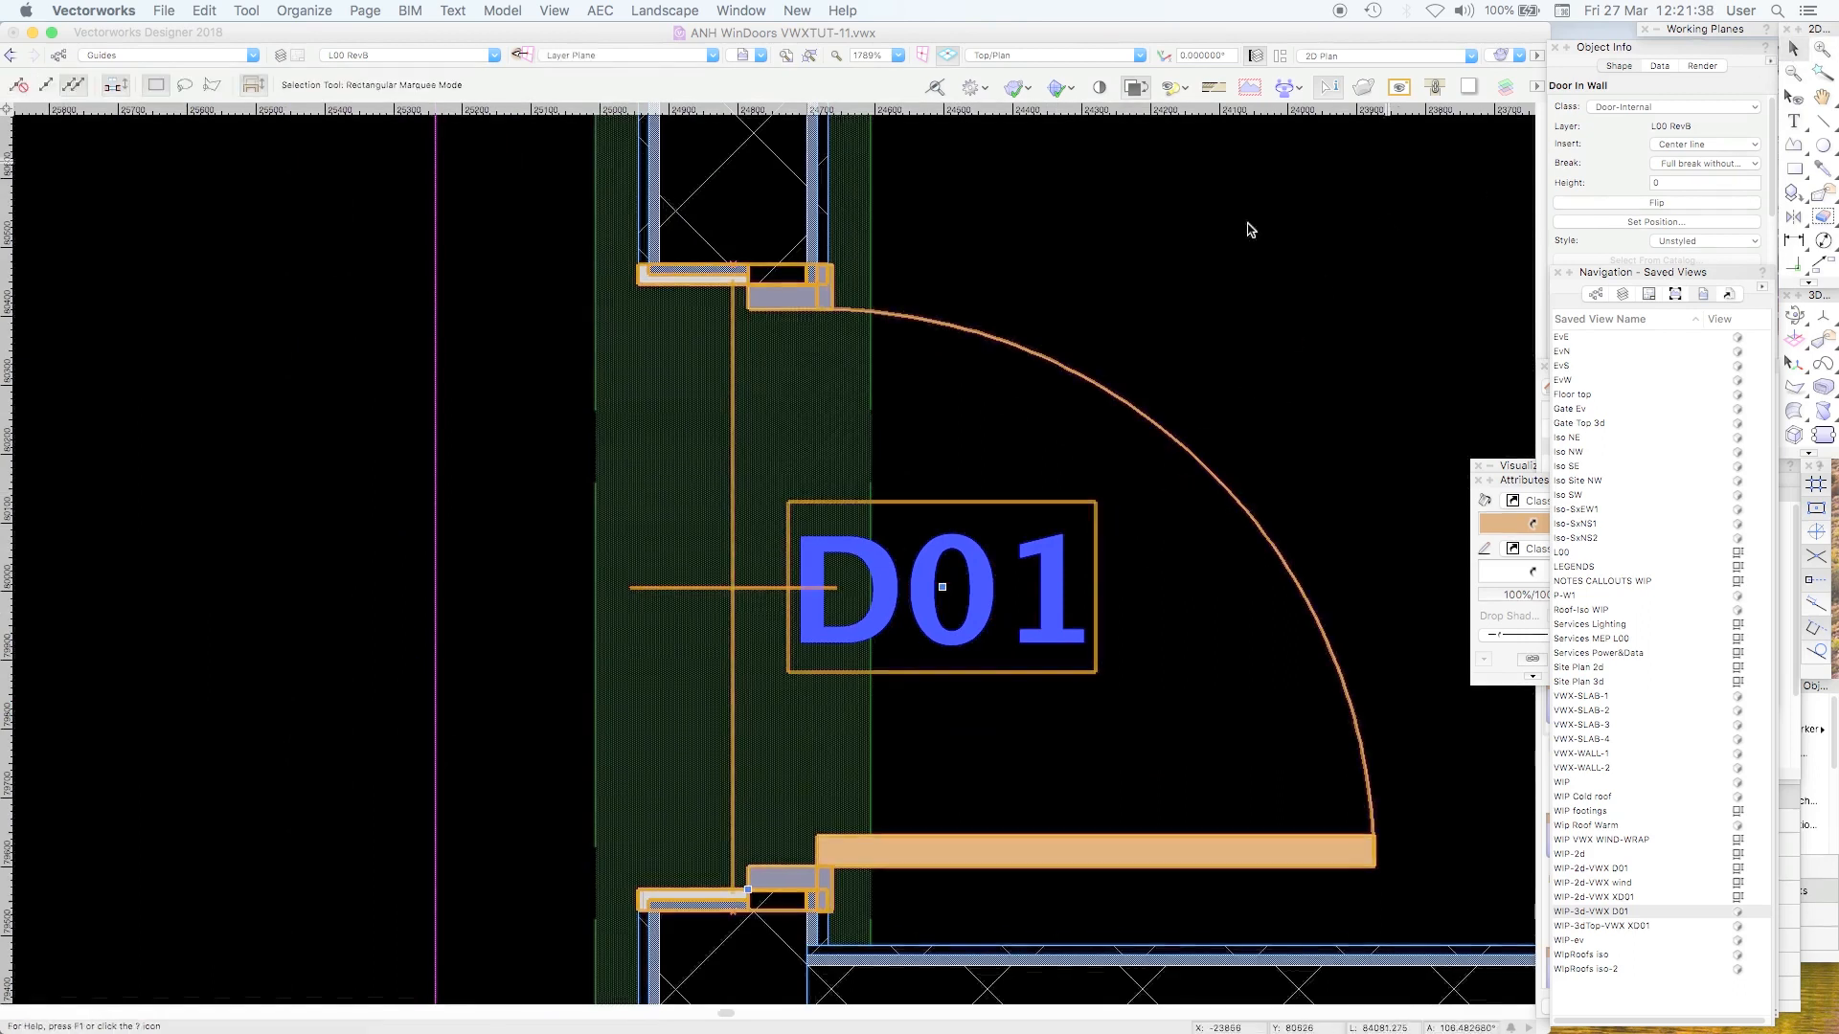
pyautogui.click(1234, 239)
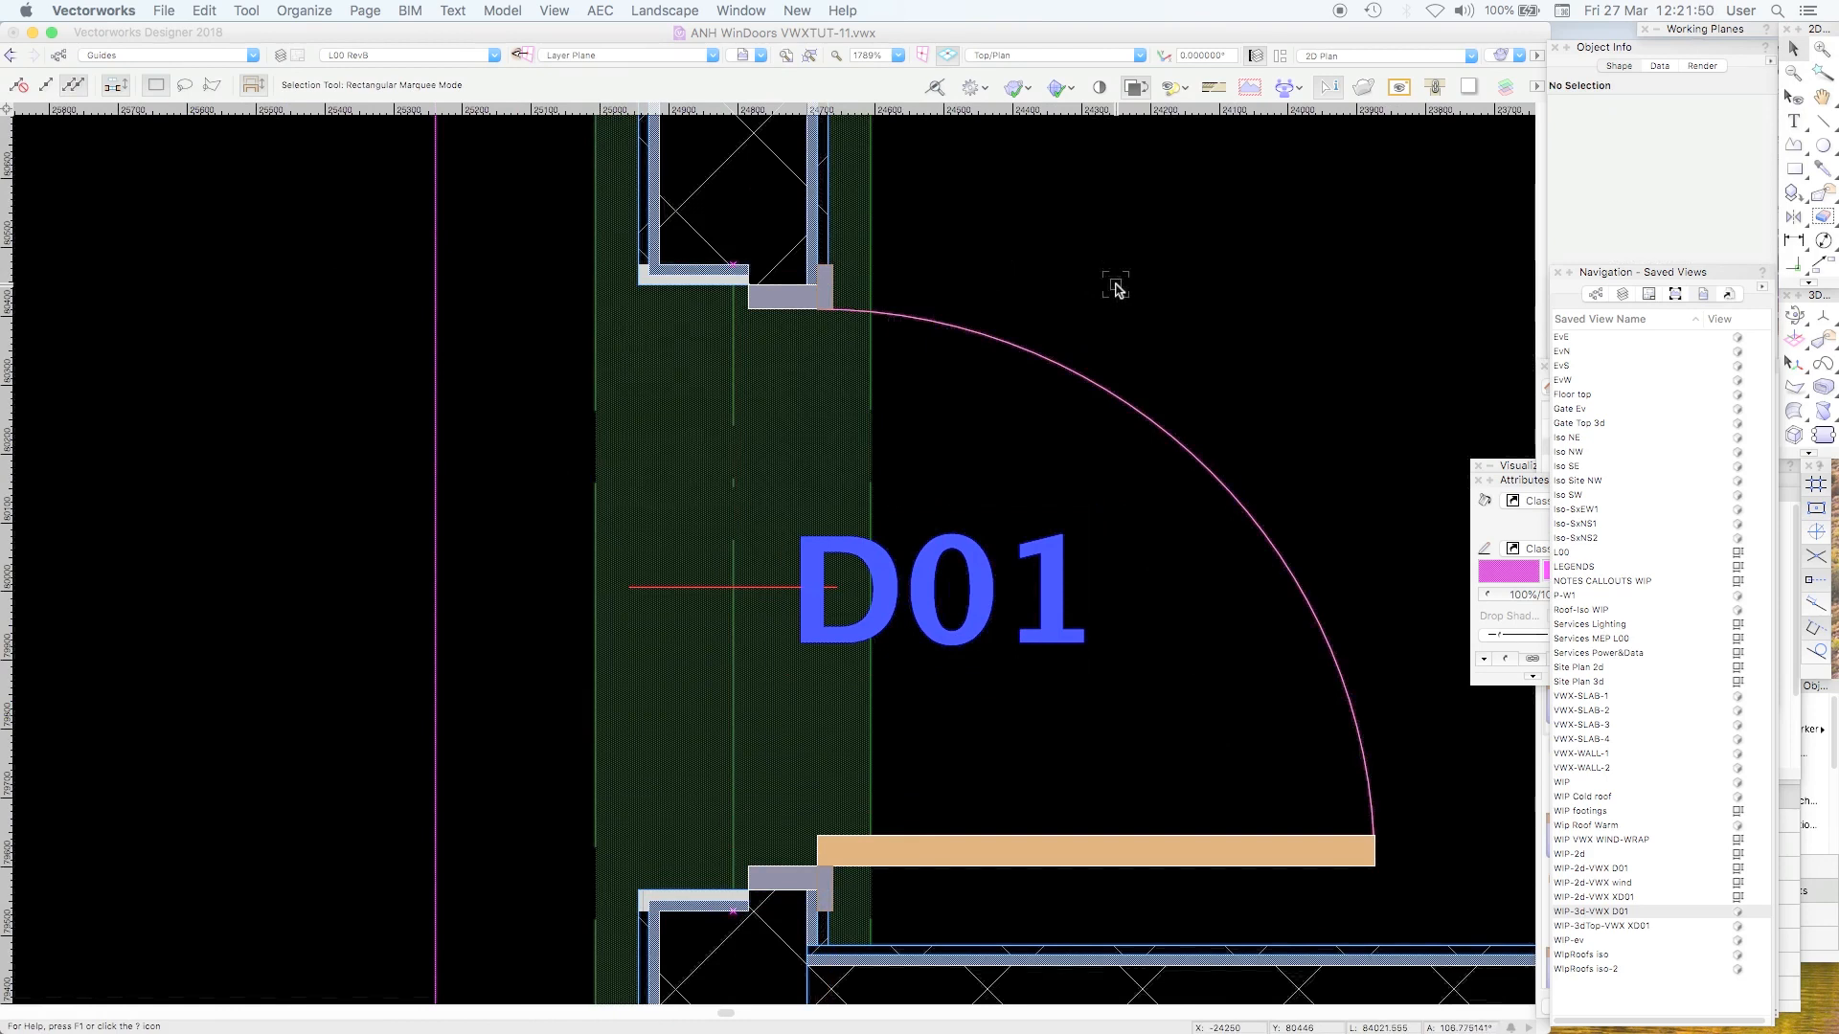
# Step: Select door D01, render the model shaded and orbit around it to inspect the lever handles on both faces
pyautogui.click(1059, 364)
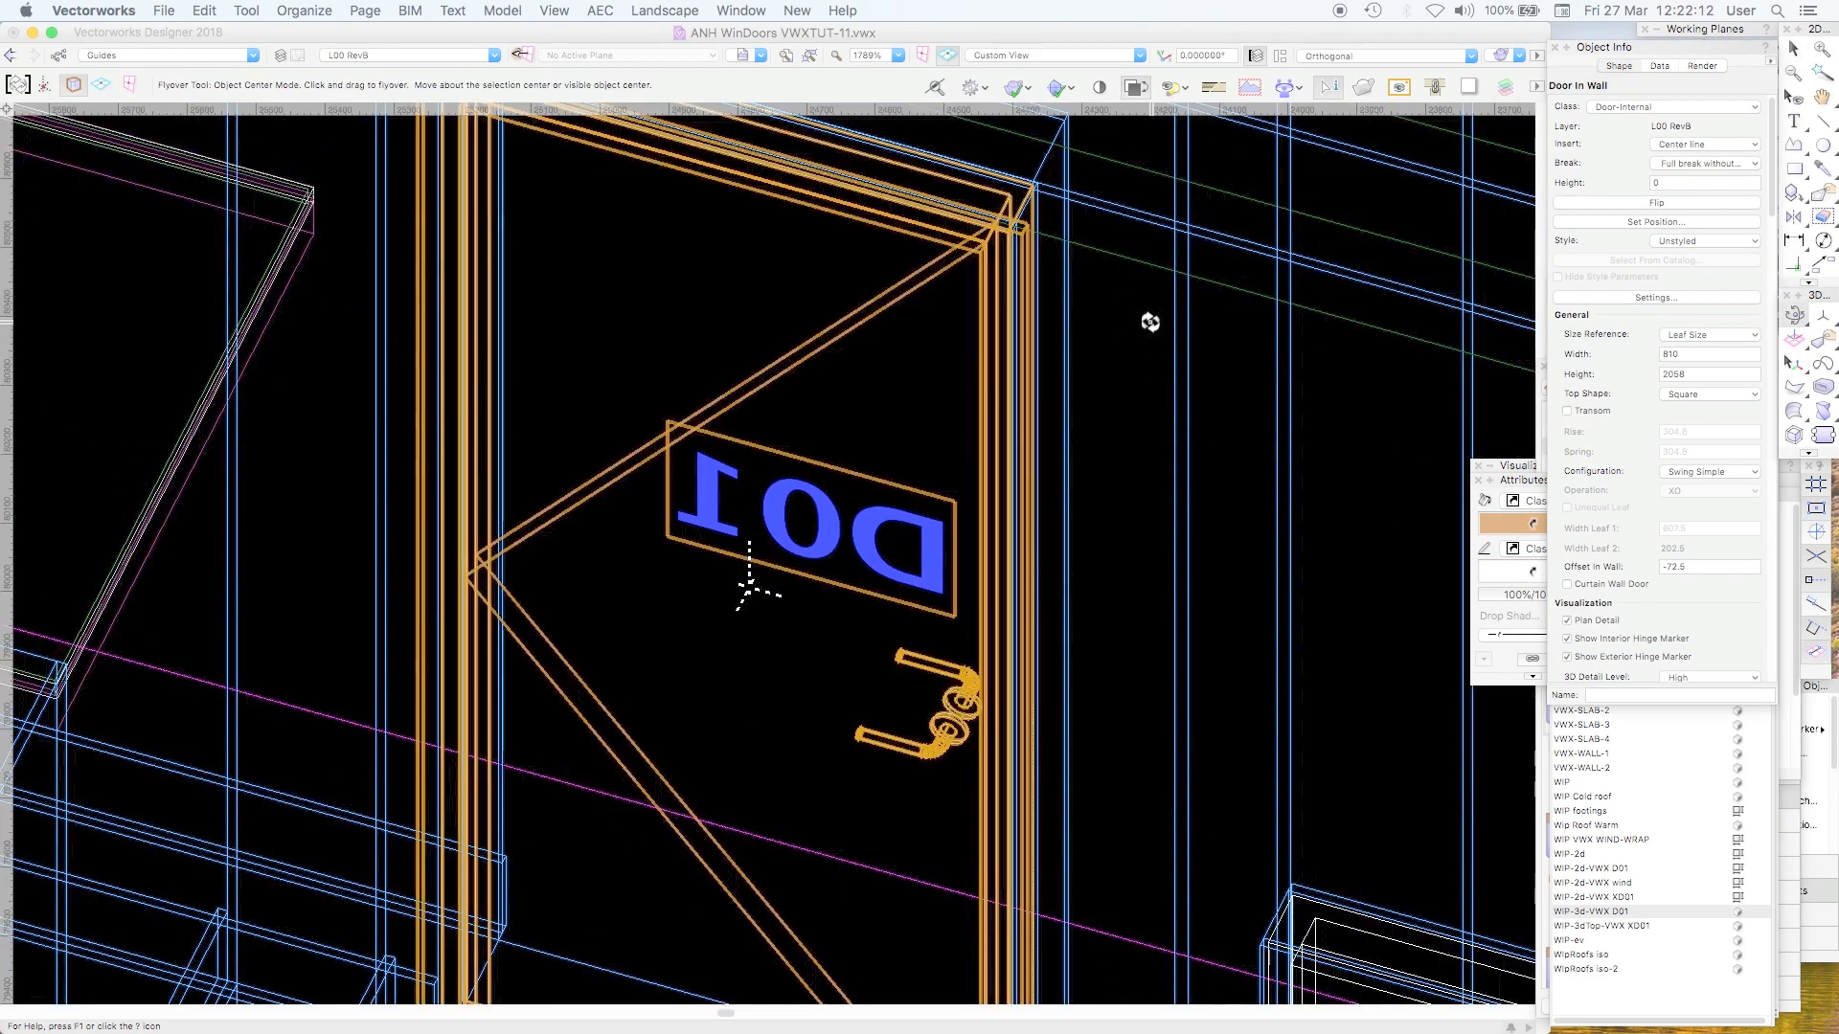
pyautogui.press('super+shift+g')
pyautogui.moveTo(1151, 322); pyautogui.dragTo(994, 376)
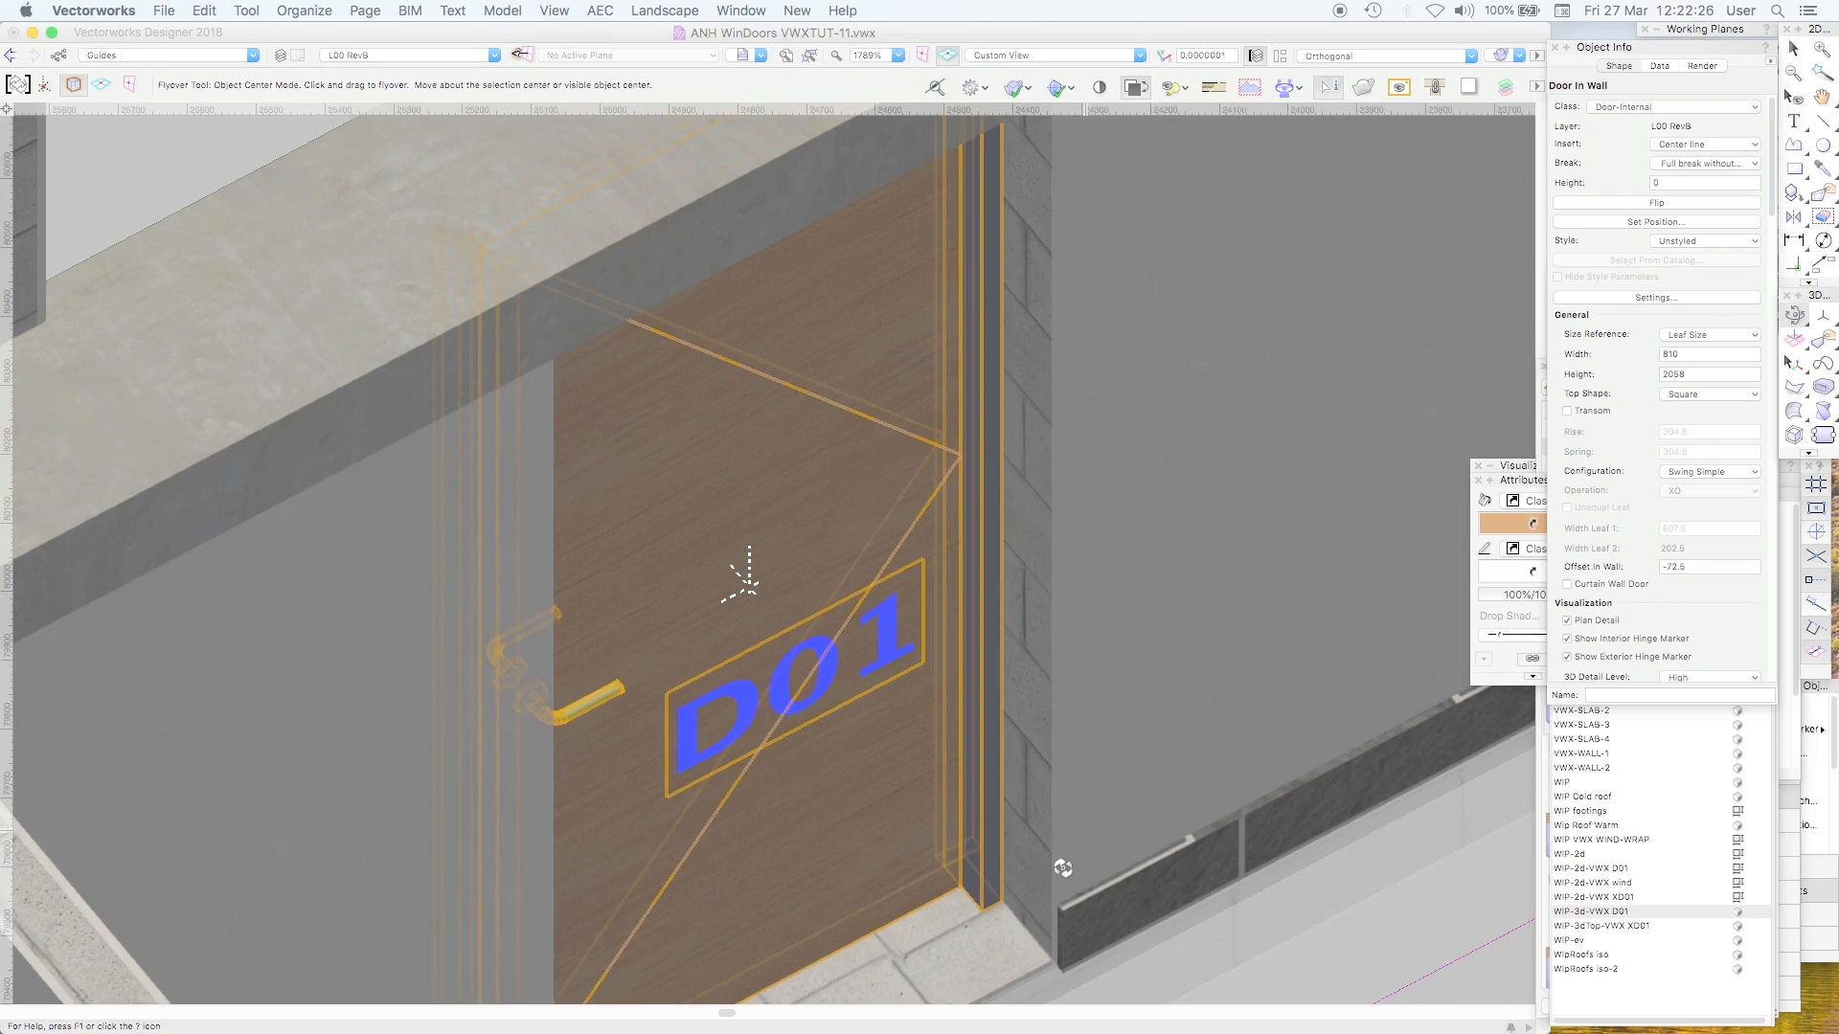
pyautogui.moveTo(1154, 525); pyautogui.dragTo(1279, 513)
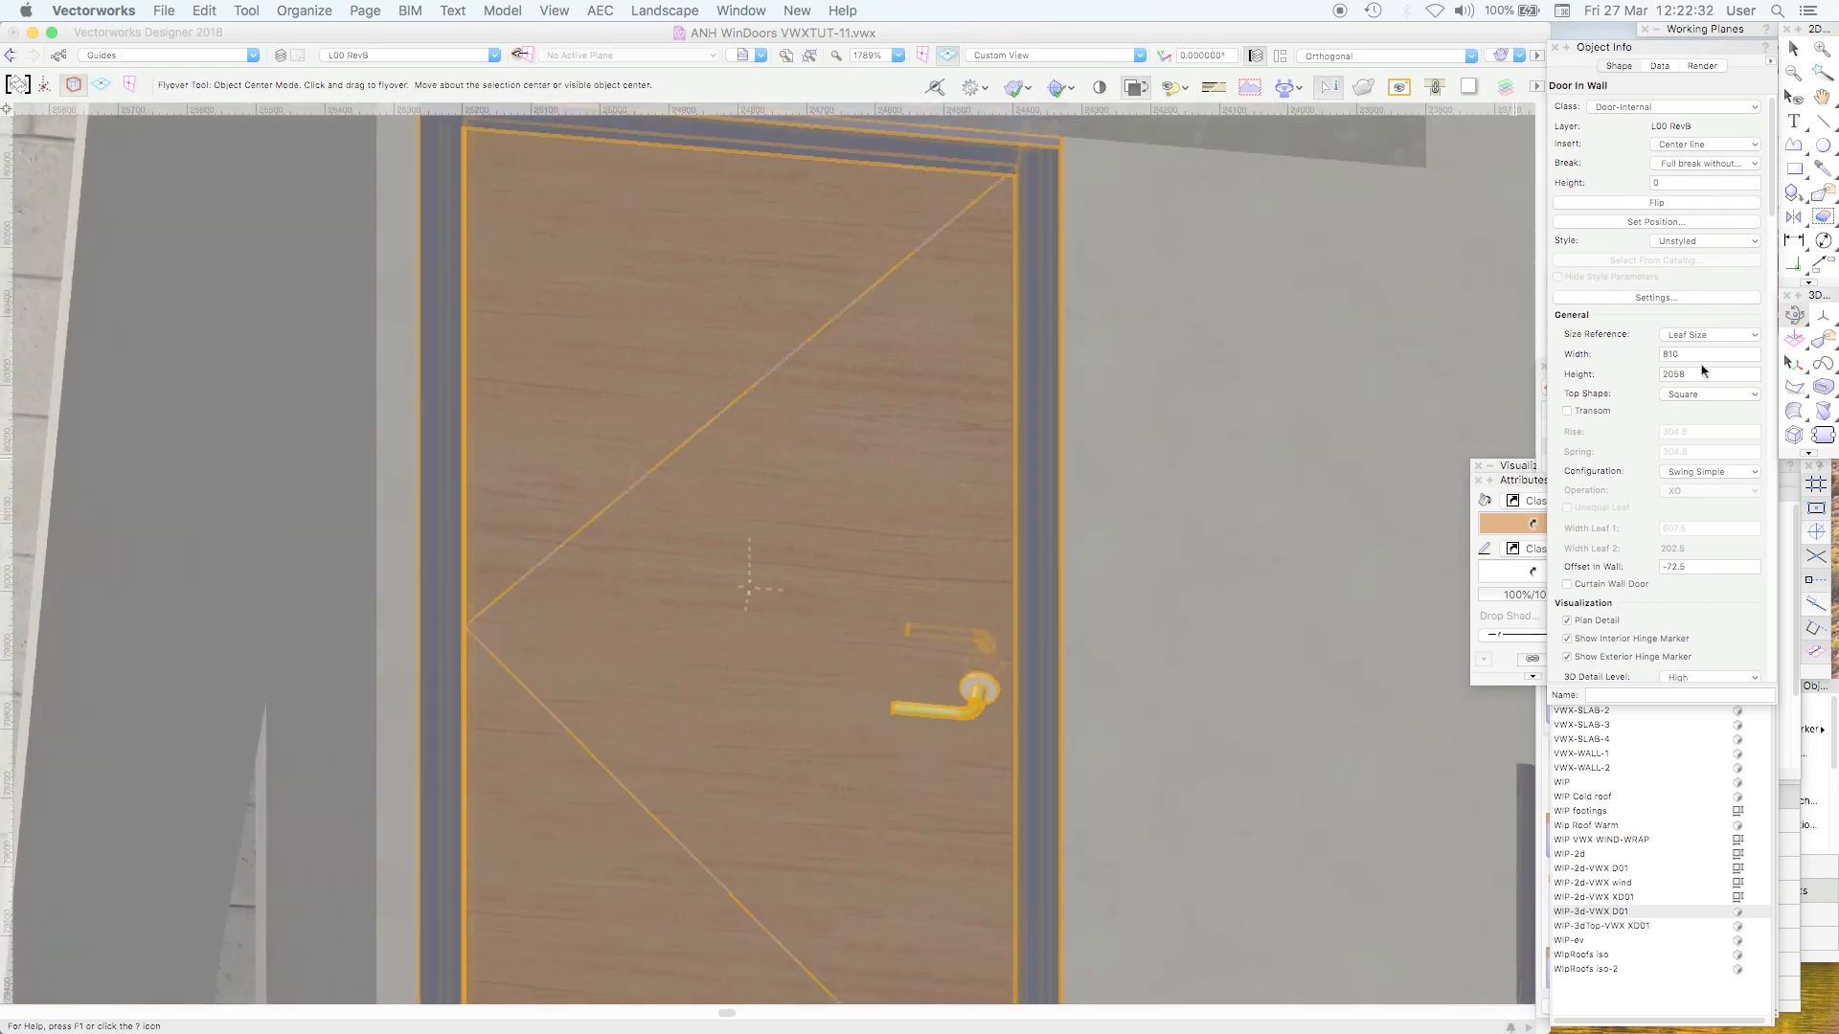
# Step: Review the available leaf types in door D01's settings and cancel without changing anything
pyautogui.click(1672, 298)
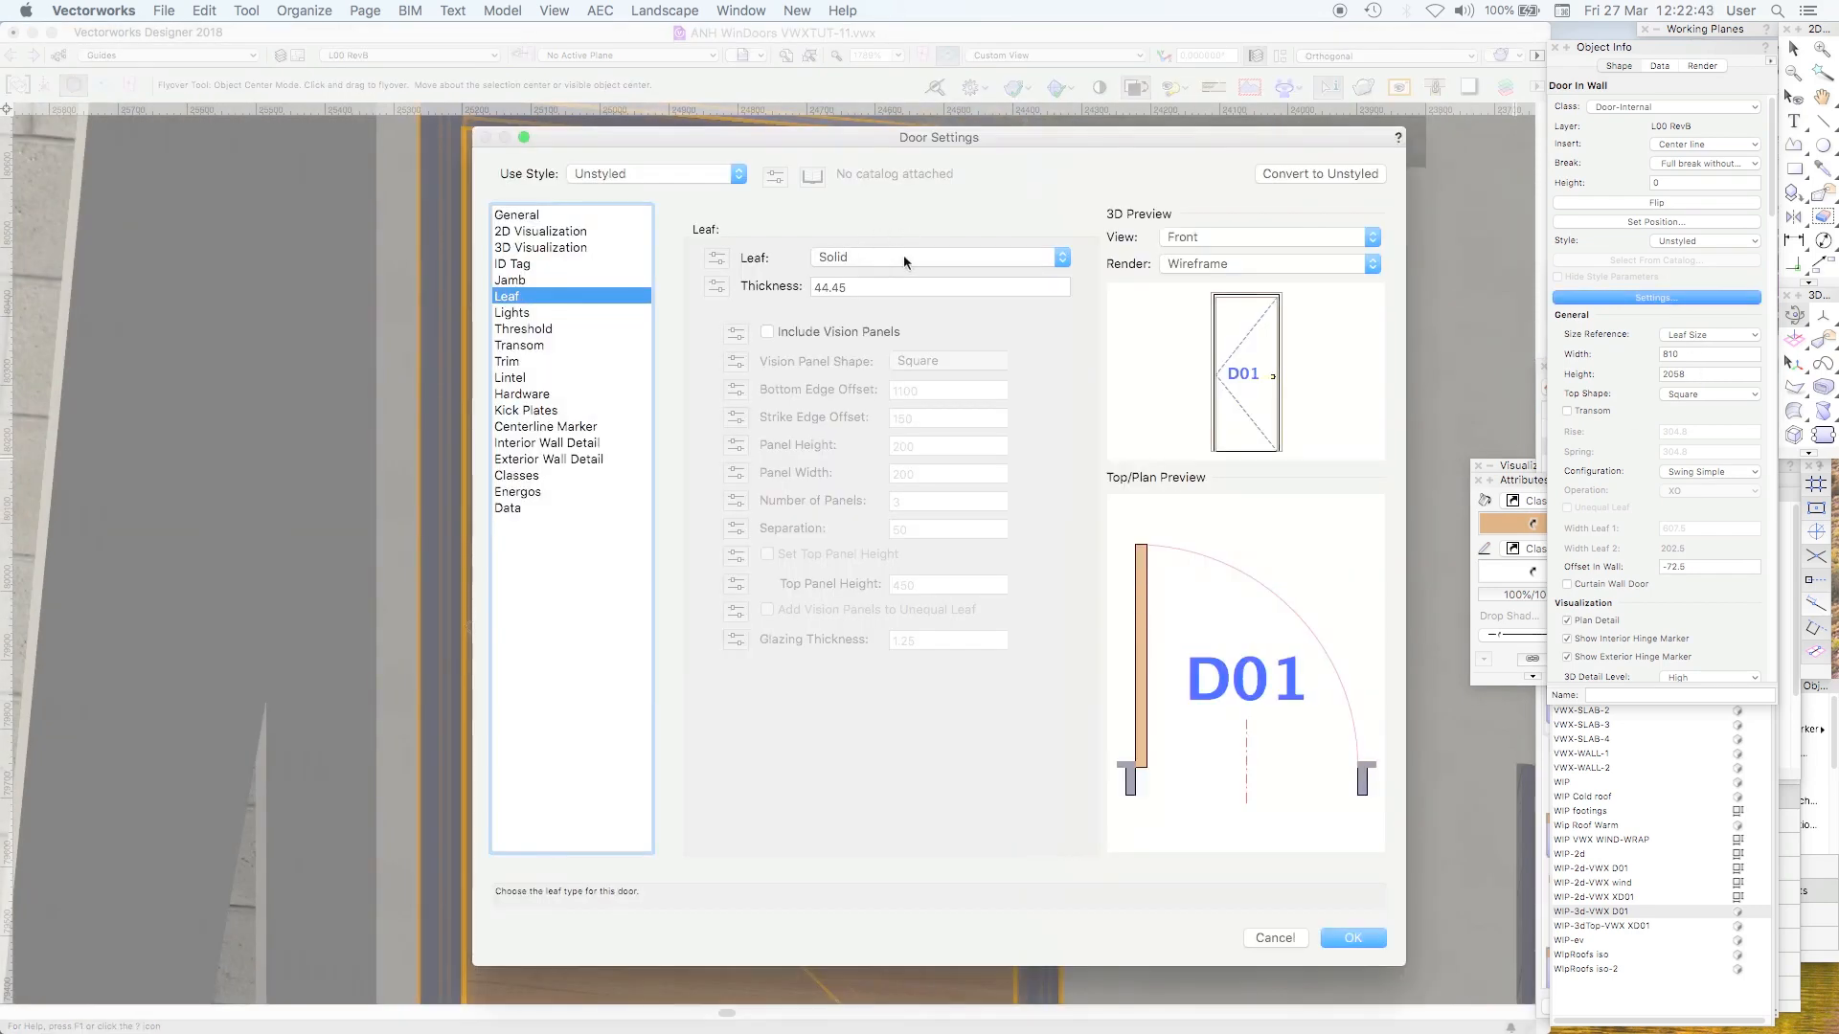
pyautogui.click(904, 256)
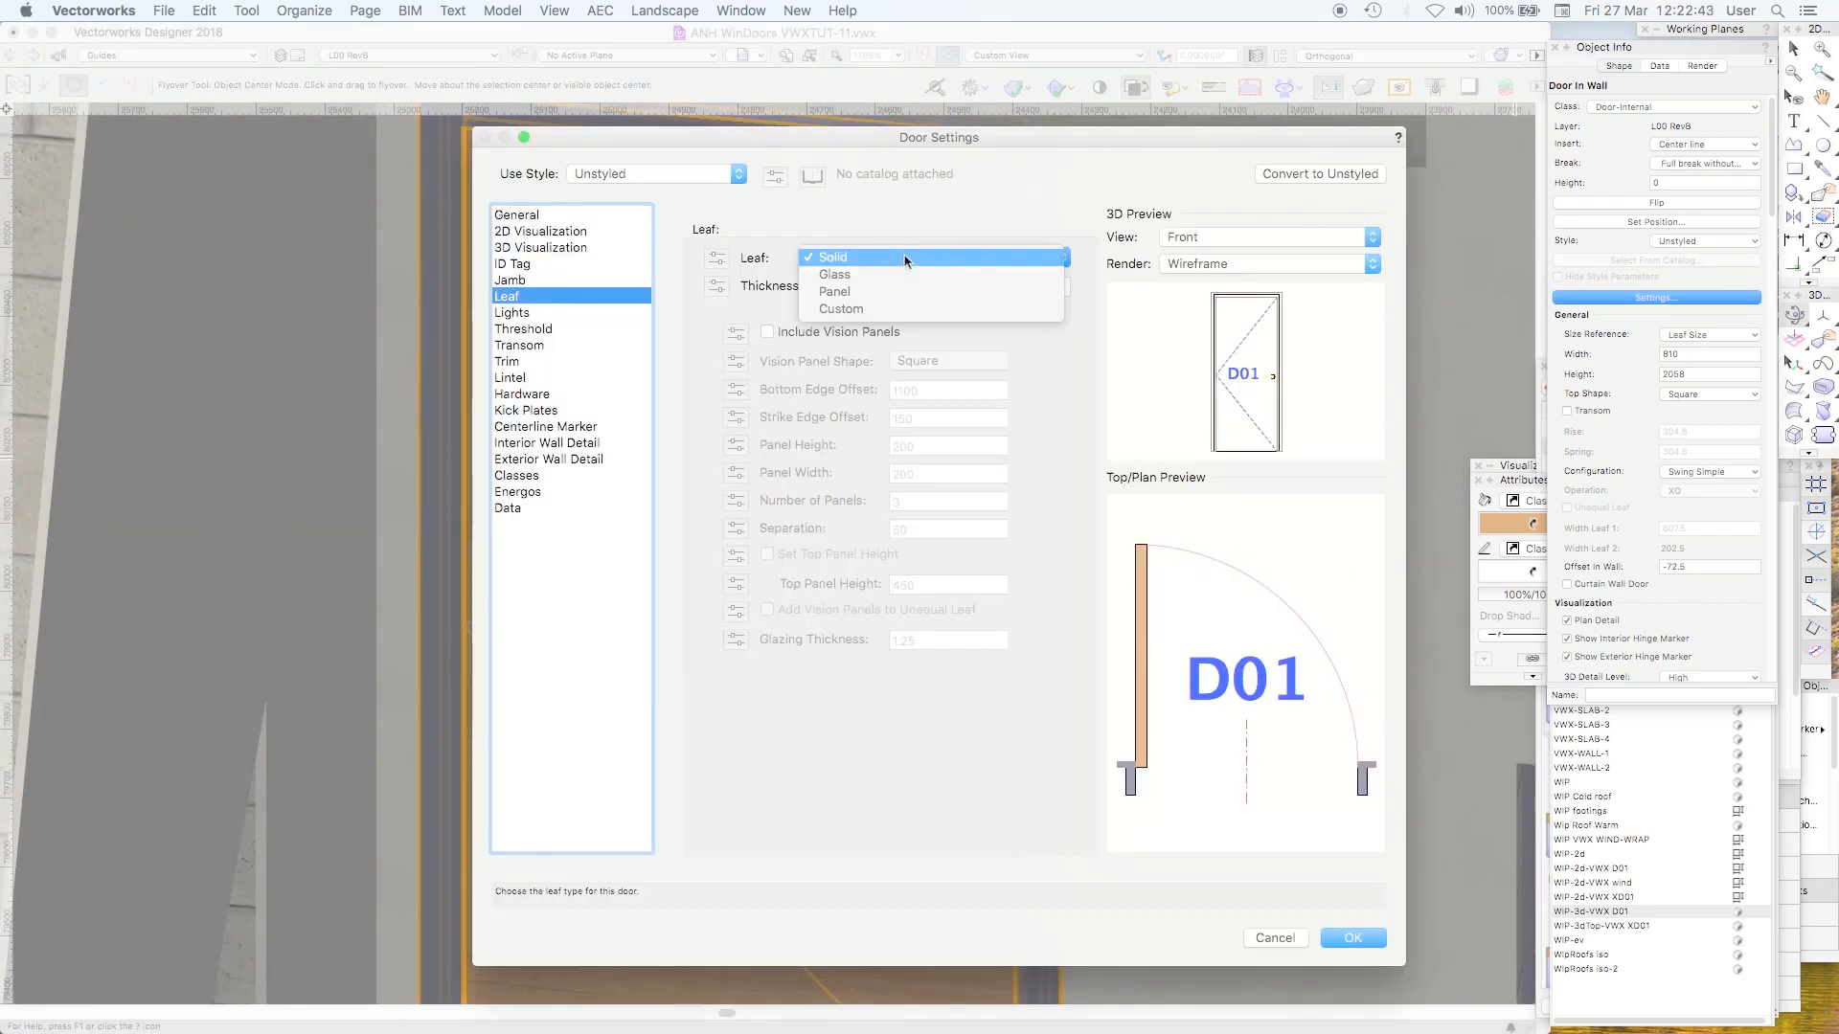
pyautogui.click(986, 198)
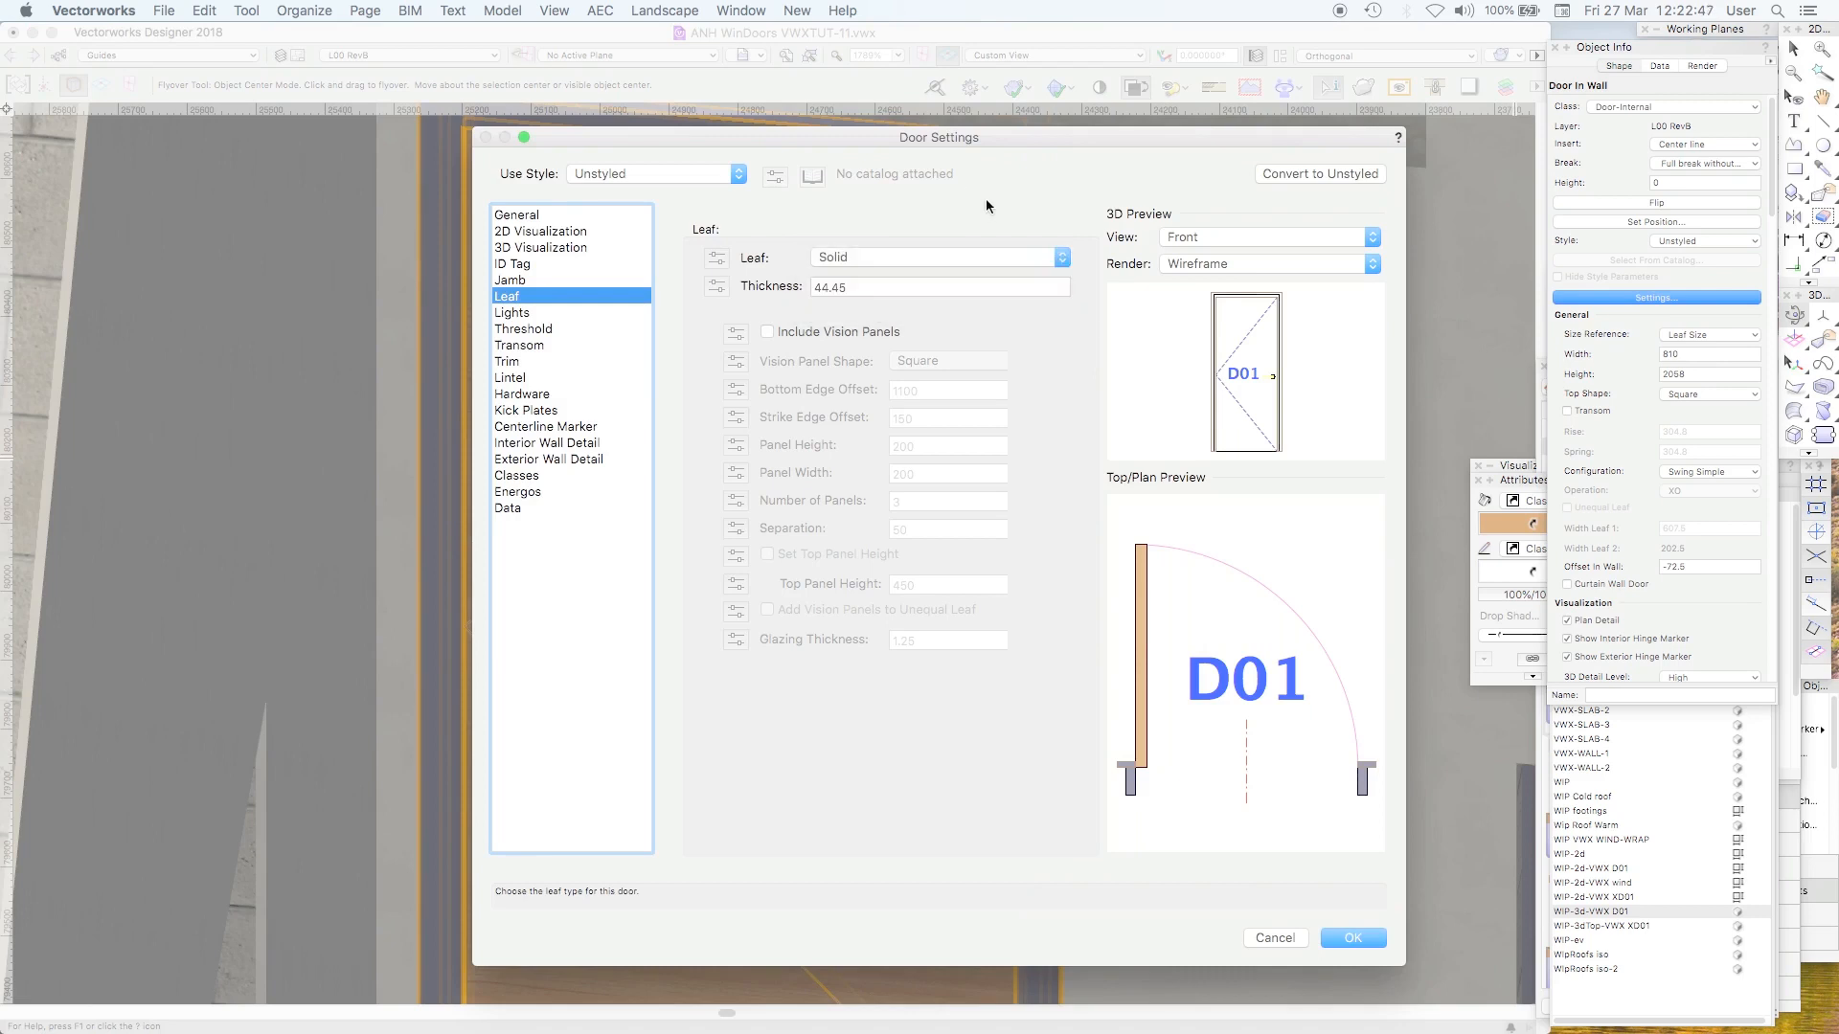
pyautogui.click(1275, 938)
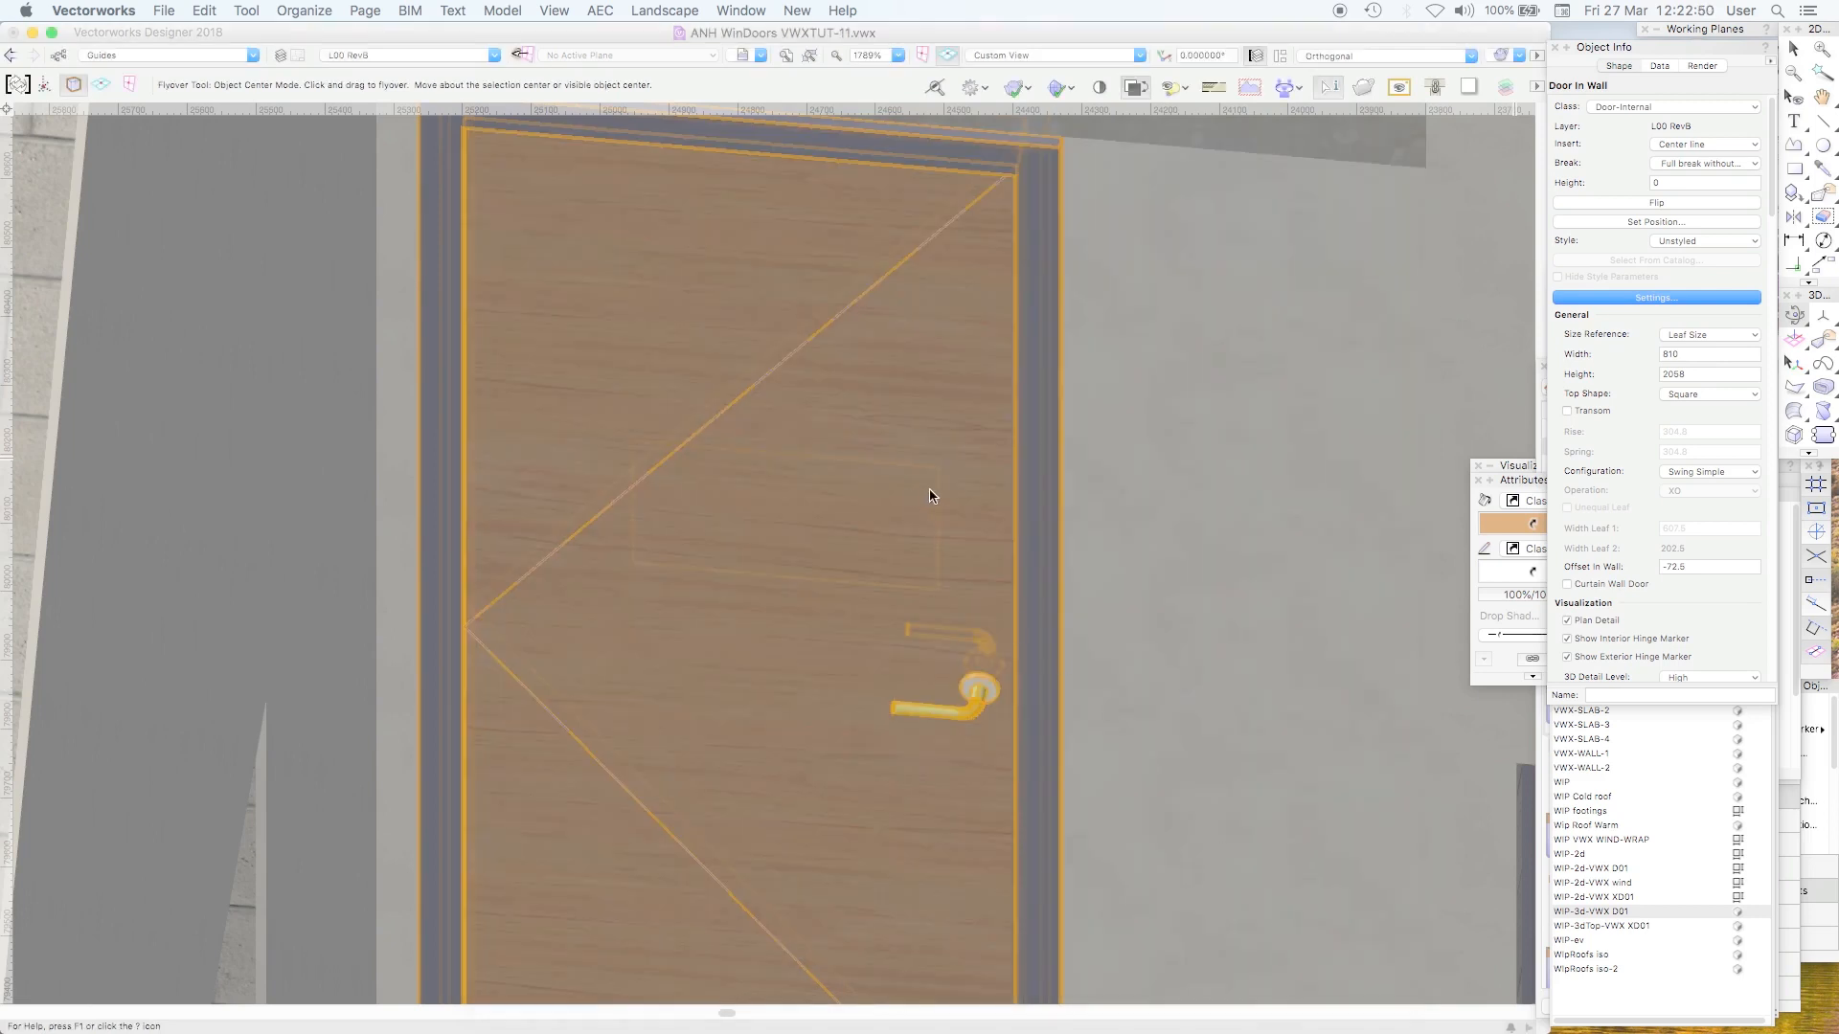
pyautogui.scroll(-10, 1651, 337)
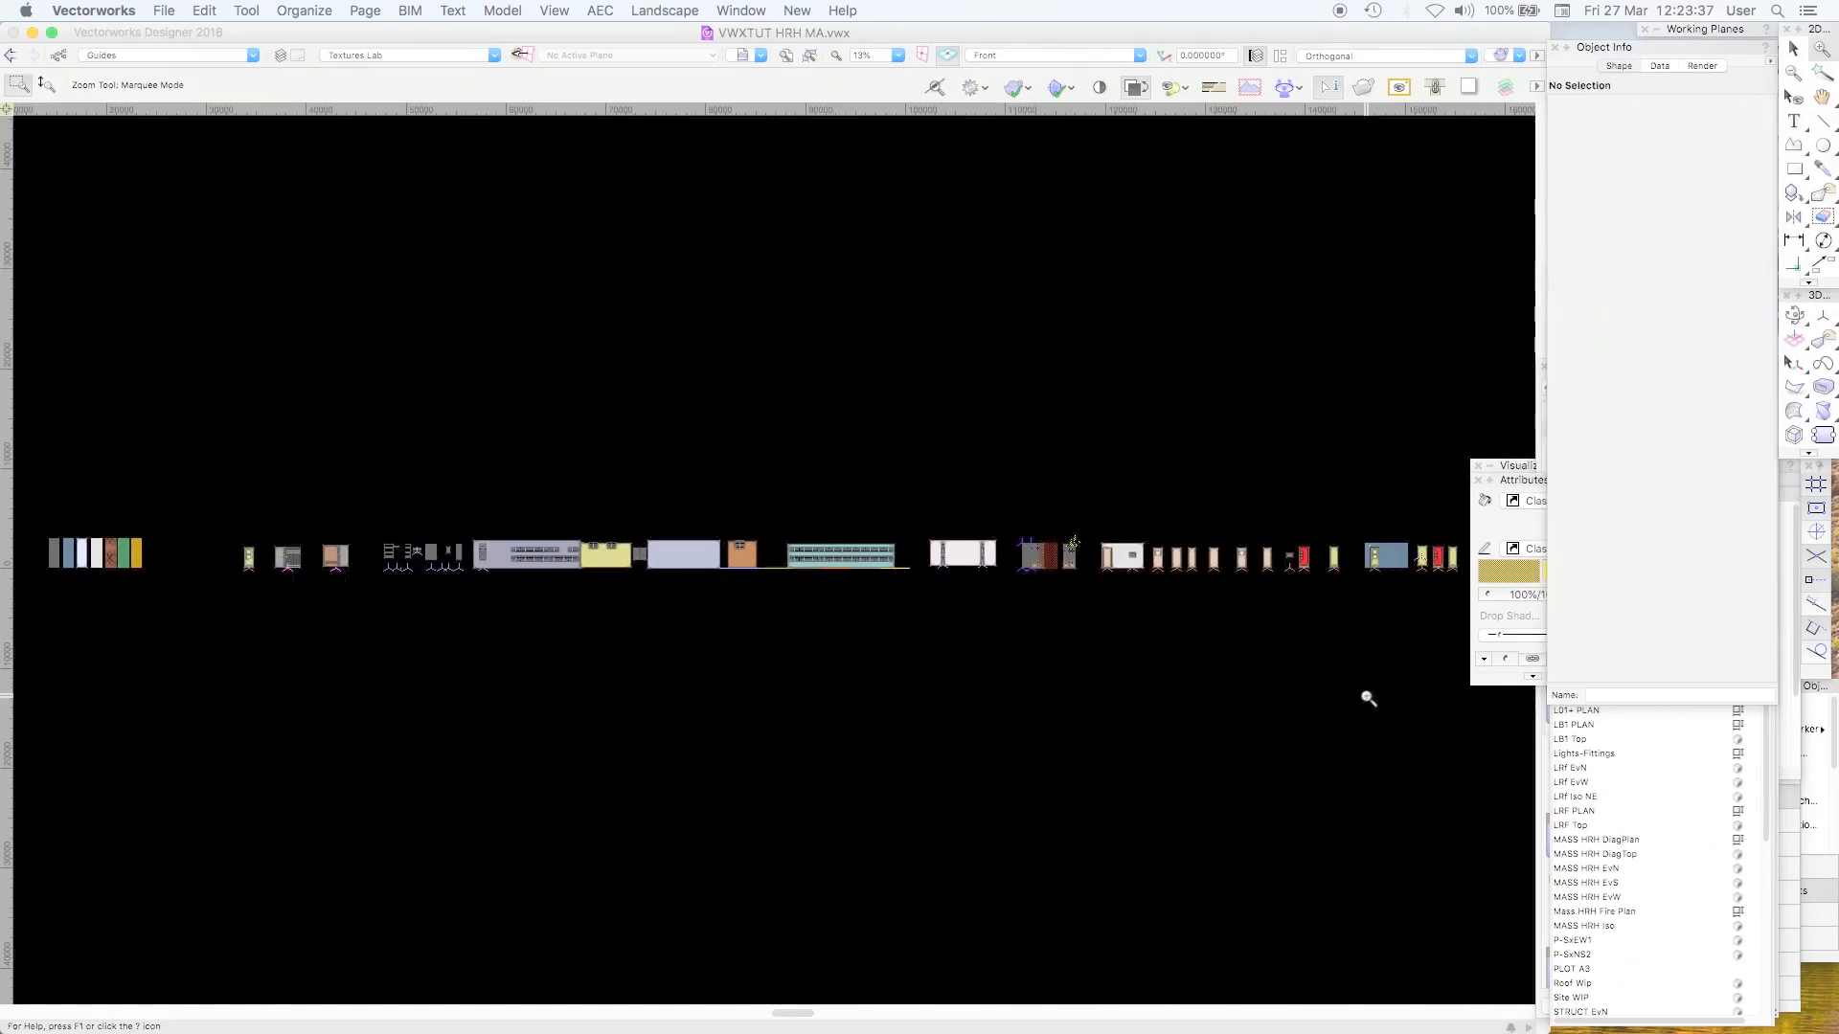
# Step: Enlarge the sample doors on the Textures Lab layer of VWXTUT HRH MA.vwx and open the red door's symbol for editing
pyautogui.moveTo(1419, 523); pyautogui.dragTo(1222, 617)
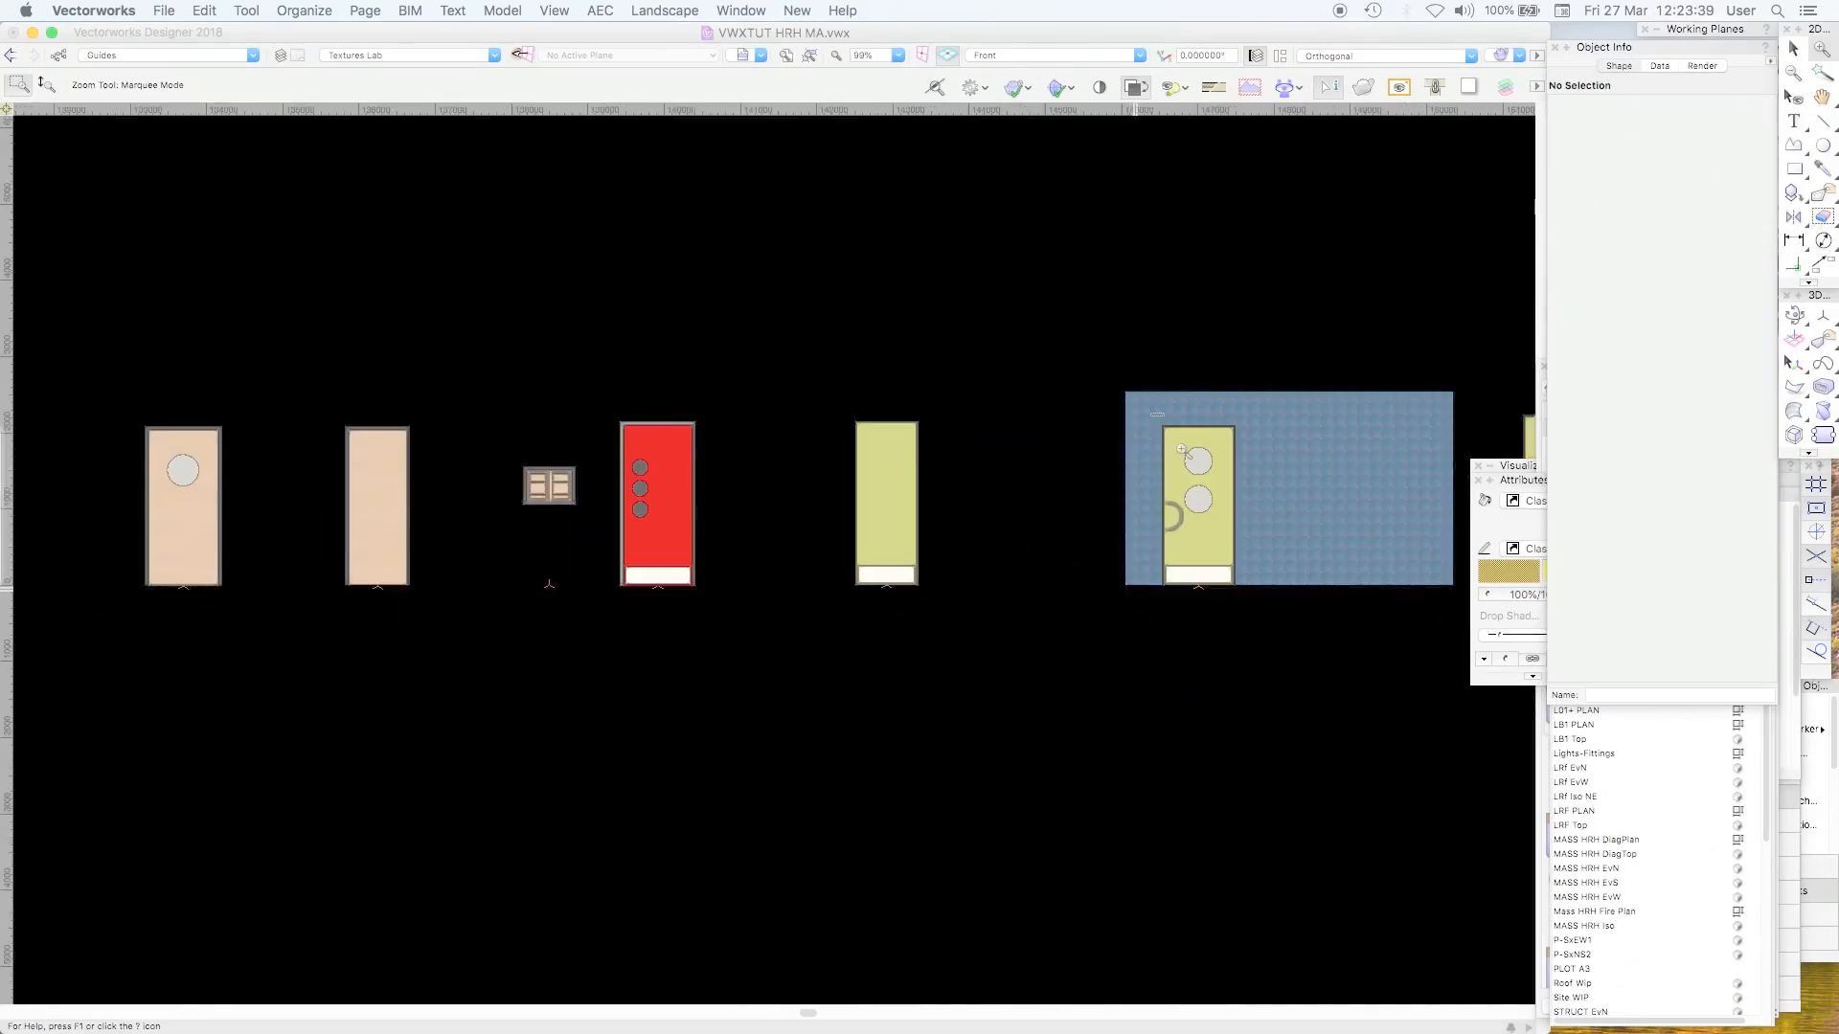
pyautogui.click(1794, 48)
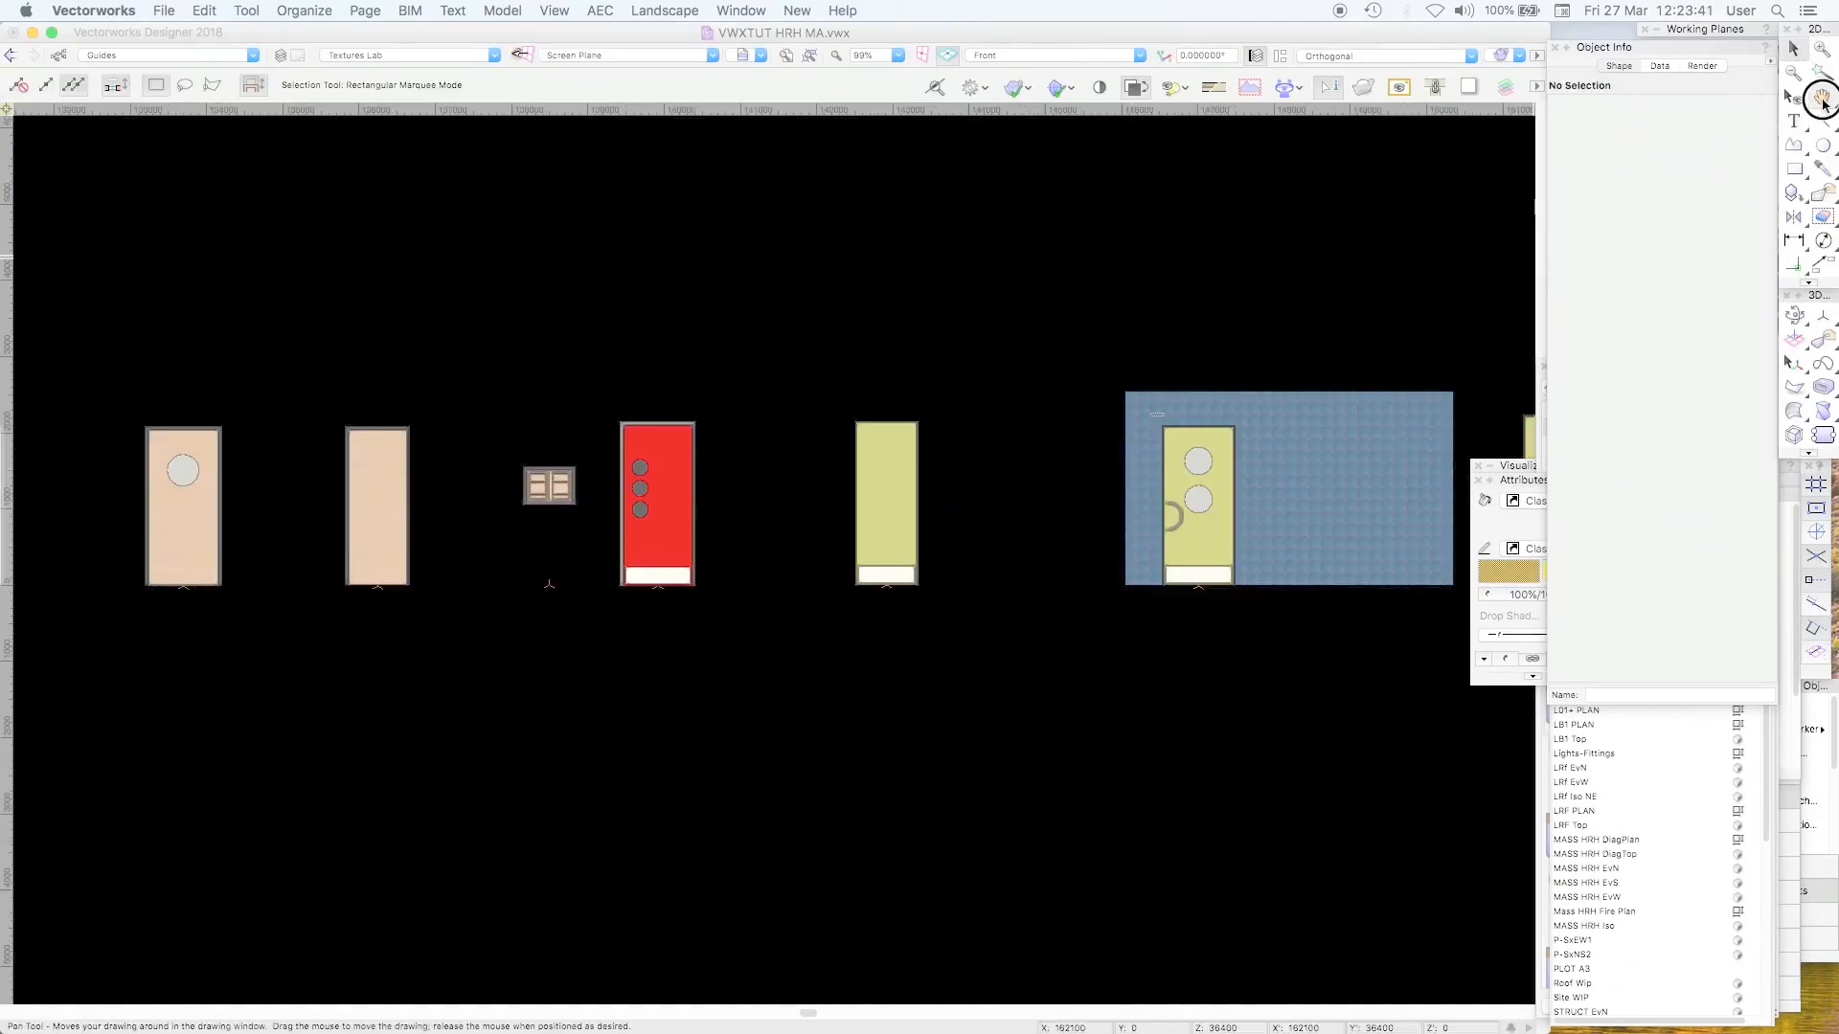
pyautogui.click(1823, 99)
pyautogui.moveTo(587, 354)
pyautogui.mouseDown()
pyautogui.moveTo(867, 368)
pyautogui.moveTo(726, 423)
pyautogui.mouseUp()
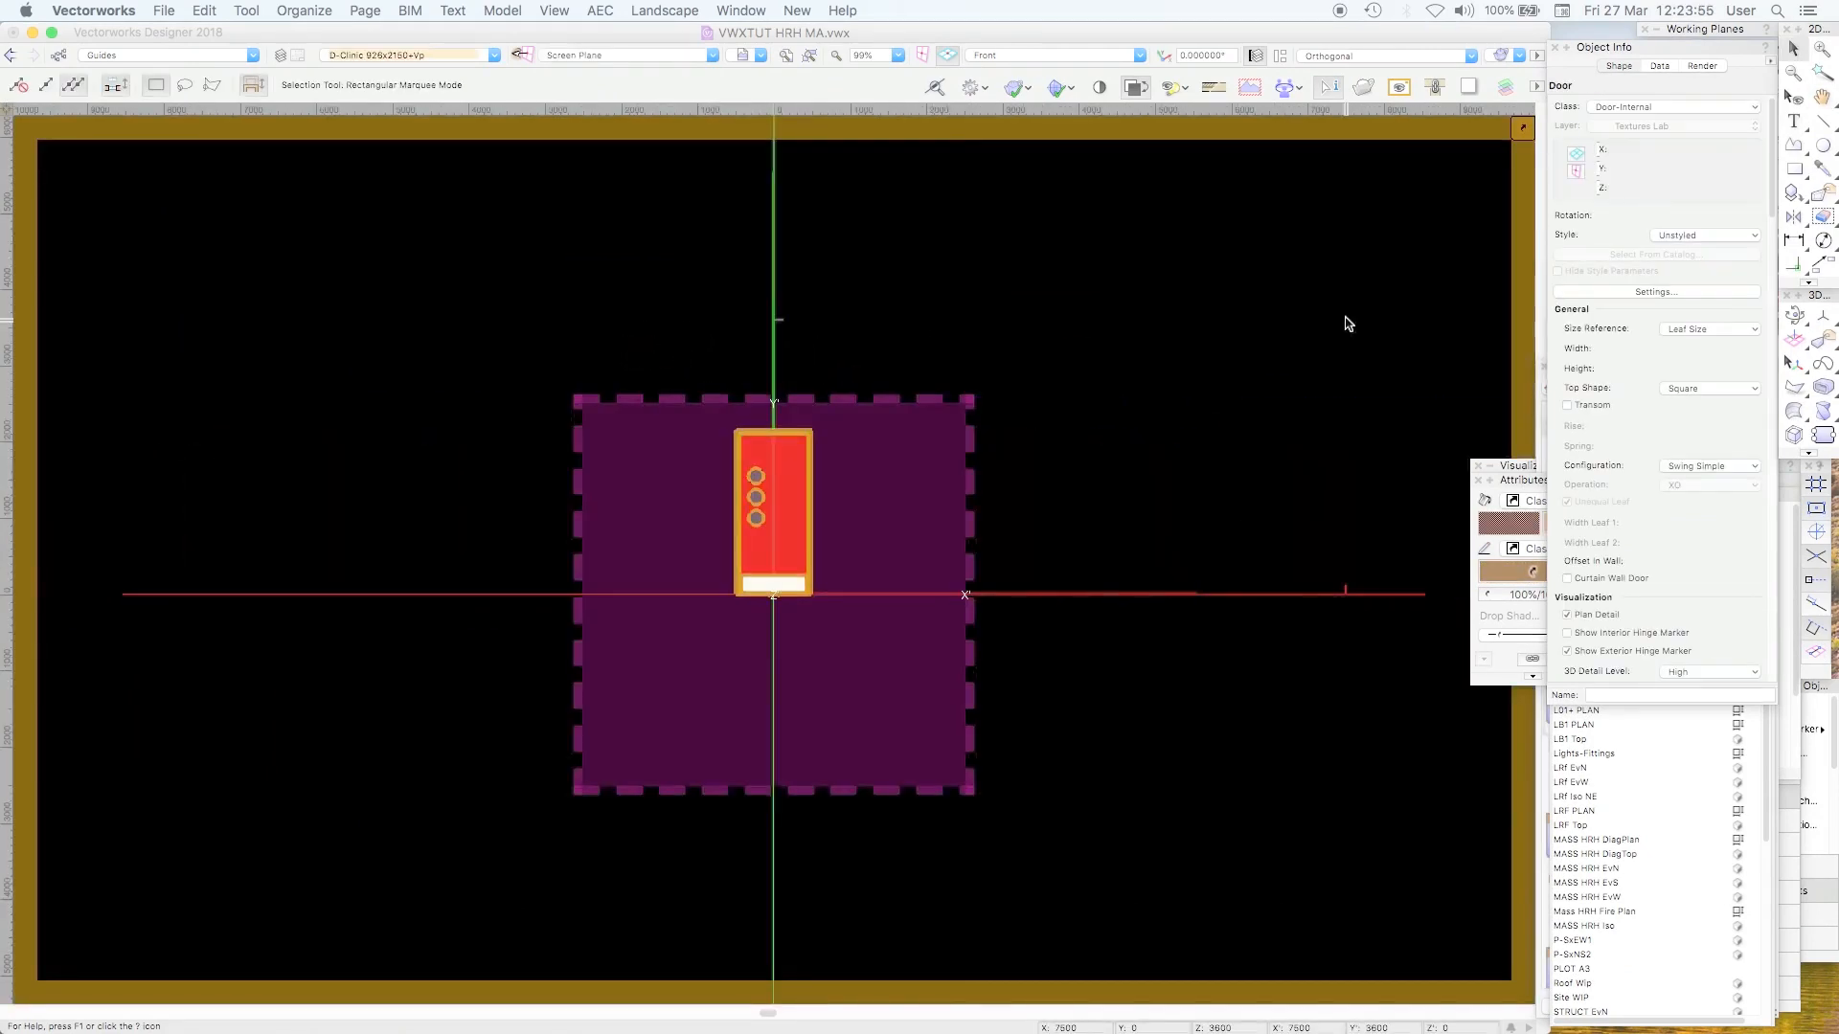
# Step: Examine the red door's hardware and kick plate settings, then its leaf and circular vision panel parameters, without changing anything
pyautogui.press('super+4')
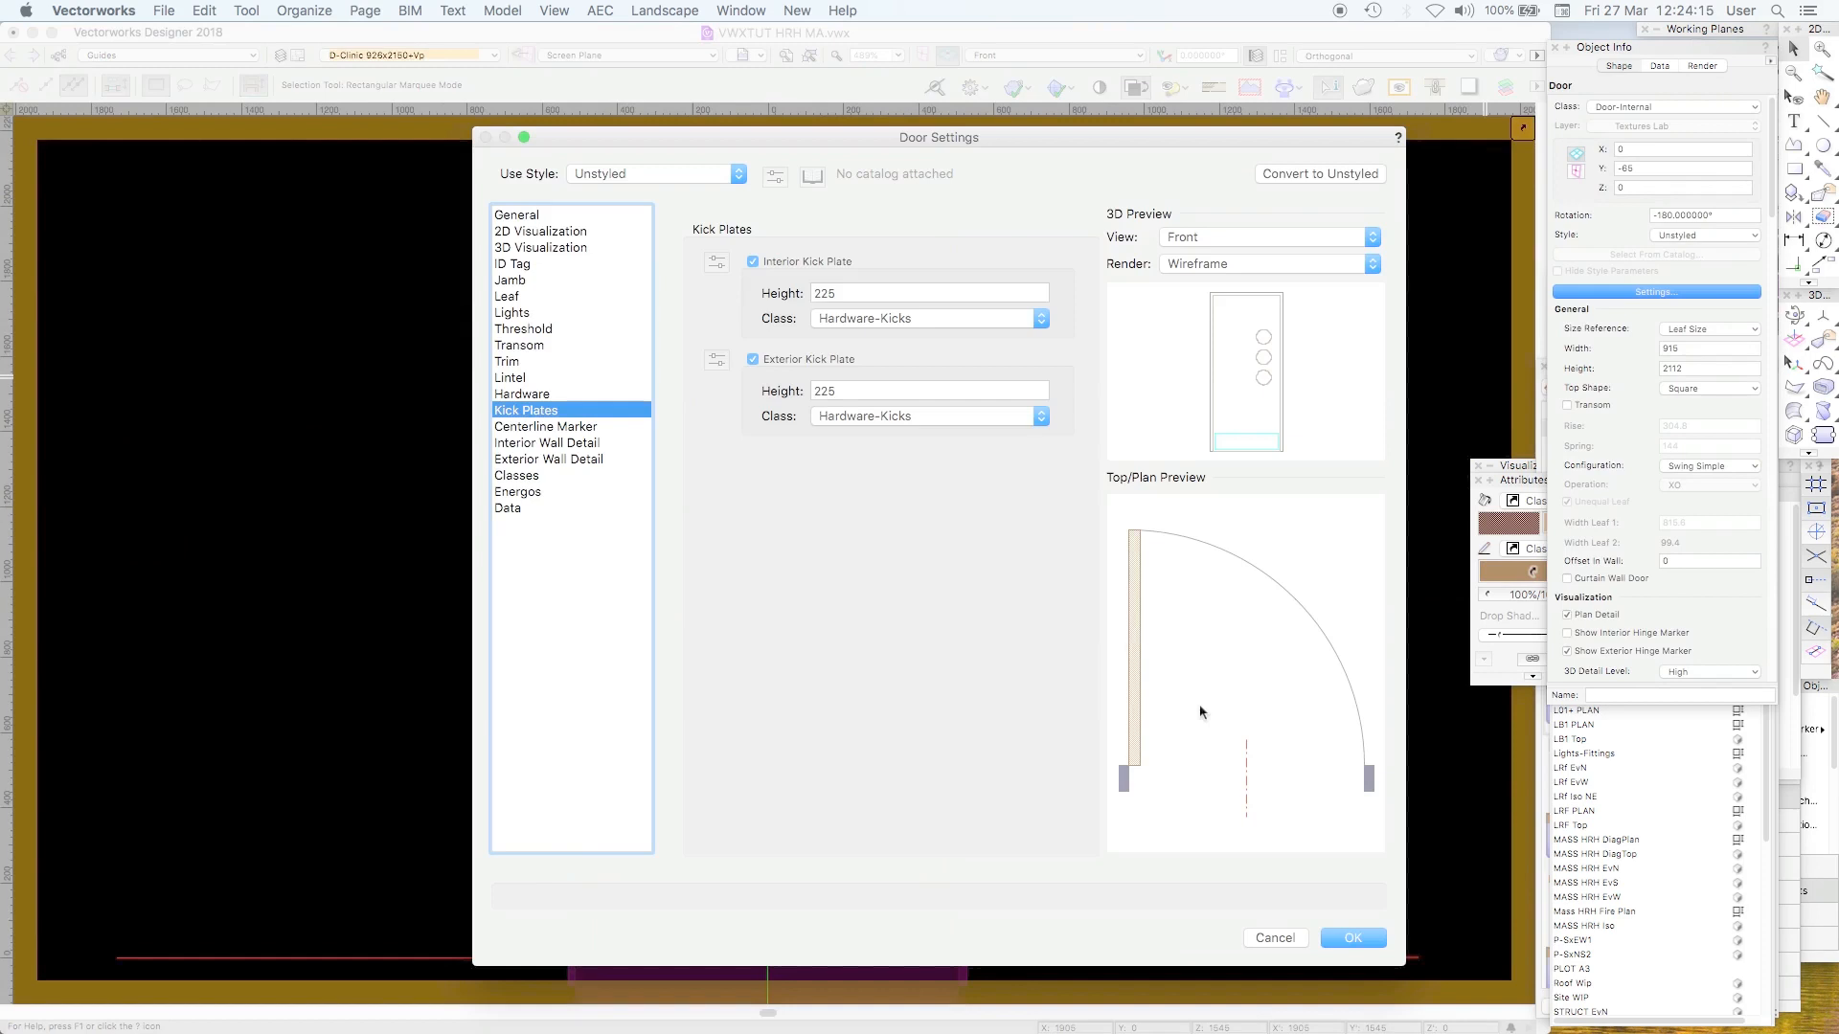
pyautogui.click(536, 378)
pyautogui.click(549, 395)
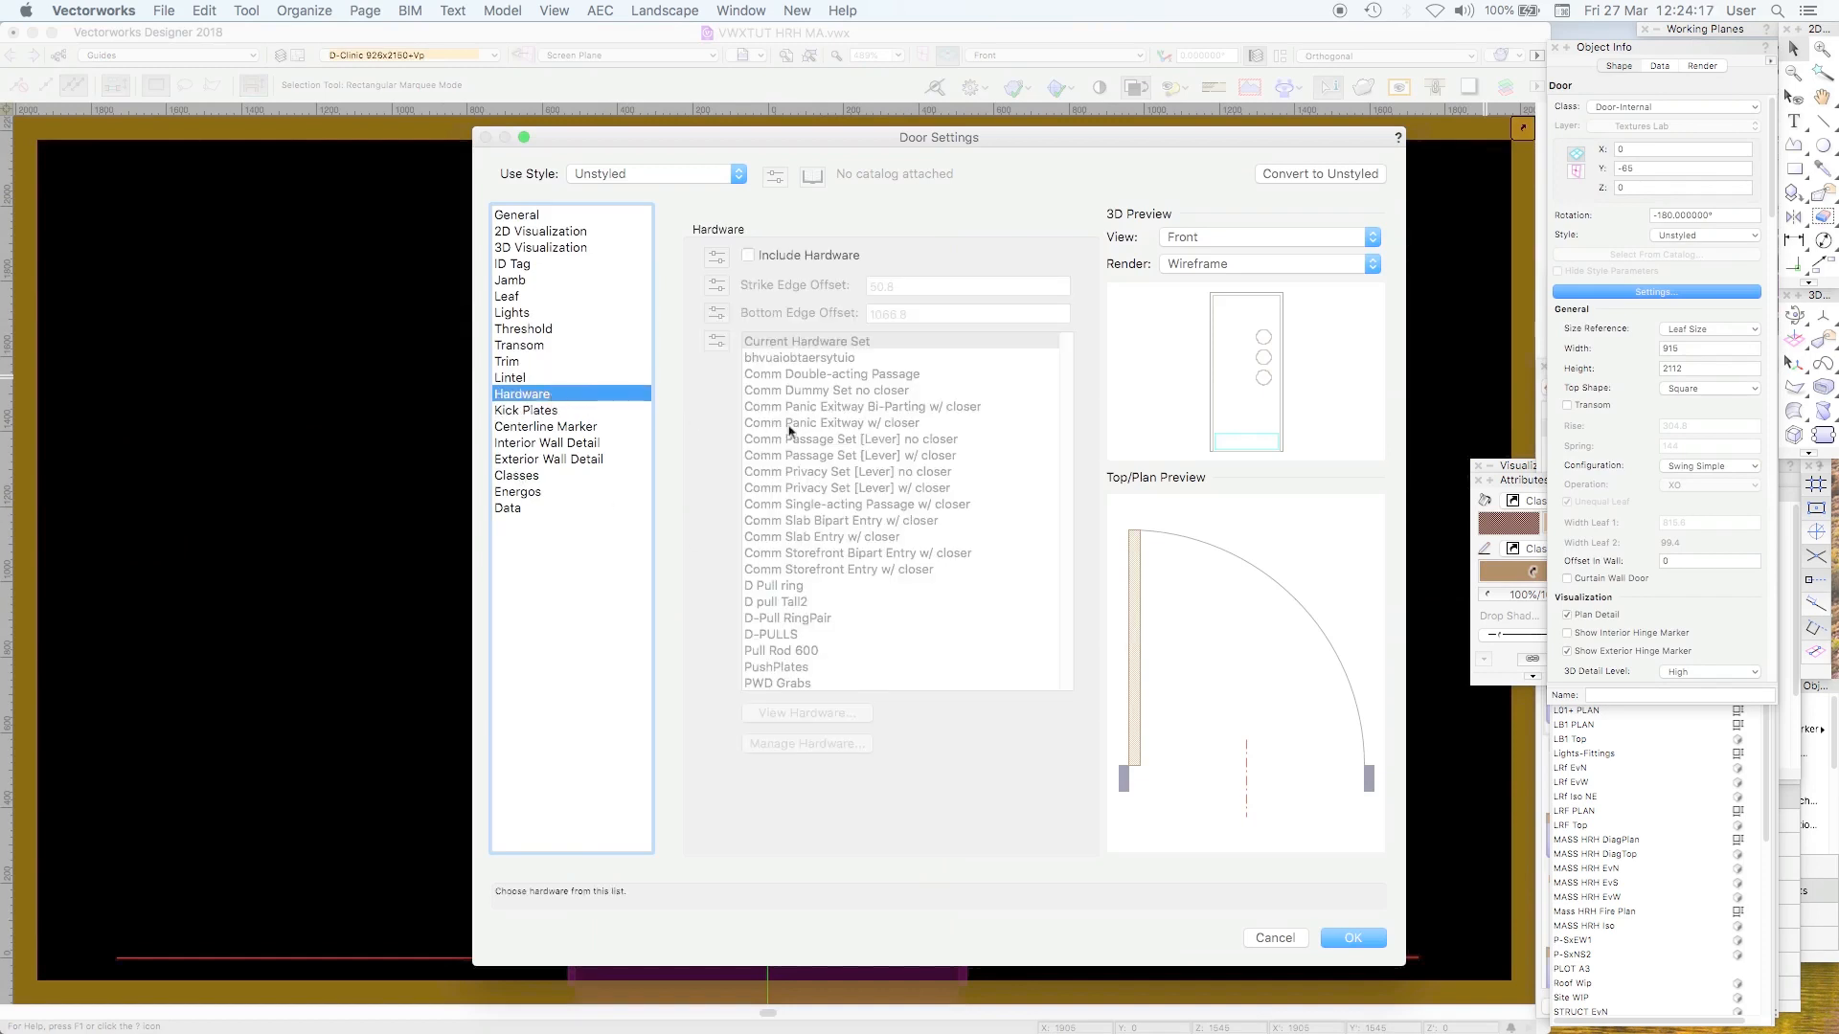
pyautogui.click(560, 411)
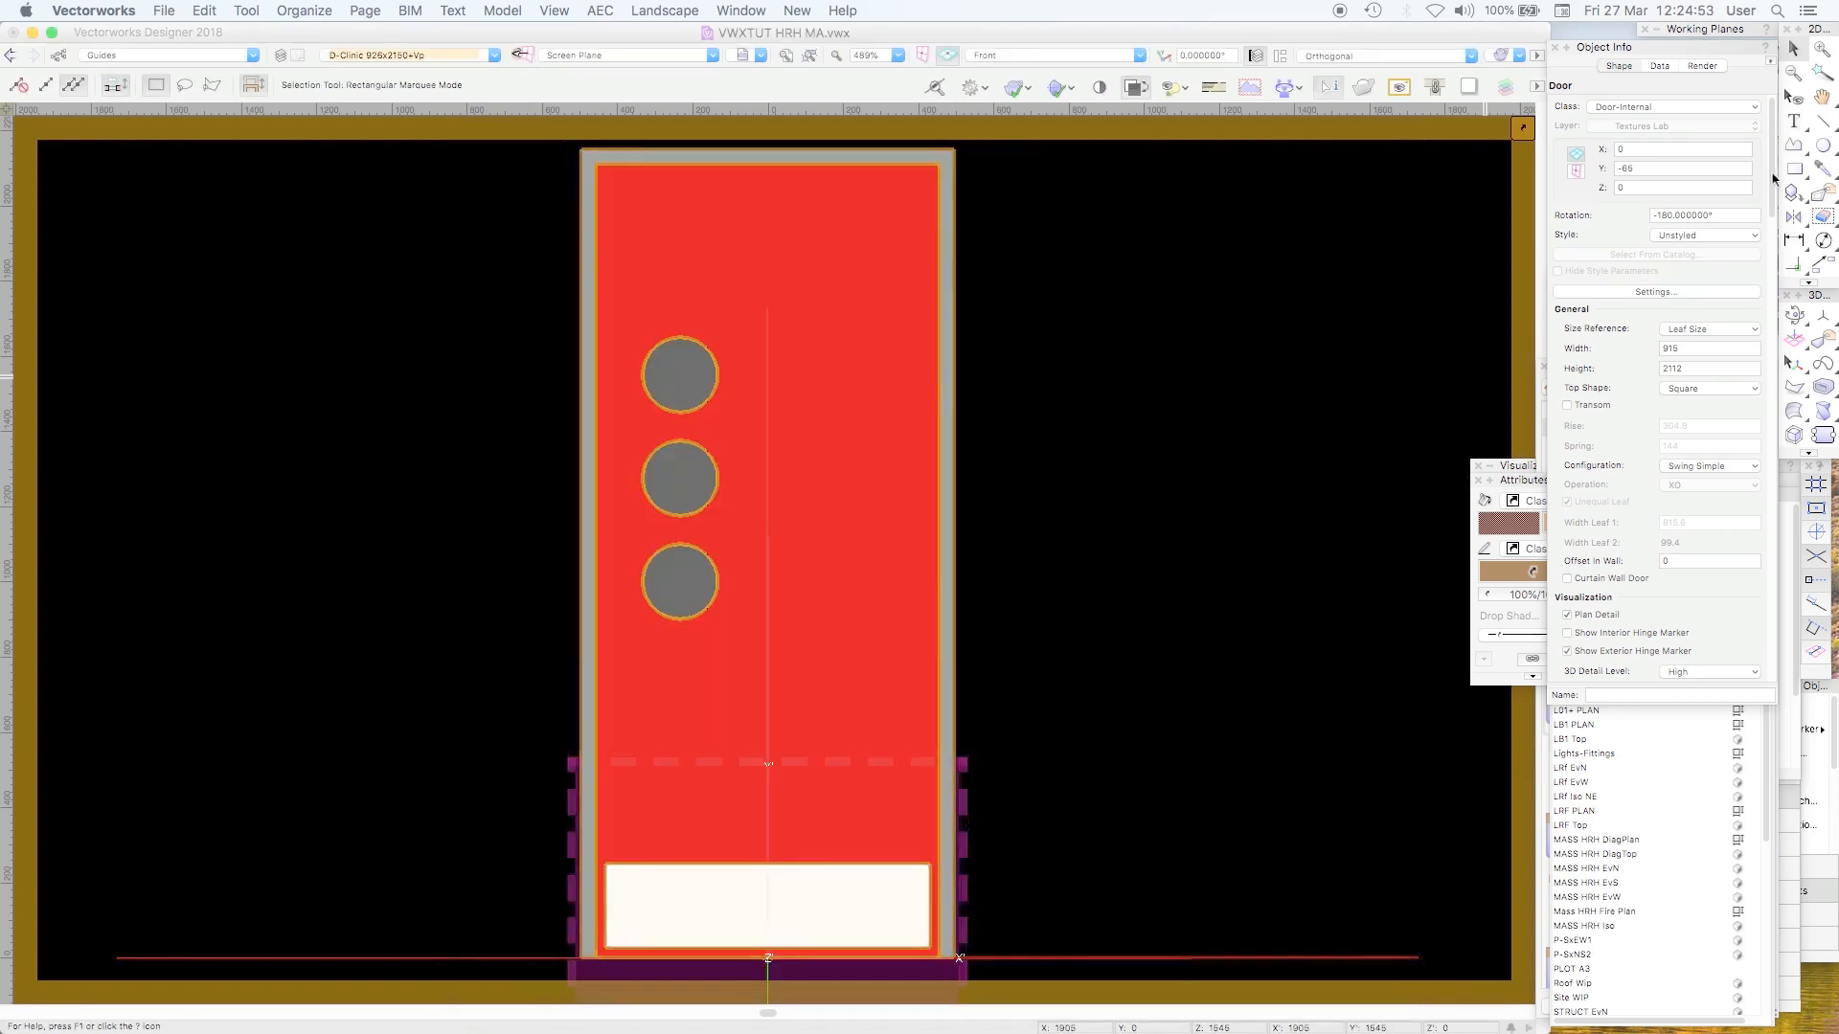
pyautogui.scroll(-10, 1765, 172)
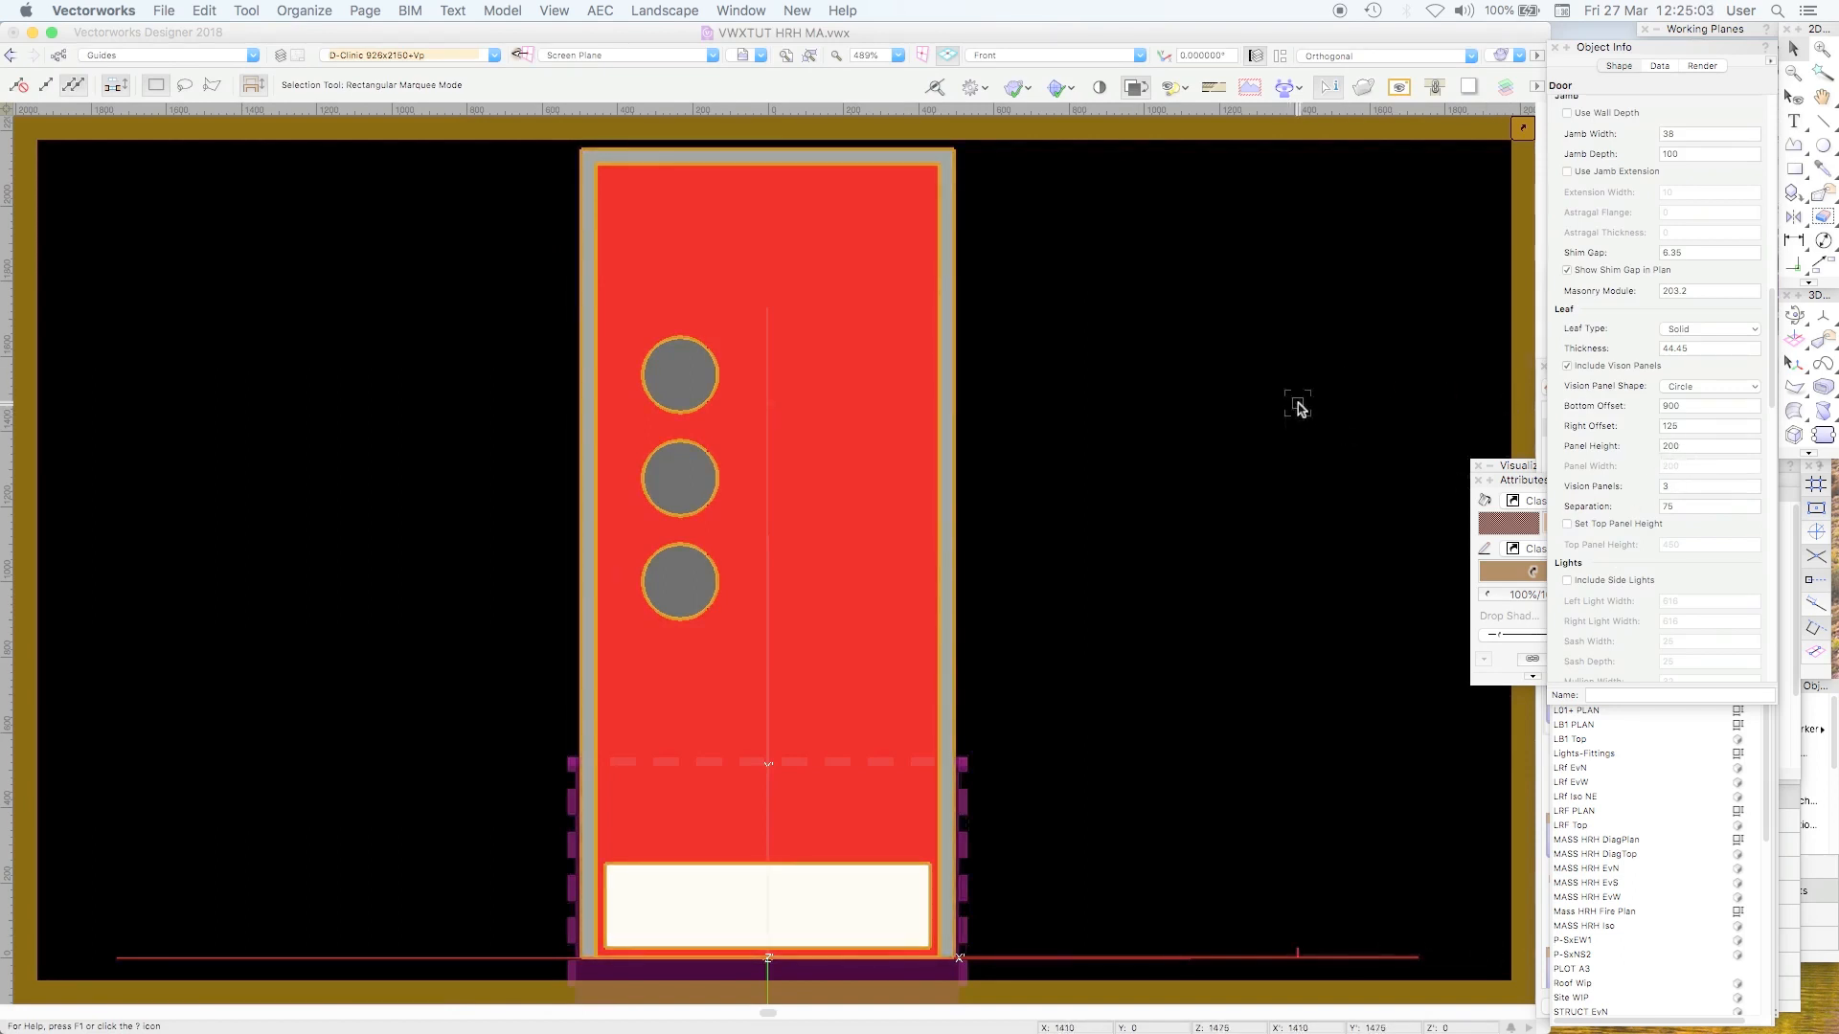
pyautogui.keyDown('shift'); pyautogui.moveTo(1290, 376); pyautogui.dragTo(973, 390, button='middle'); pyautogui.keyUp('shift')
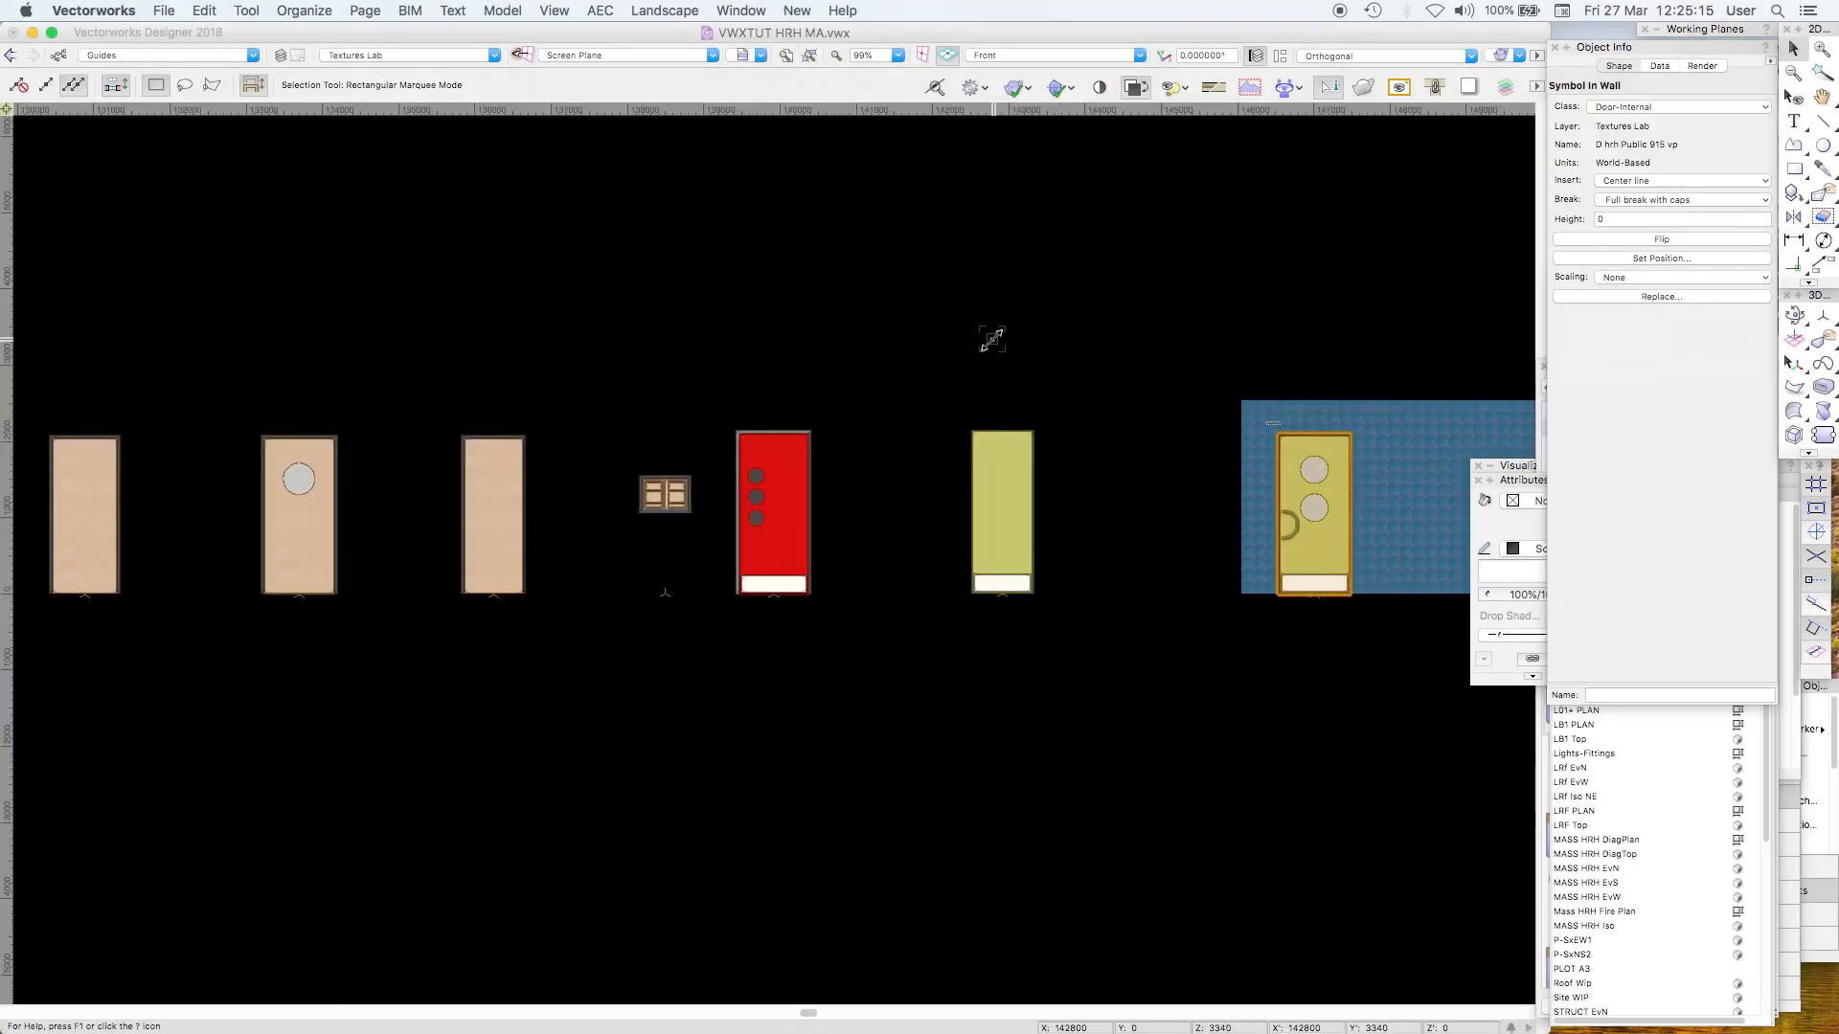
# Step: Enlarge the yellow-green door with two round vision panels, inspect its glass block wall's properties and clear the selection
pyautogui.press('super+6')
pyautogui.press('super+2')
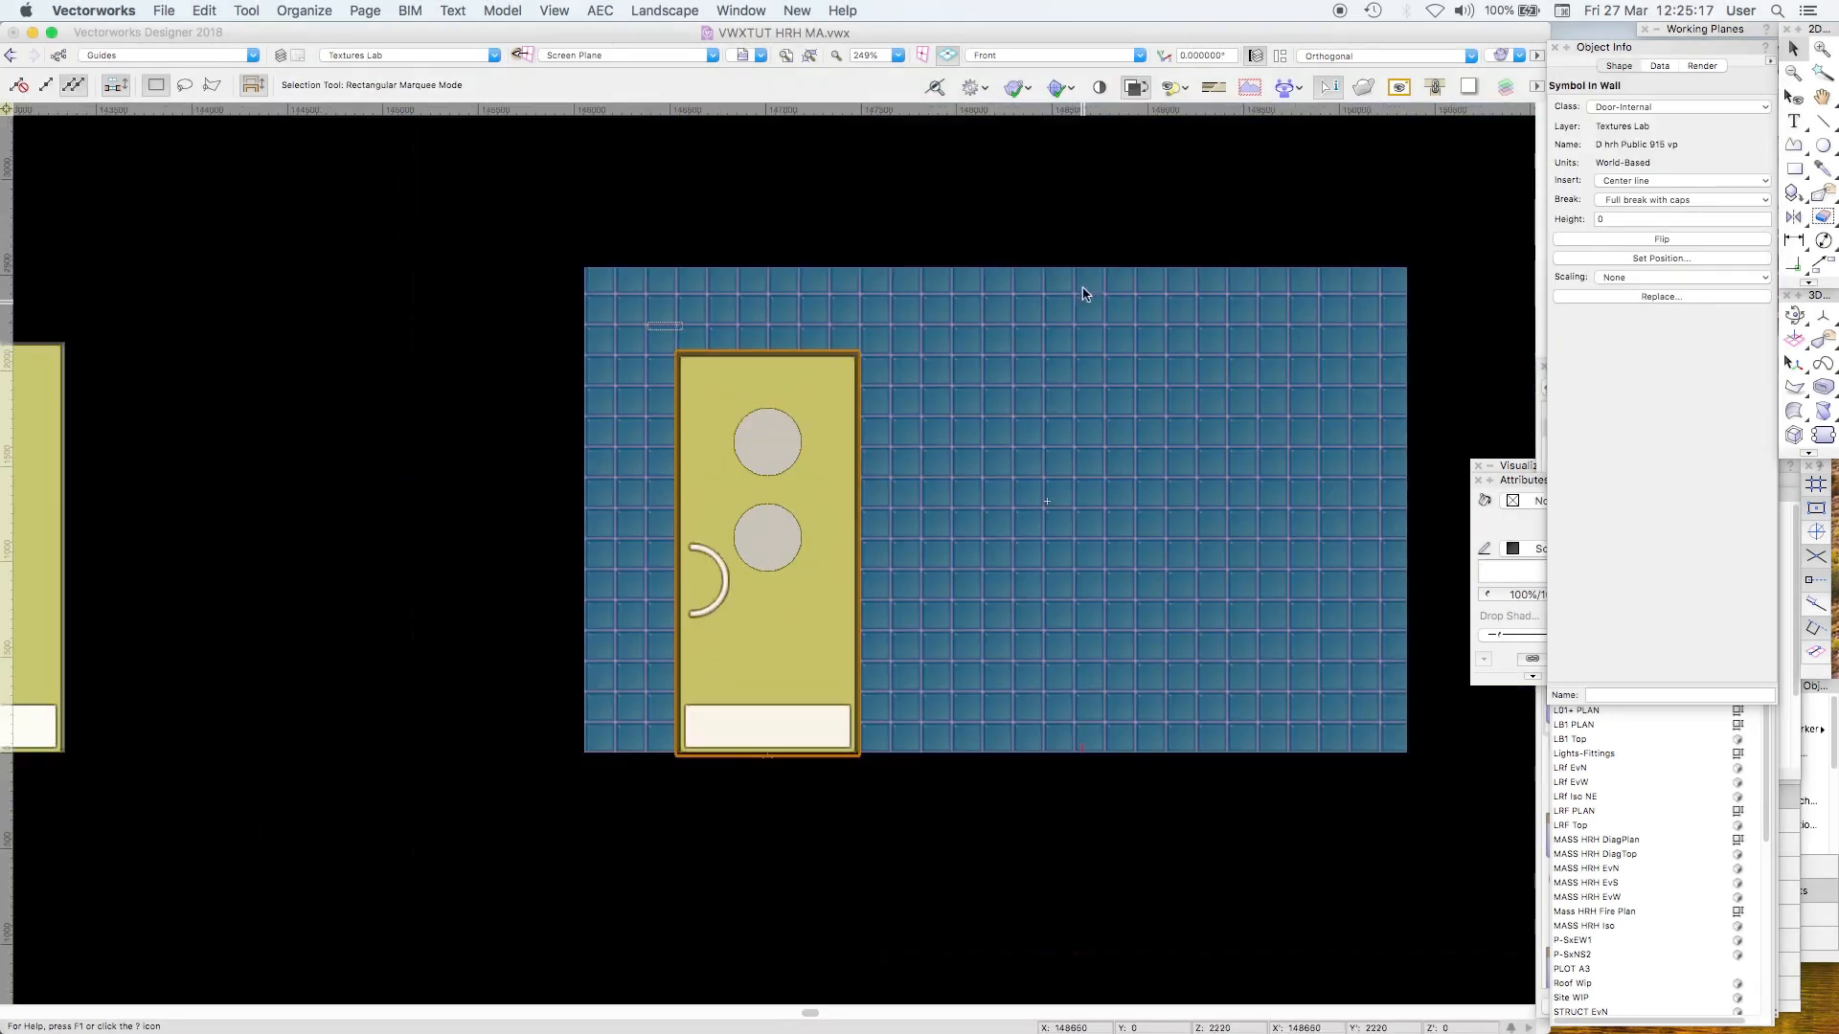
pyautogui.click(1087, 203)
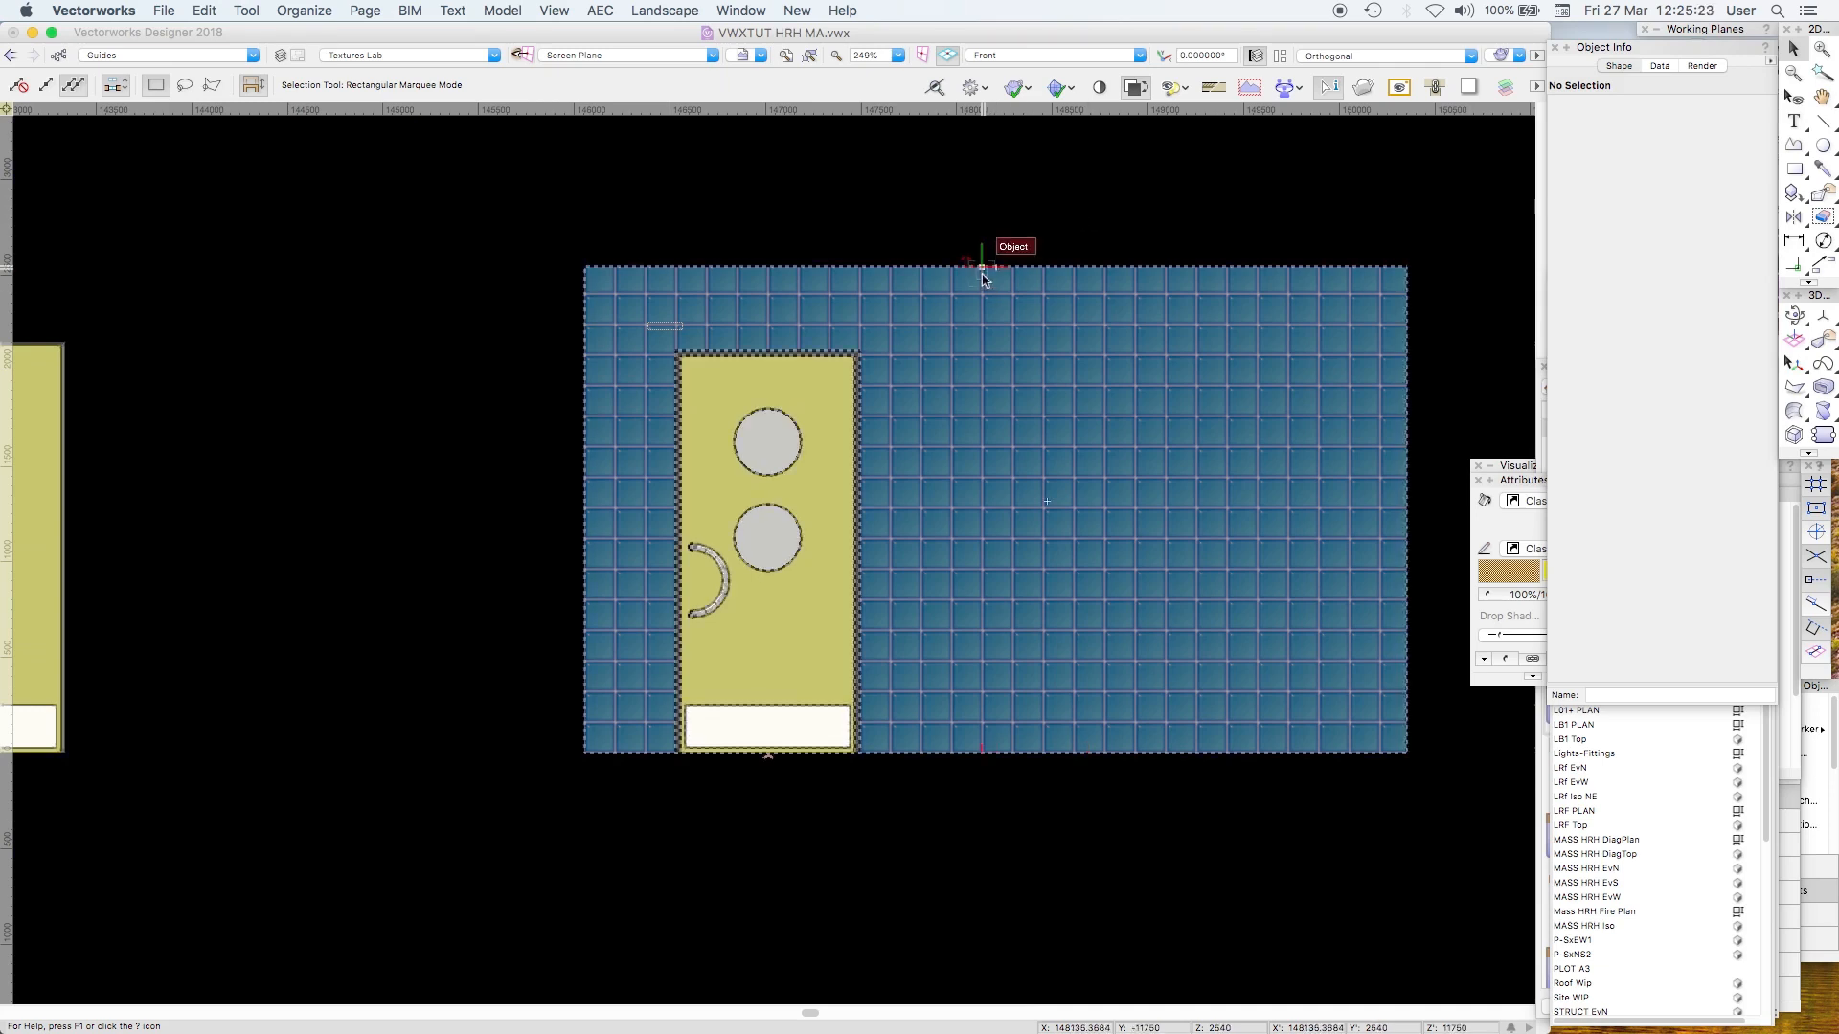
pyautogui.click(1066, 225)
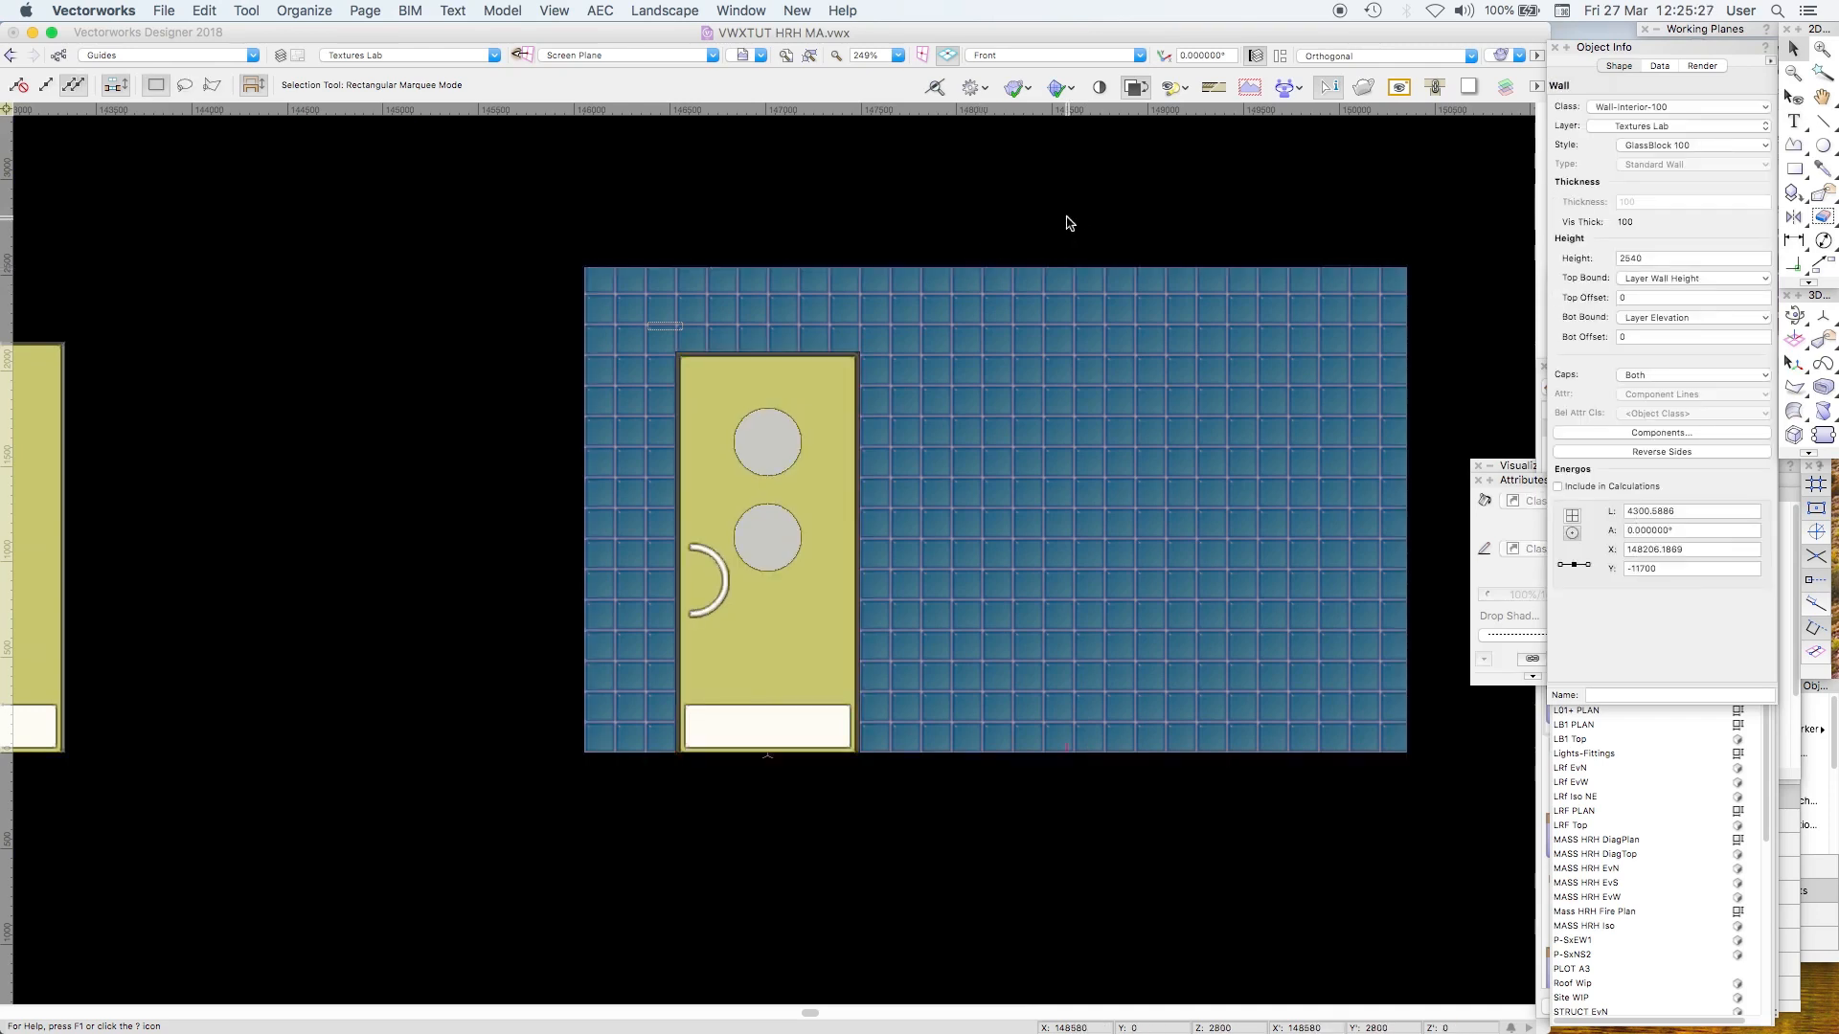
pyautogui.click(1068, 219)
# Step: Browse the sample doors up to the glazed double door with transom, select it and examine its general settings
pyautogui.press('Left')
pyautogui.press('Left')
pyautogui.press('Left')
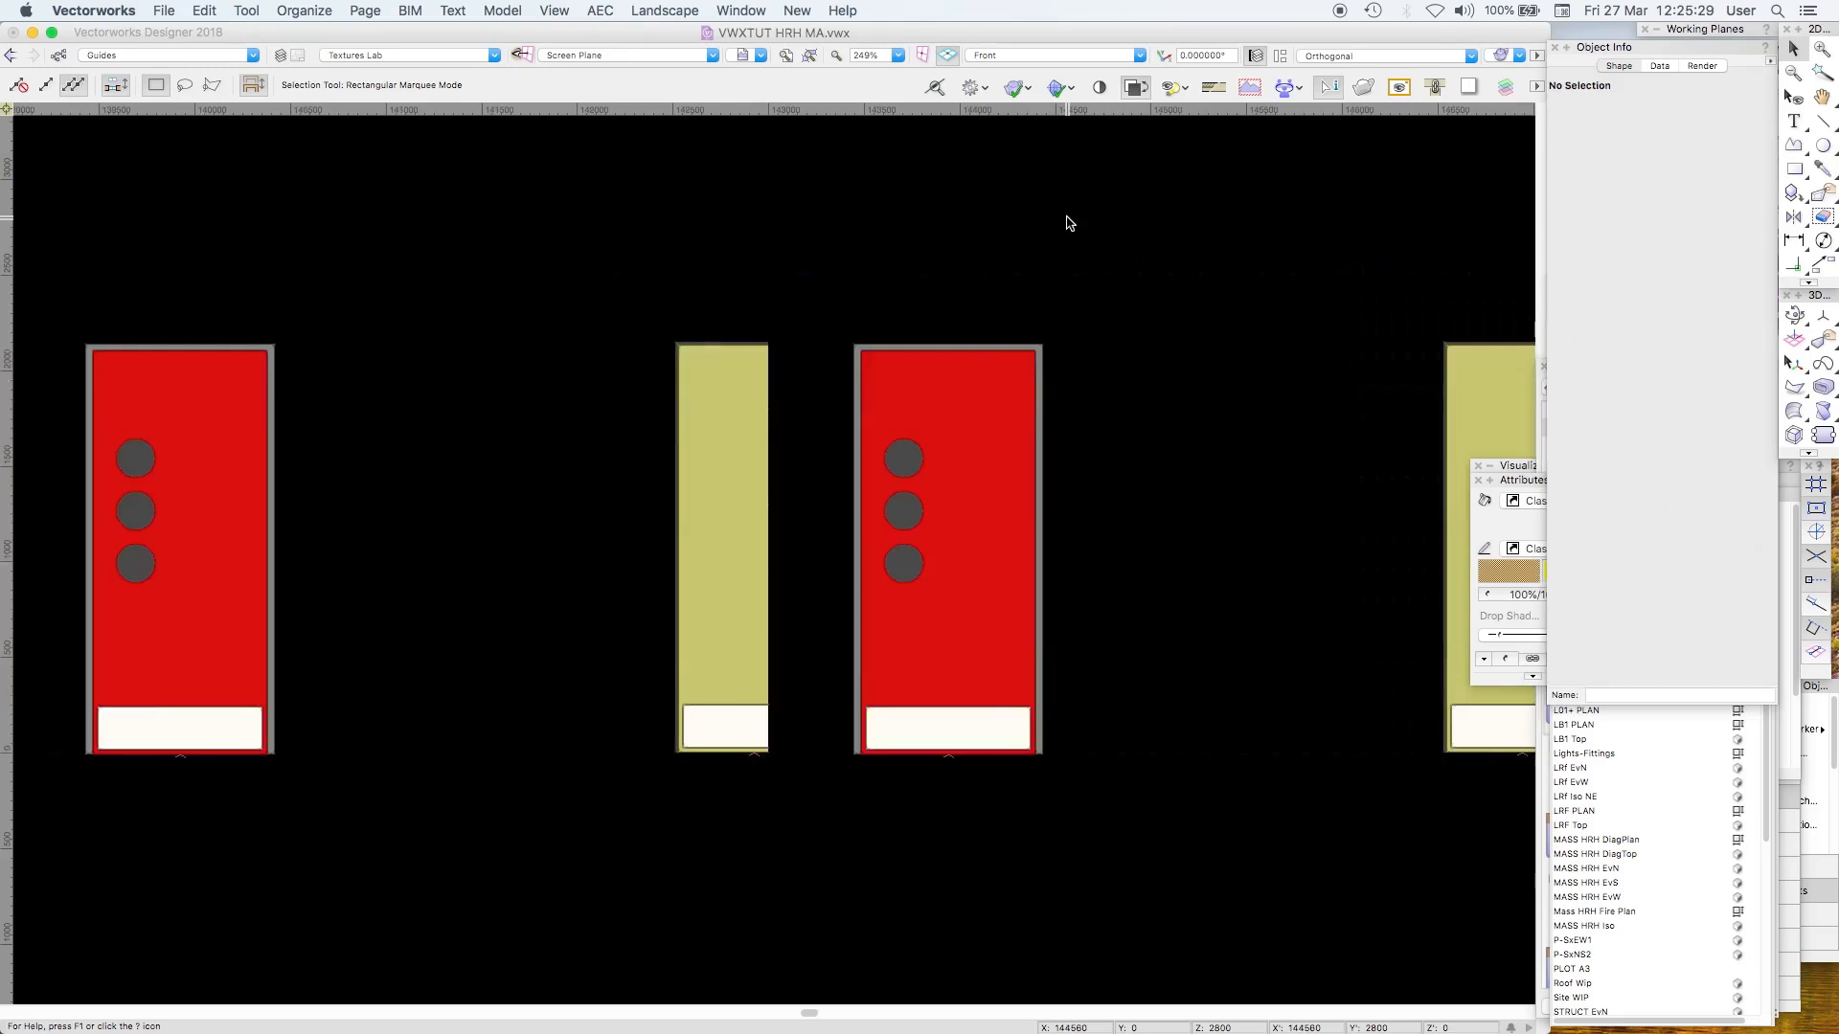
pyautogui.press('Left')
pyautogui.press('Left')
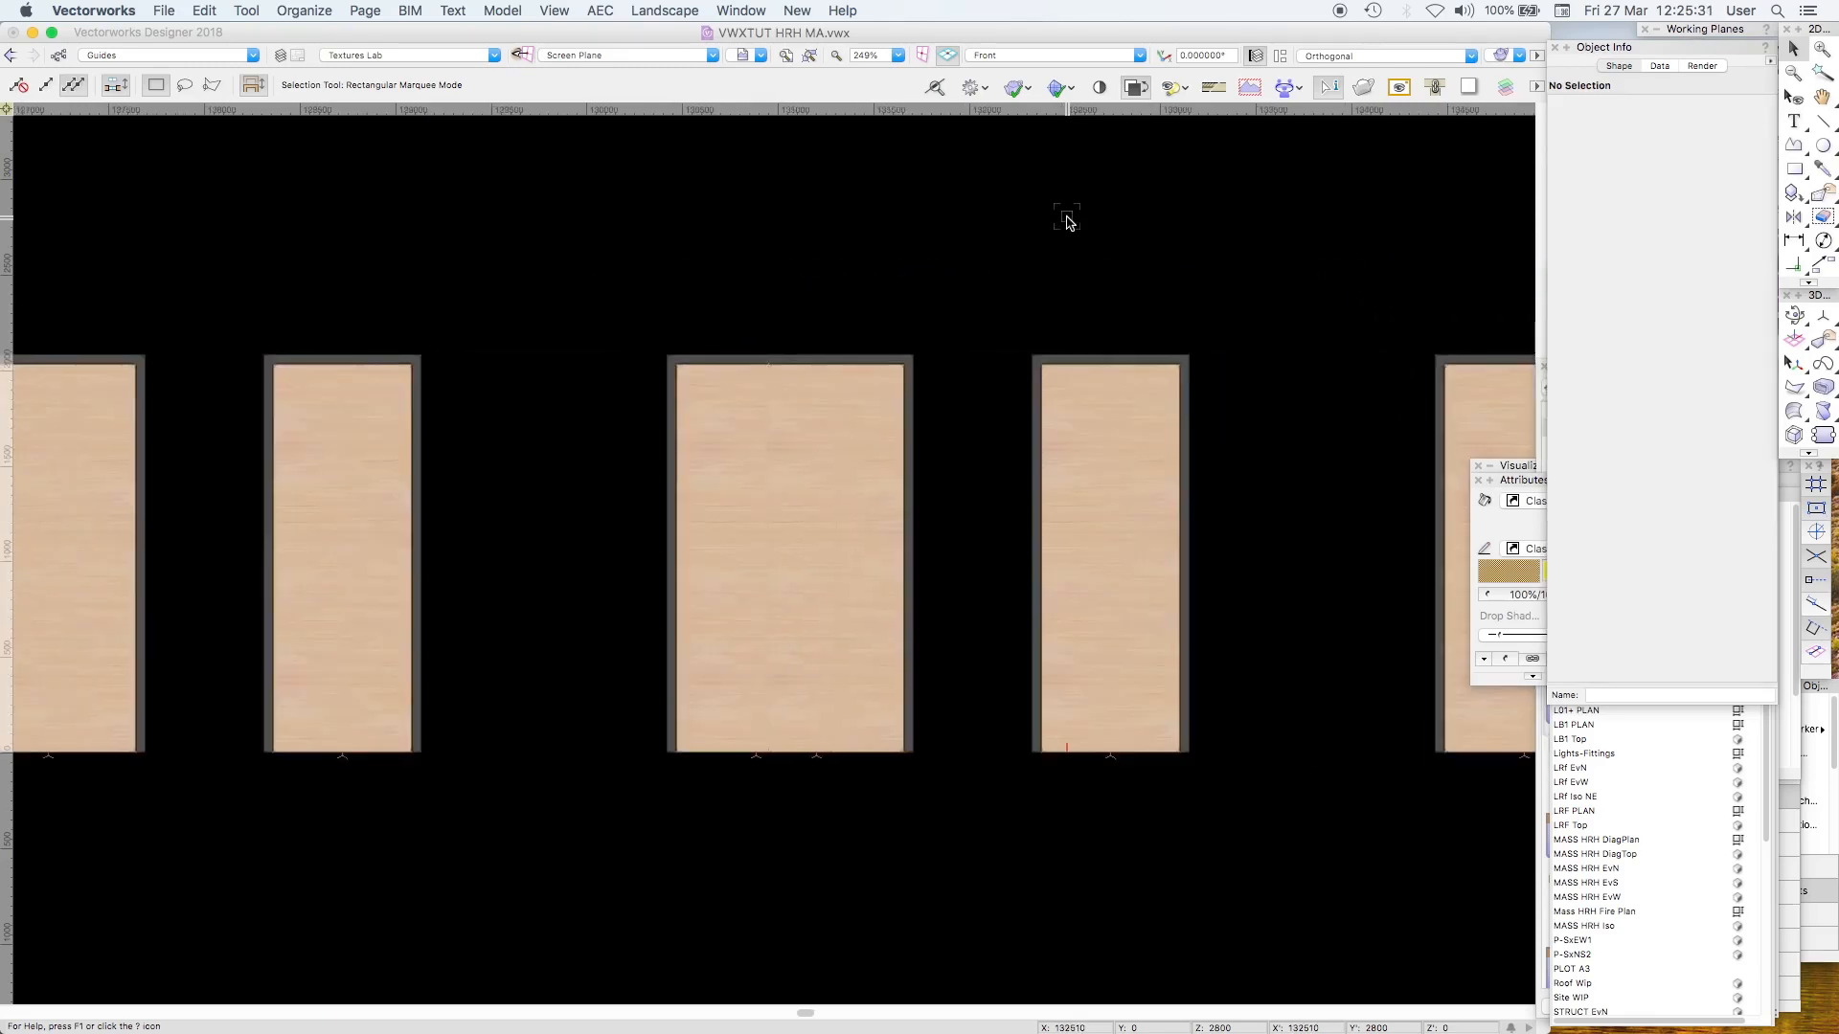
pyautogui.press('Left')
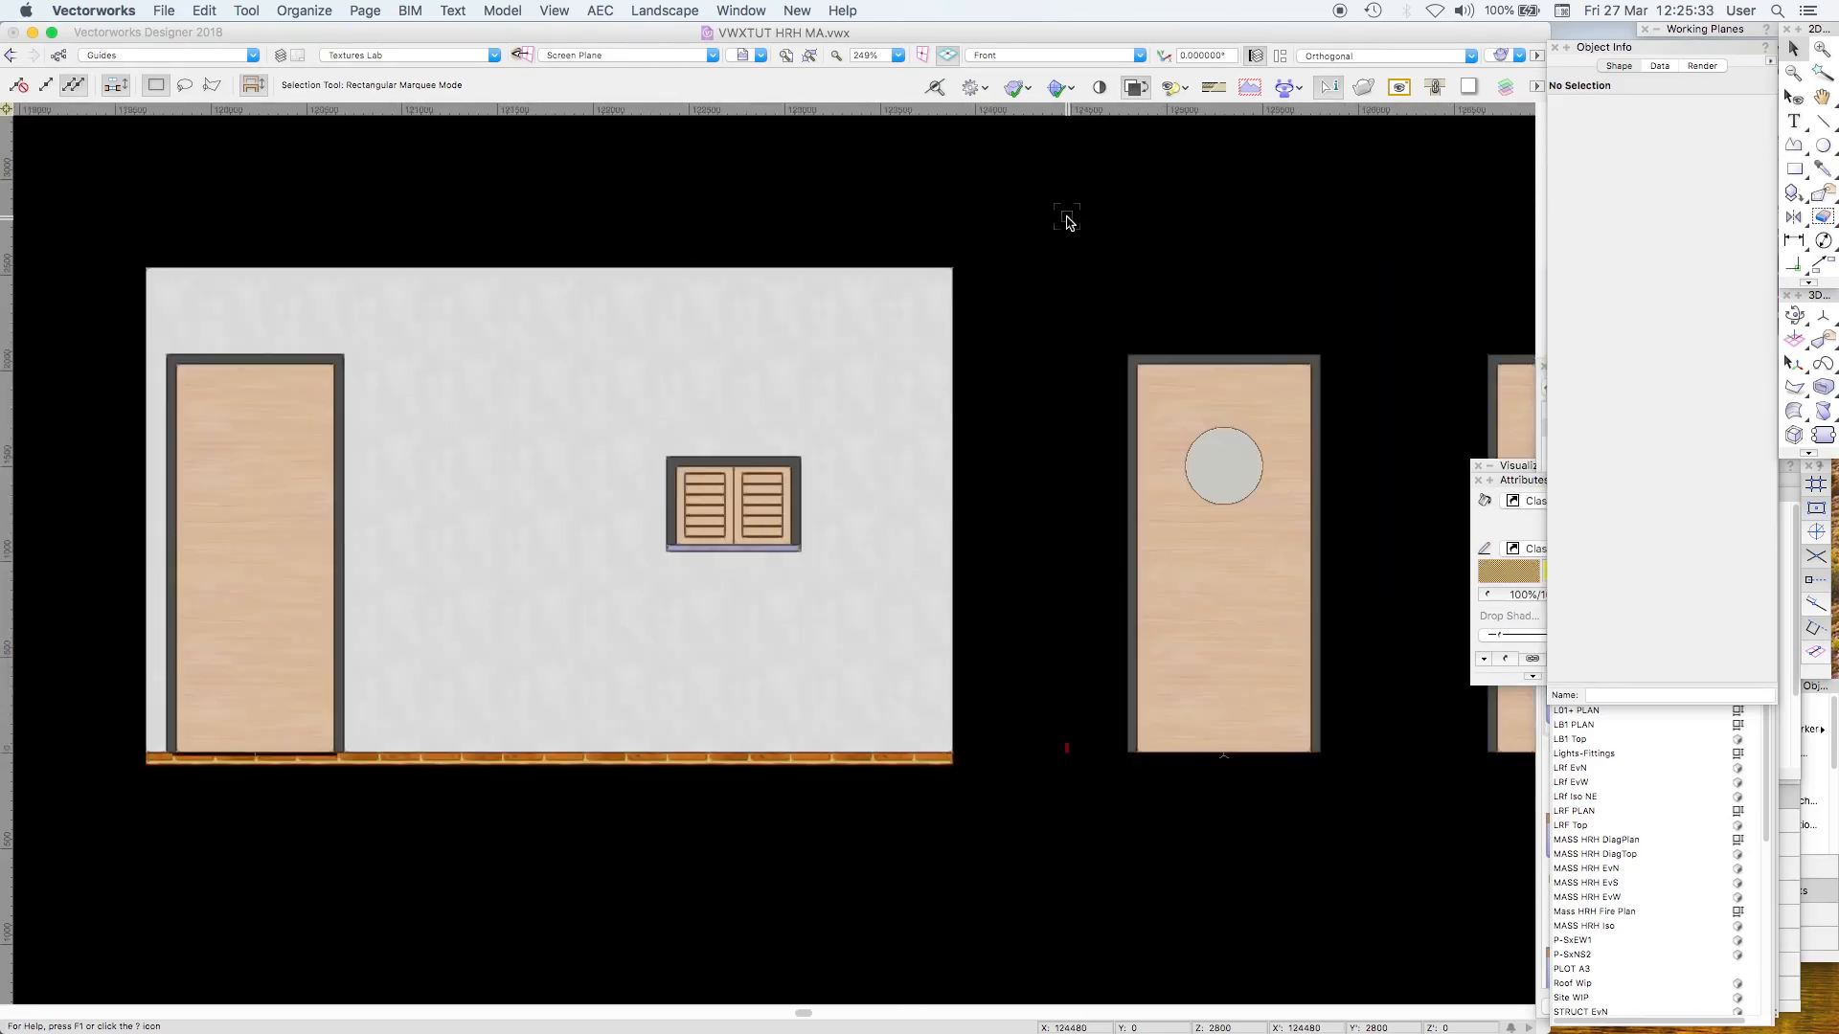
pyautogui.press('Left')
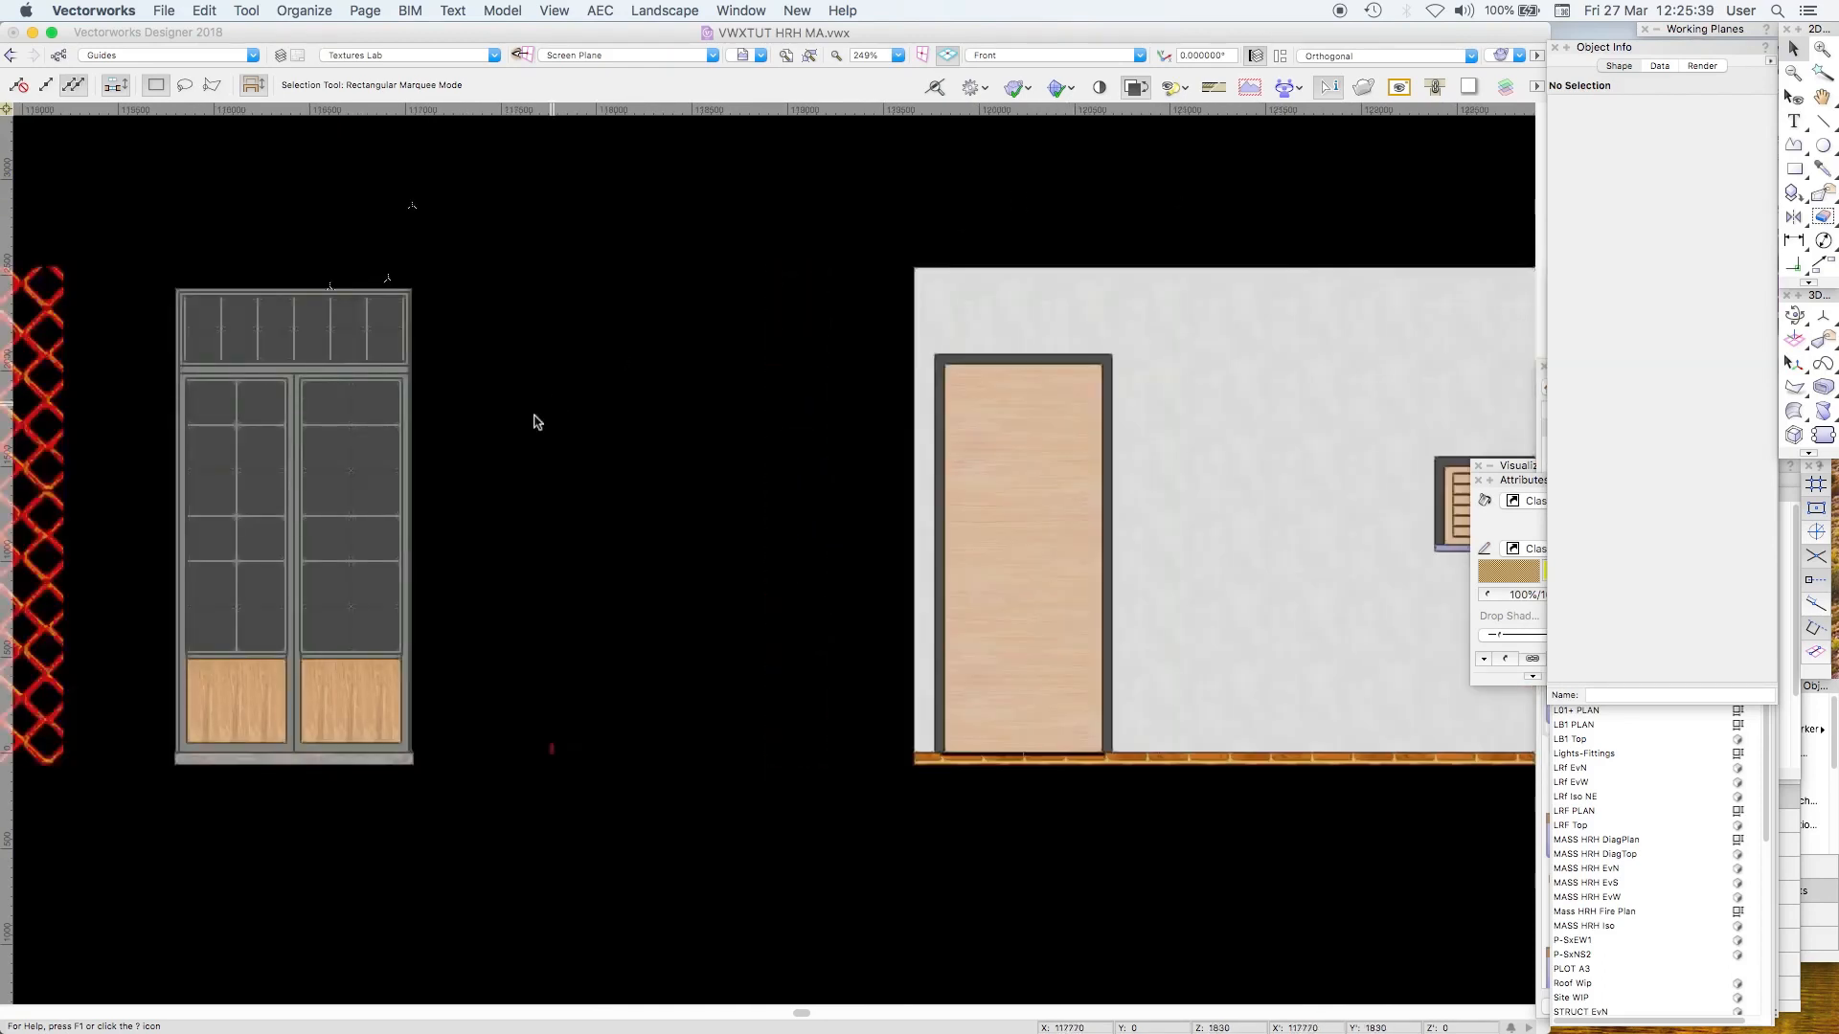
pyautogui.click(328, 428)
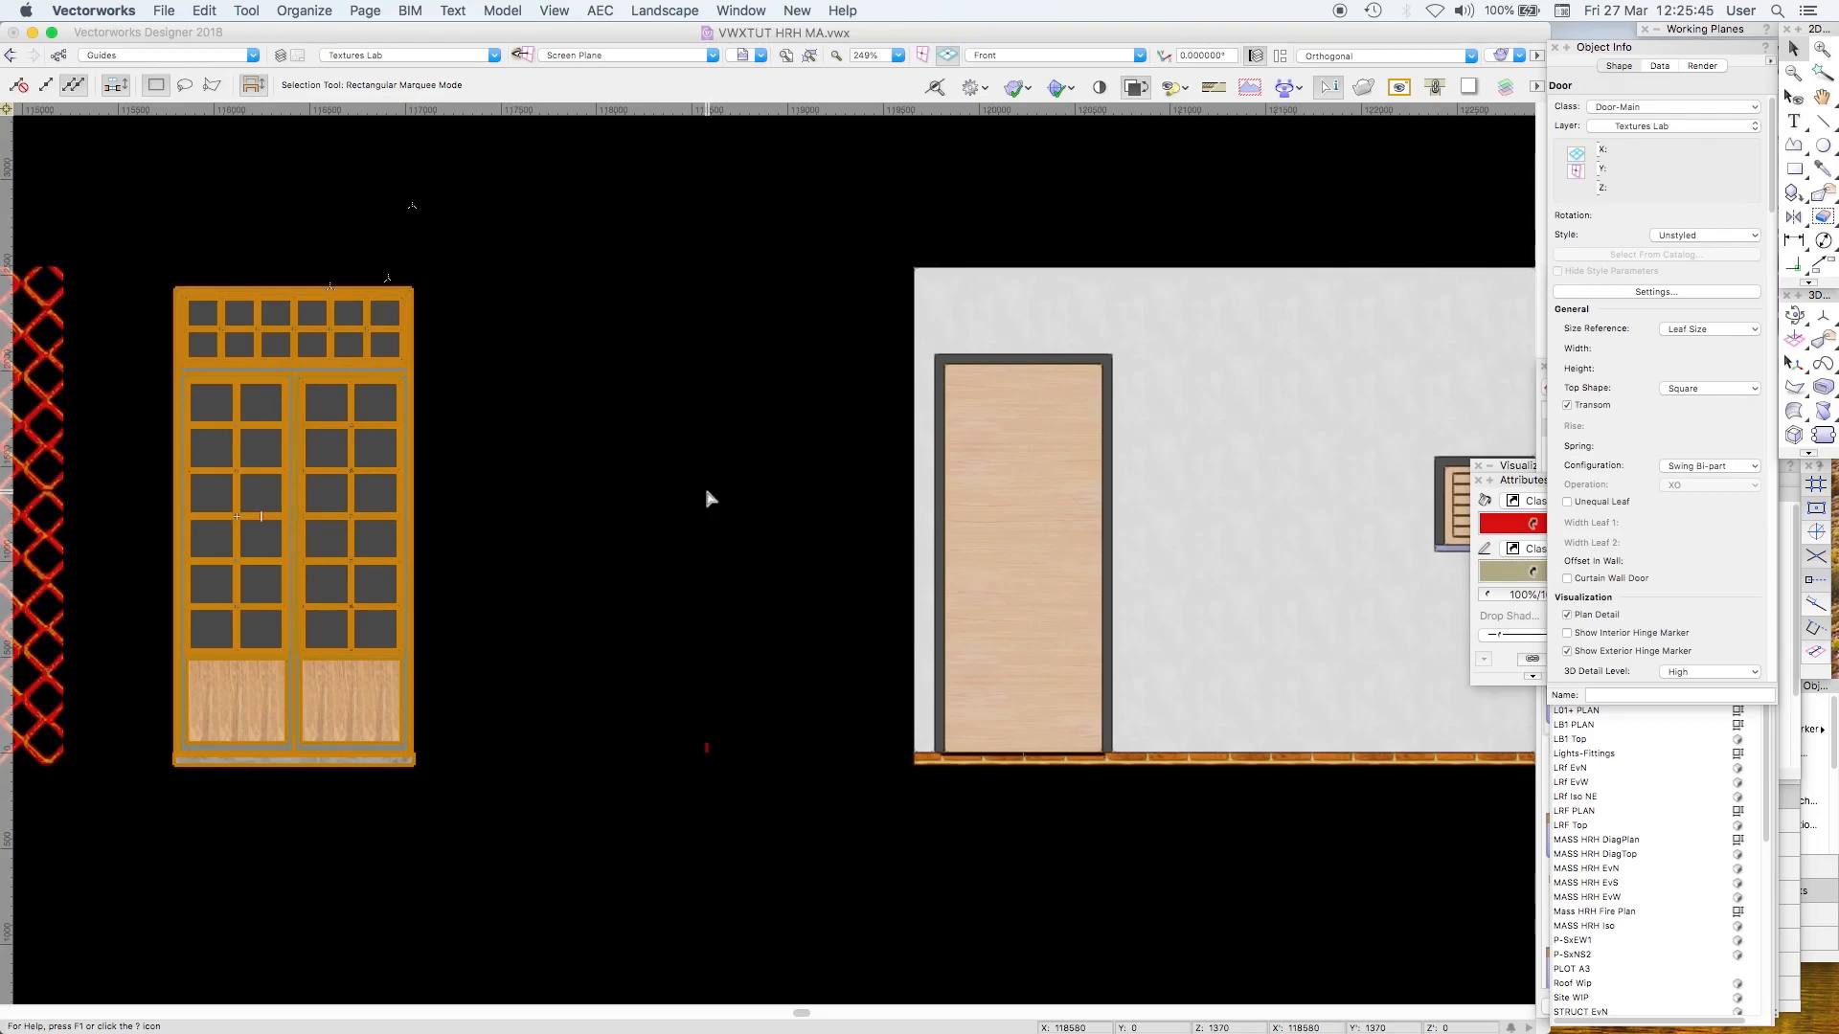
pyautogui.moveTo(1774, 179); pyautogui.dragTo(1772, 497)
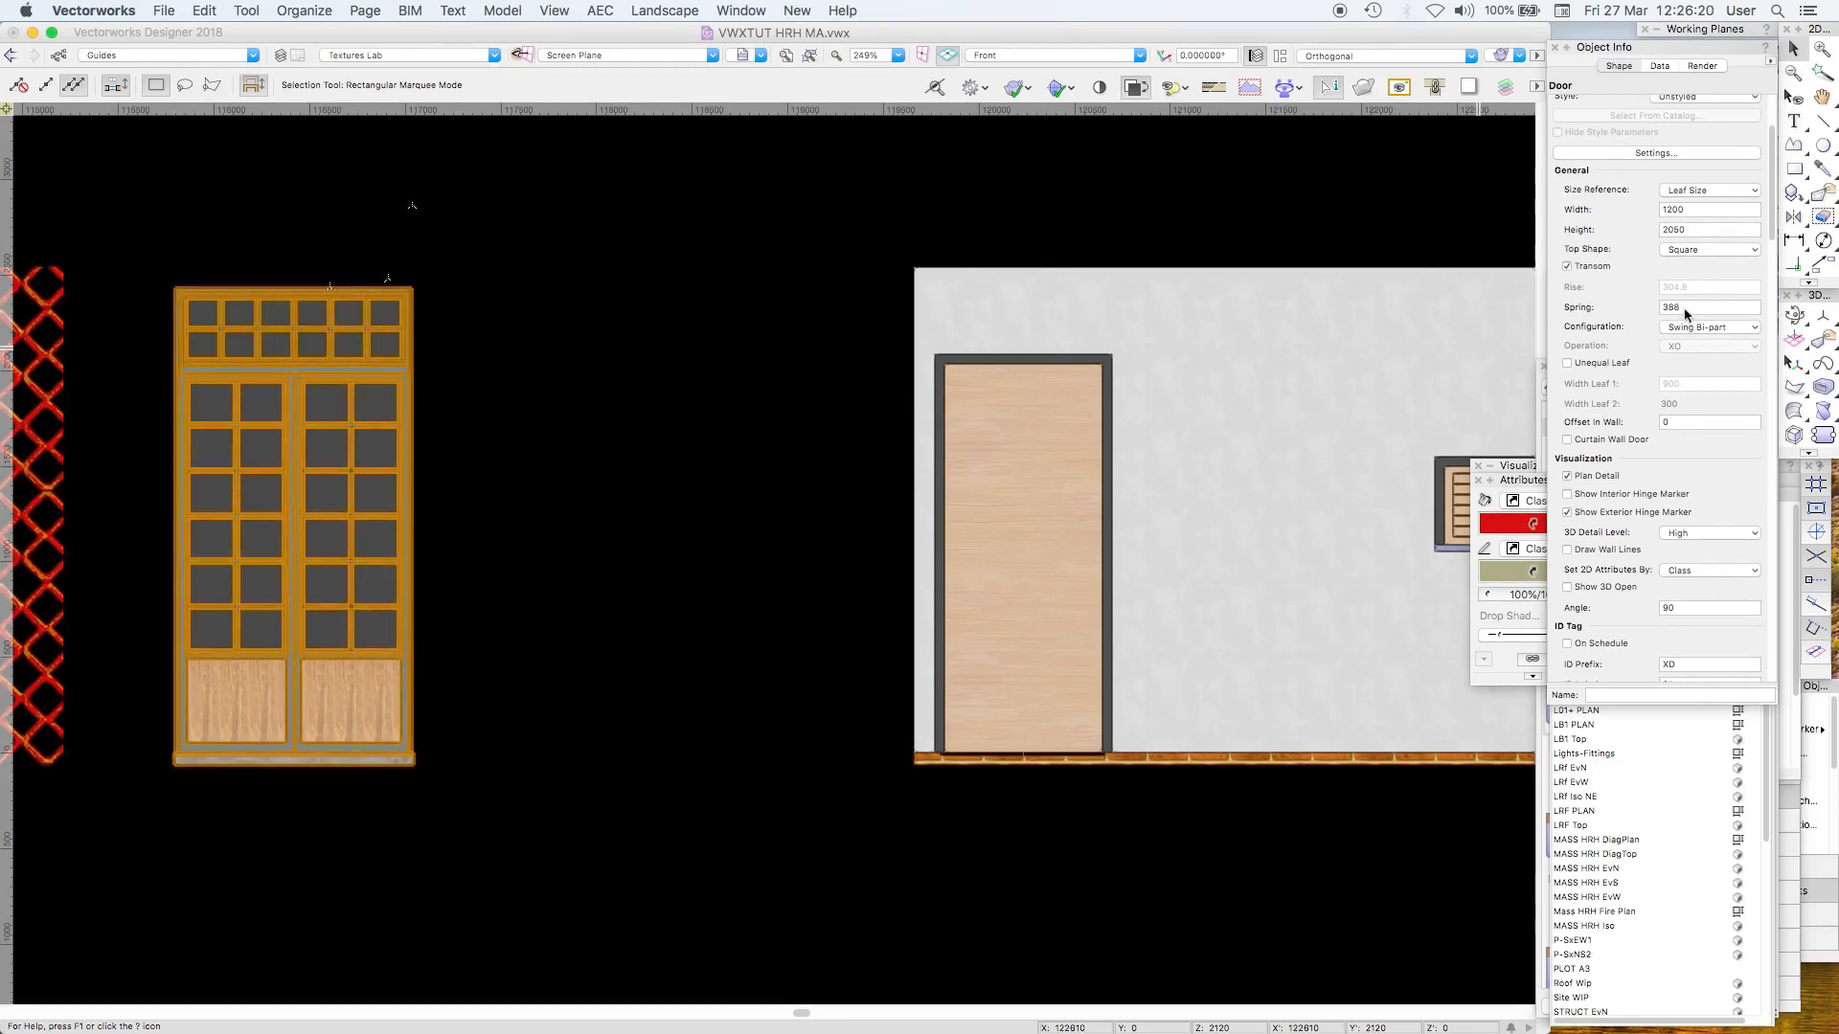
pyautogui.click(764, 258)
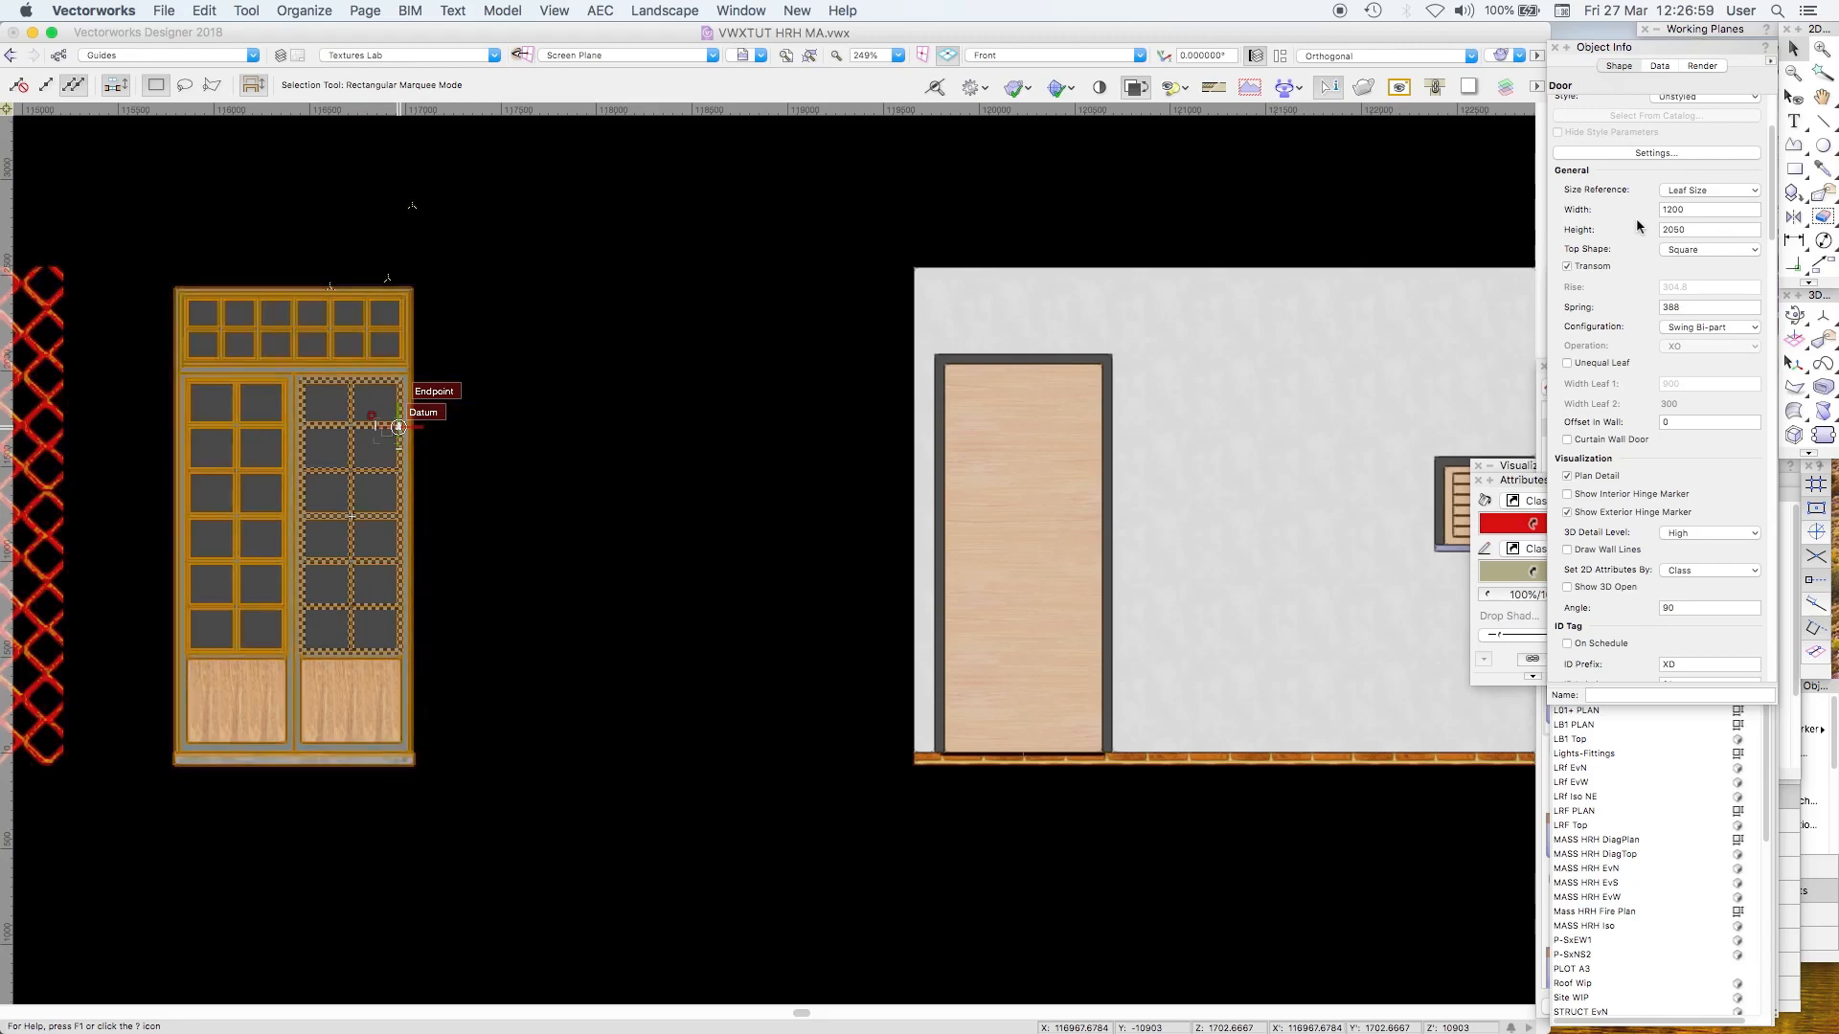
# Step: Switch the double door's size reference to Rough Opening and then back to Leaf Size
pyautogui.click(1693, 191)
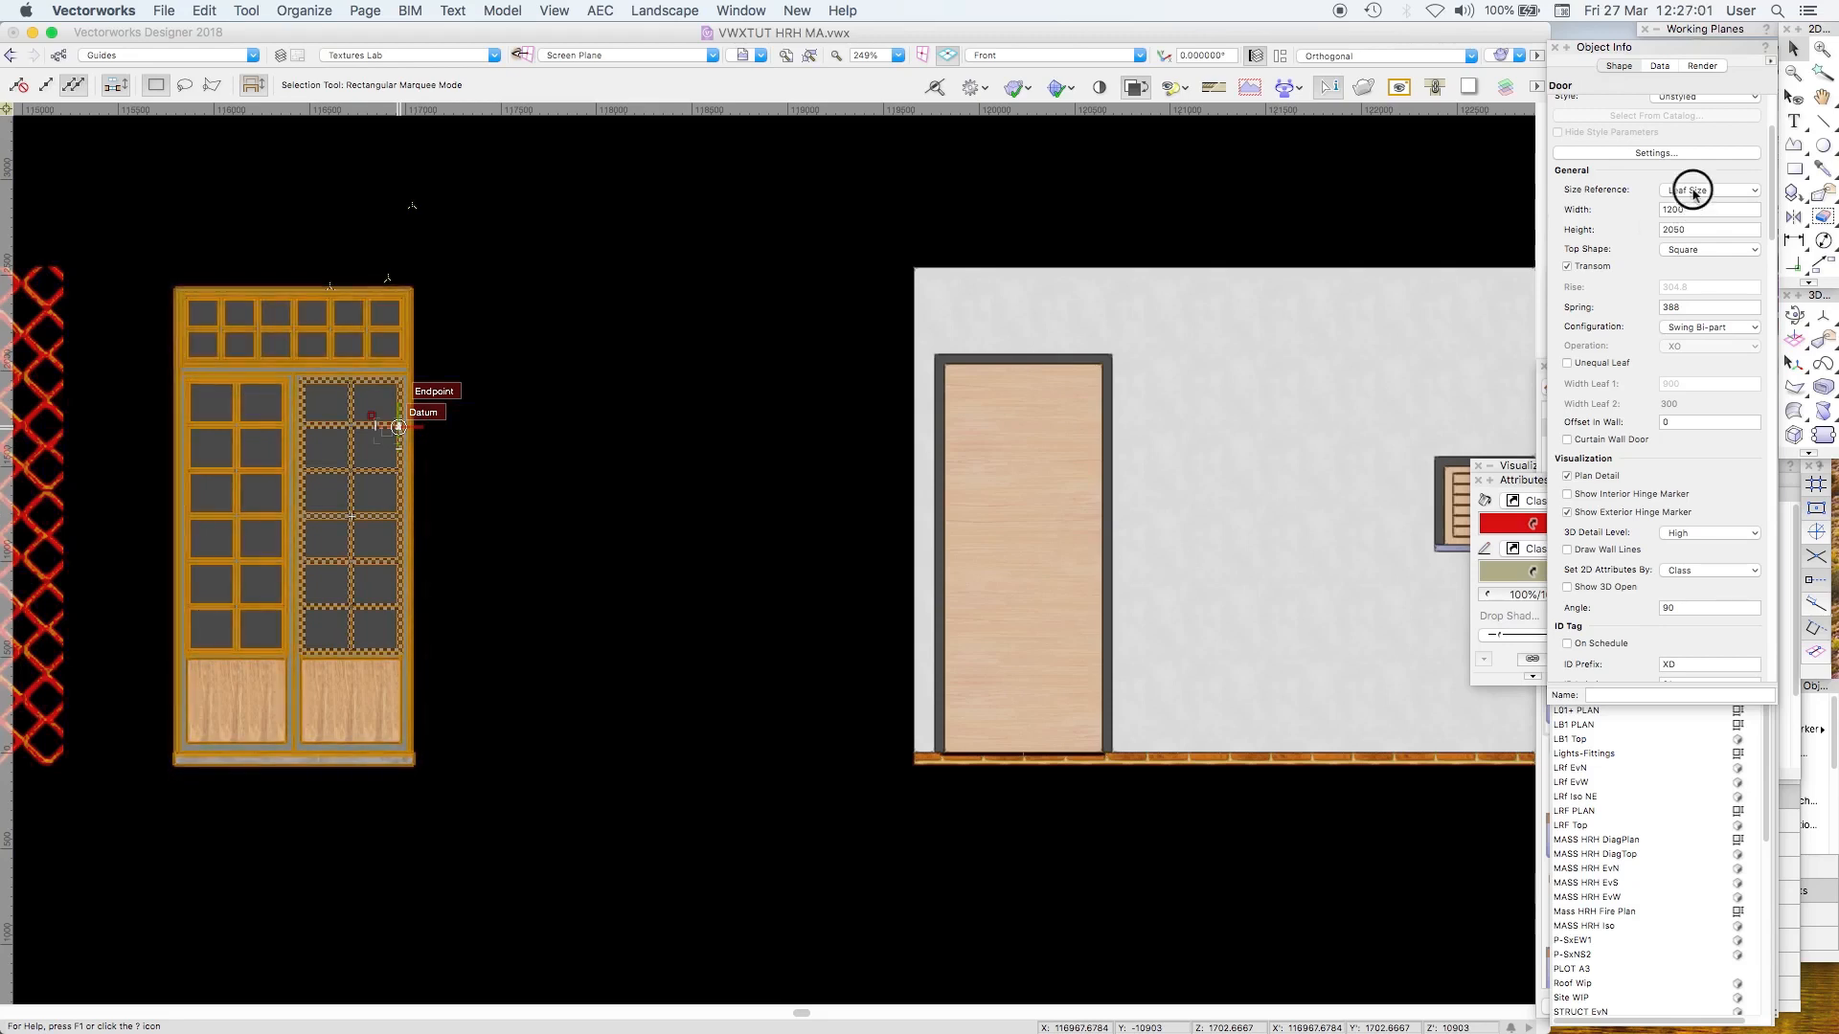
pyautogui.click(1589, 213)
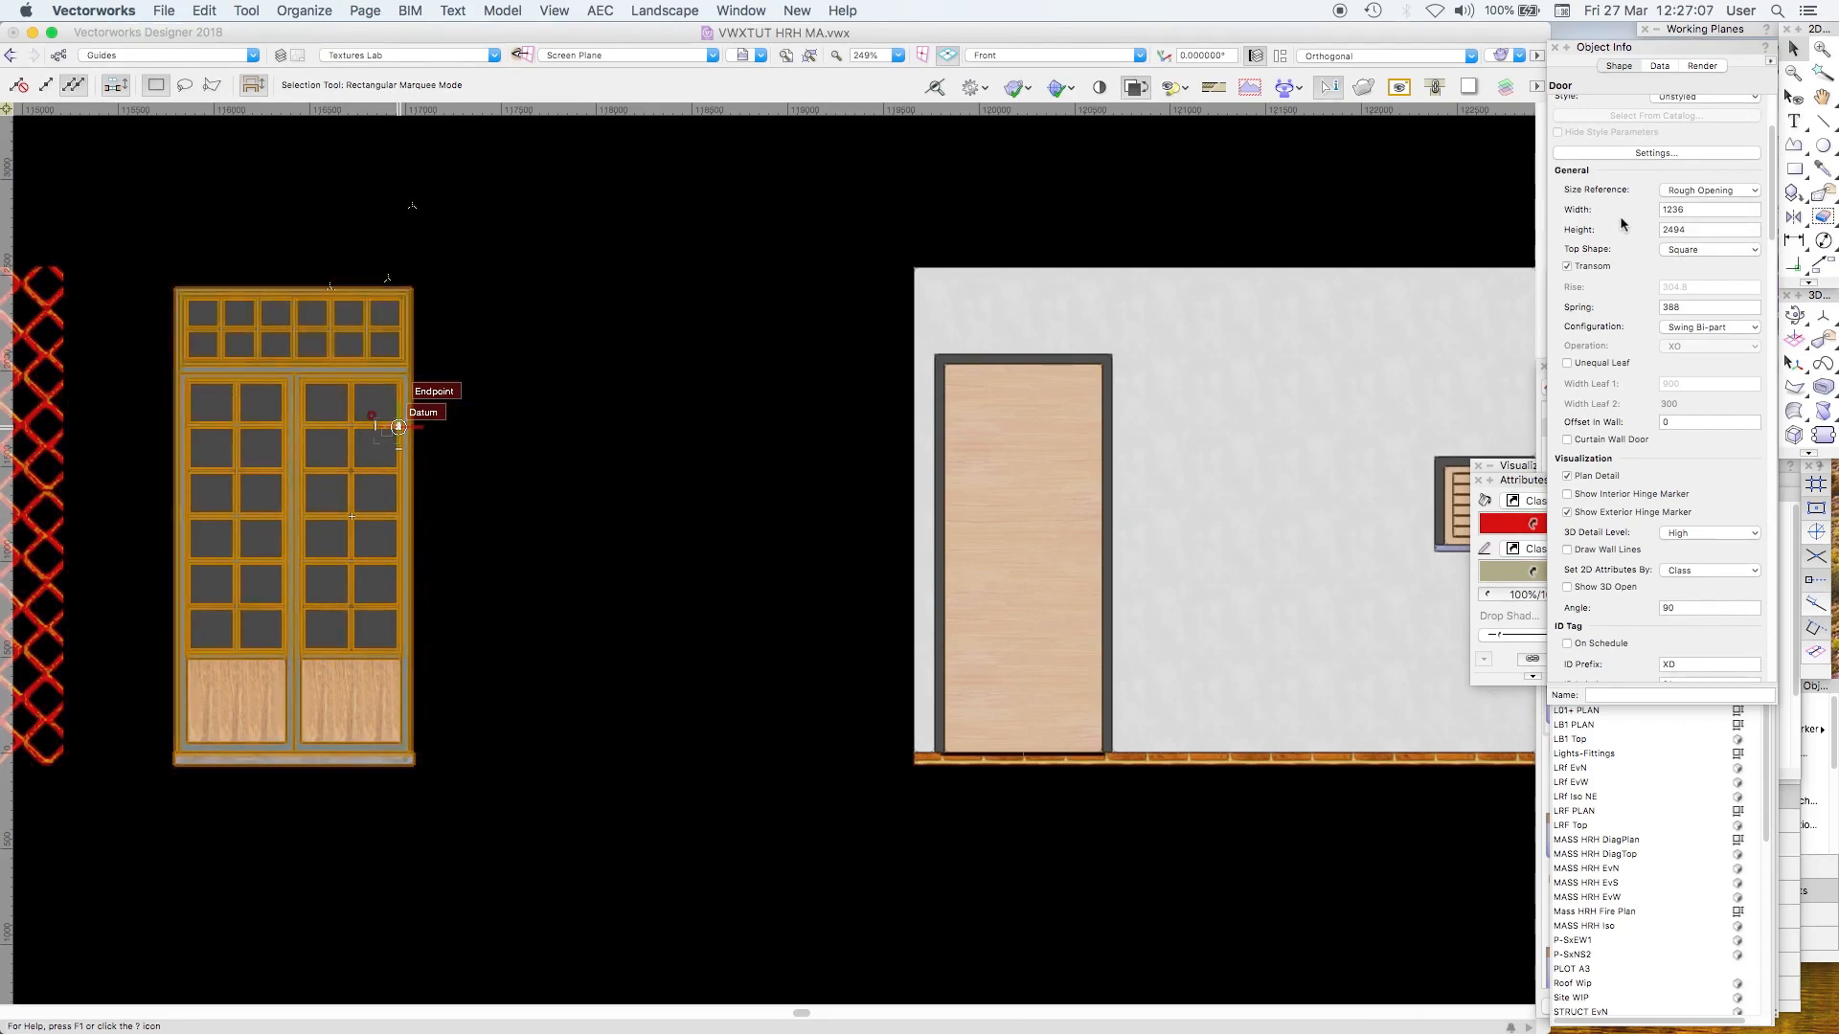
pyautogui.click(1704, 192)
pyautogui.click(1674, 218)
# Step: Try a transom spring of 150 and a leaf without Set Top Panel on the double door, undoing both changes
pyautogui.doubleClick(1674, 308)
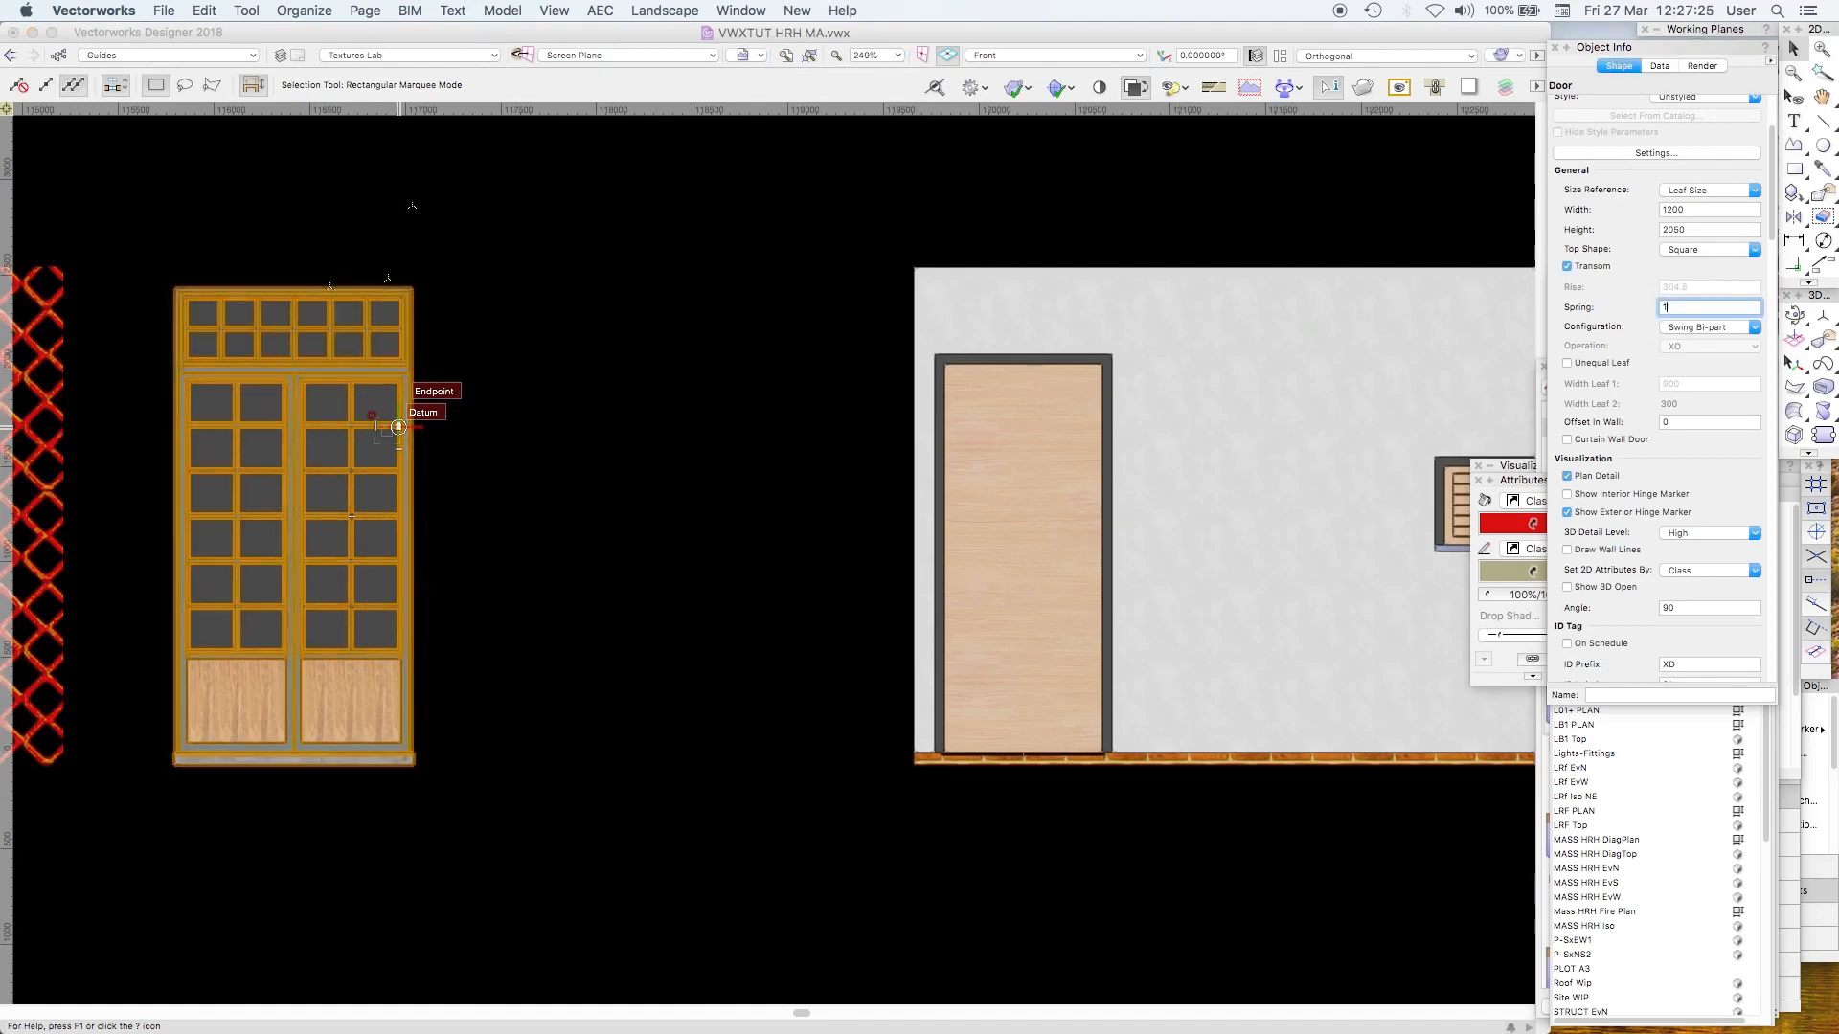
pyautogui.write('150')
pyautogui.press('Return')
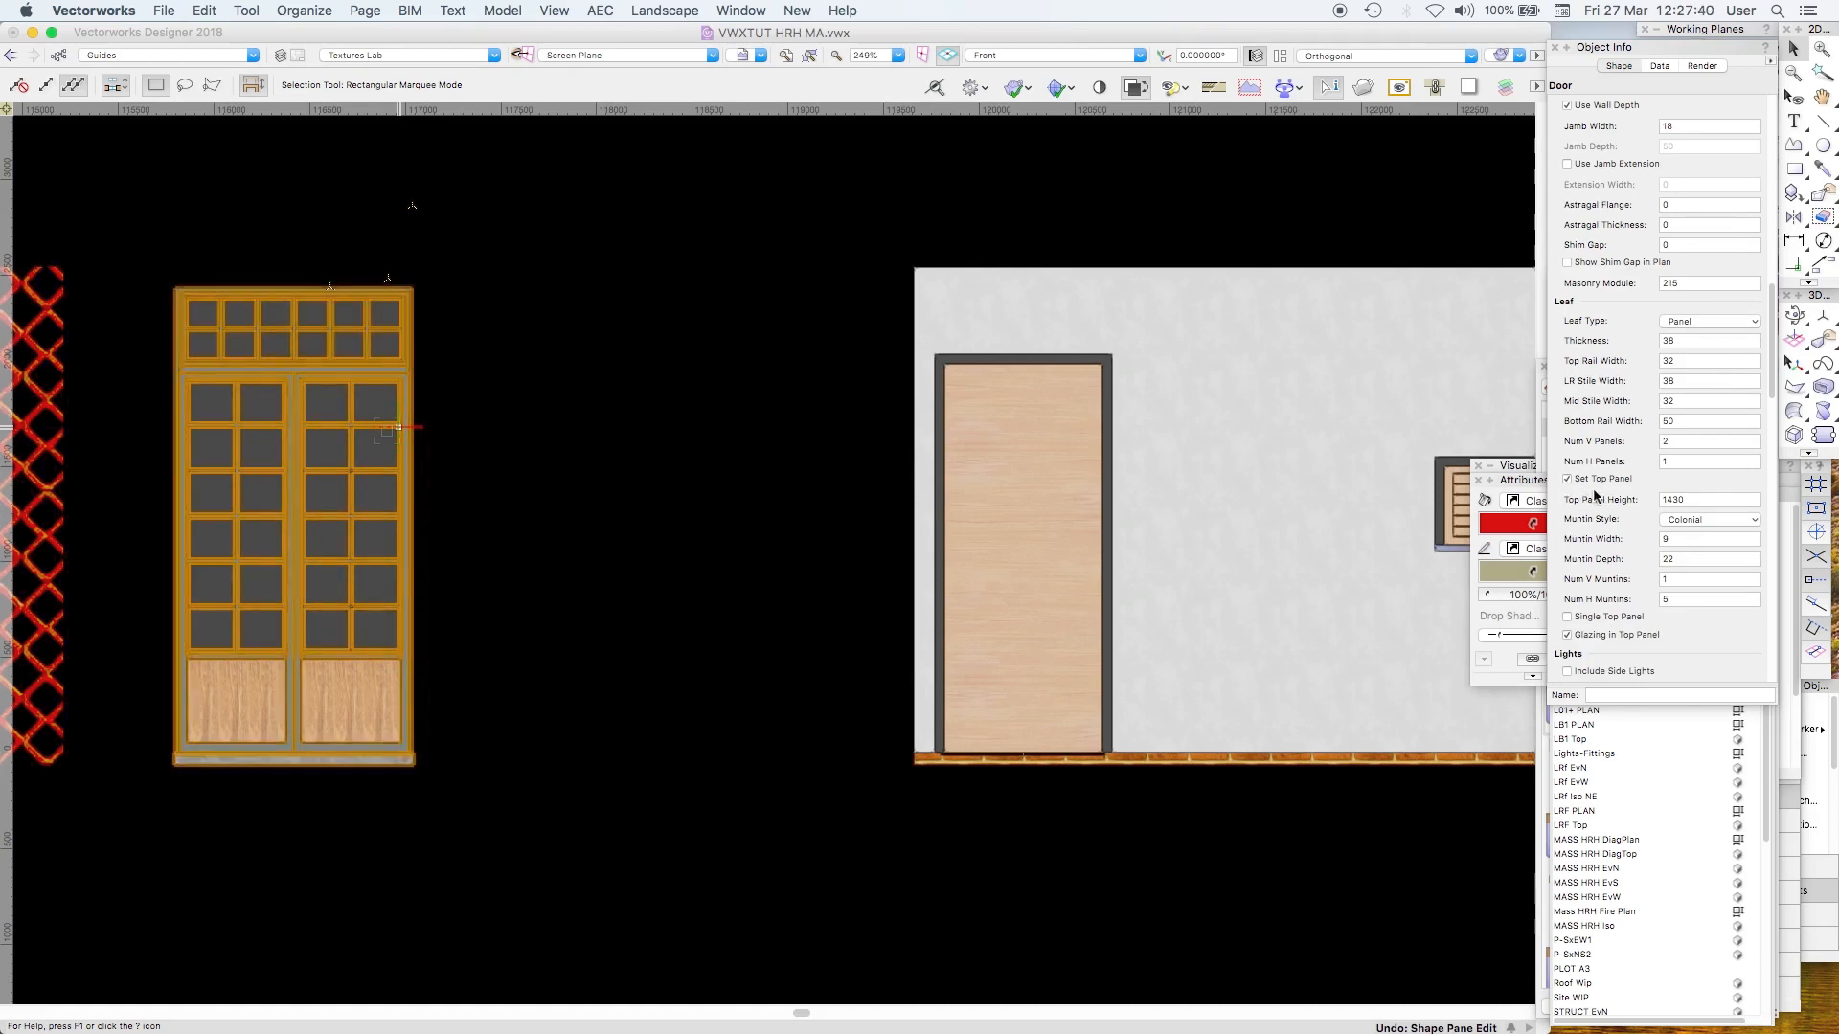
pyautogui.click(1568, 479)
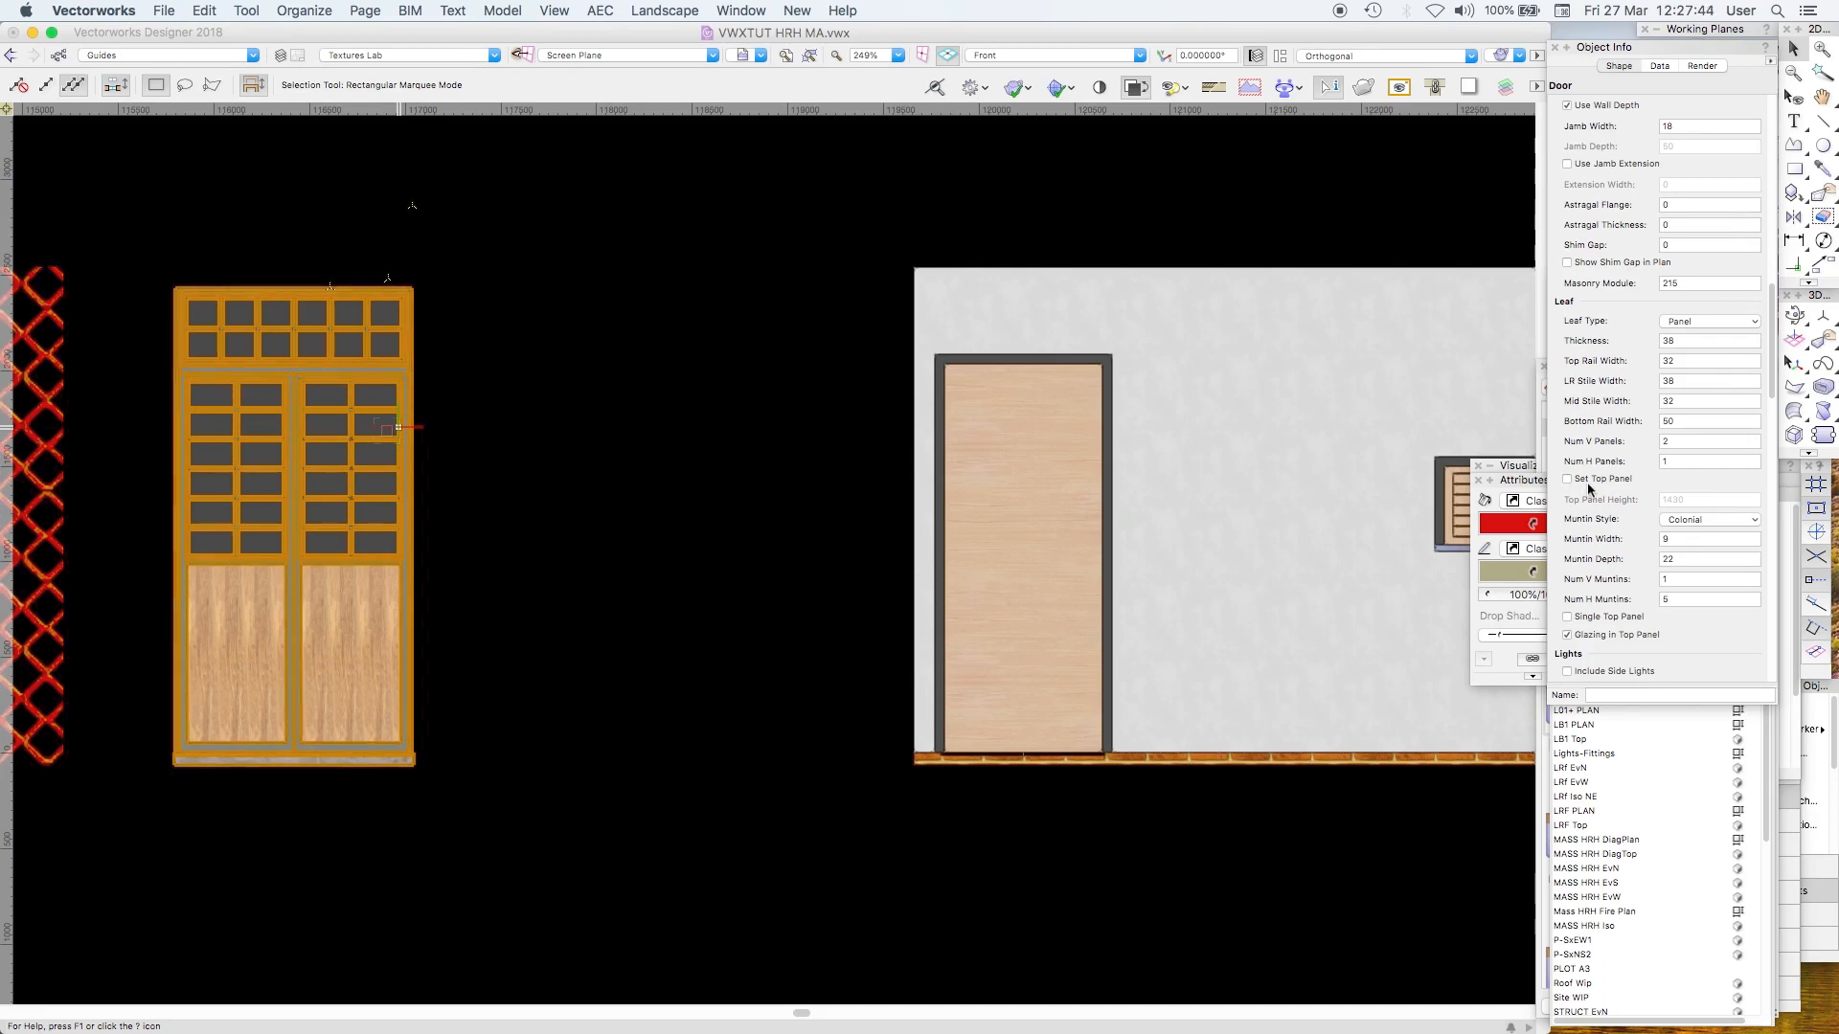
pyautogui.press('super+z')
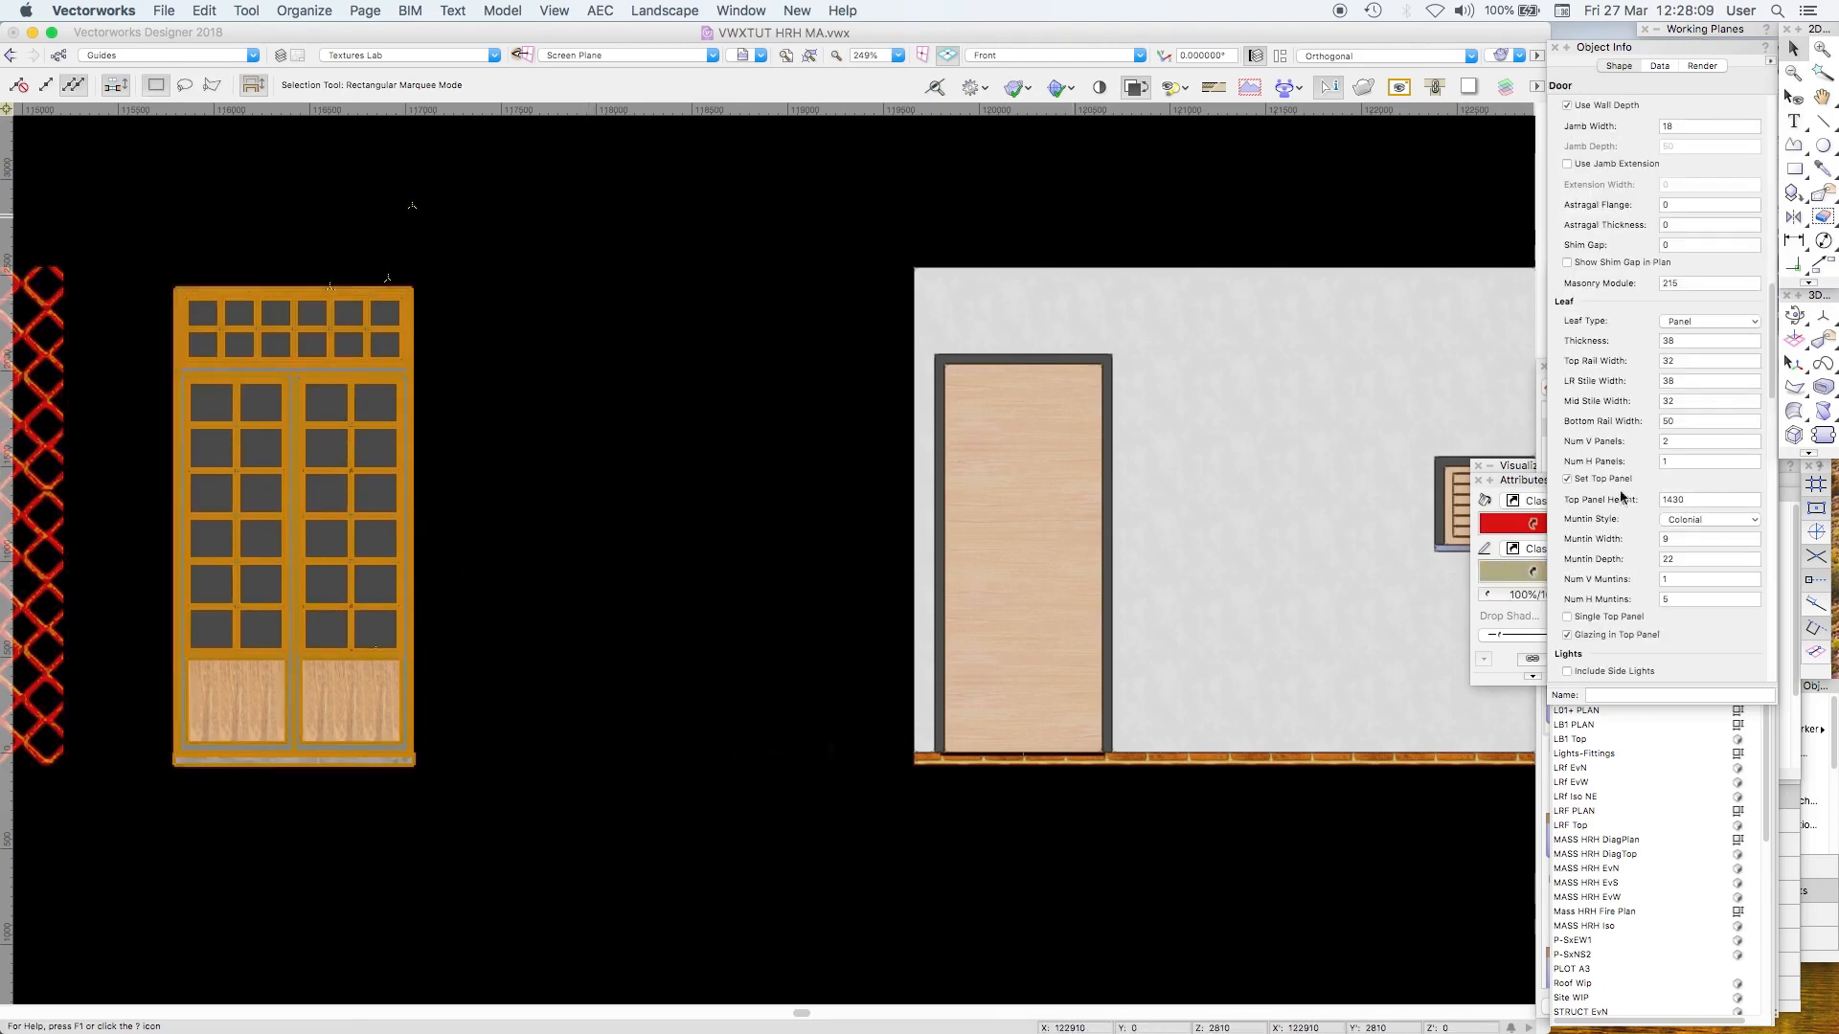
# Step: Examine the double door's muntin, top panel glazing and side light settings
pyautogui.moveTo(1773, 373); pyautogui.dragTo(1770, 398)
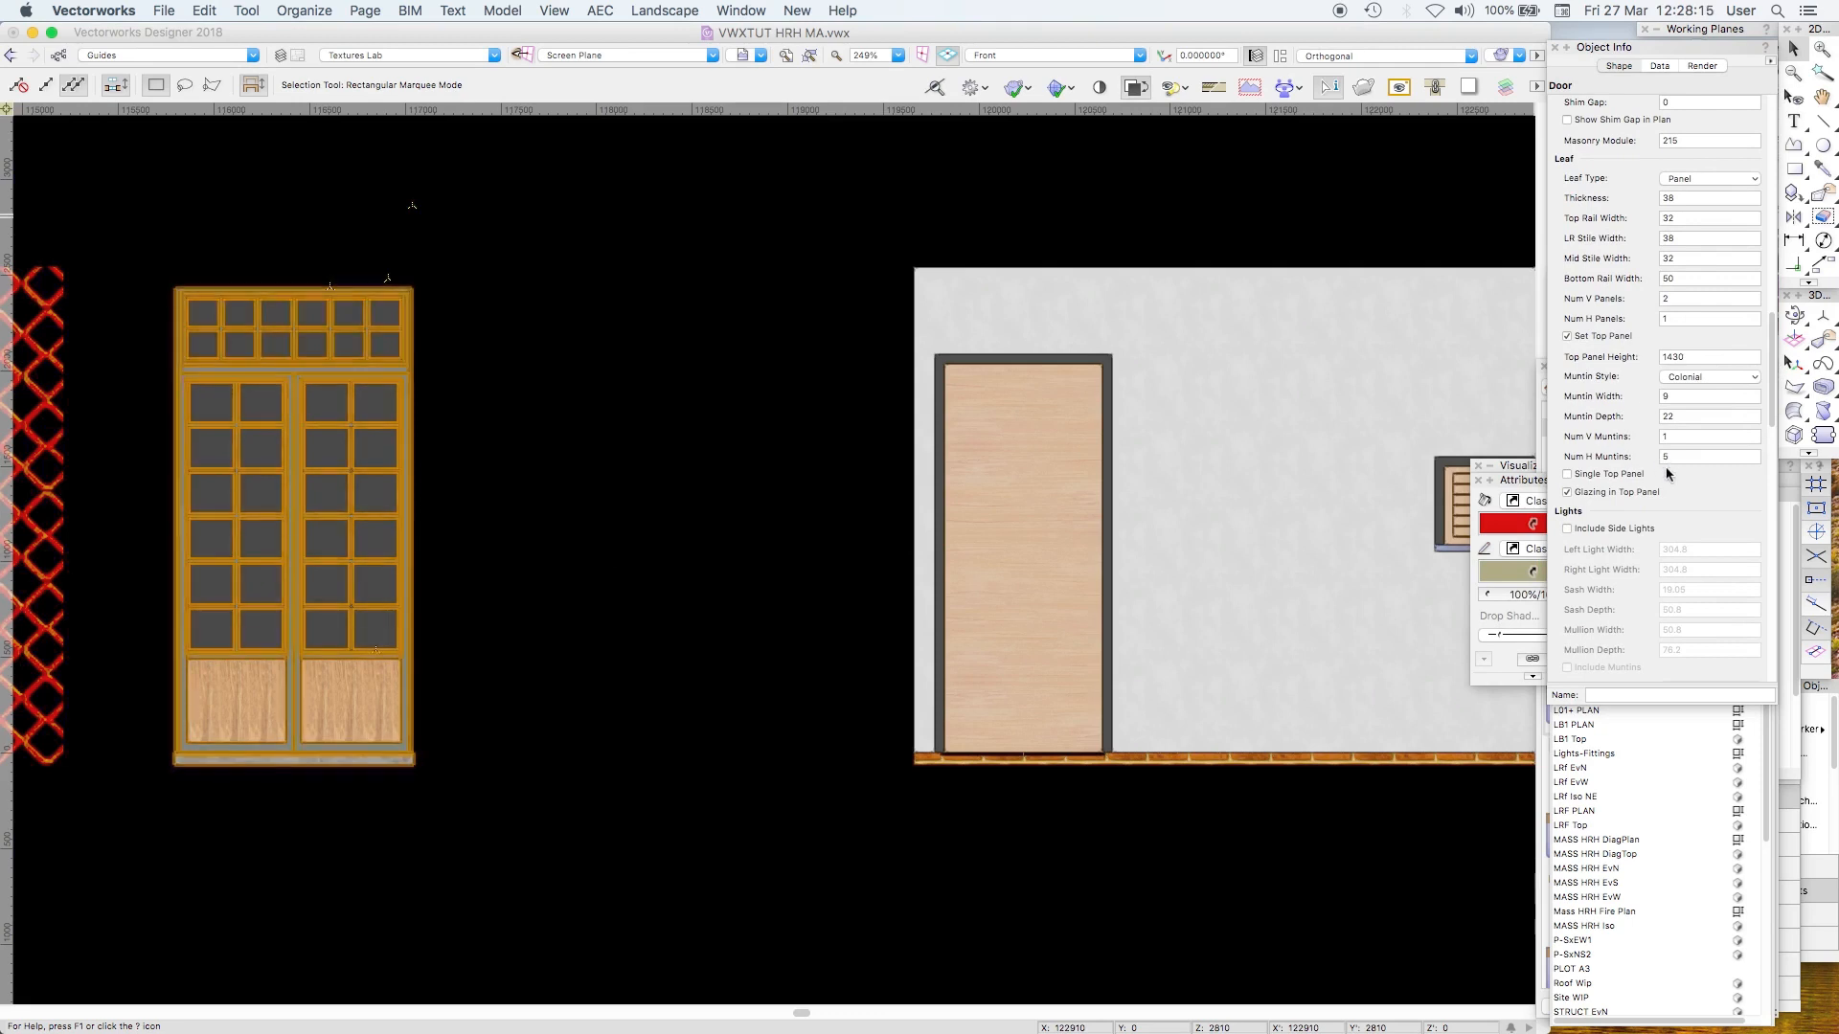
pyautogui.moveTo(1772, 397); pyautogui.dragTo(1772, 405)
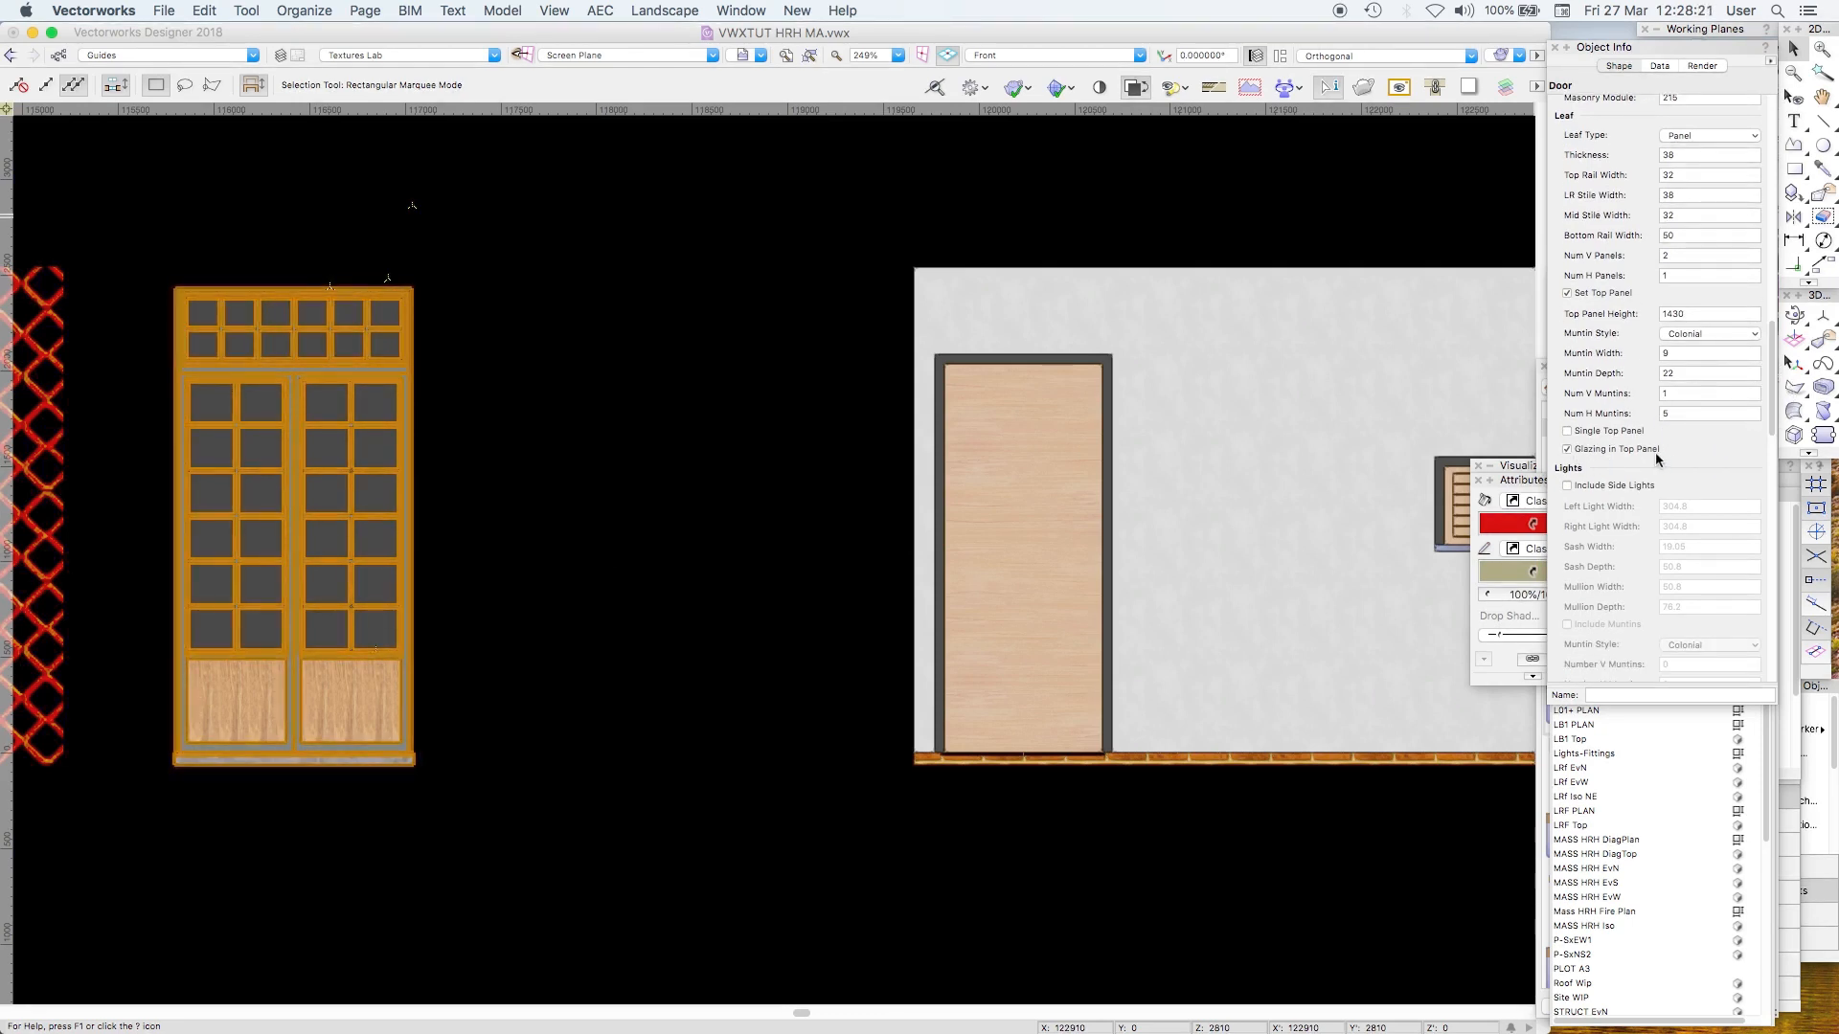
pyautogui.moveTo(1772, 402); pyautogui.dragTo(1770, 422)
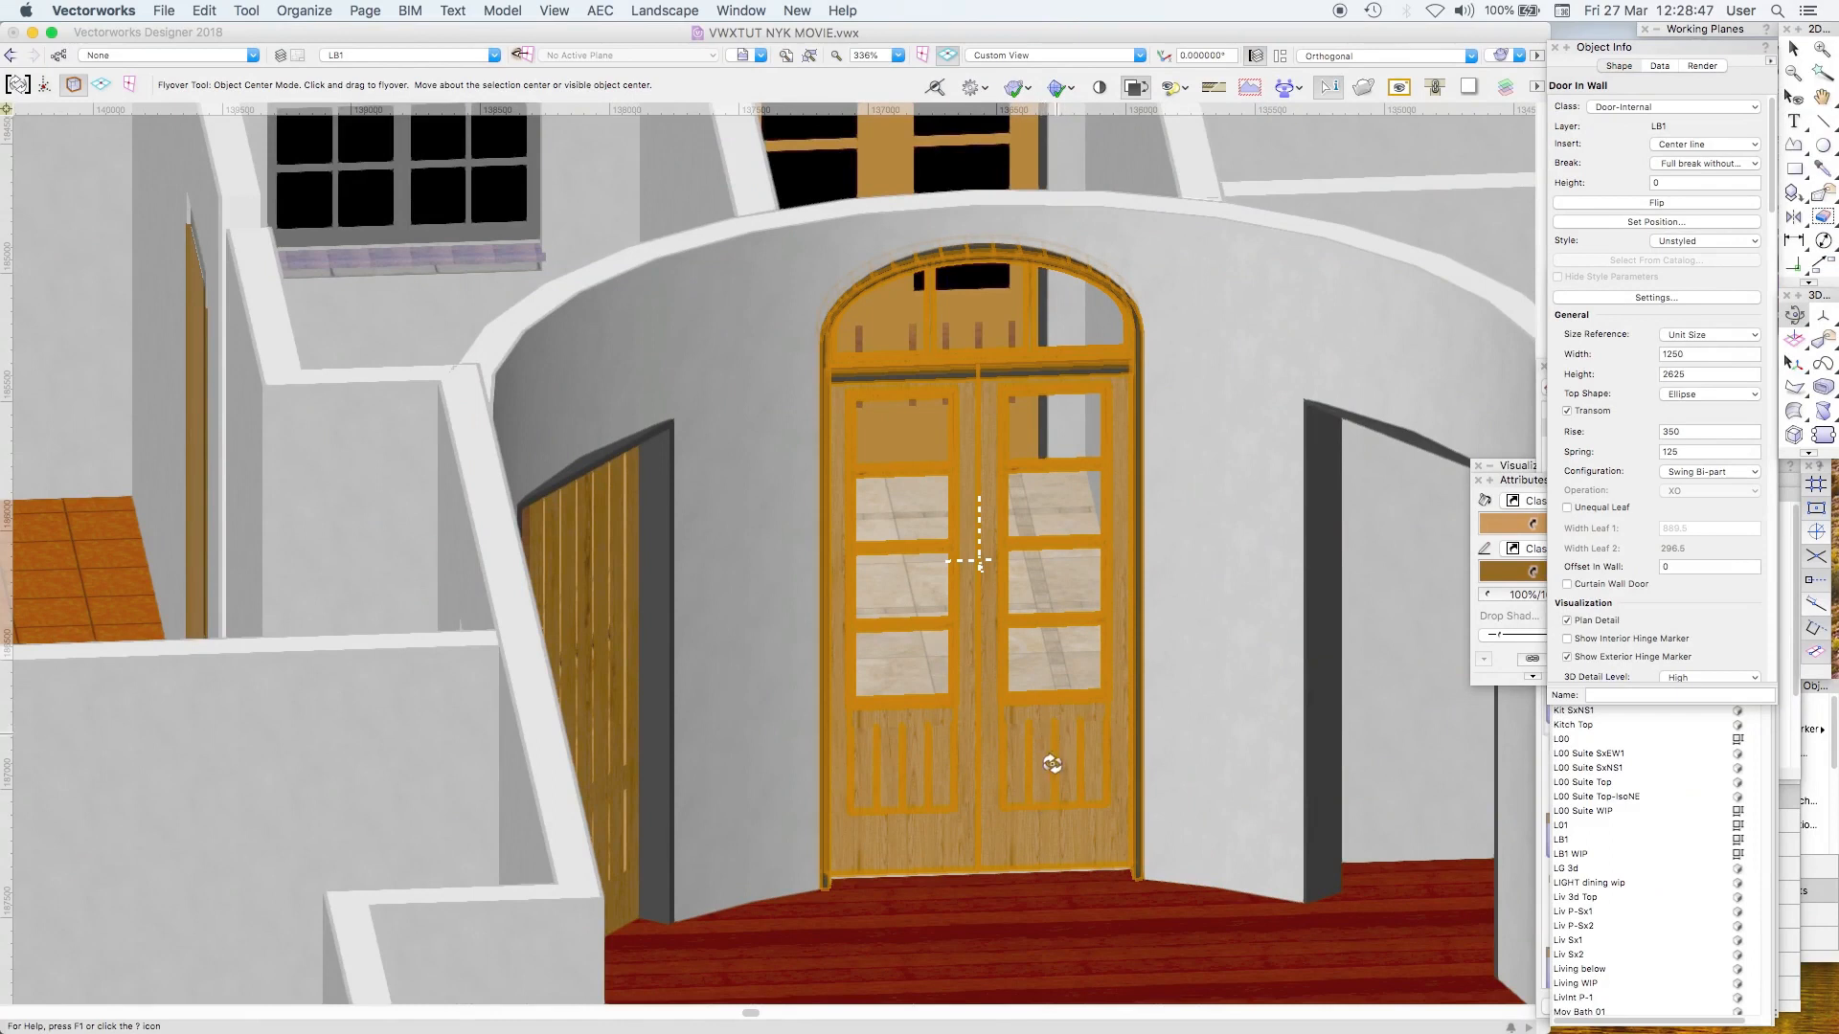
# Step: Switch to VWXTUT NYK MOVIE.vwx and examine the leaf panel and muntin settings of the arched double door
pyautogui.scroll(-10, 1619, 341)
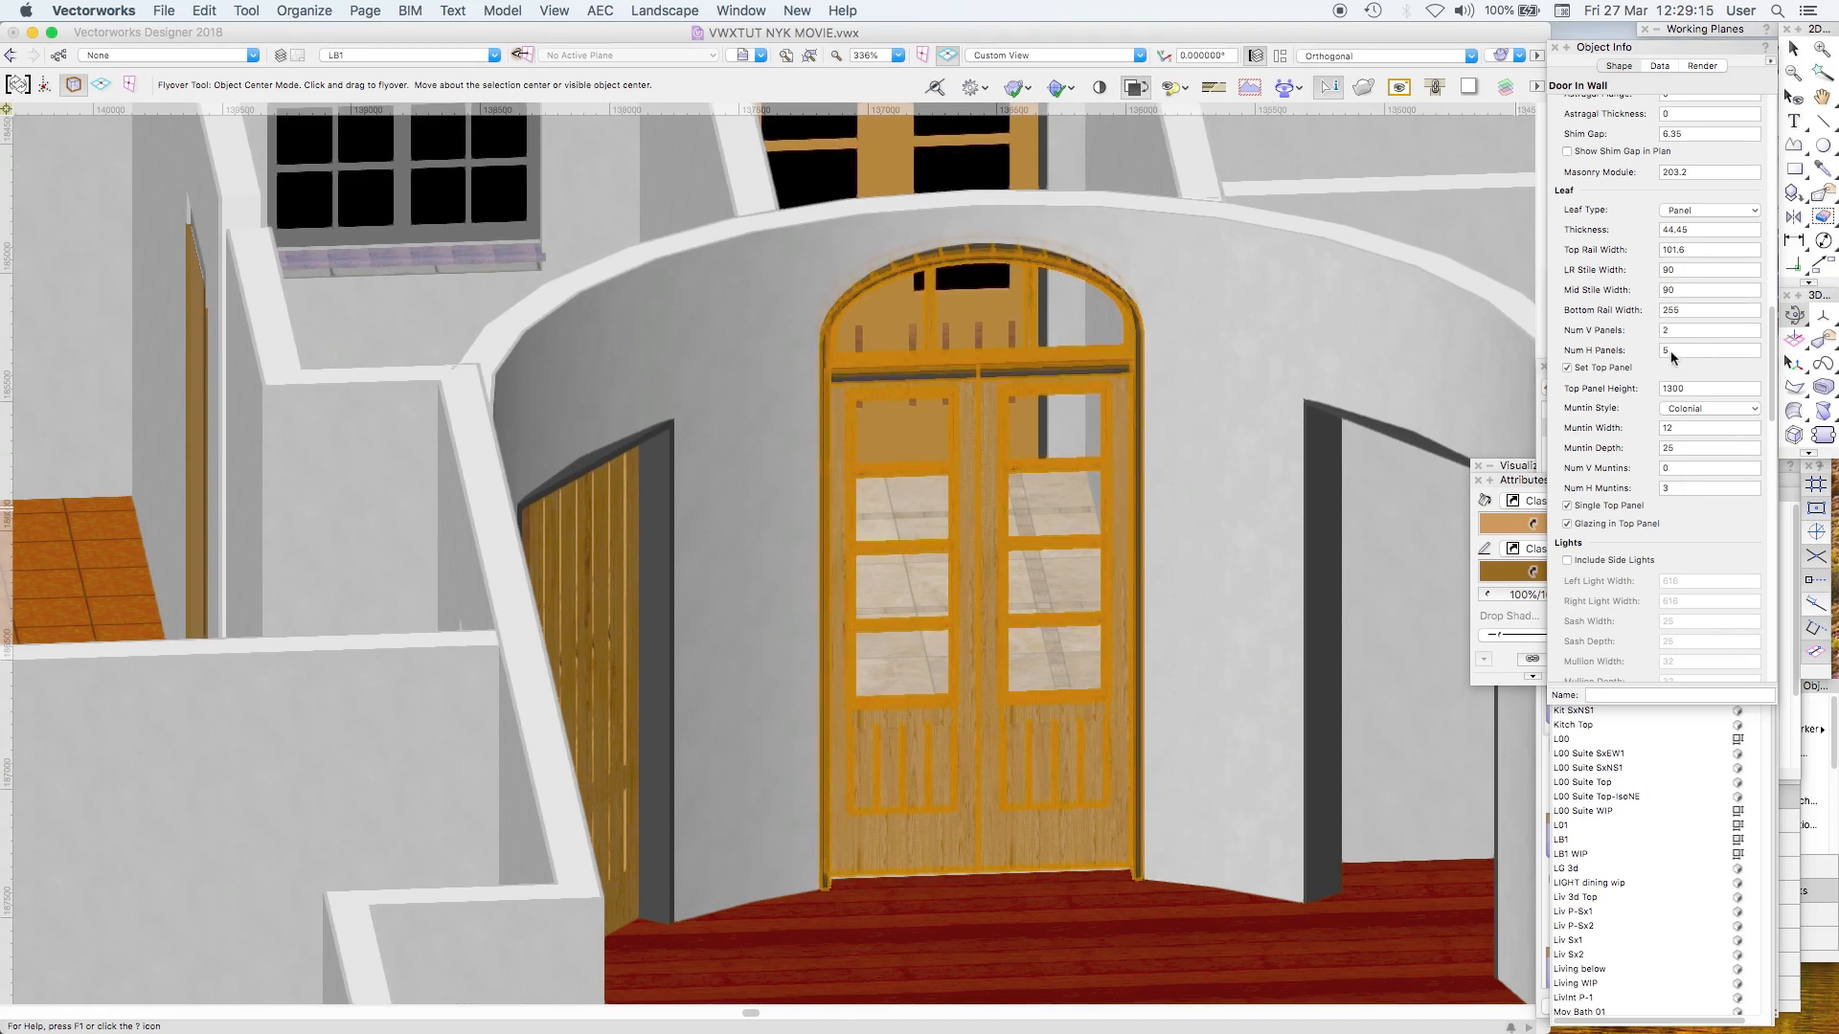
pyautogui.moveTo(1064, 589); pyautogui.dragTo(1030, 575)
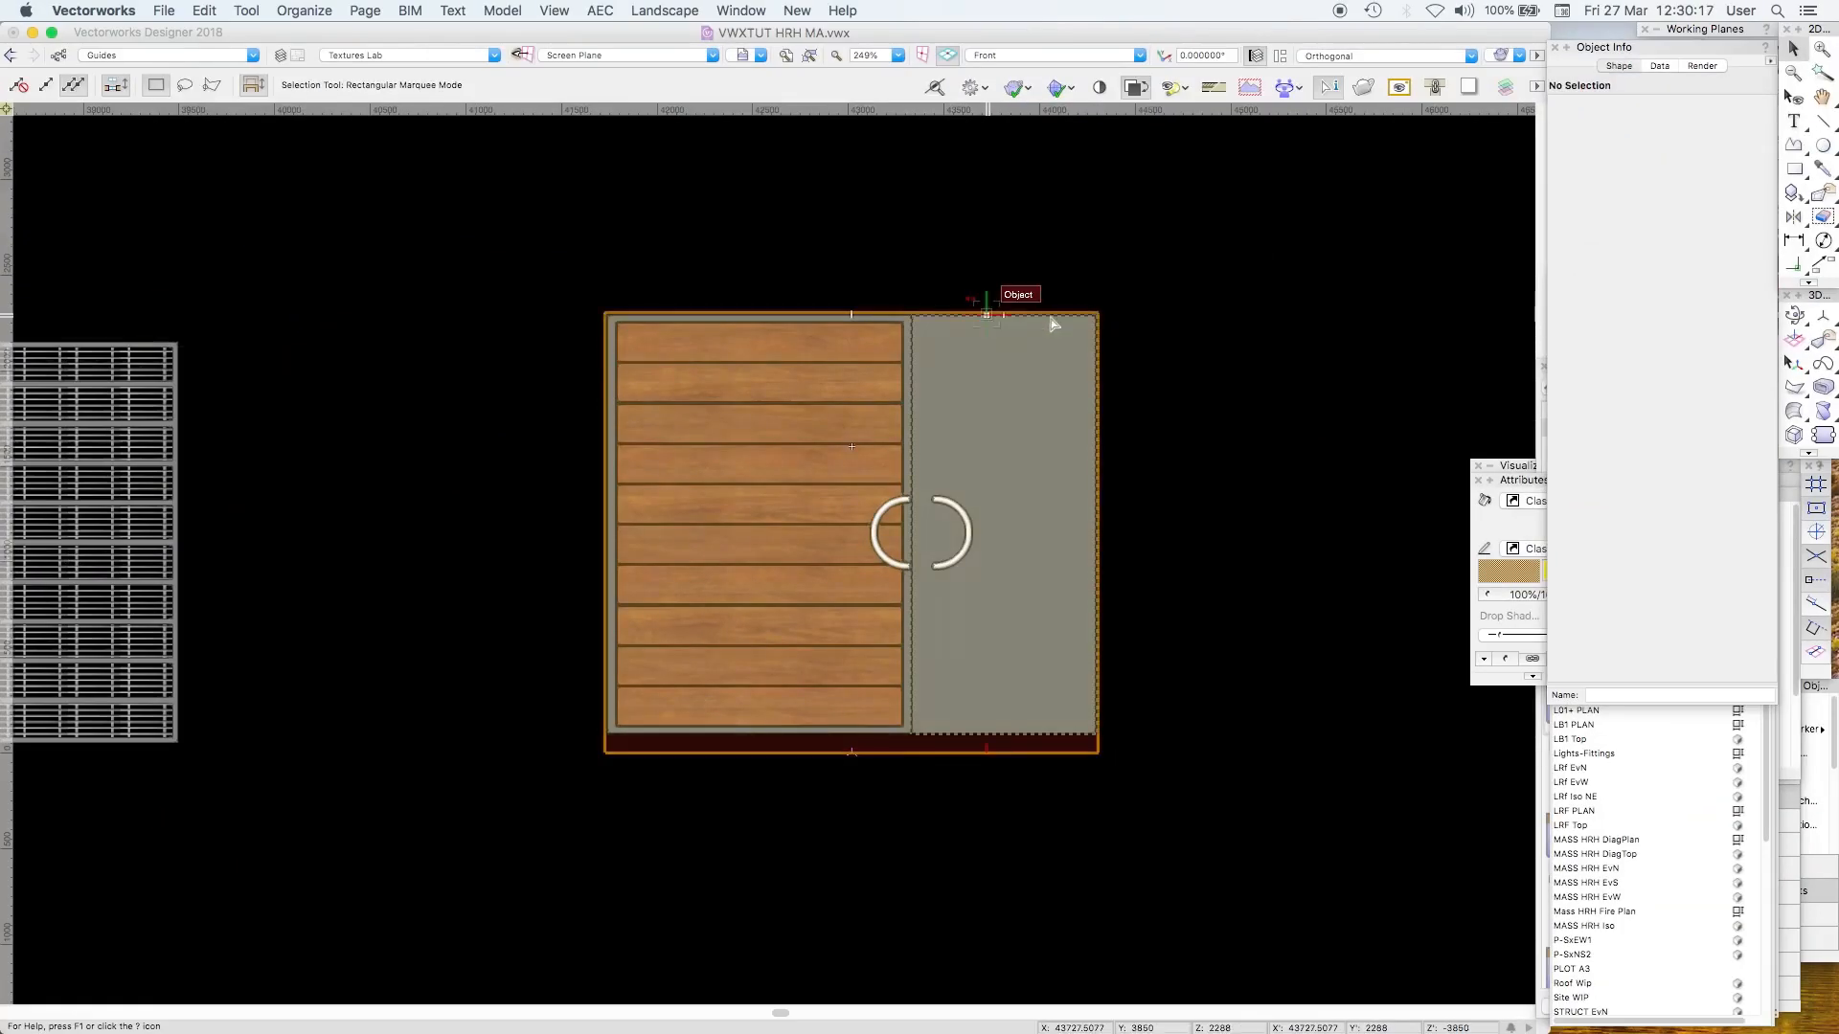
# Step: Return to the Textures Lab layer of VWXTUT HRH MA.vwx, select the wood-slatted gate symbol and orbit around it
pyautogui.click(987, 313)
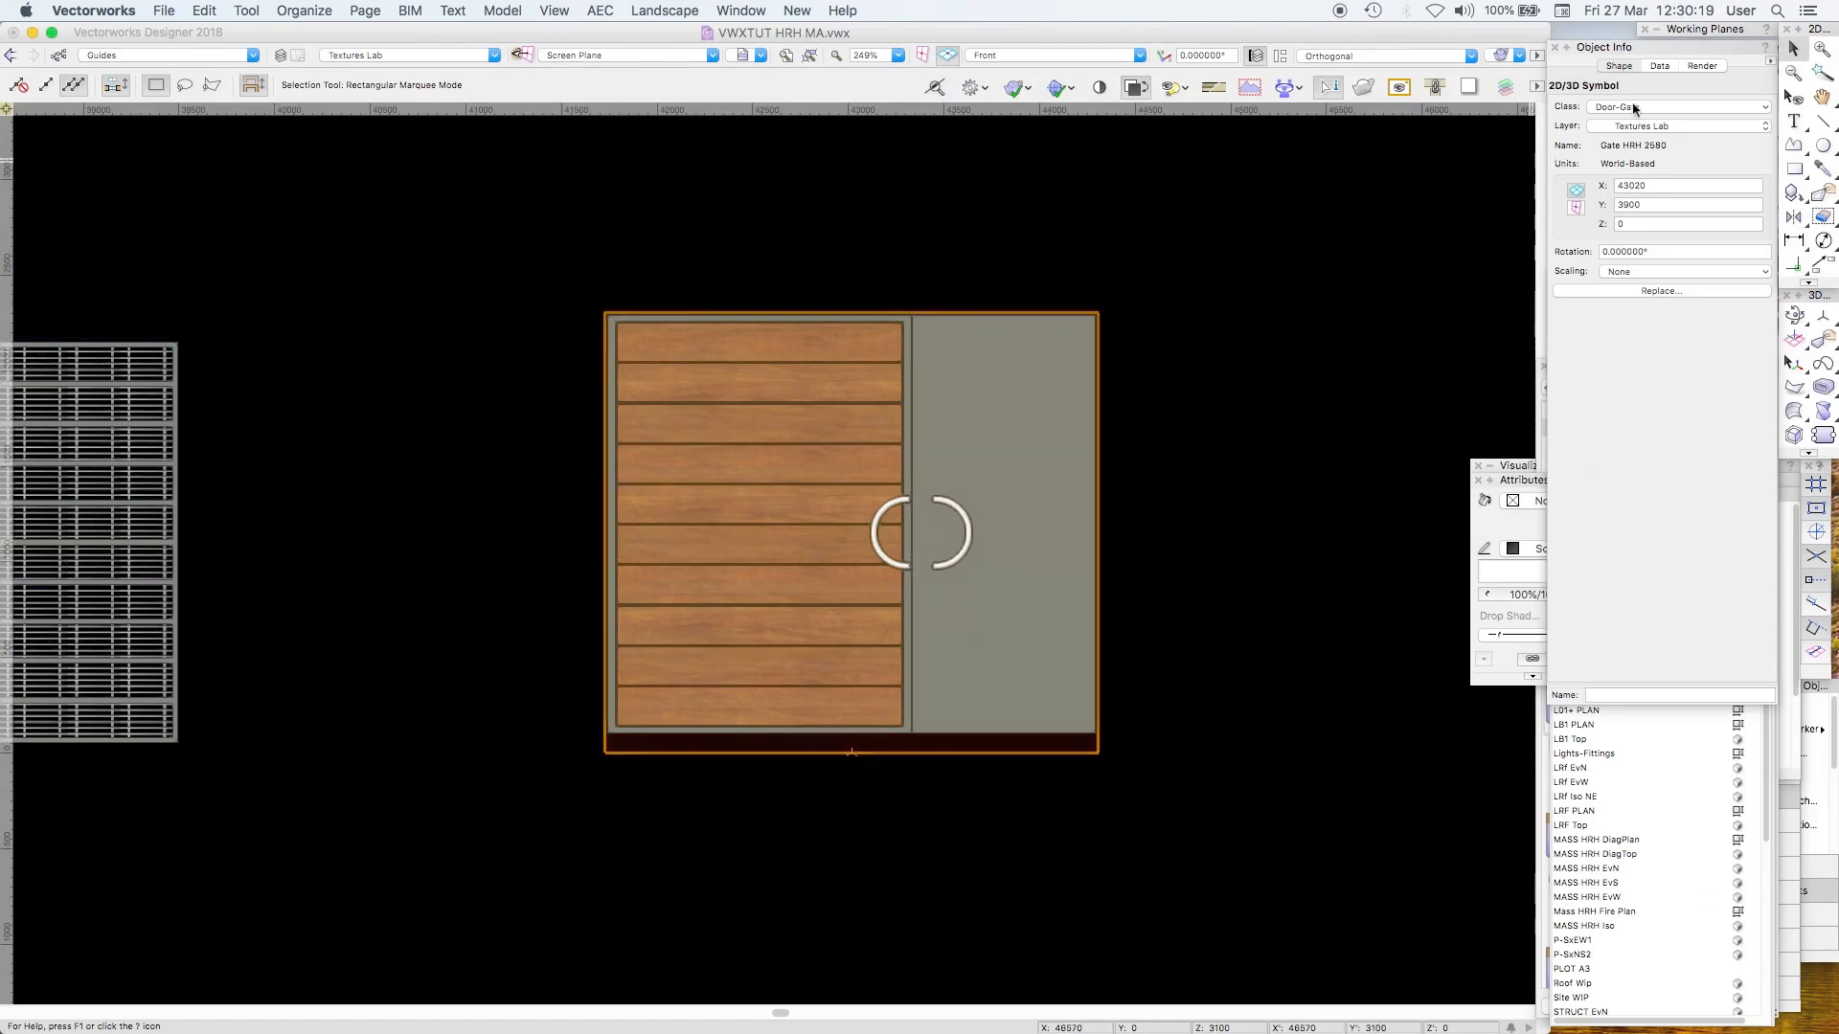
pyautogui.hotkey('shift', 'c')
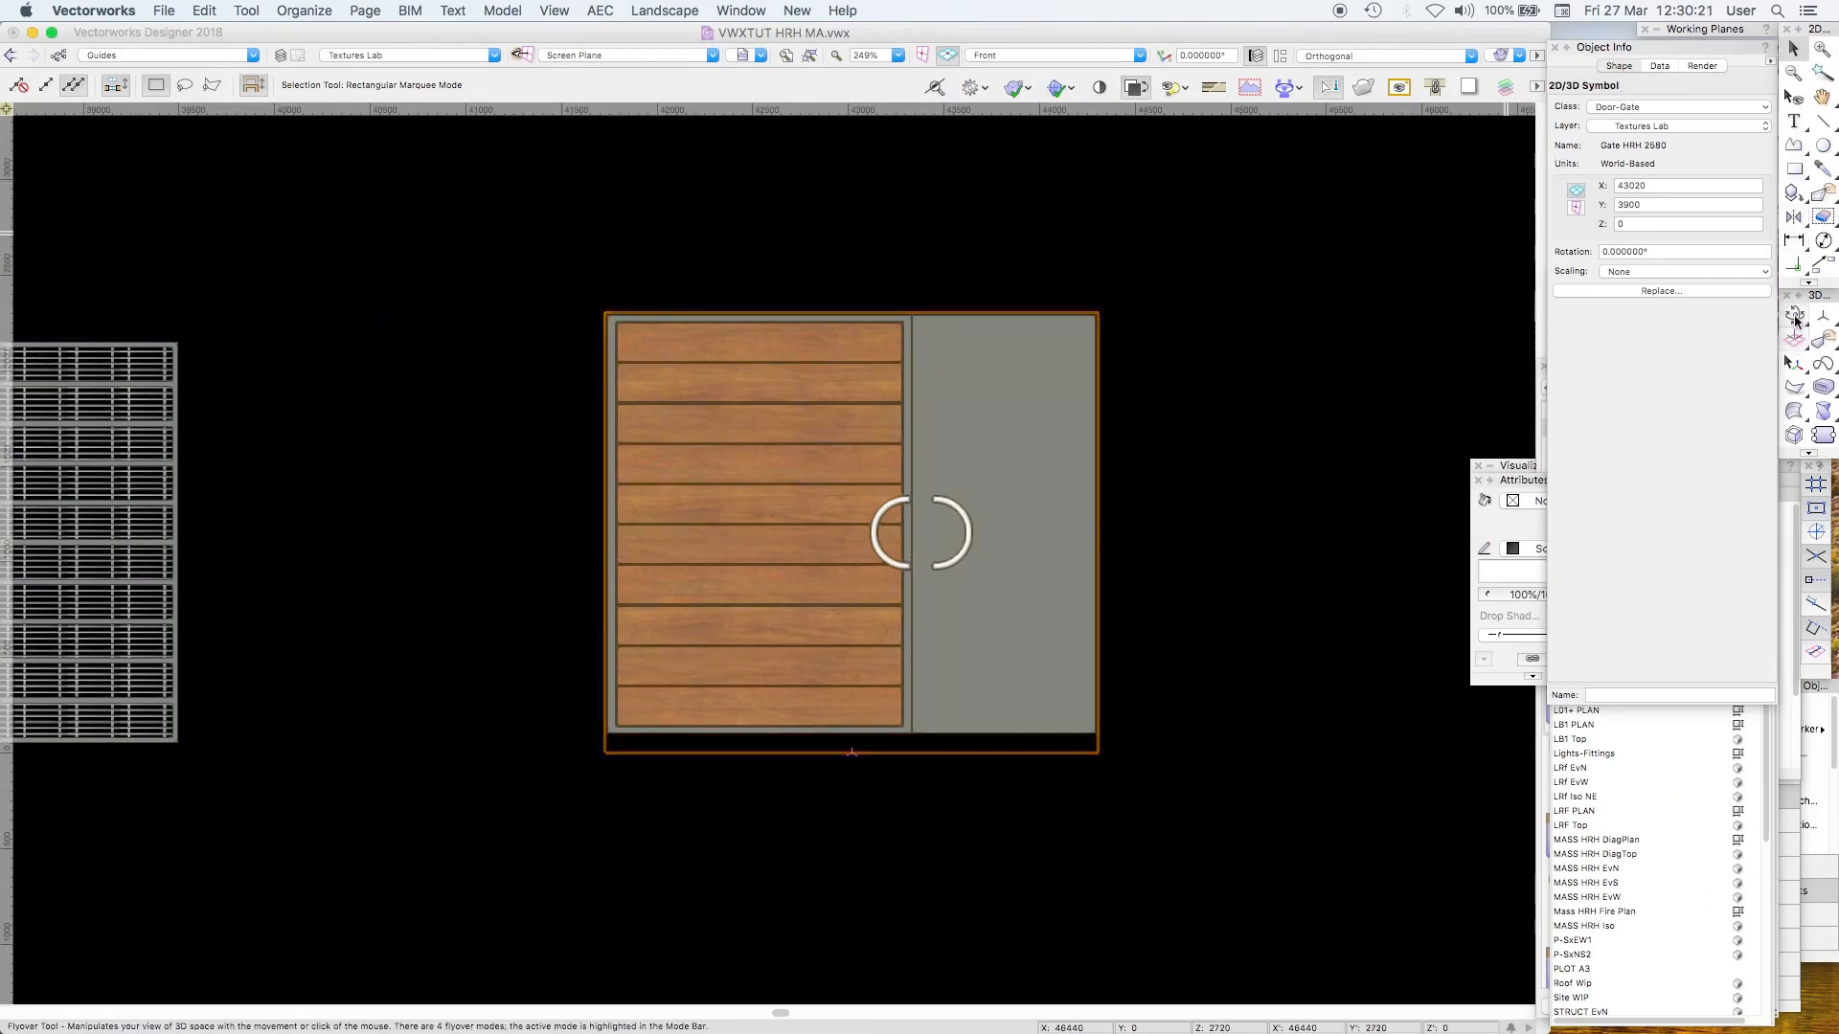
pyautogui.moveTo(961, 367); pyautogui.dragTo(1197, 388)
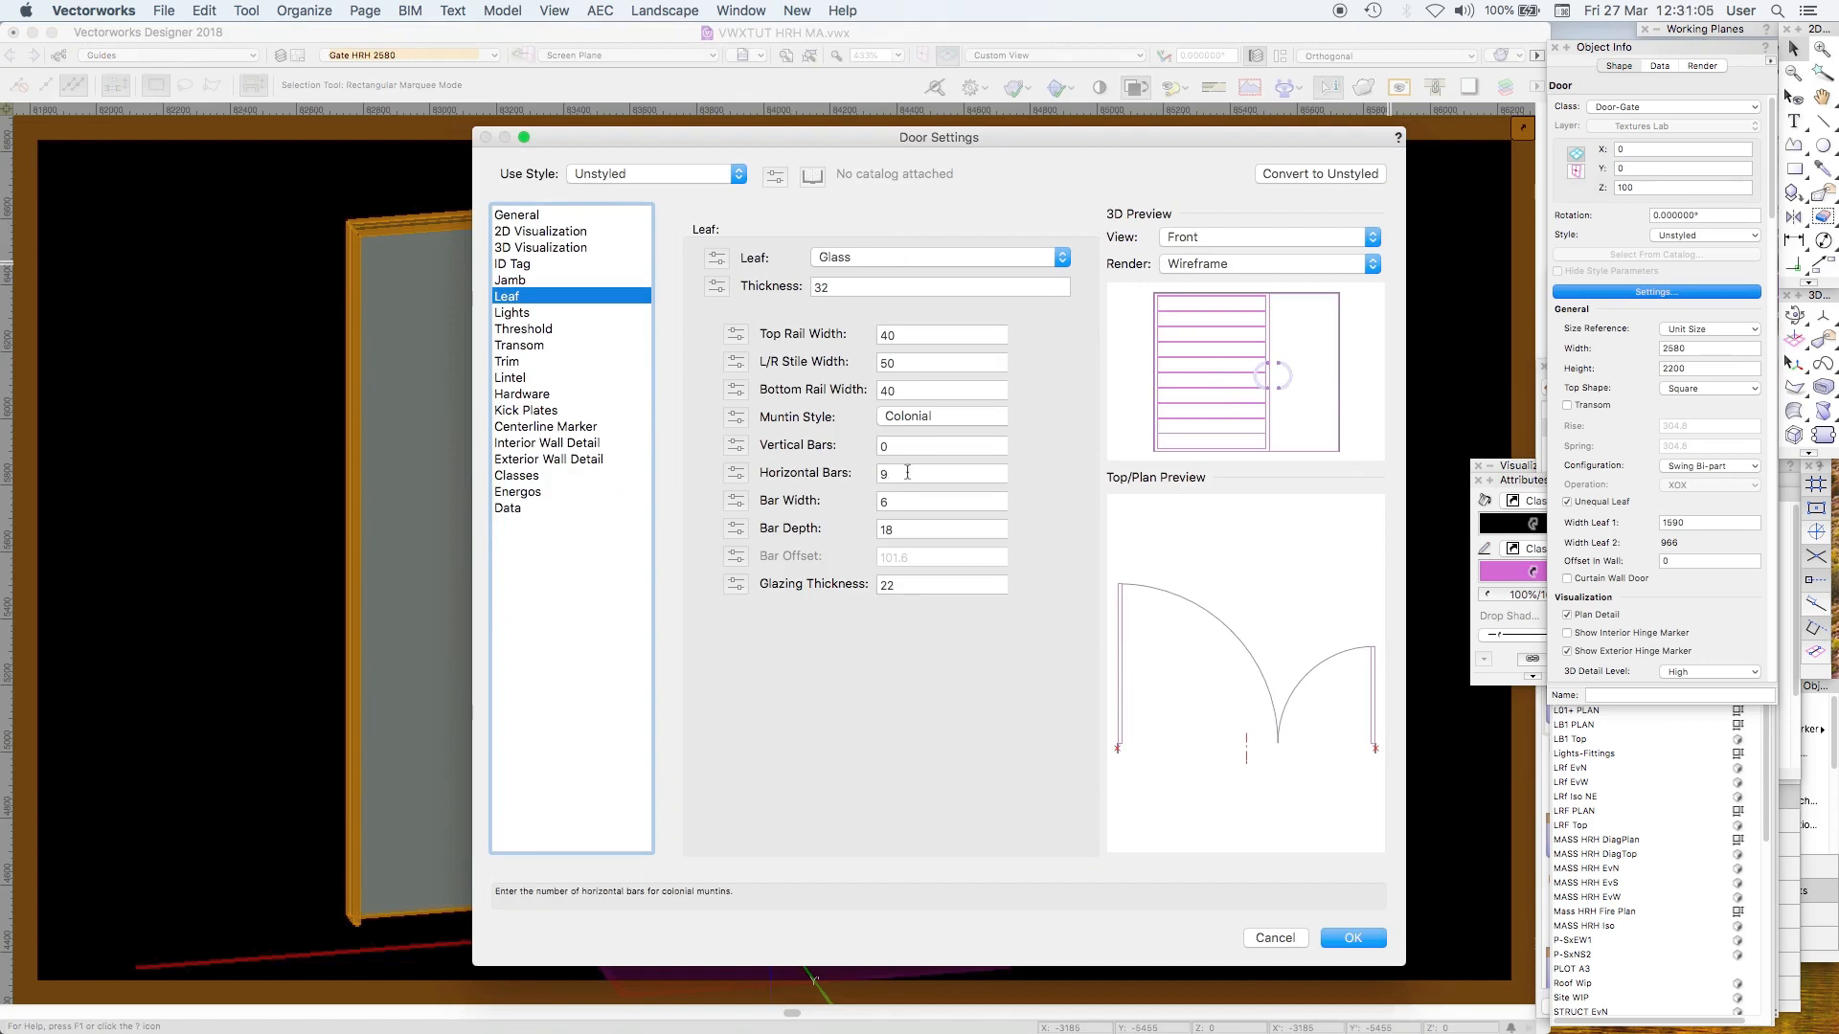
# Step: Review the leaf and other door settings inside the slatted gate's symbol and change the 3D preview's render mode
pyautogui.click(542, 477)
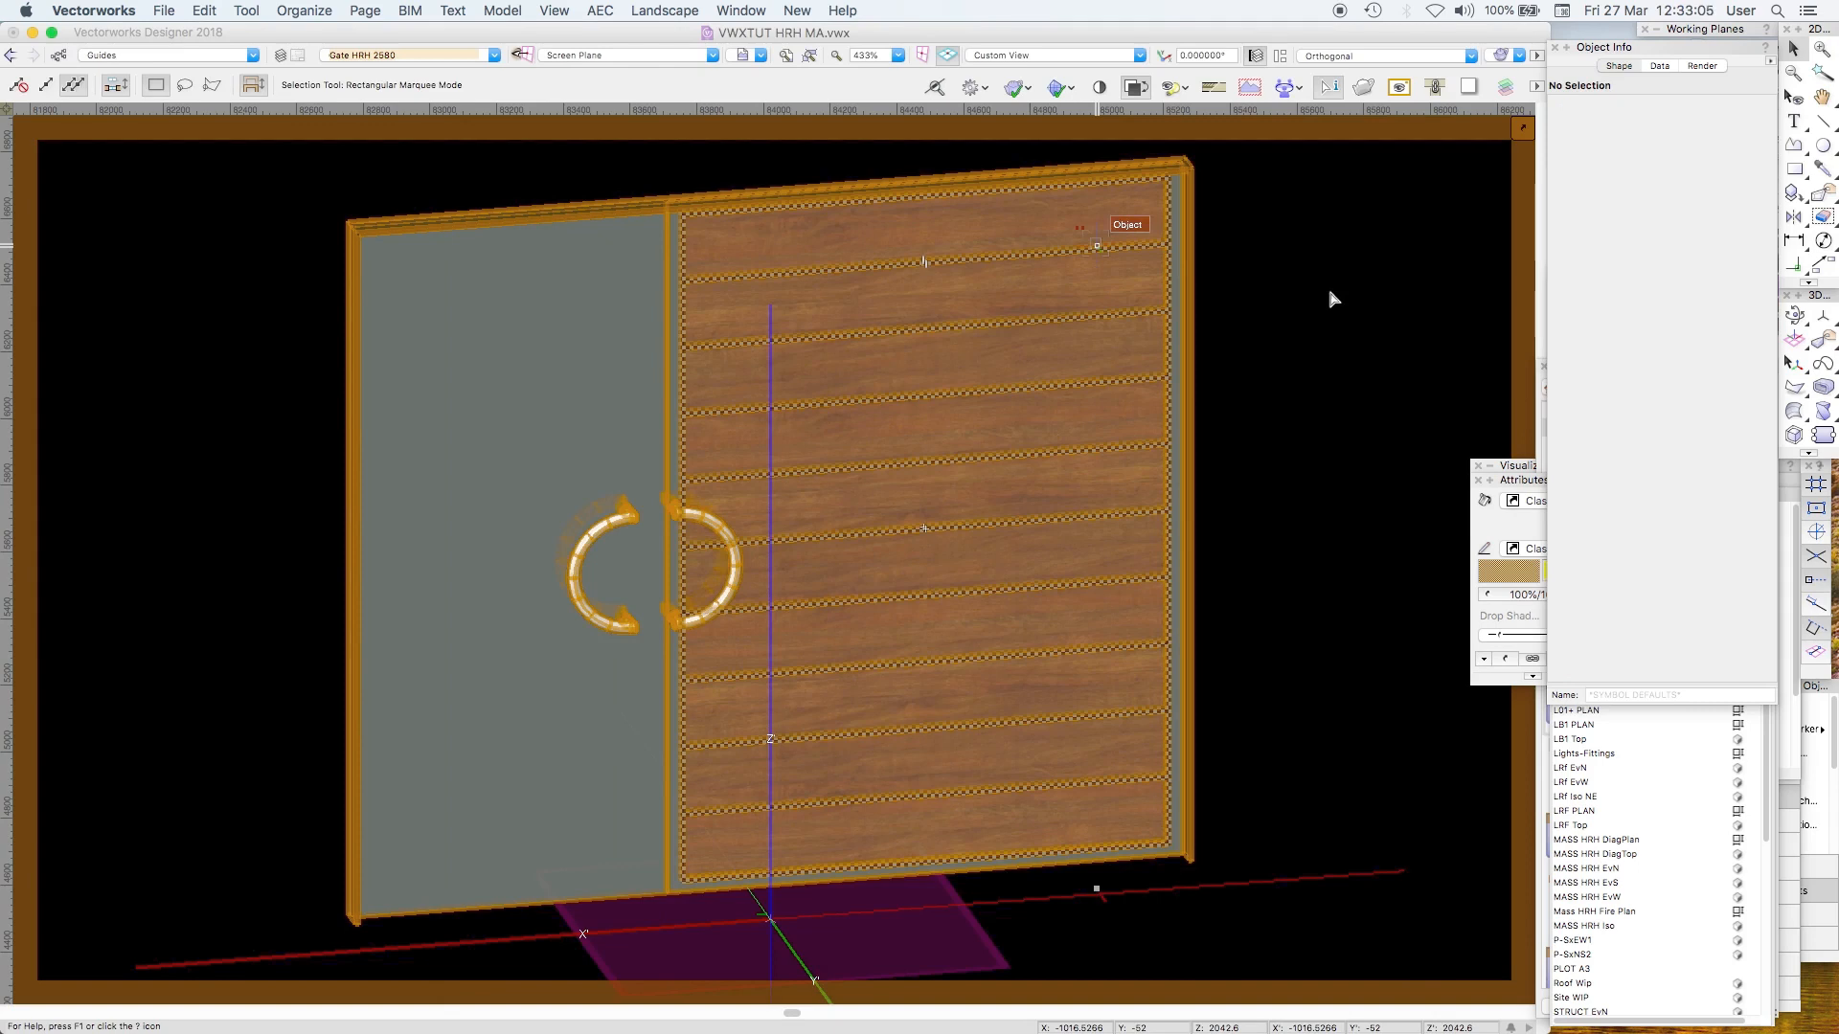
pyautogui.click(1332, 299)
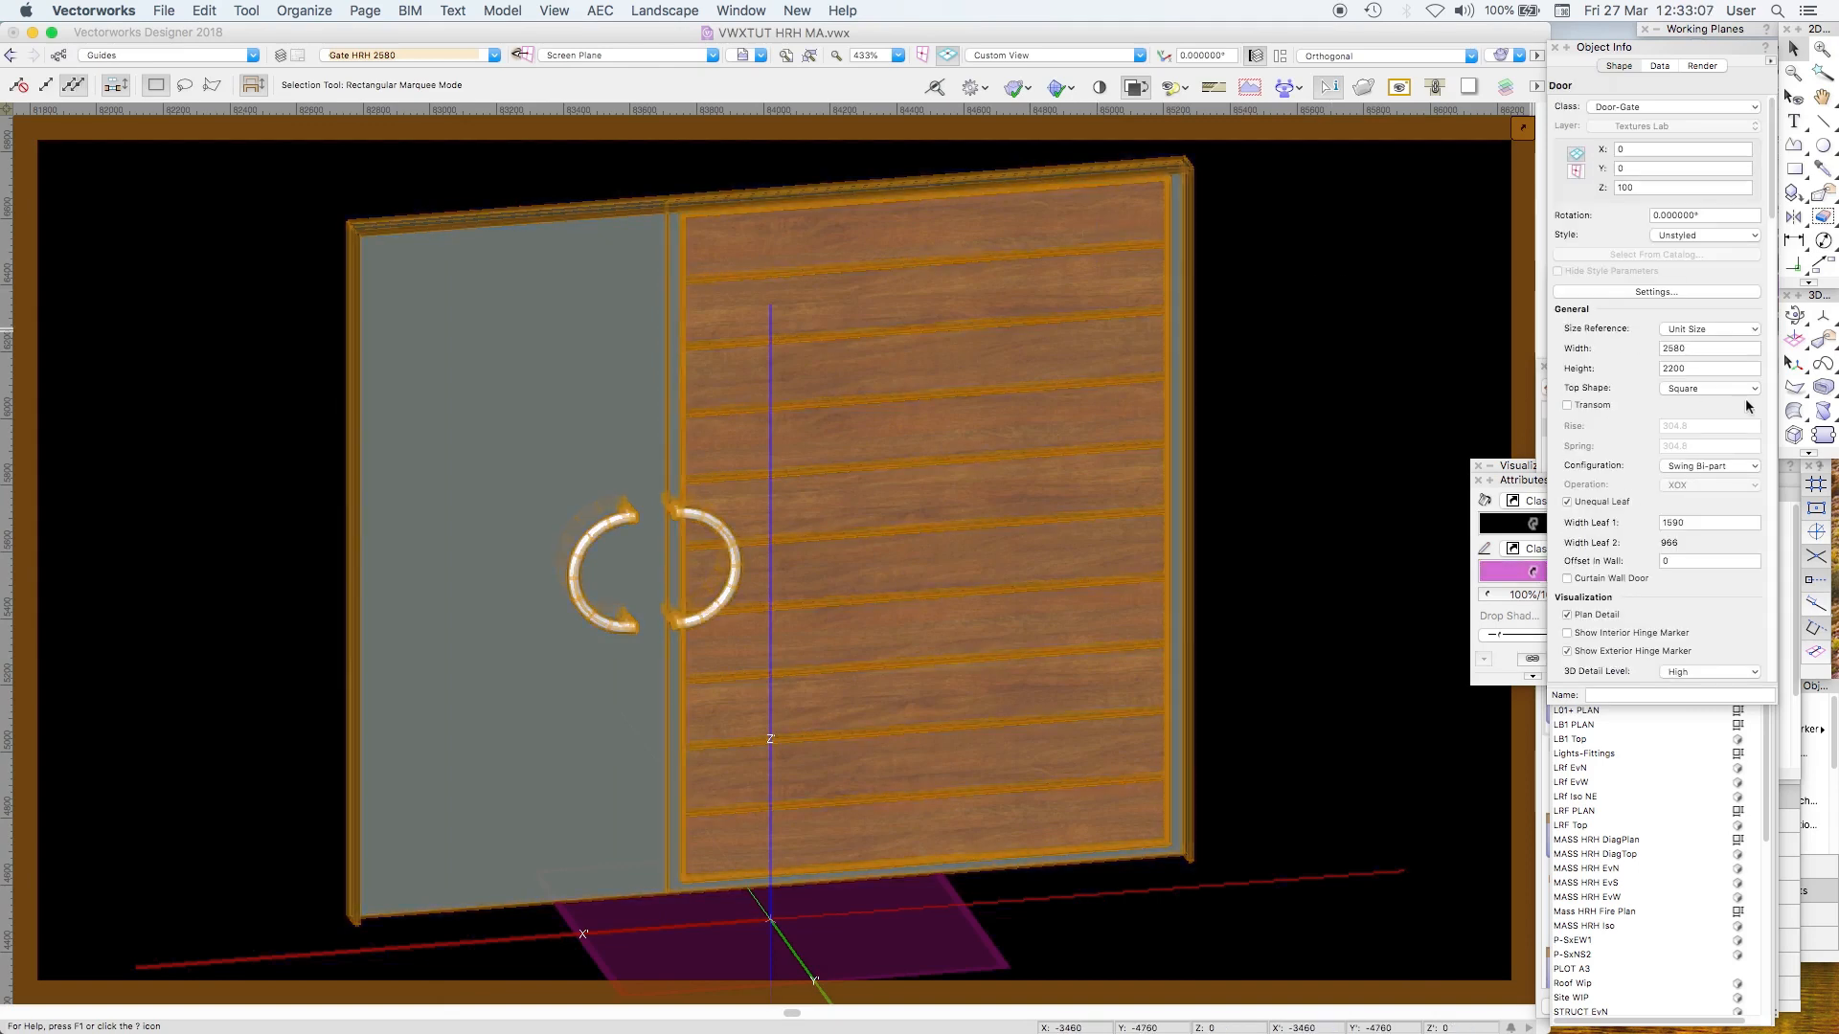
pyautogui.click(1647, 291)
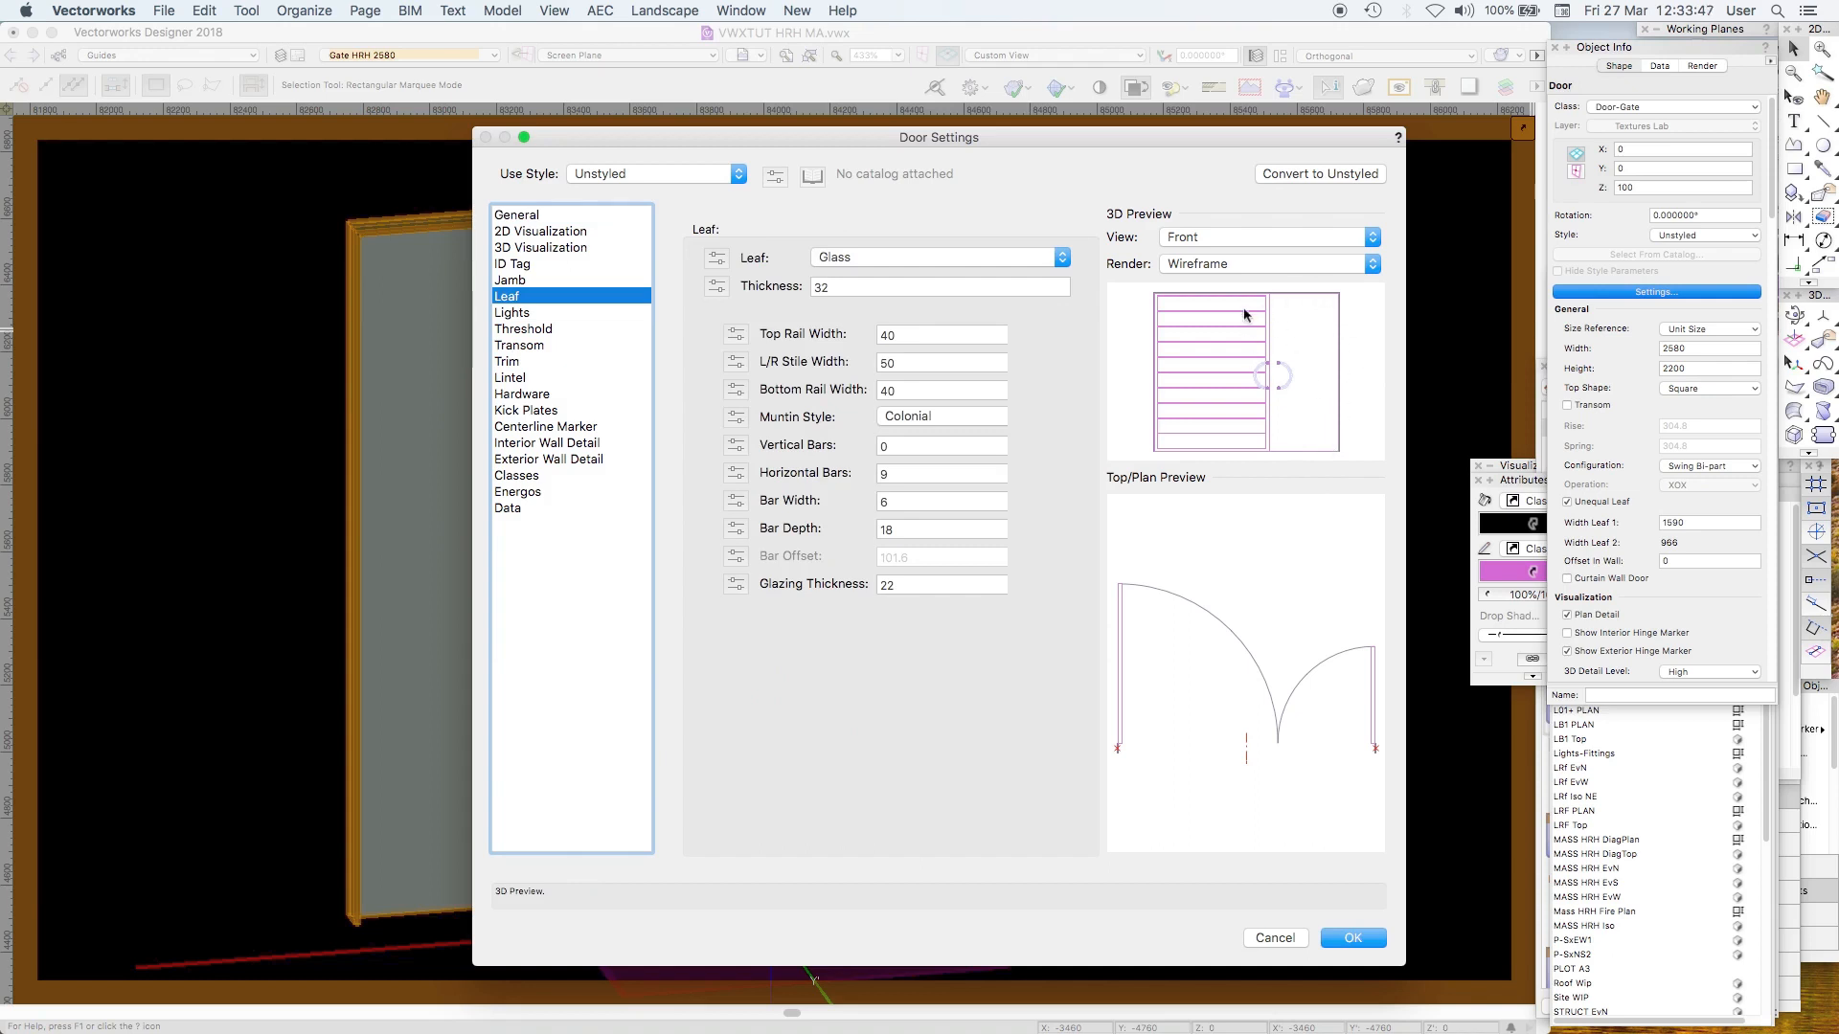
pyautogui.click(1250, 264)
pyautogui.click(1245, 301)
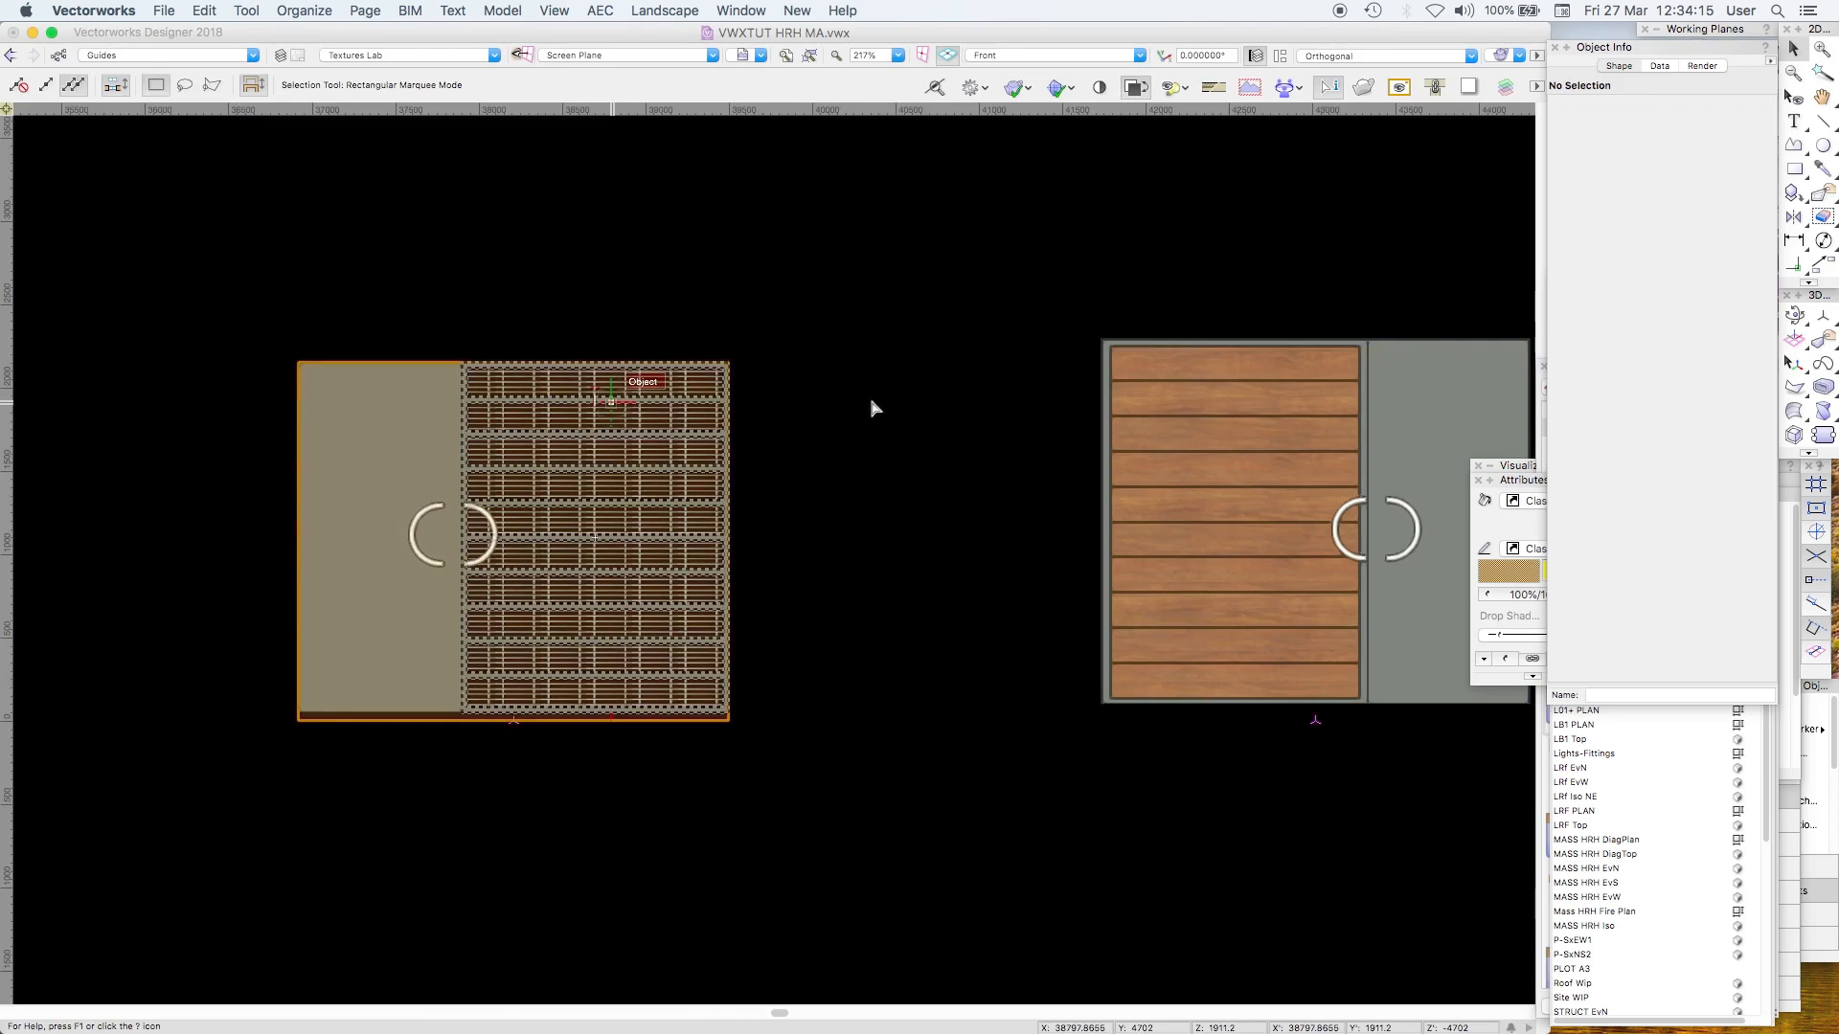
# Step: Enlarge the Gate HRH ClearVu 2580 symbol and open the Fitts-Metal-Fence-90 class definition to examine its textures
pyautogui.click(873, 385)
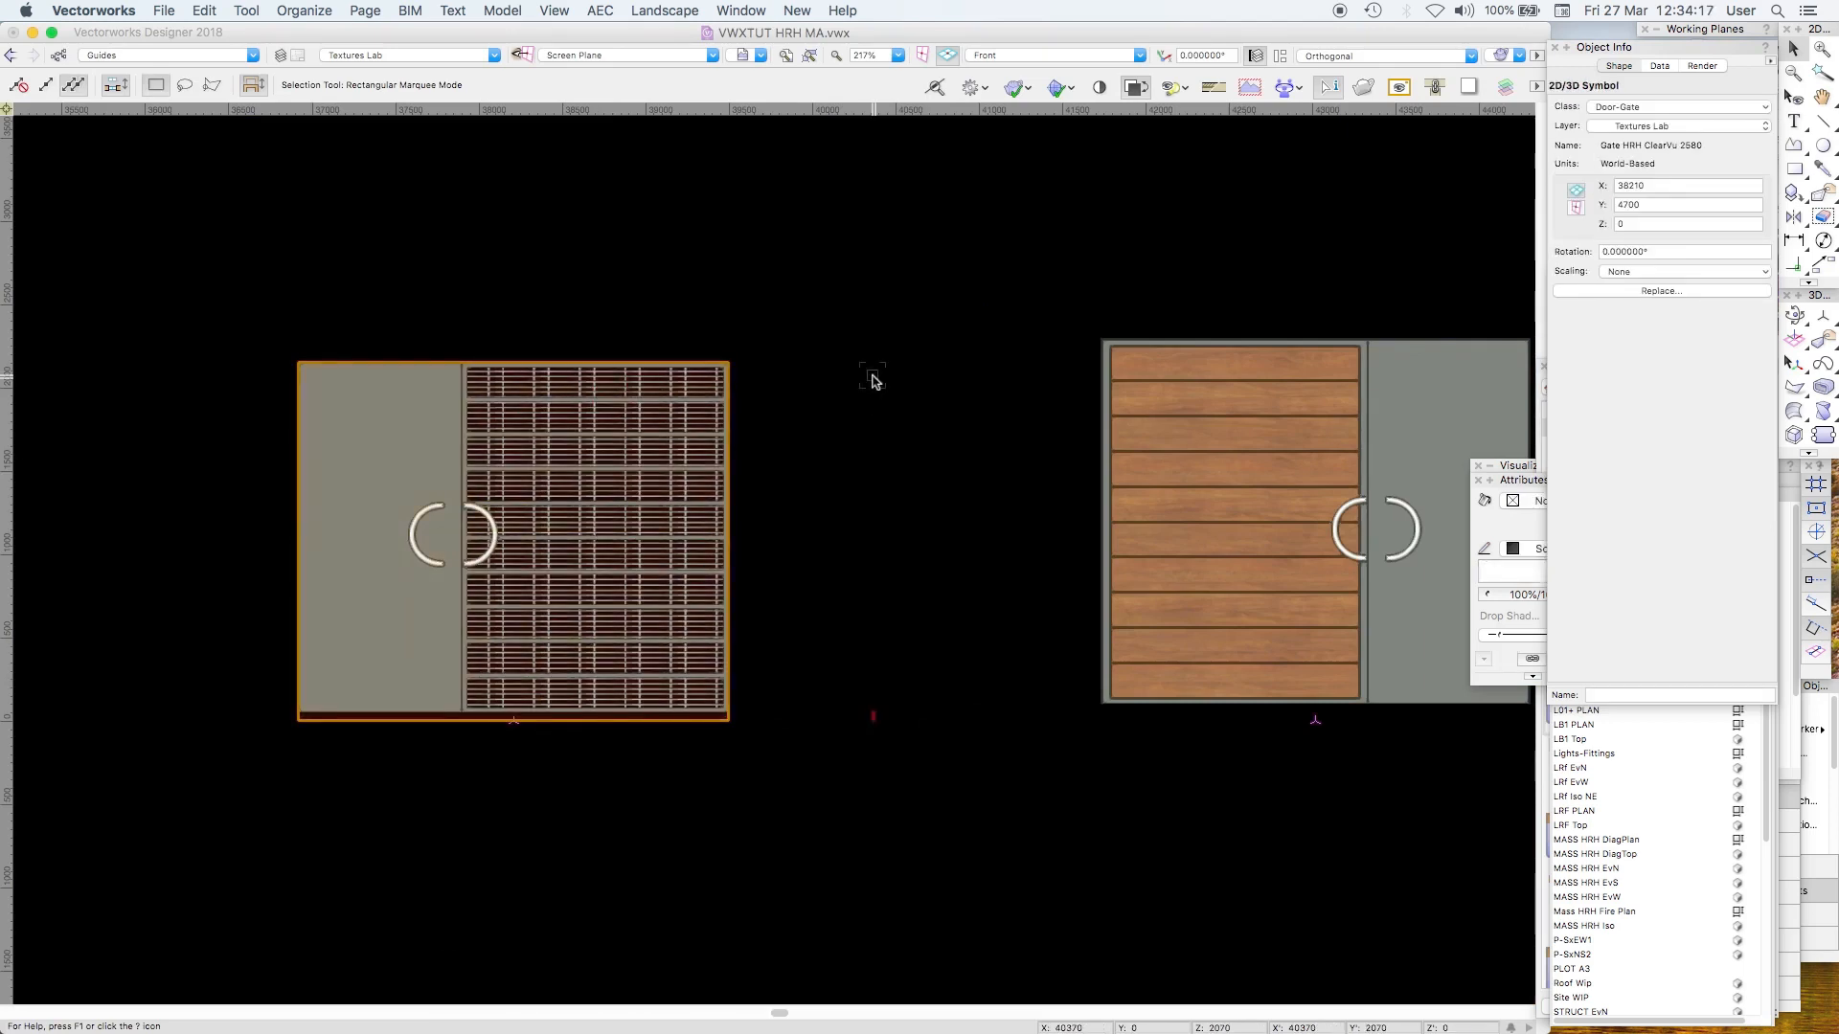
pyautogui.press('c')
pyautogui.moveTo(762, 360); pyautogui.dragTo(331, 757)
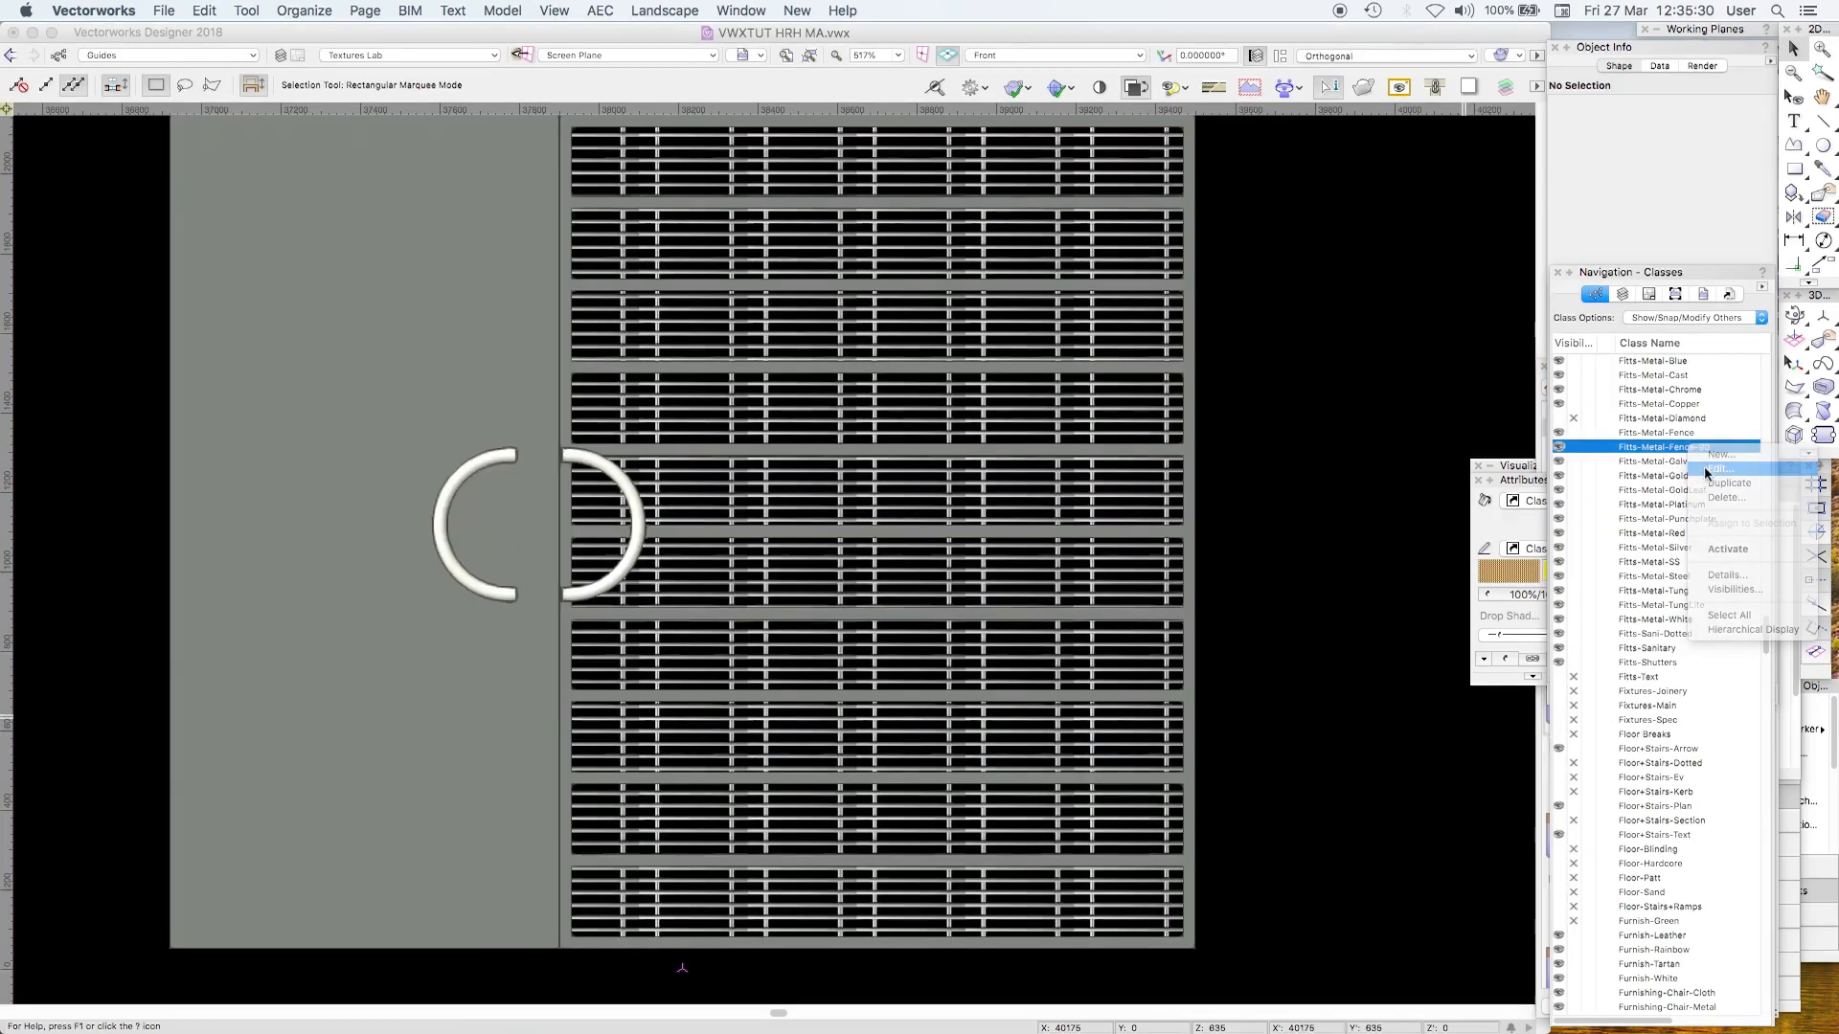
pyautogui.click(1705, 467)
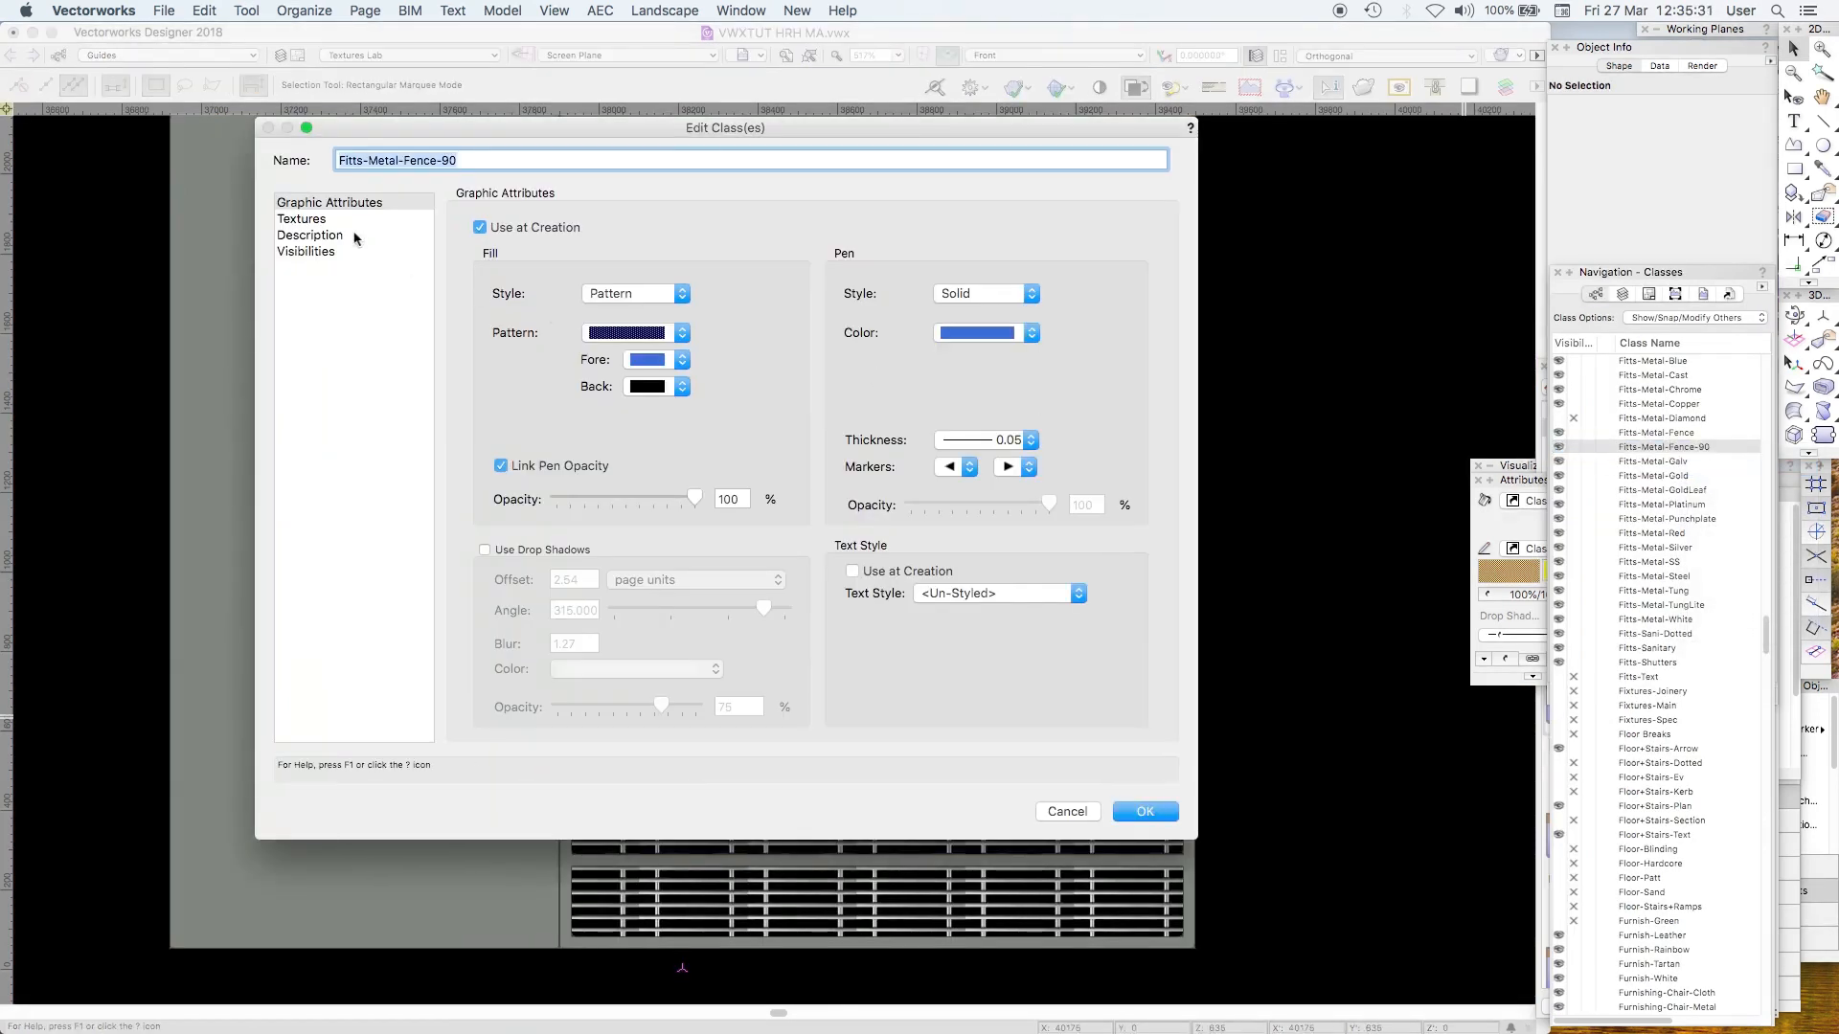
pyautogui.click(312, 219)
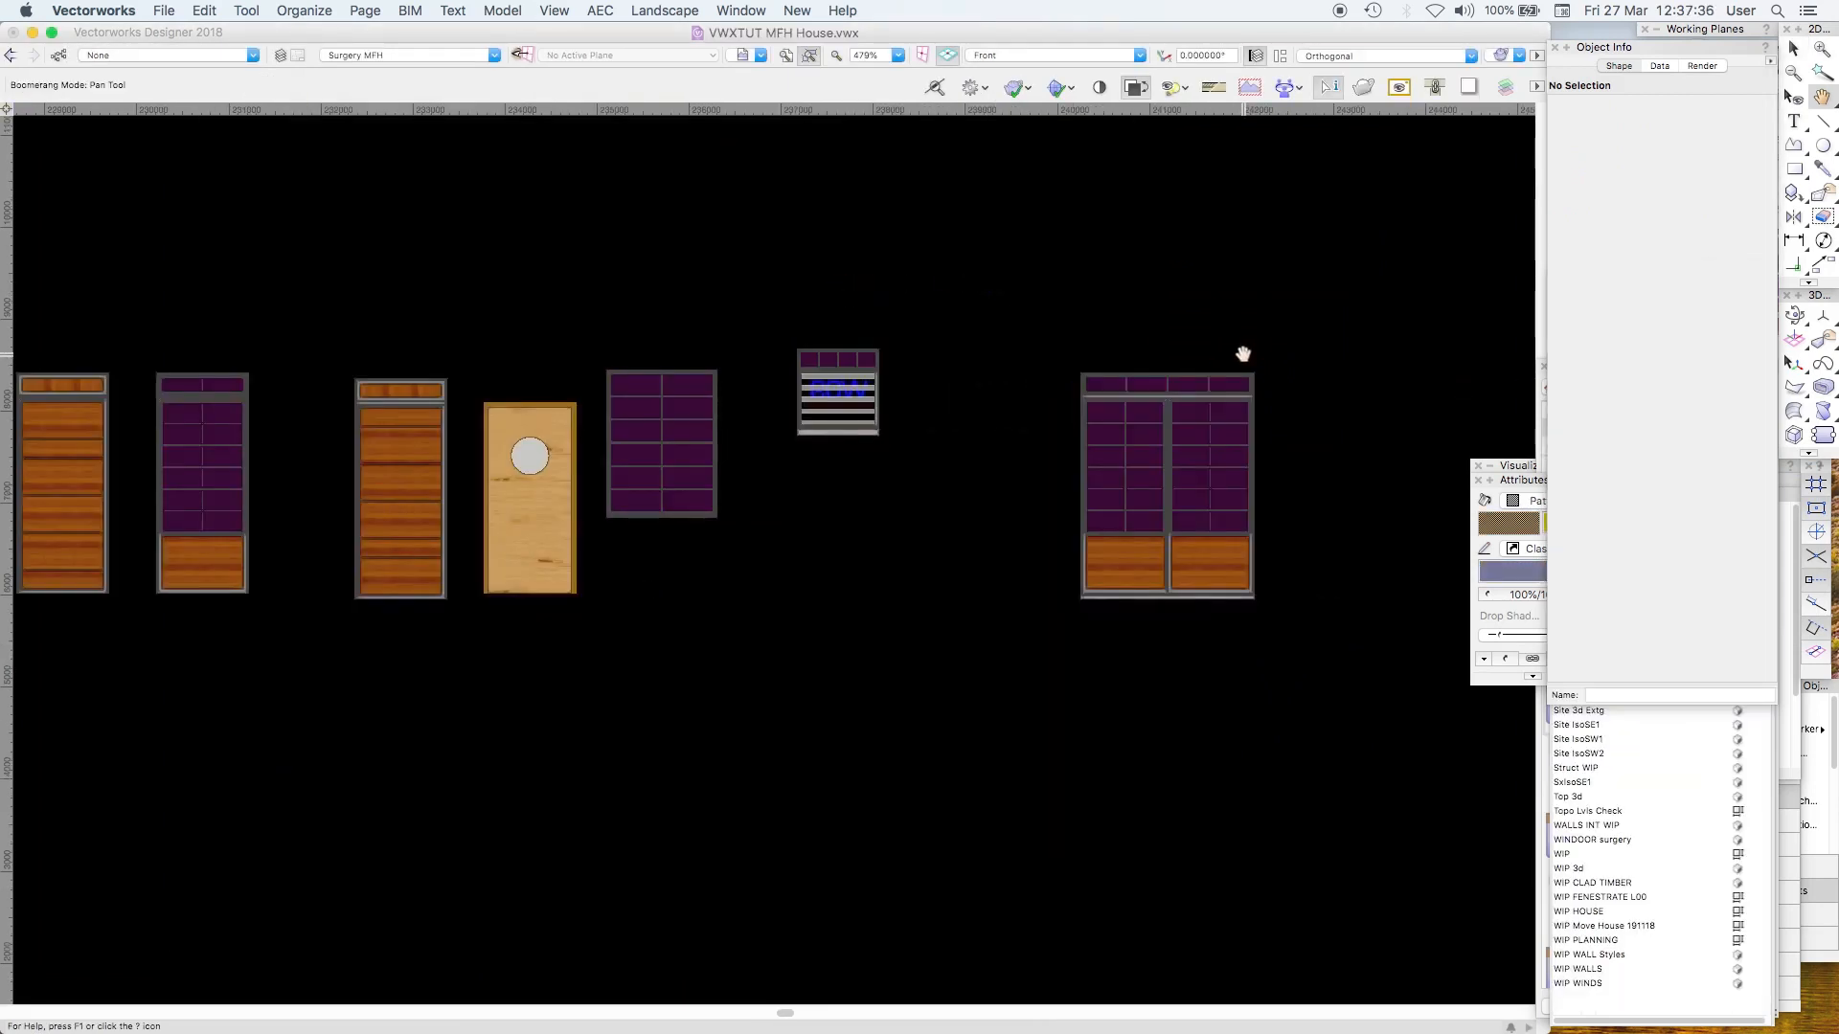
# Step: Browse the sample doors and windows on the Surgery MFH layer of VWXTUT MFH House.vwx
pyautogui.moveTo(1240, 352); pyautogui.dragTo(846, 325, button='middle')
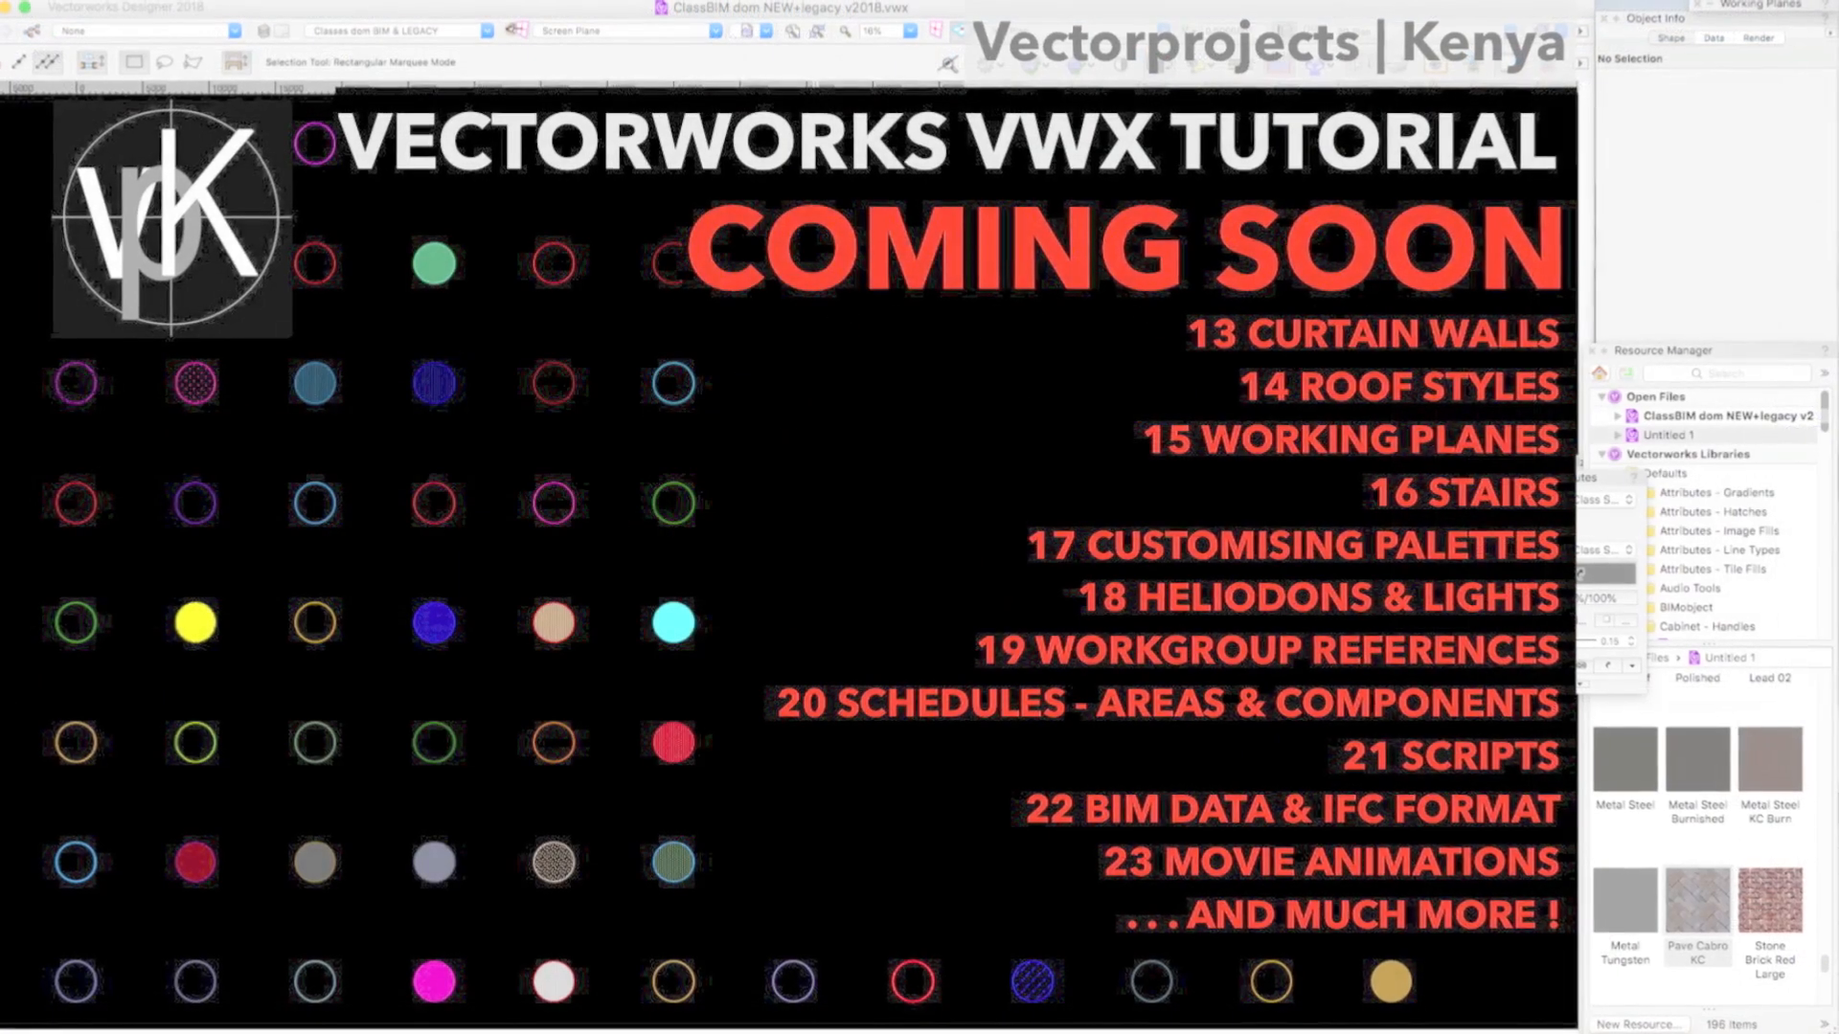